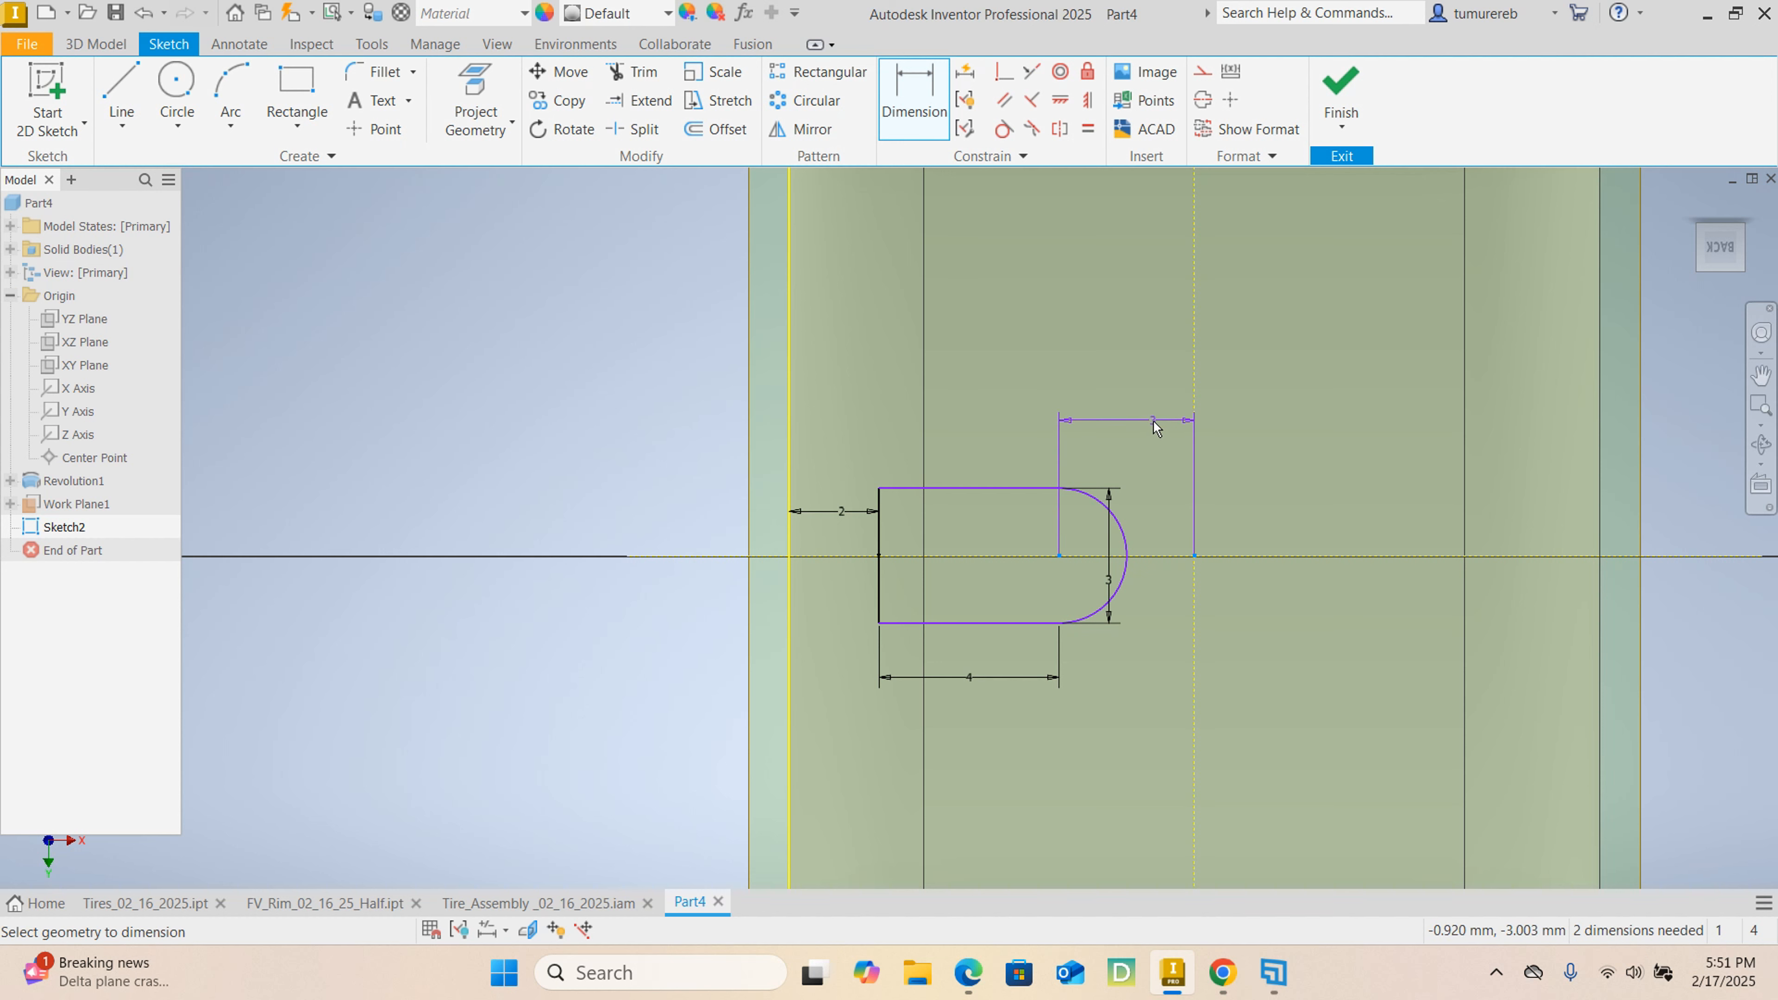
Dimension the slot's arc centre 3 mm from the tire's centre point and the arc radius as 1.5 mm.
left_click(1123, 431)
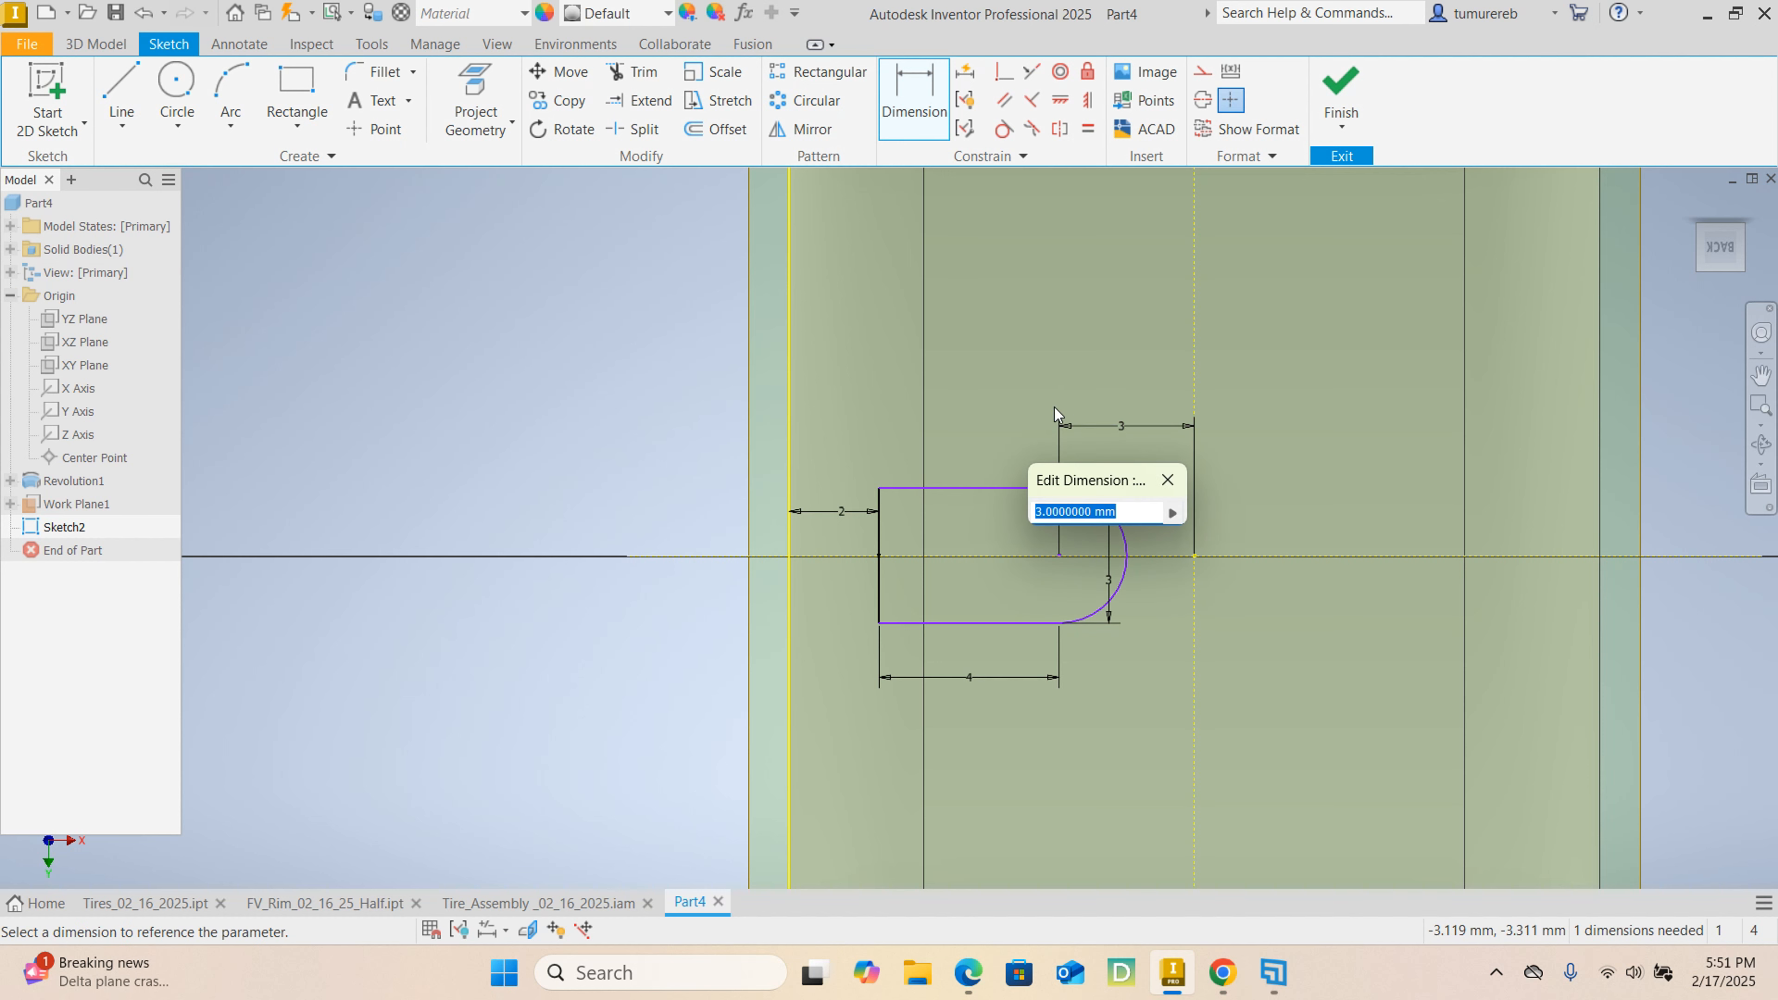
key("Return")
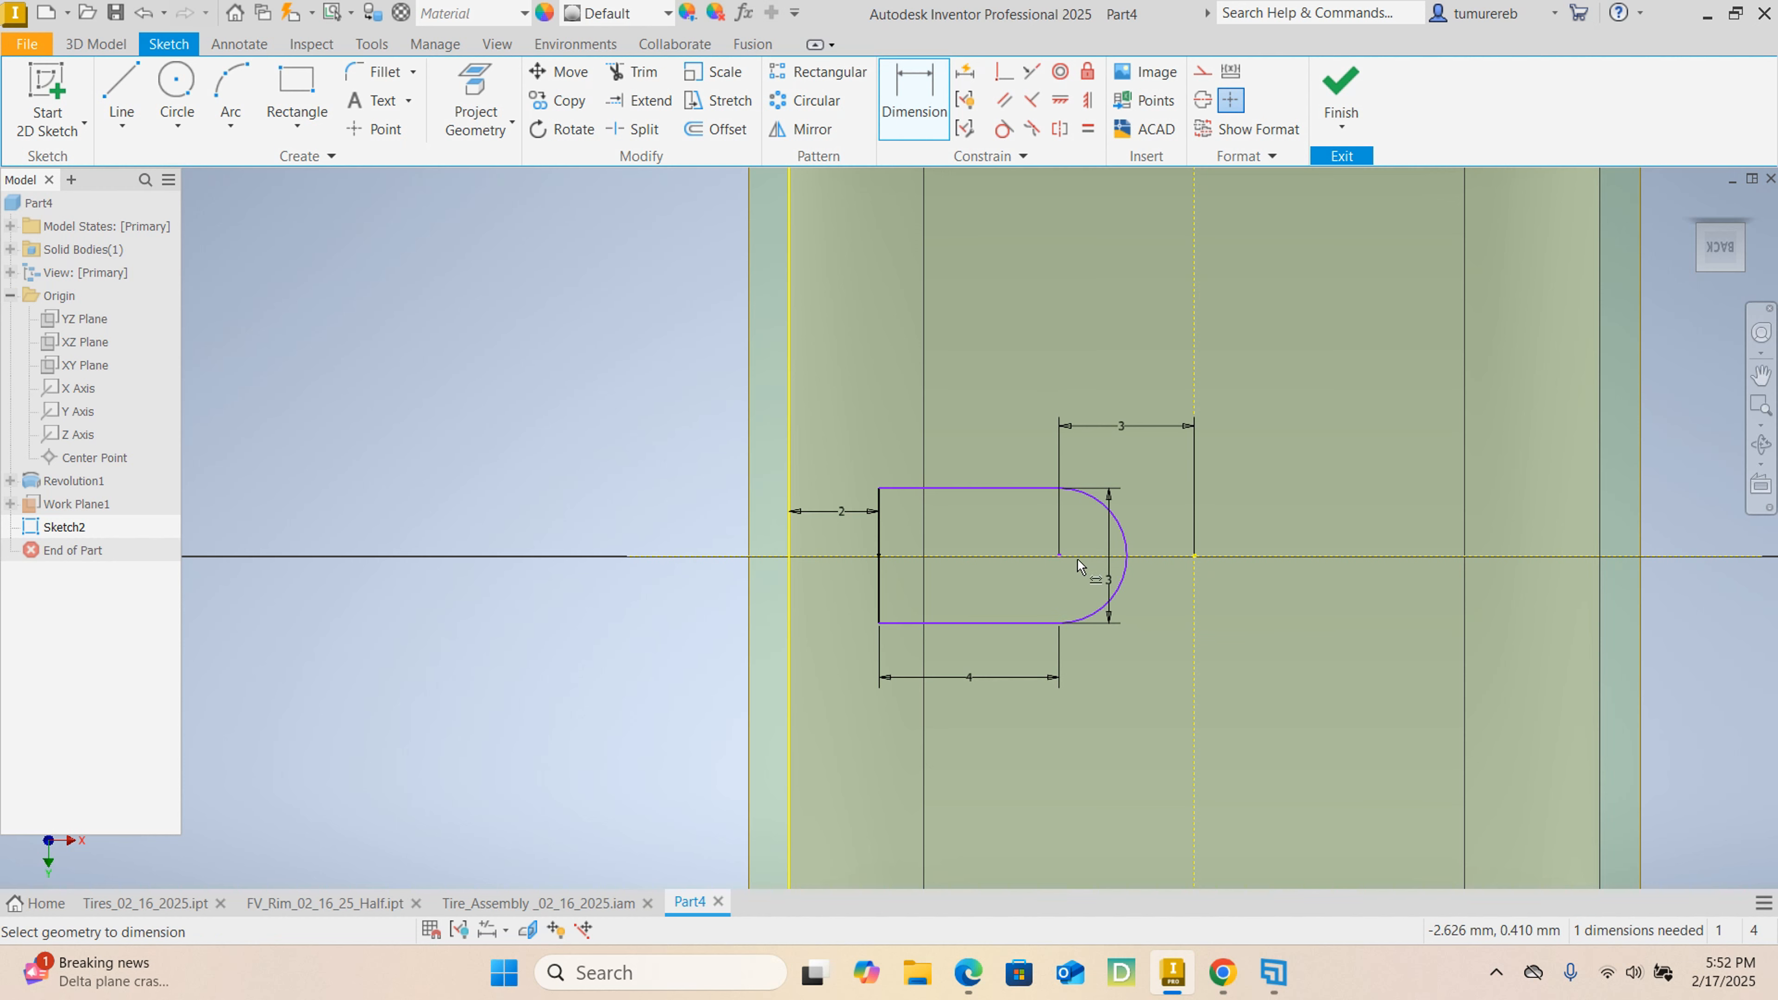
scroll(1102, 525, "down", 3)
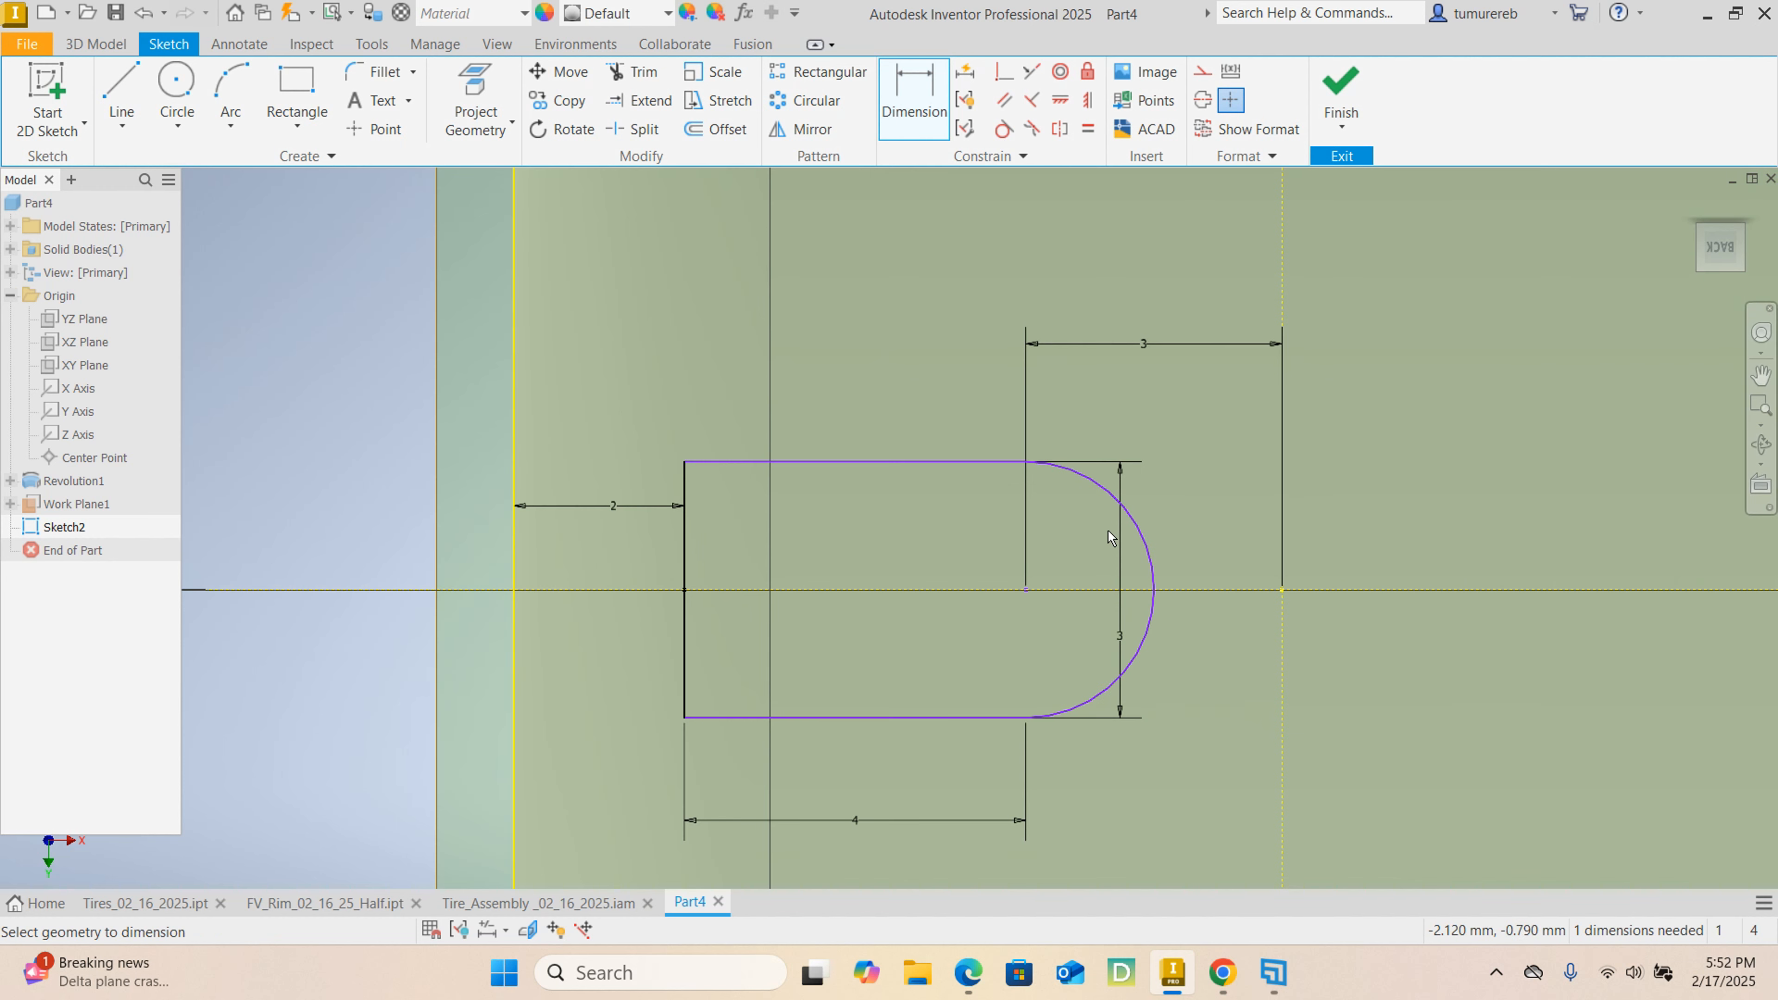
left_click(1148, 650)
left_click(1174, 677)
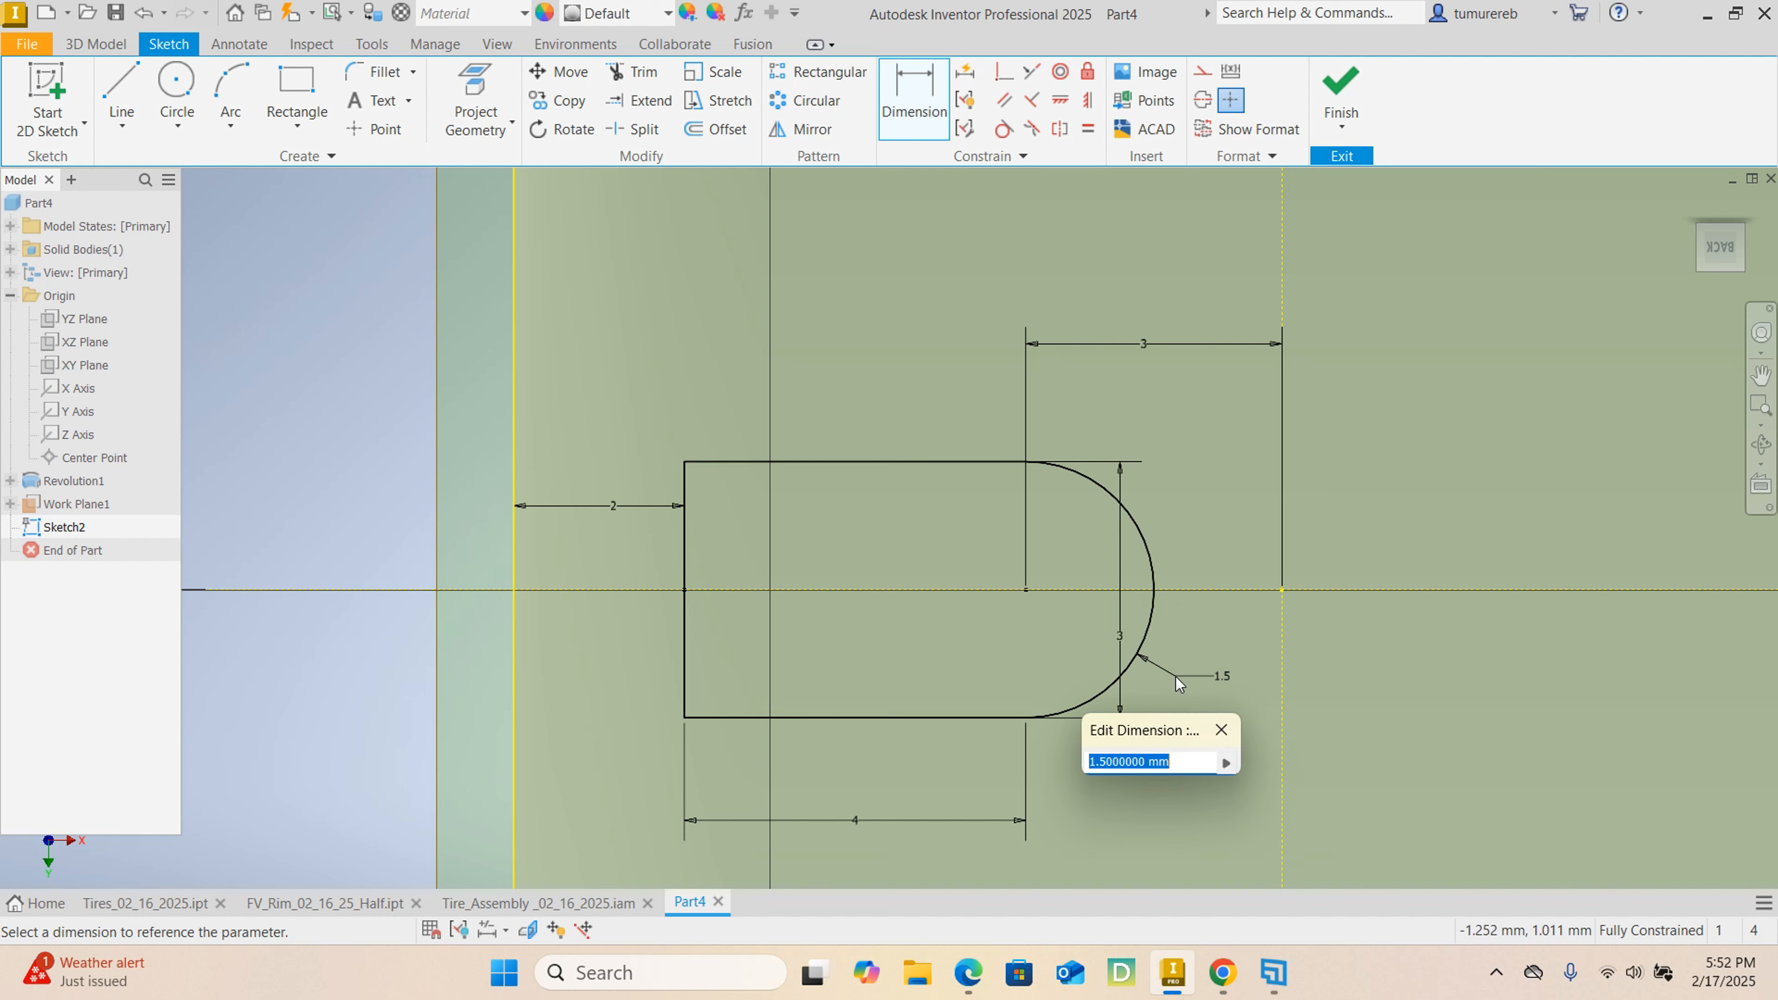
type("1.5")
key("Return")
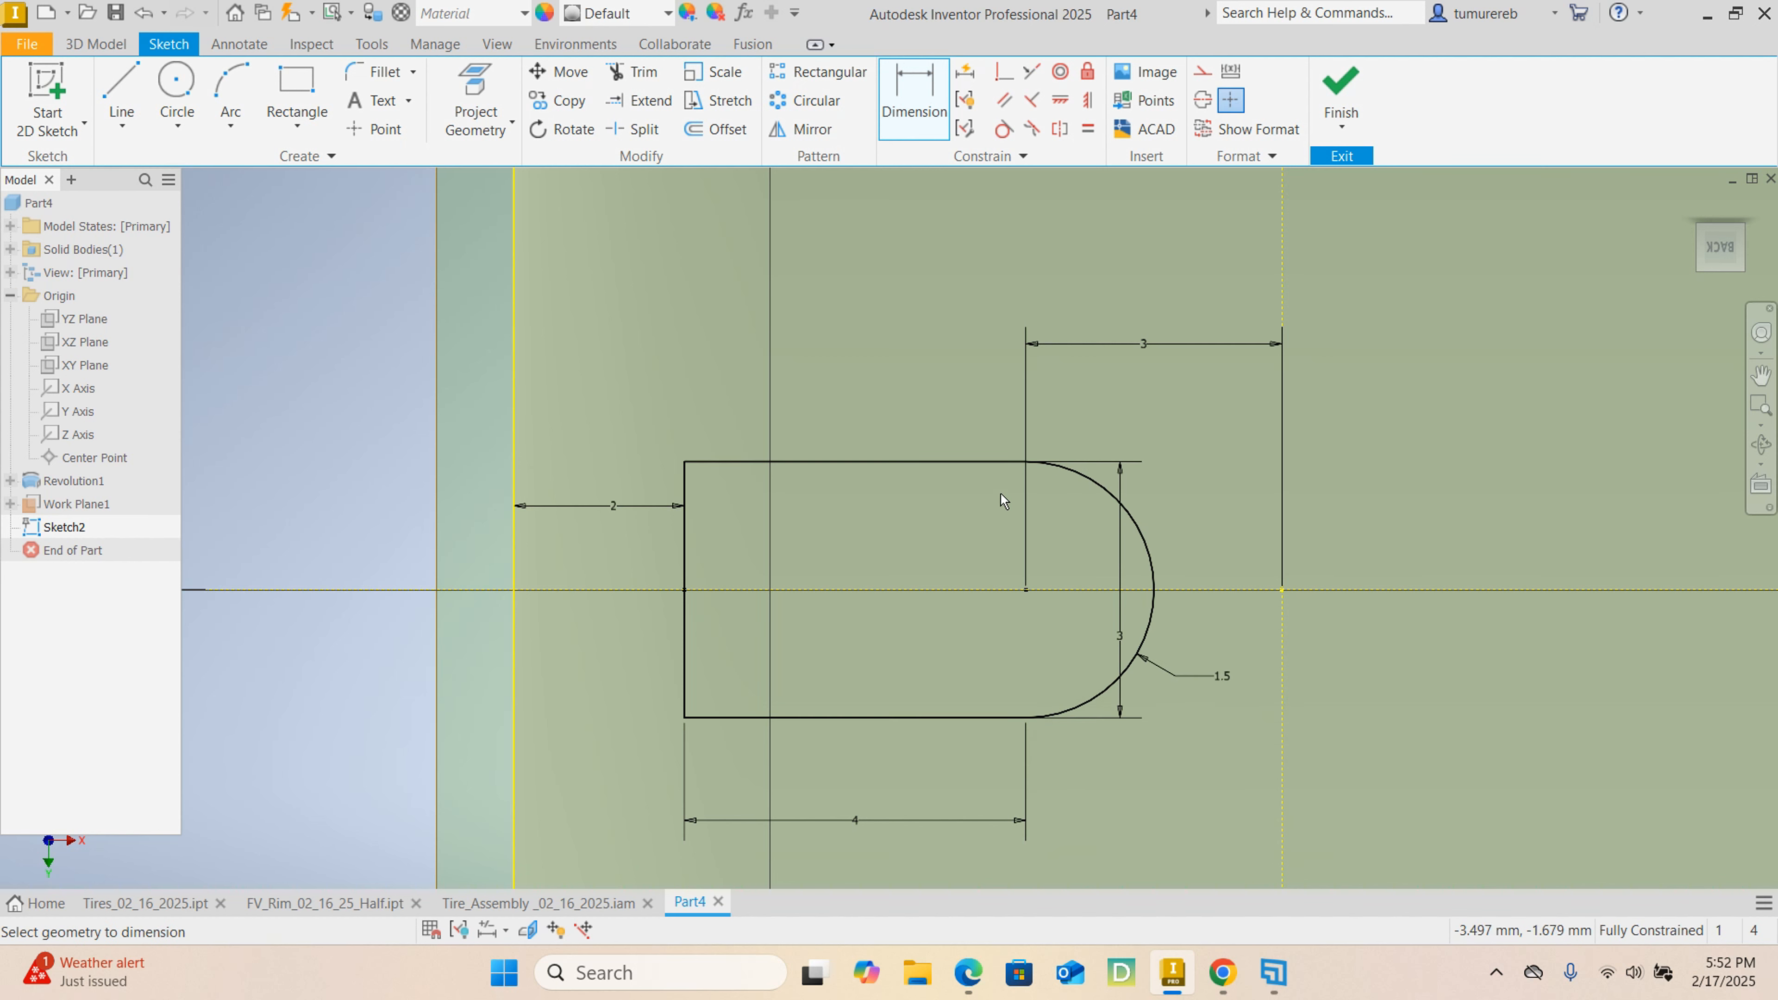
Finish the round-ended slot sketch on the work plane.
scroll(980, 605, "up", 4)
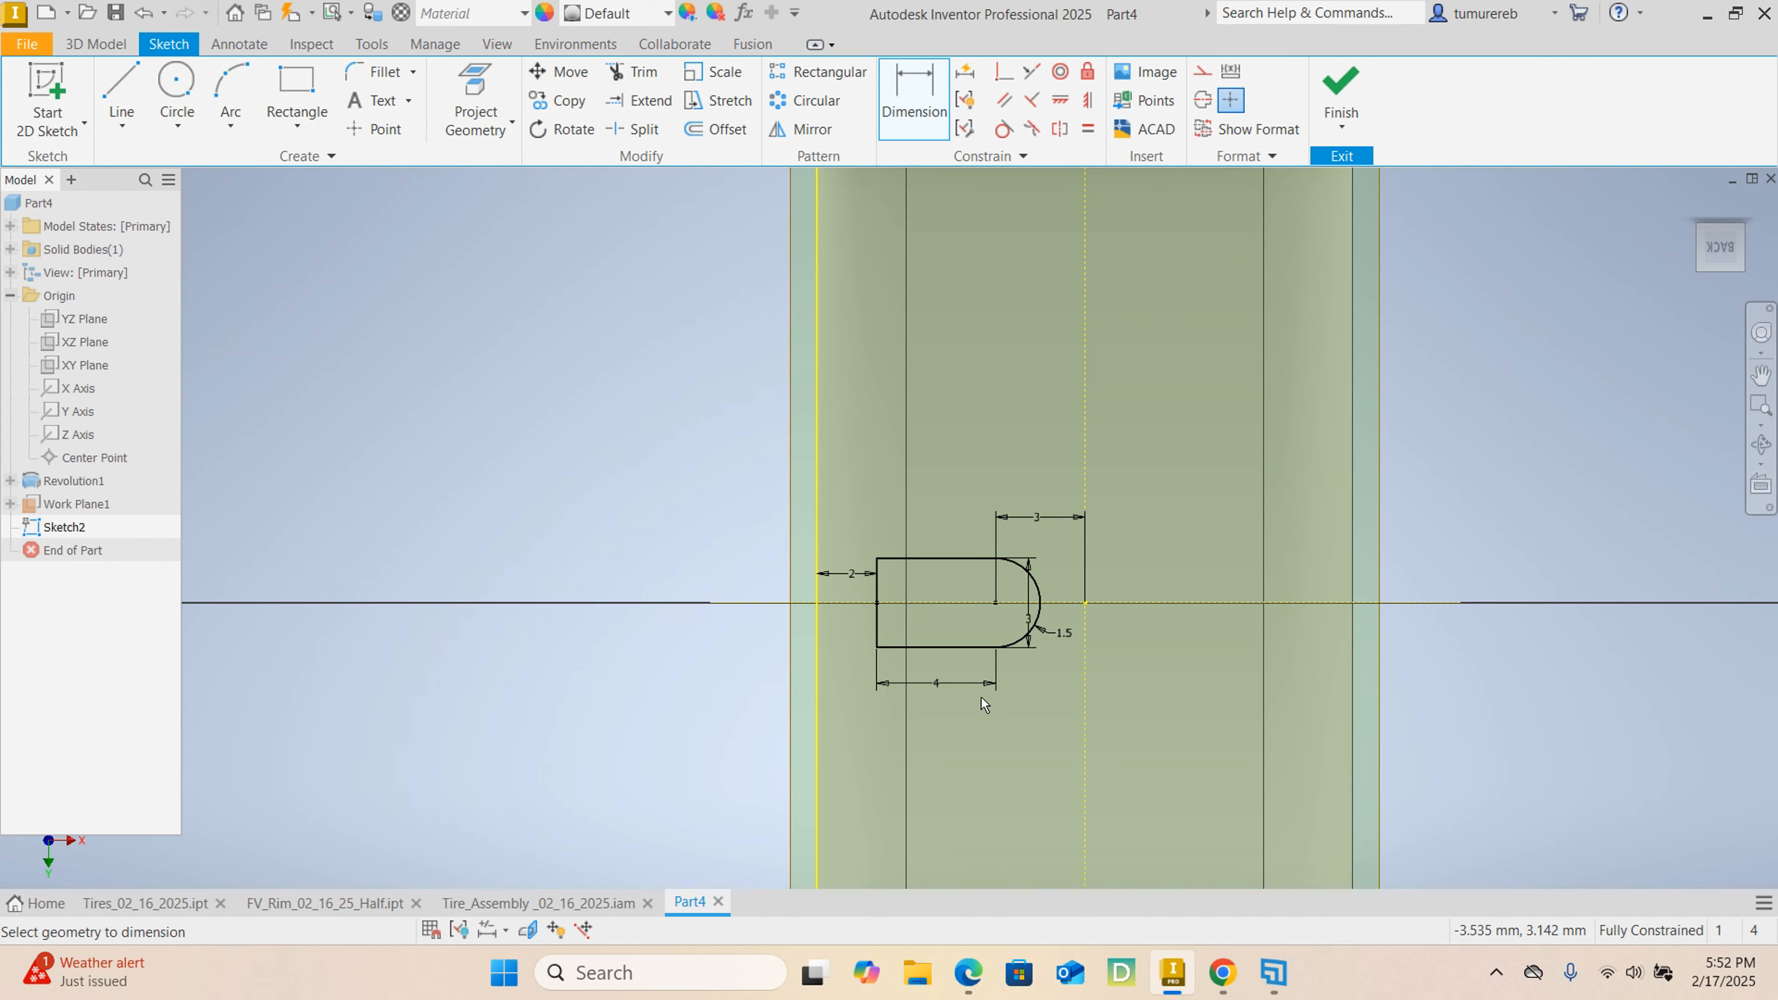
middle_click_drag(980, 696, 807, 637)
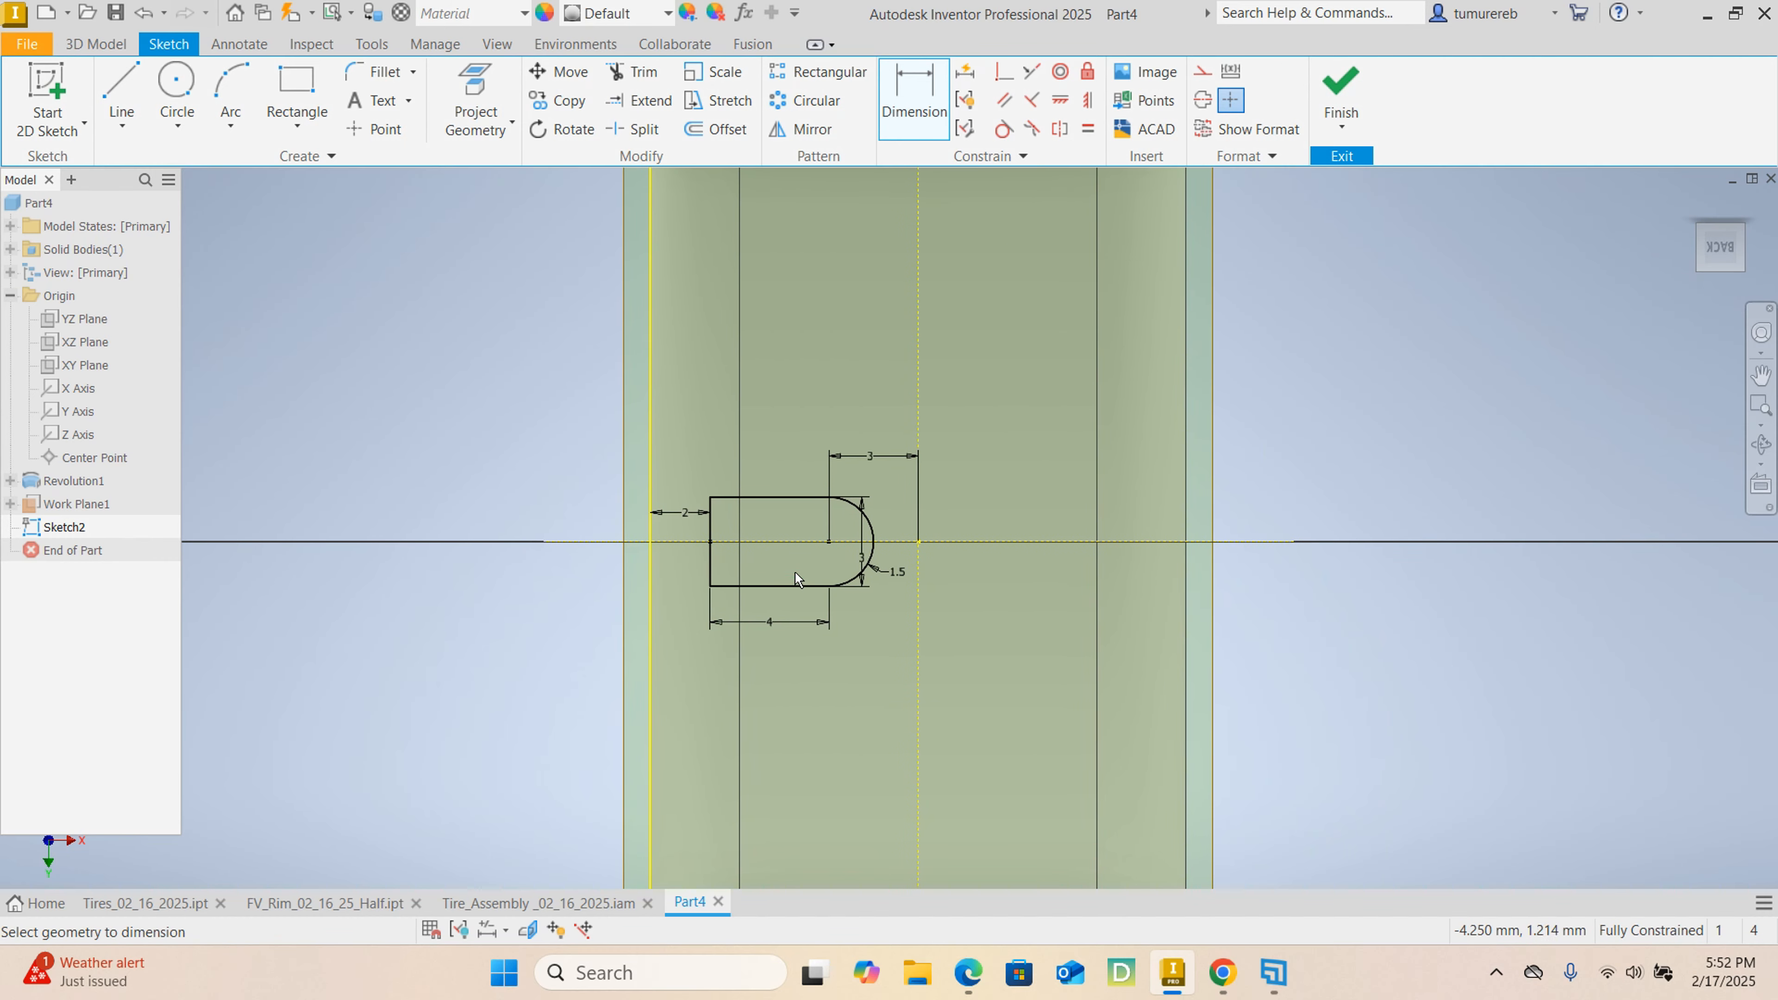
mouse_move(835, 576)
middle_mouse_down()
mouse_move(879, 663)
mouse_move(903, 664)
mouse_move(897, 645)
middle_mouse_up()
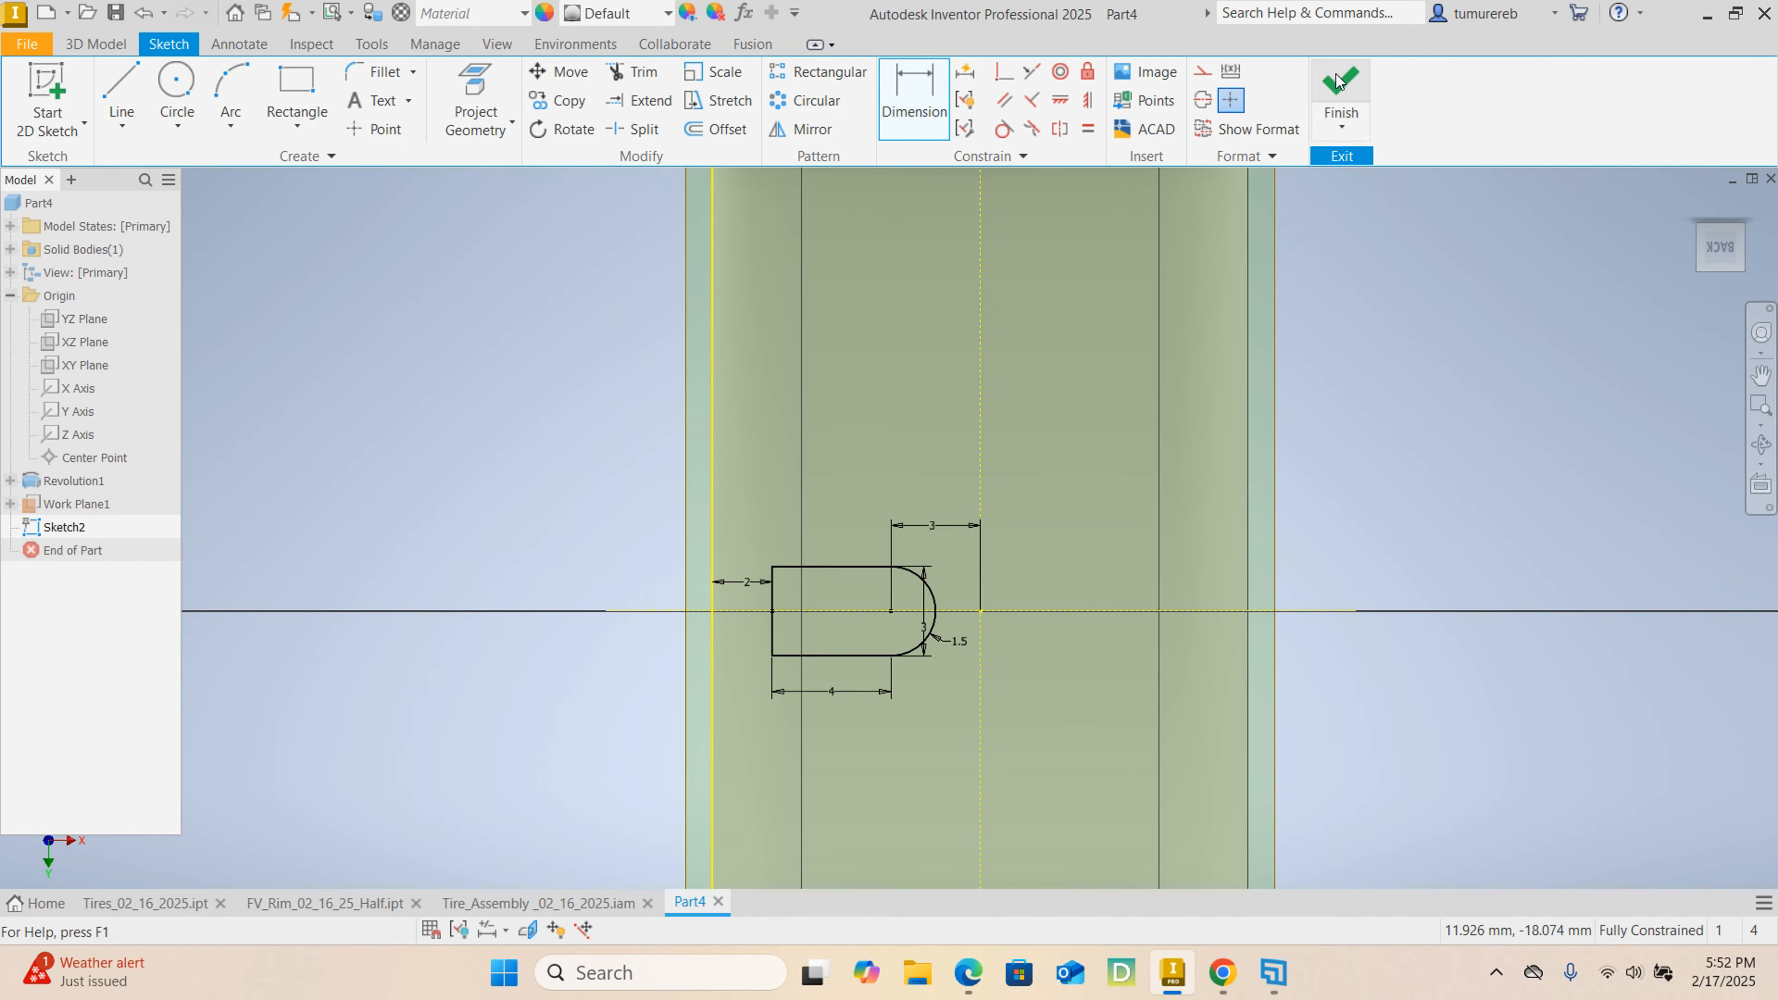
left_click(1340, 87)
Try to extrude the slot profile 1.5 mm as a cut in the flipped direction.
scroll(997, 357, "up", 5)
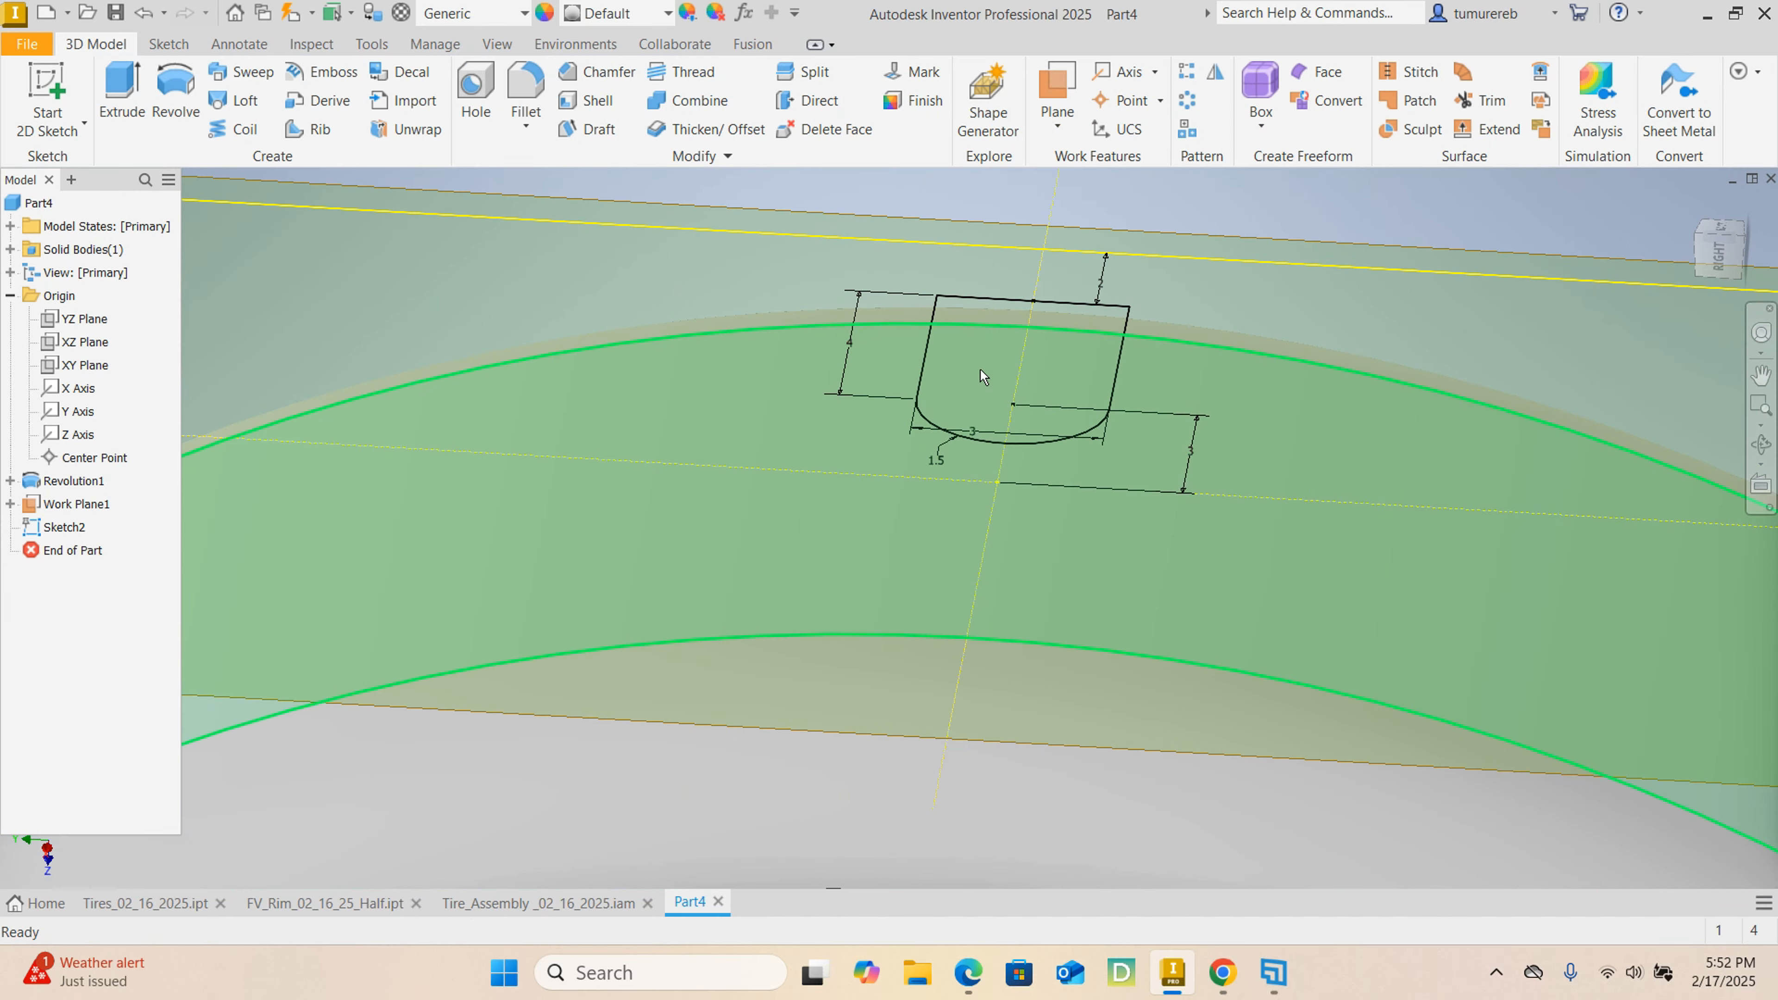
scroll(979, 369, "down", 3)
left_click(119, 89)
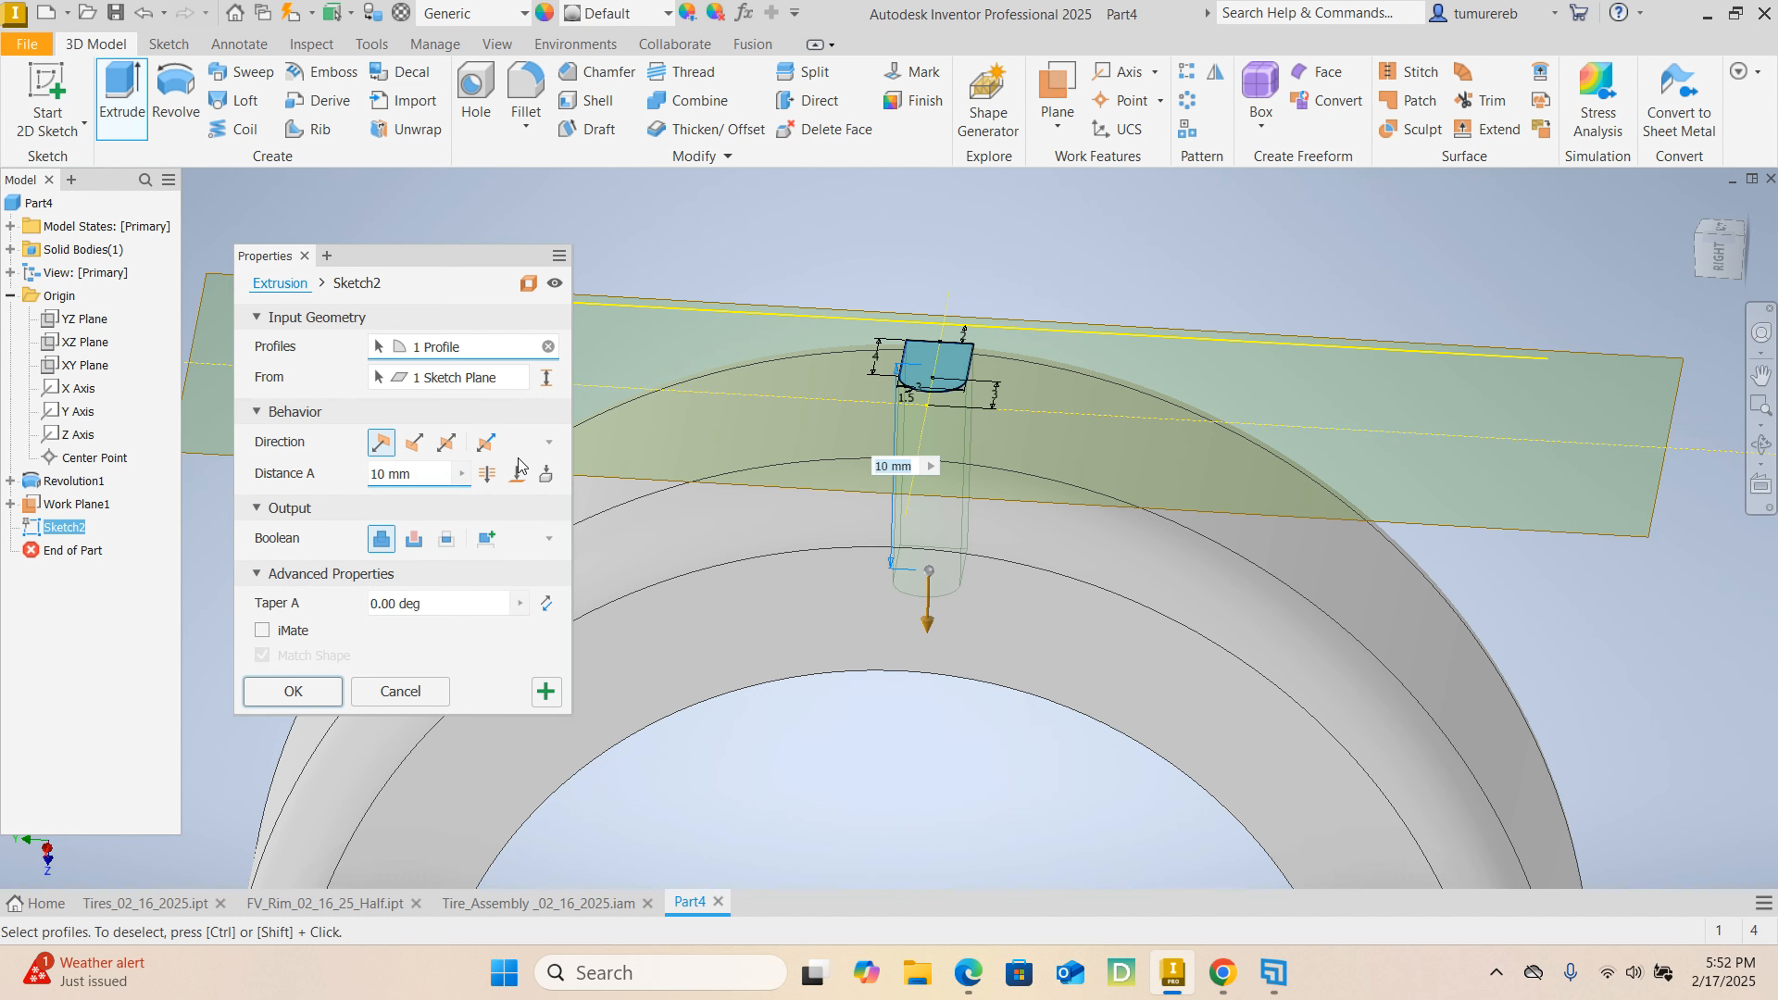
left_click(422, 449)
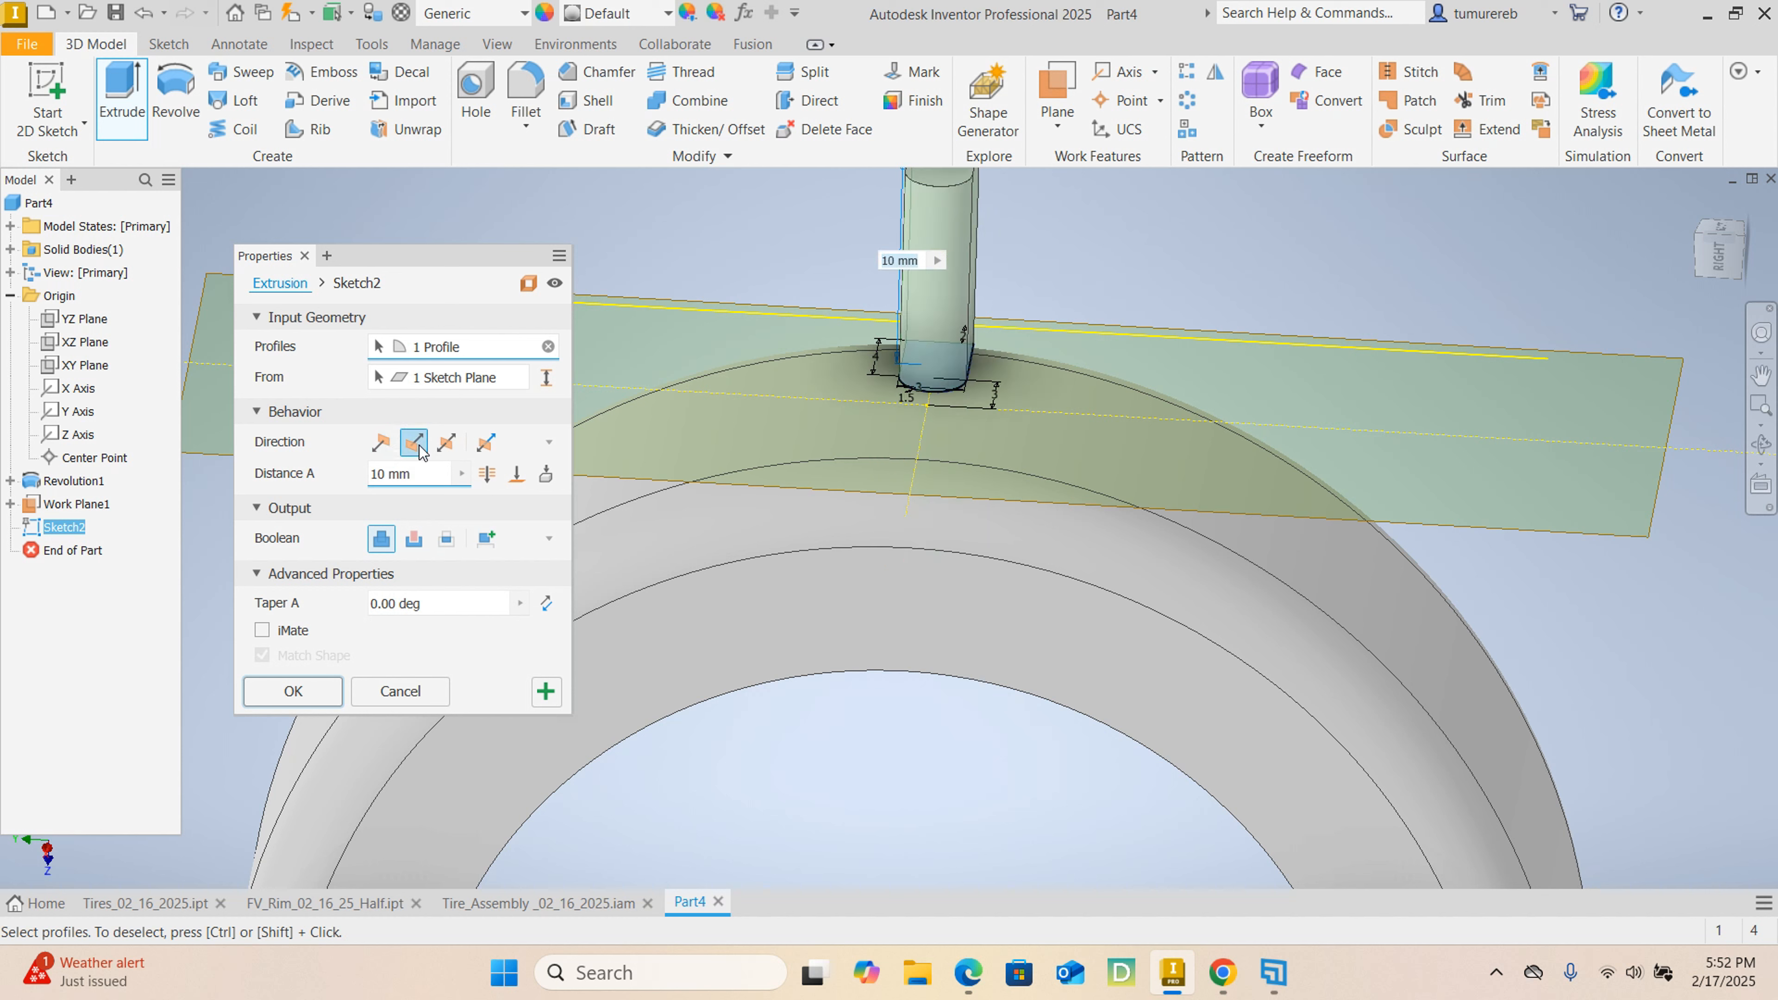
left_click(416, 538)
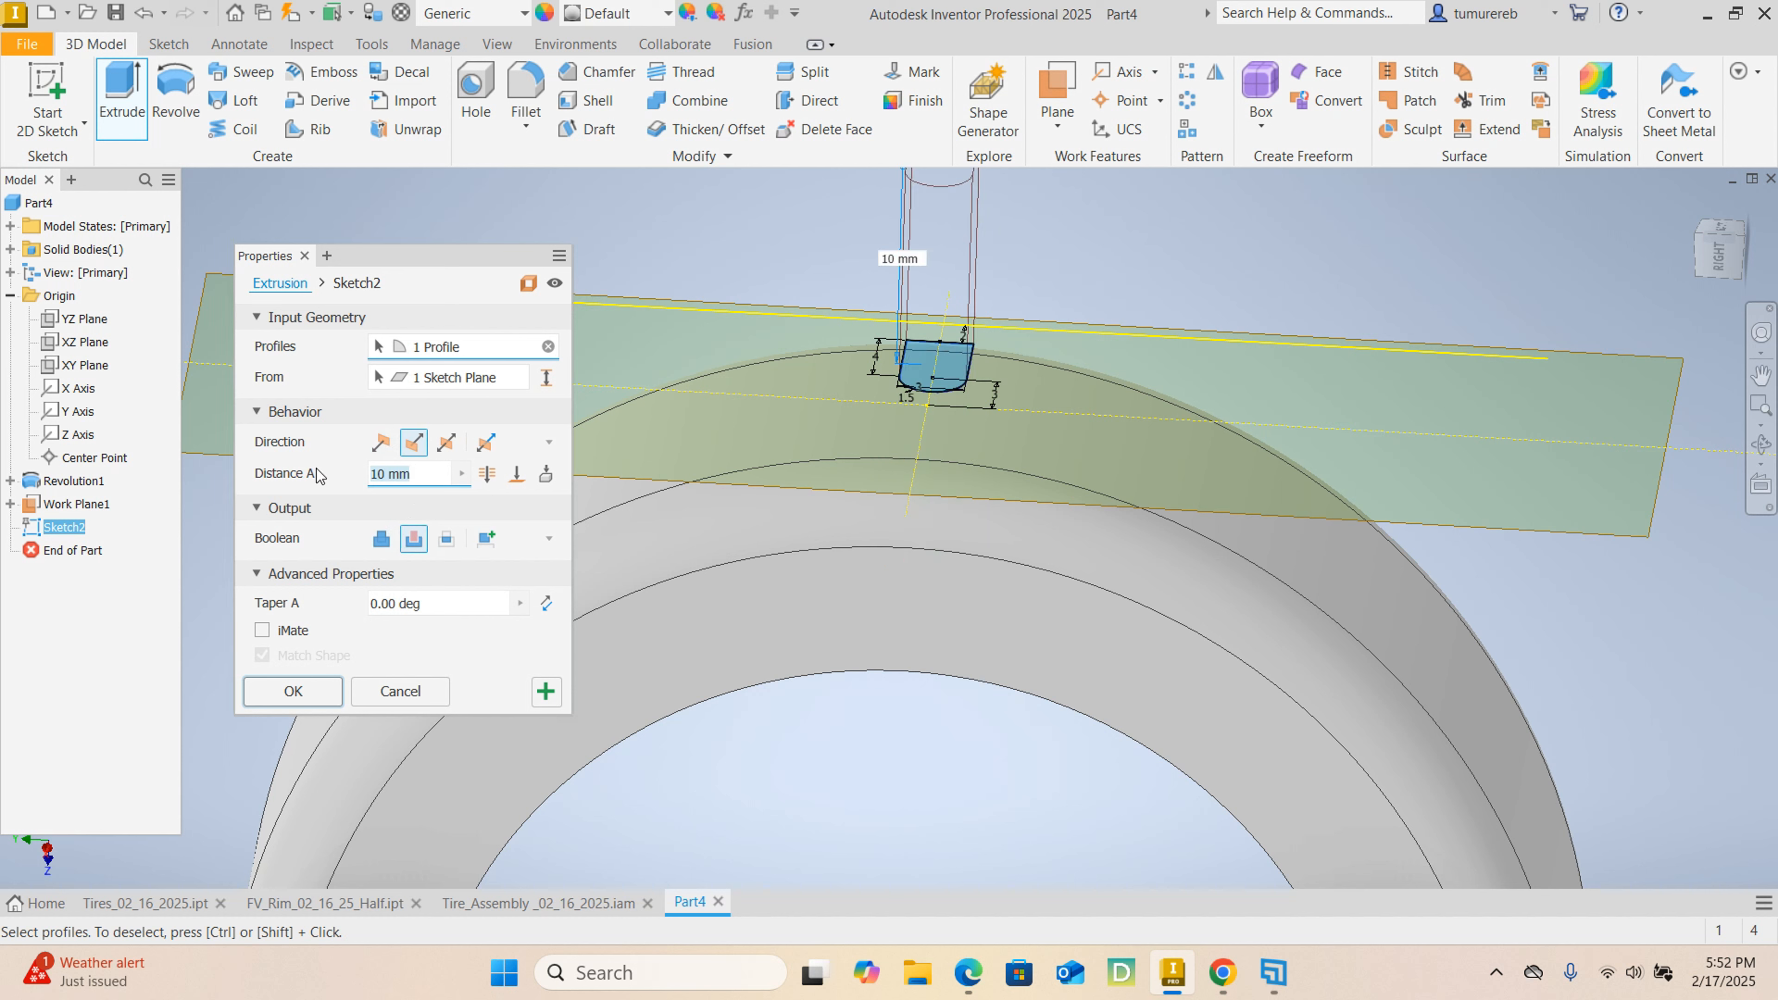
type("1.5")
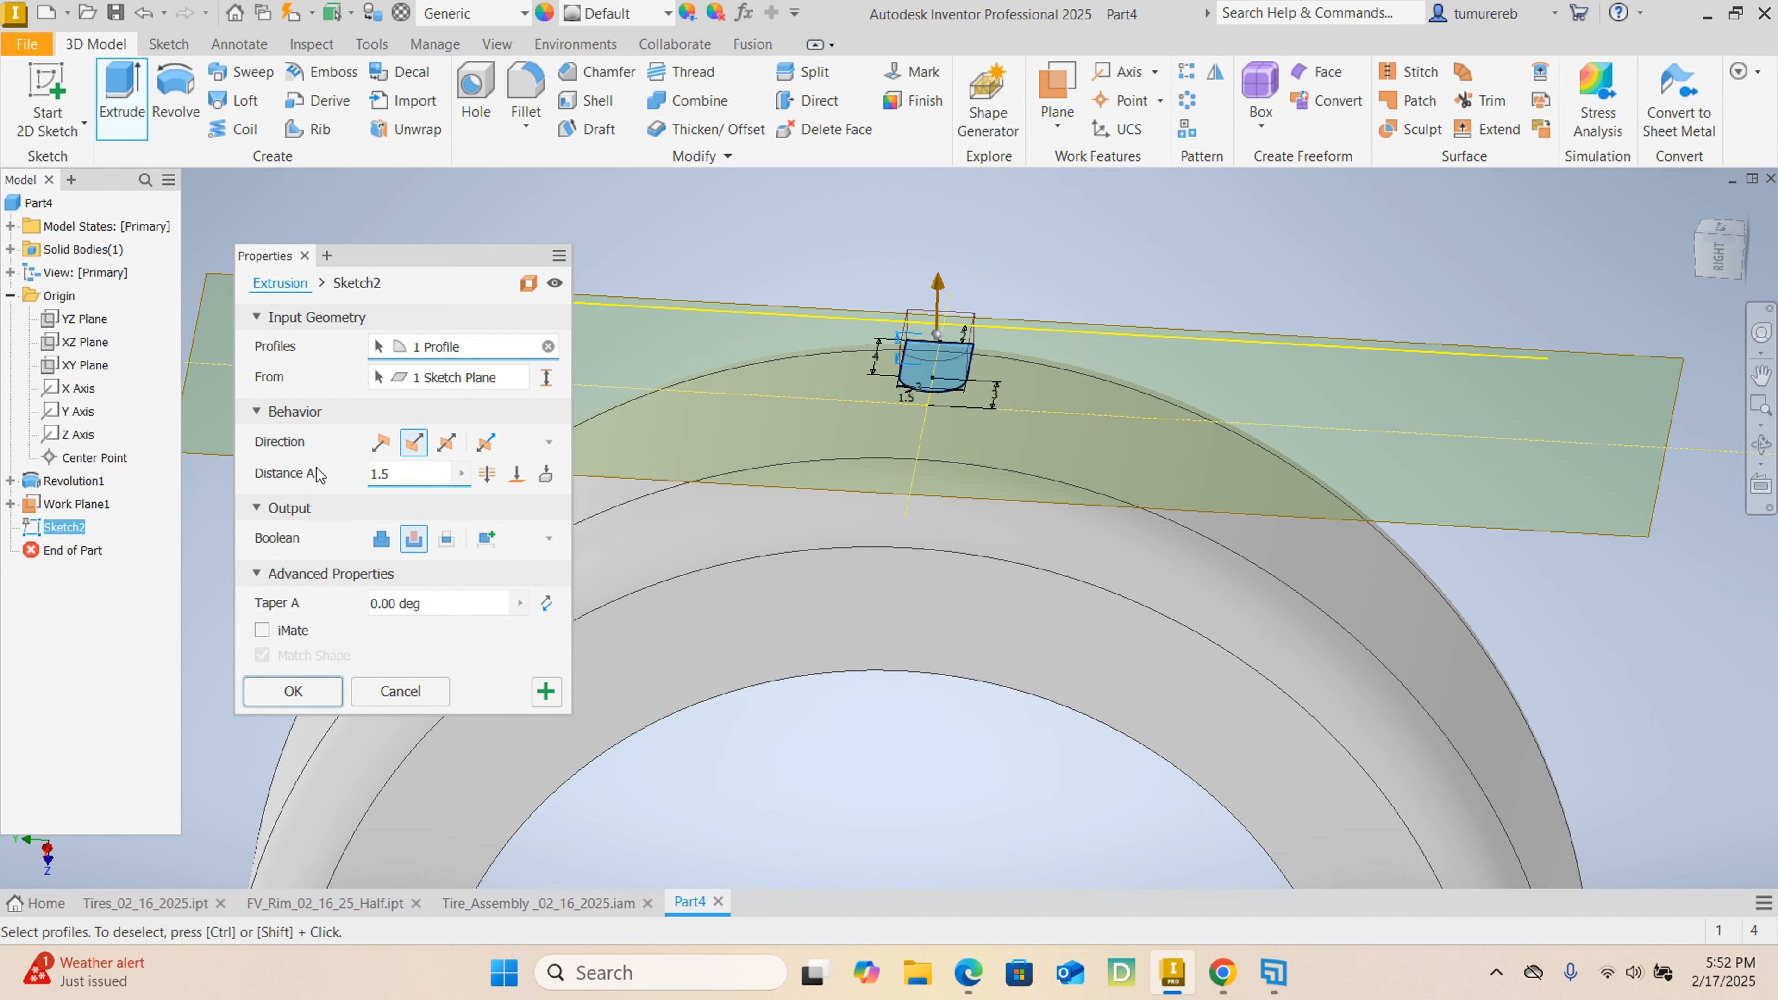
key("Return")
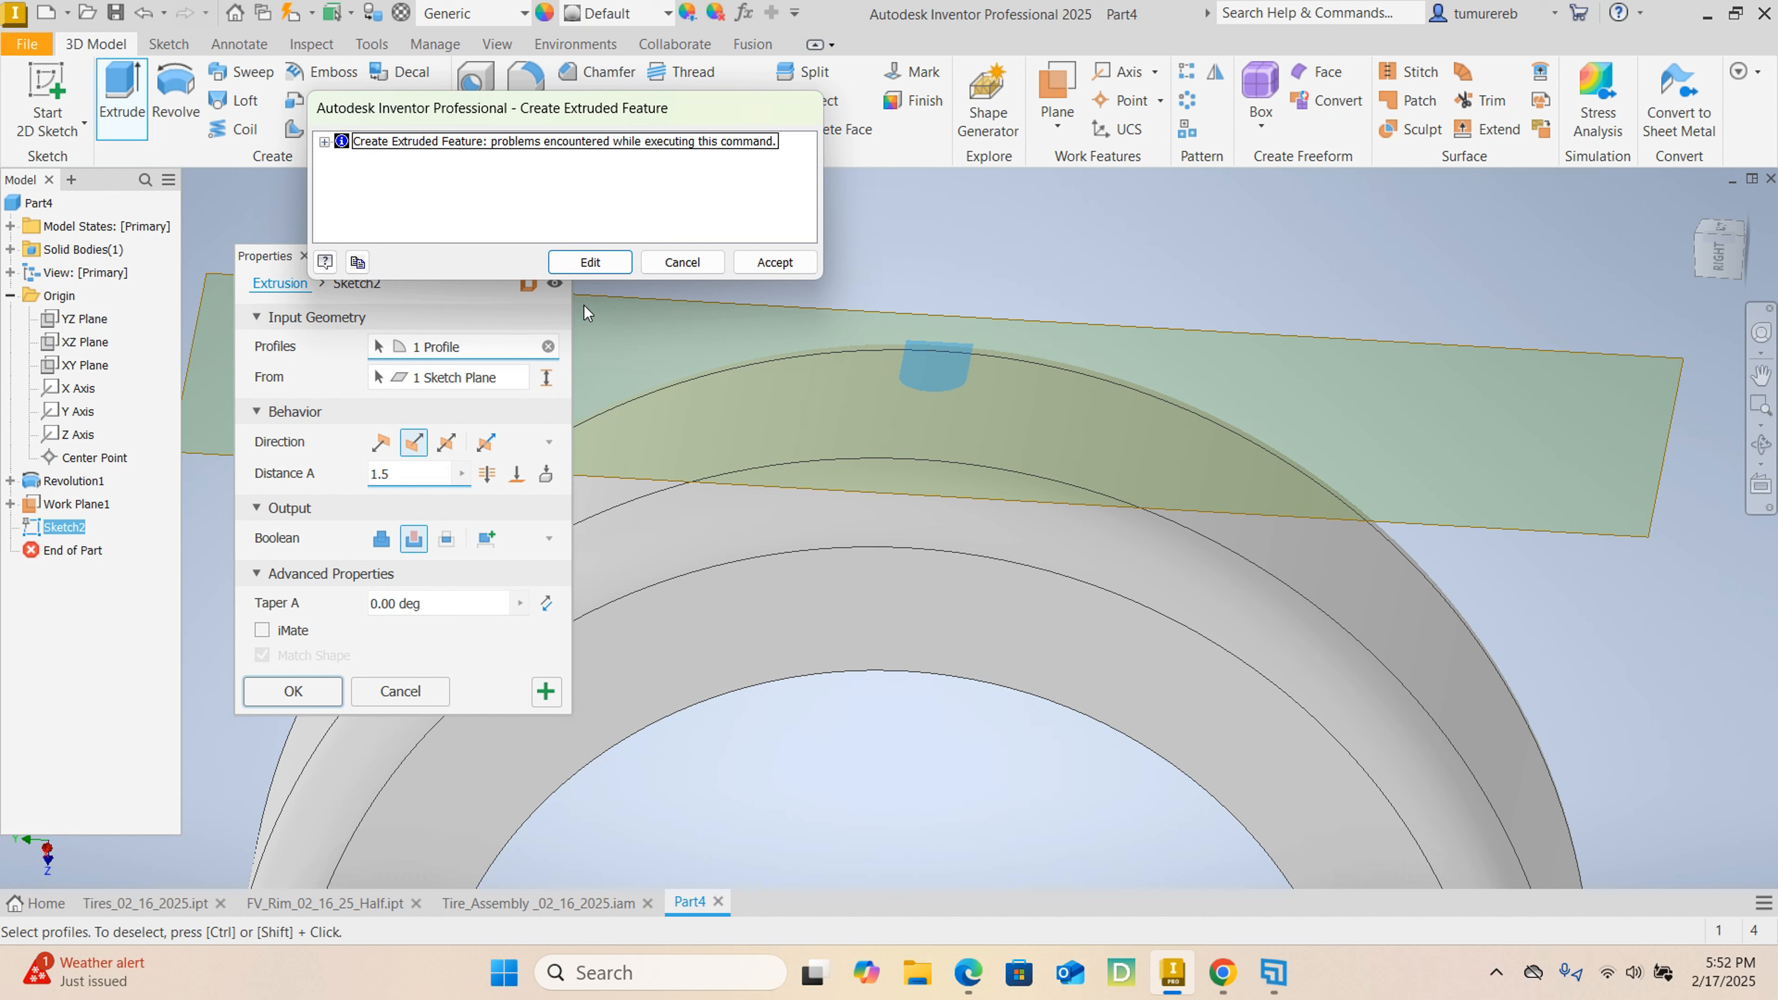
left_click(682, 263)
Extrude the slot profile 1.5 mm in the default direction as a cut into the tire's outer surface.
scroll(791, 597, "down", 3)
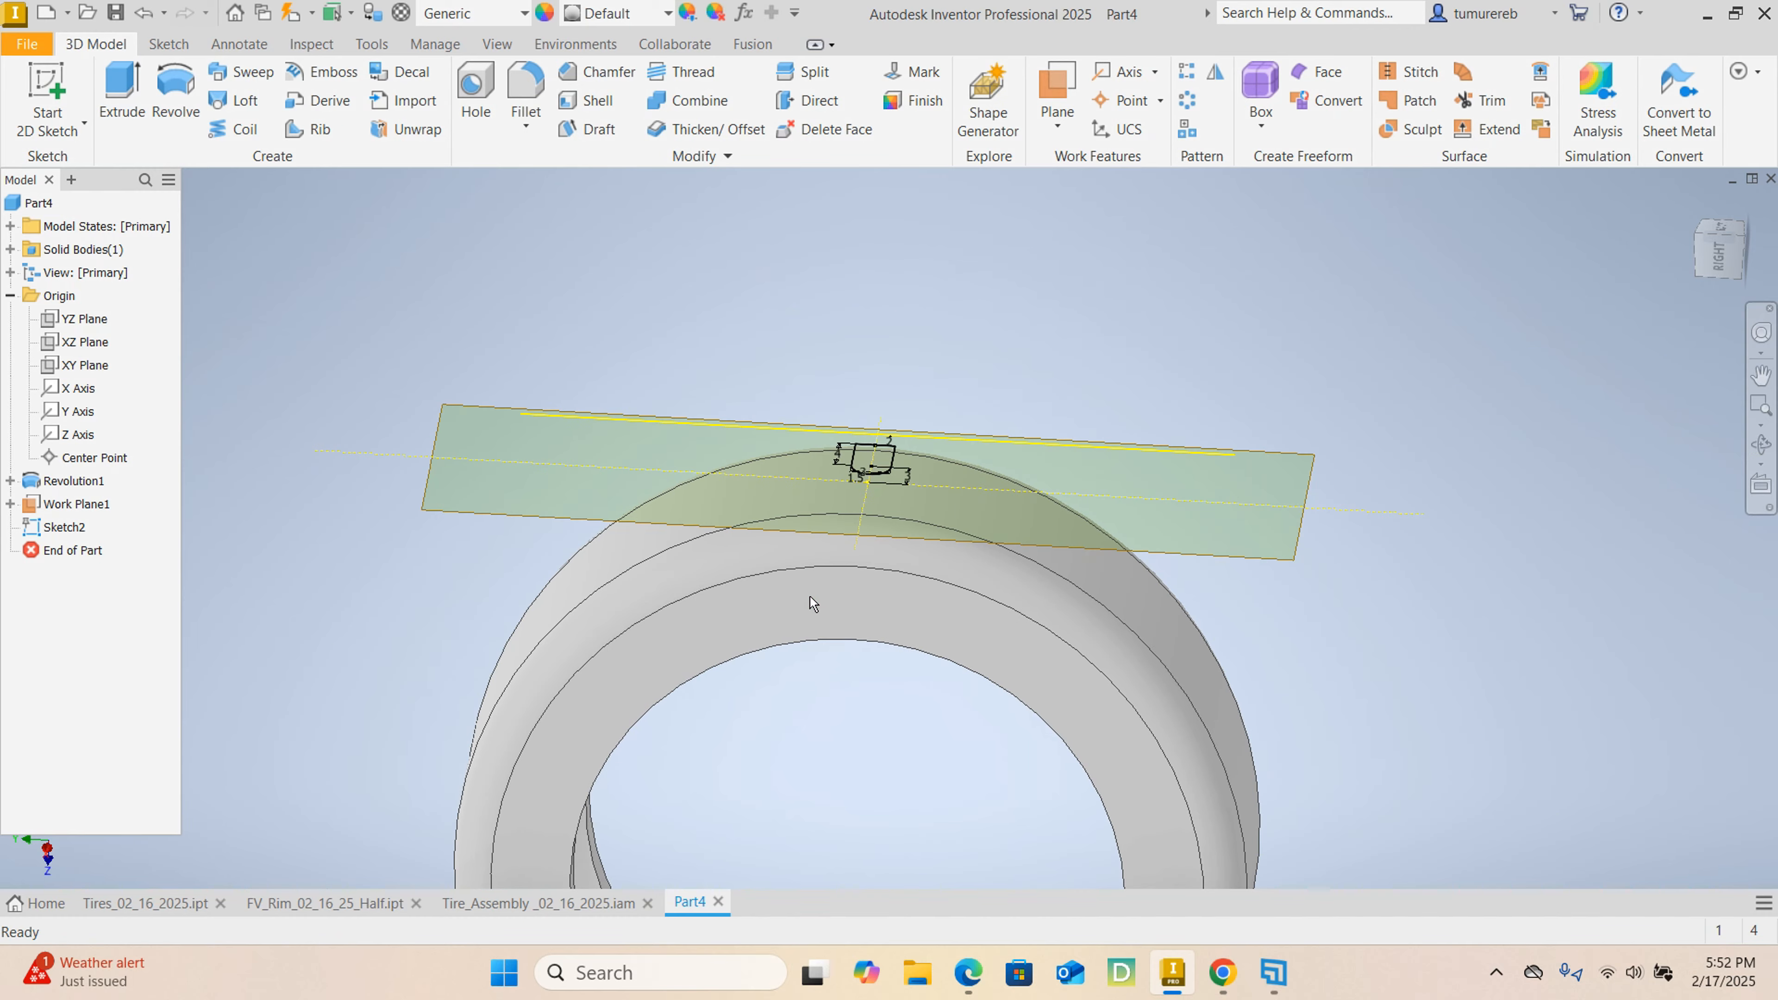
mouse_move(1010, 603)
middle_mouse_down("shift")
mouse_move(1290, 588)
mouse_move(1431, 631)
mouse_move(1424, 676)
middle_mouse_up("shift")
scroll(812, 617, "up", 6)
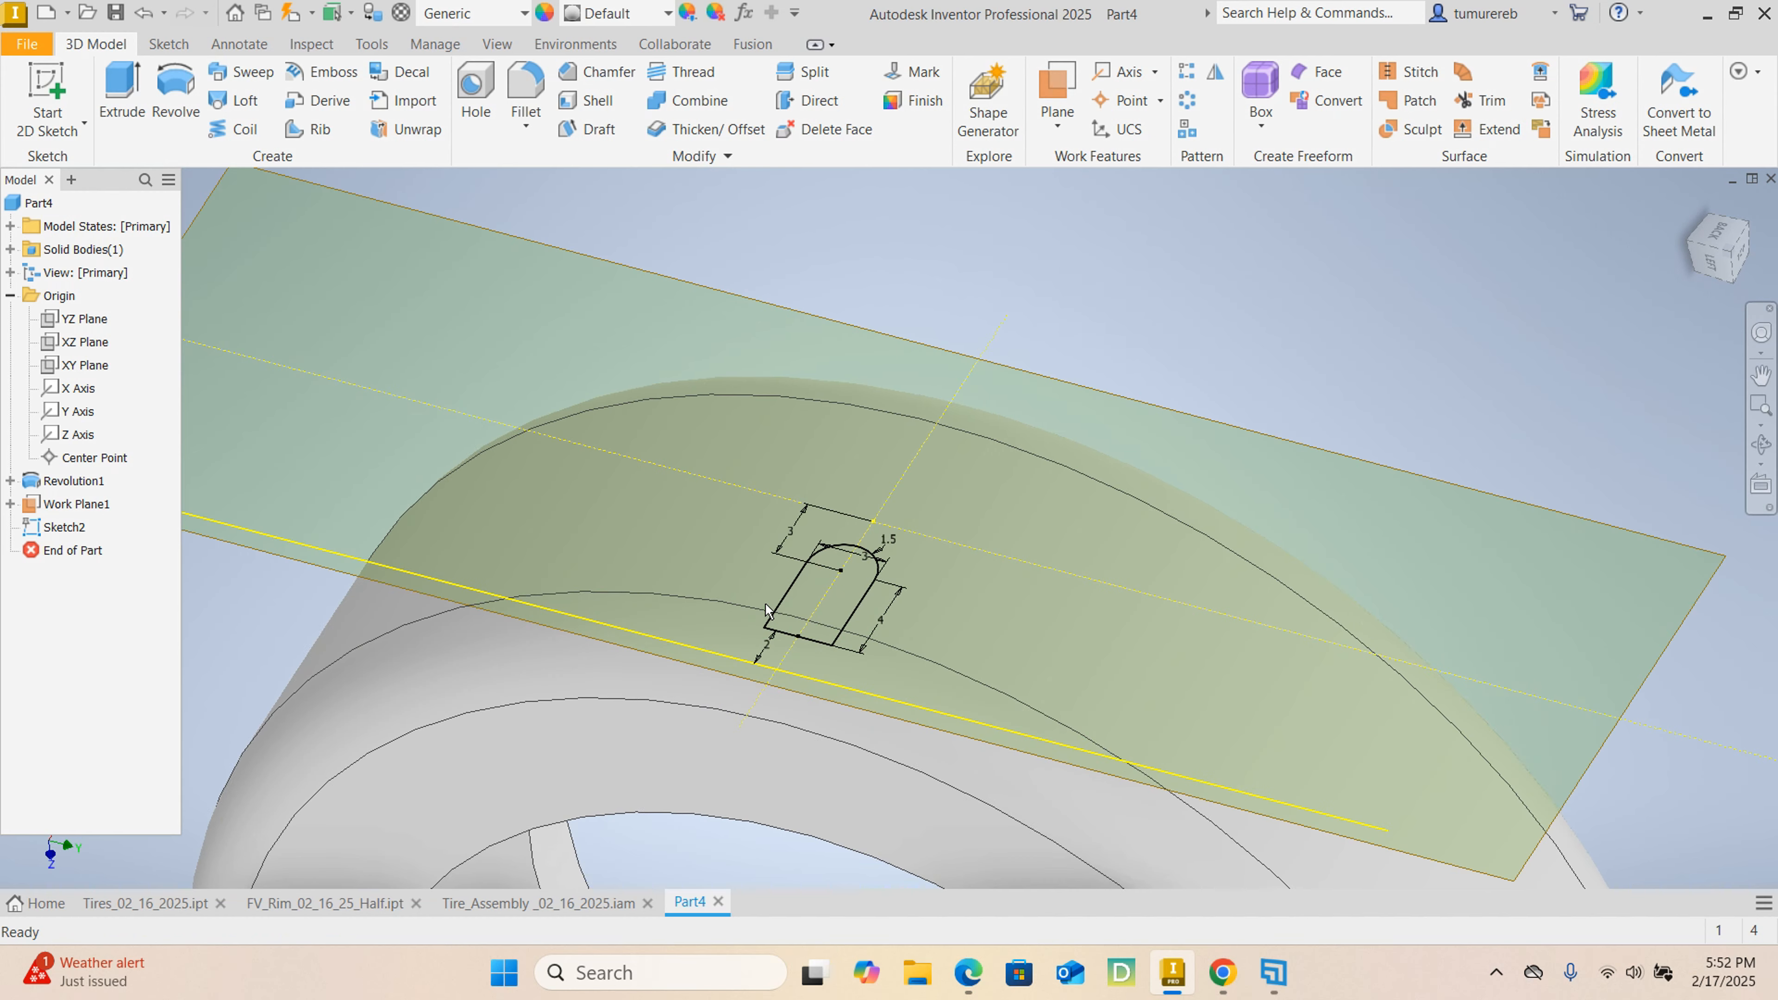
scroll(820, 624, "down", 4)
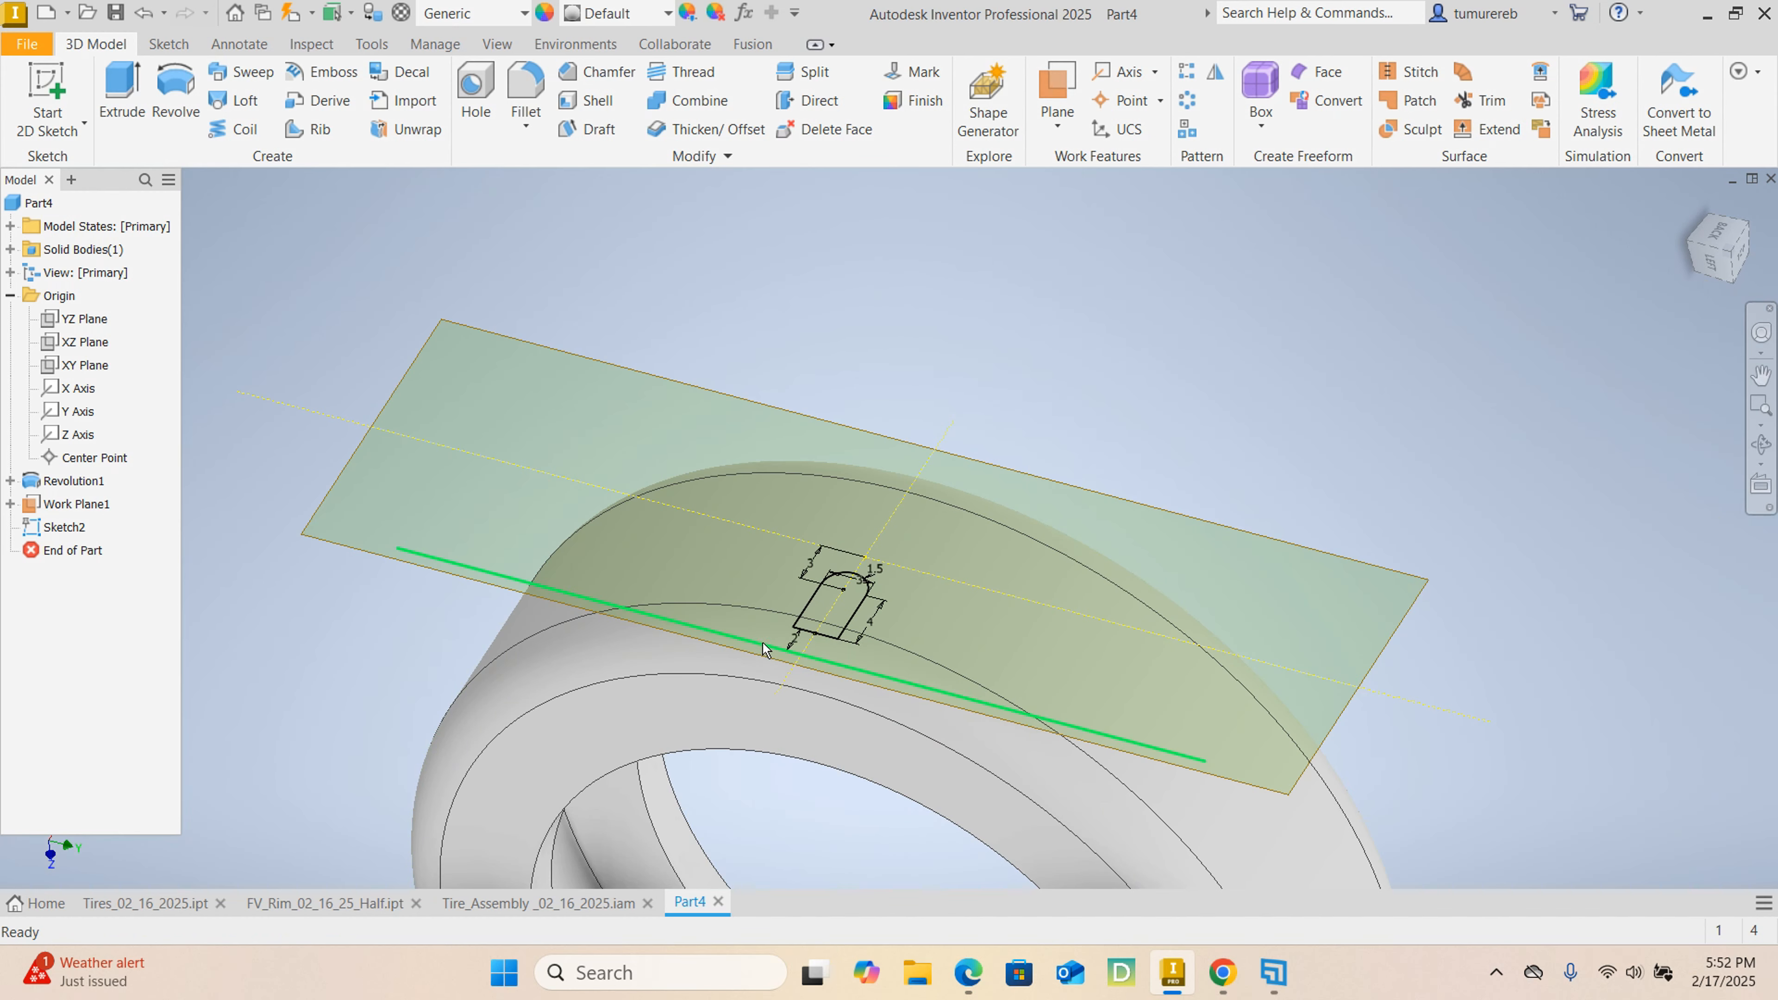
scroll(818, 634, "up", 2)
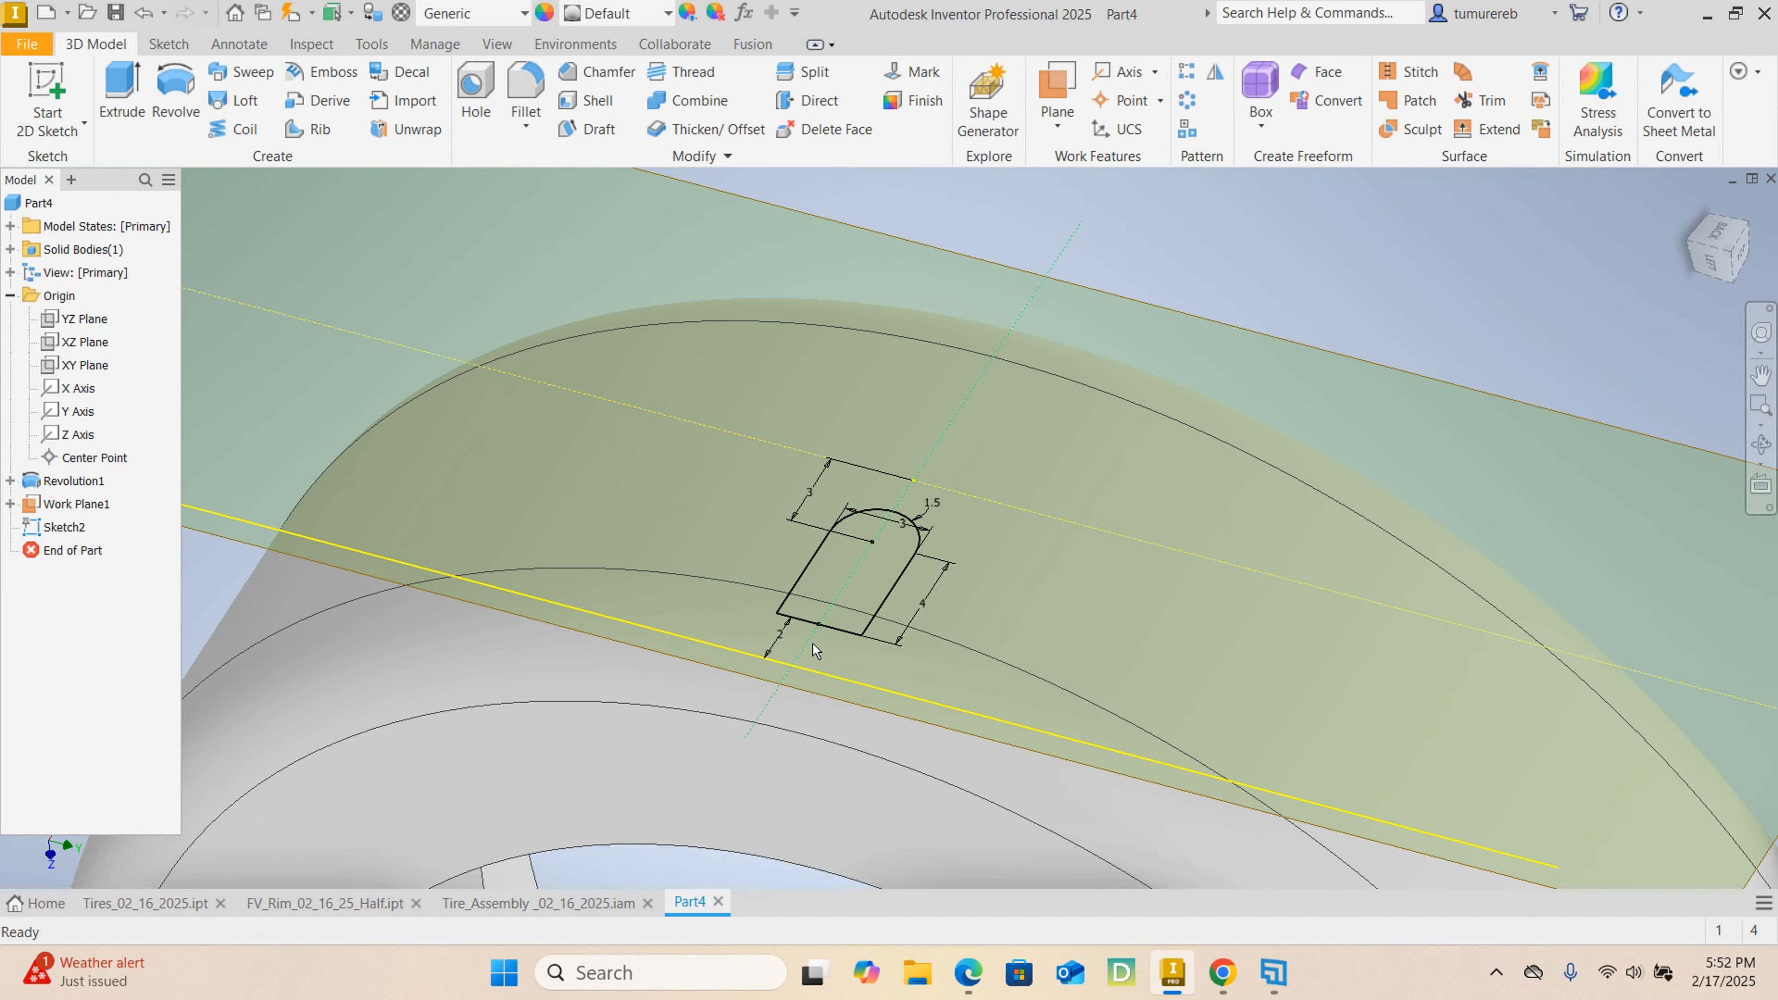
scroll(813, 642, "down", 3)
left_click(135, 105)
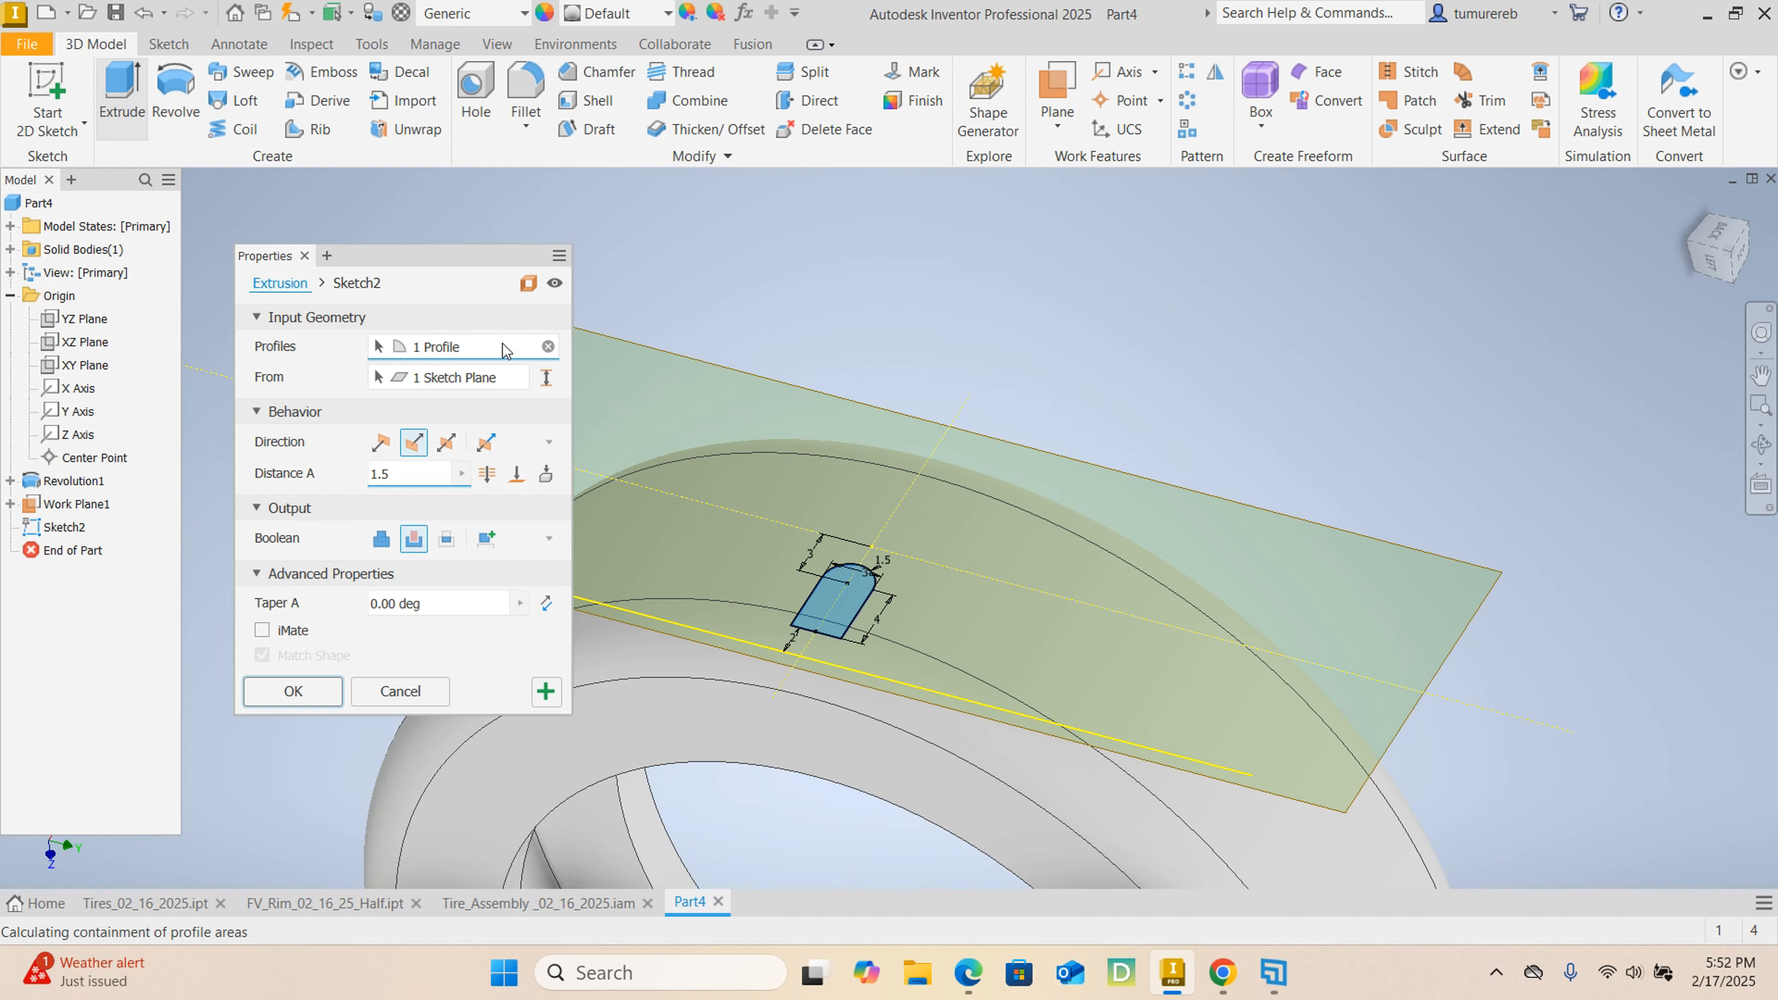
scroll(829, 627, "up", 4)
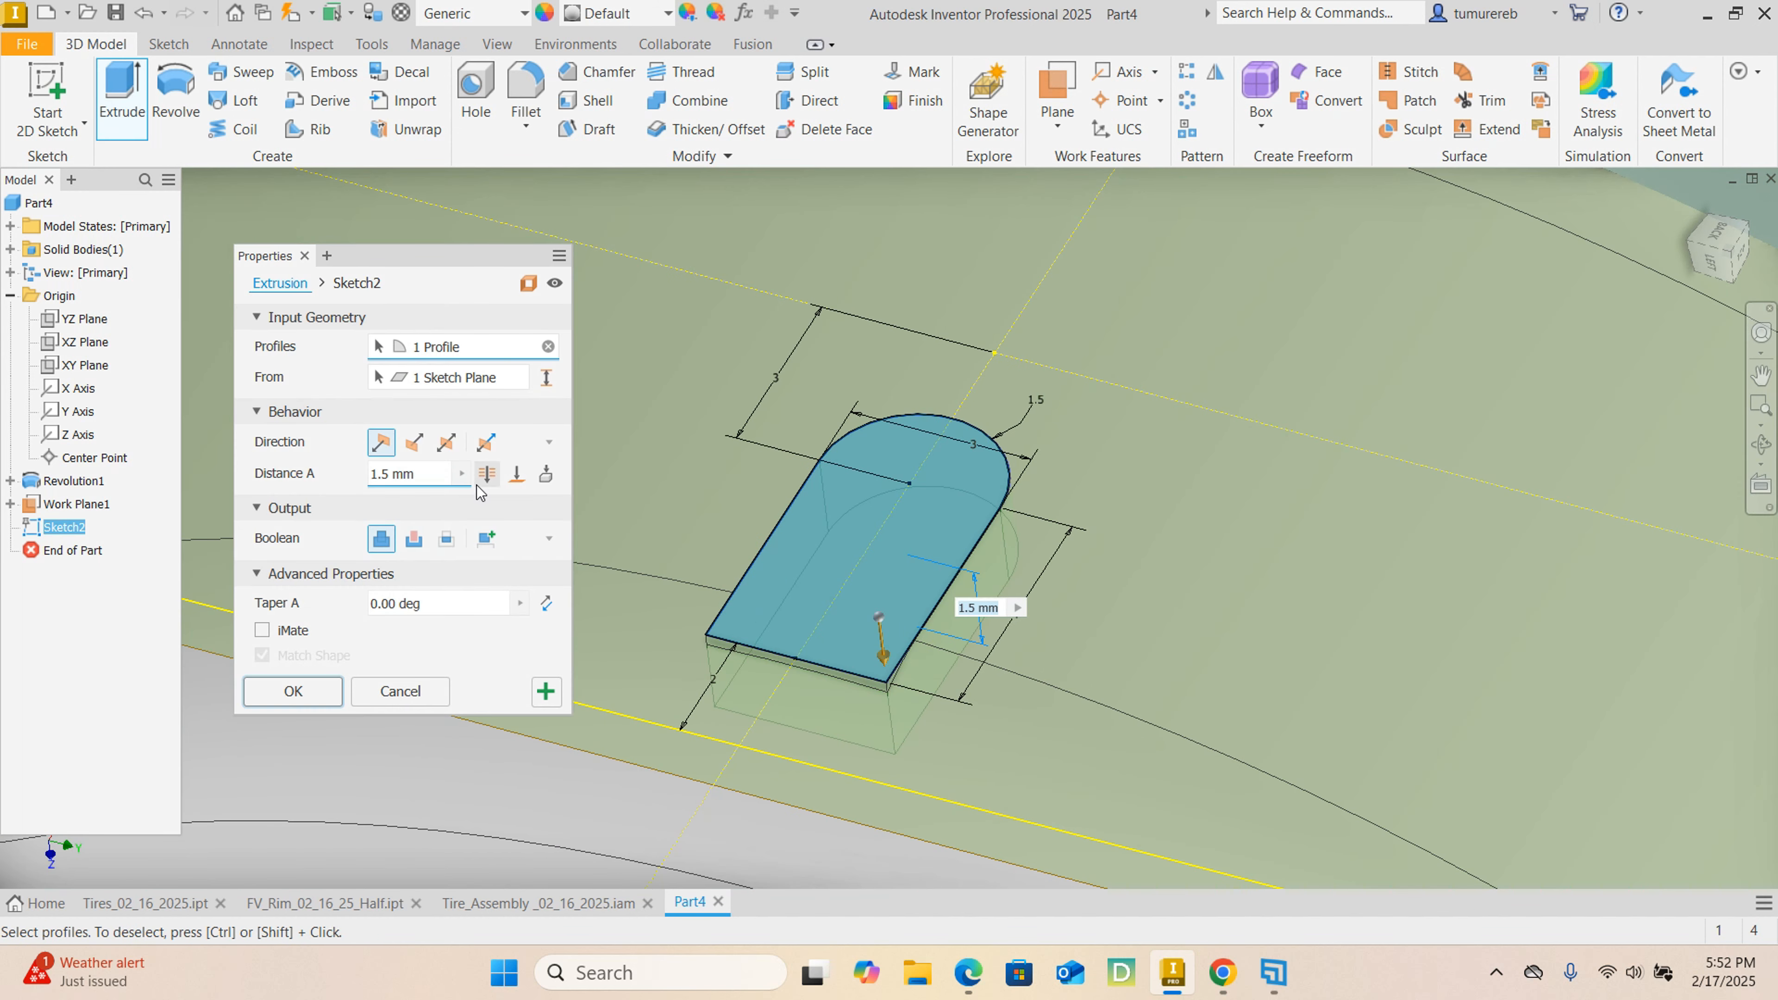
left_click(412, 539)
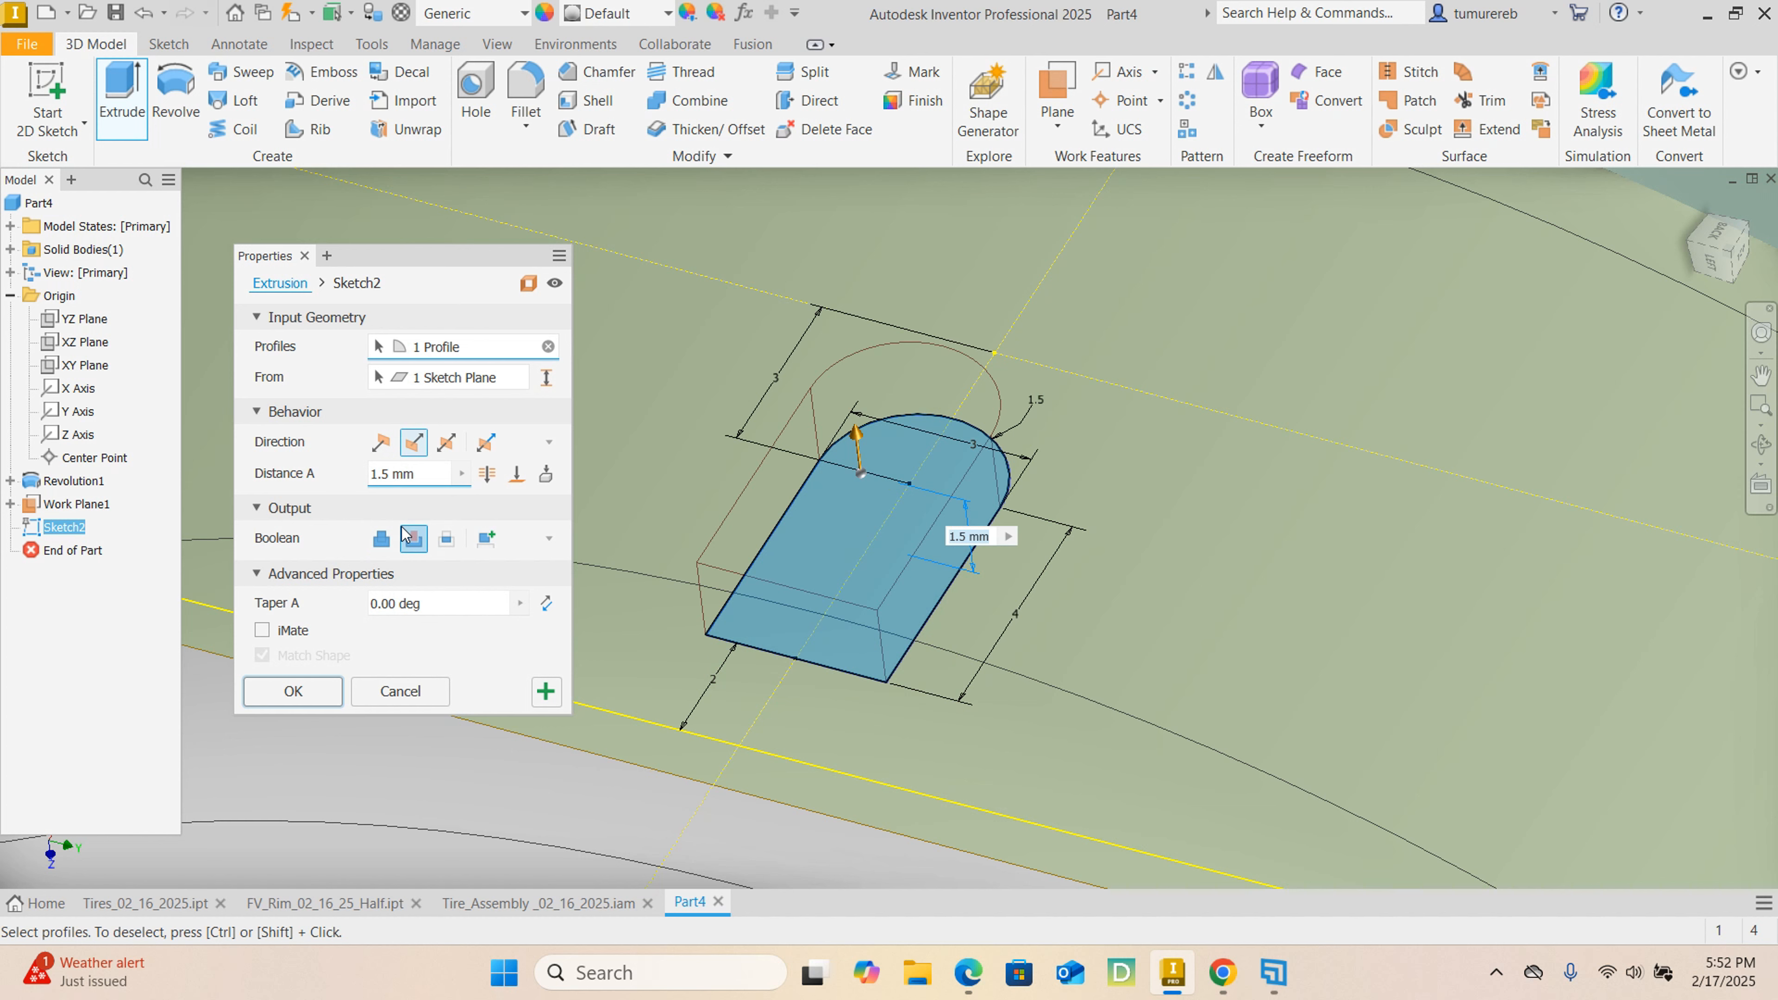
scroll(960, 514, "down", 3)
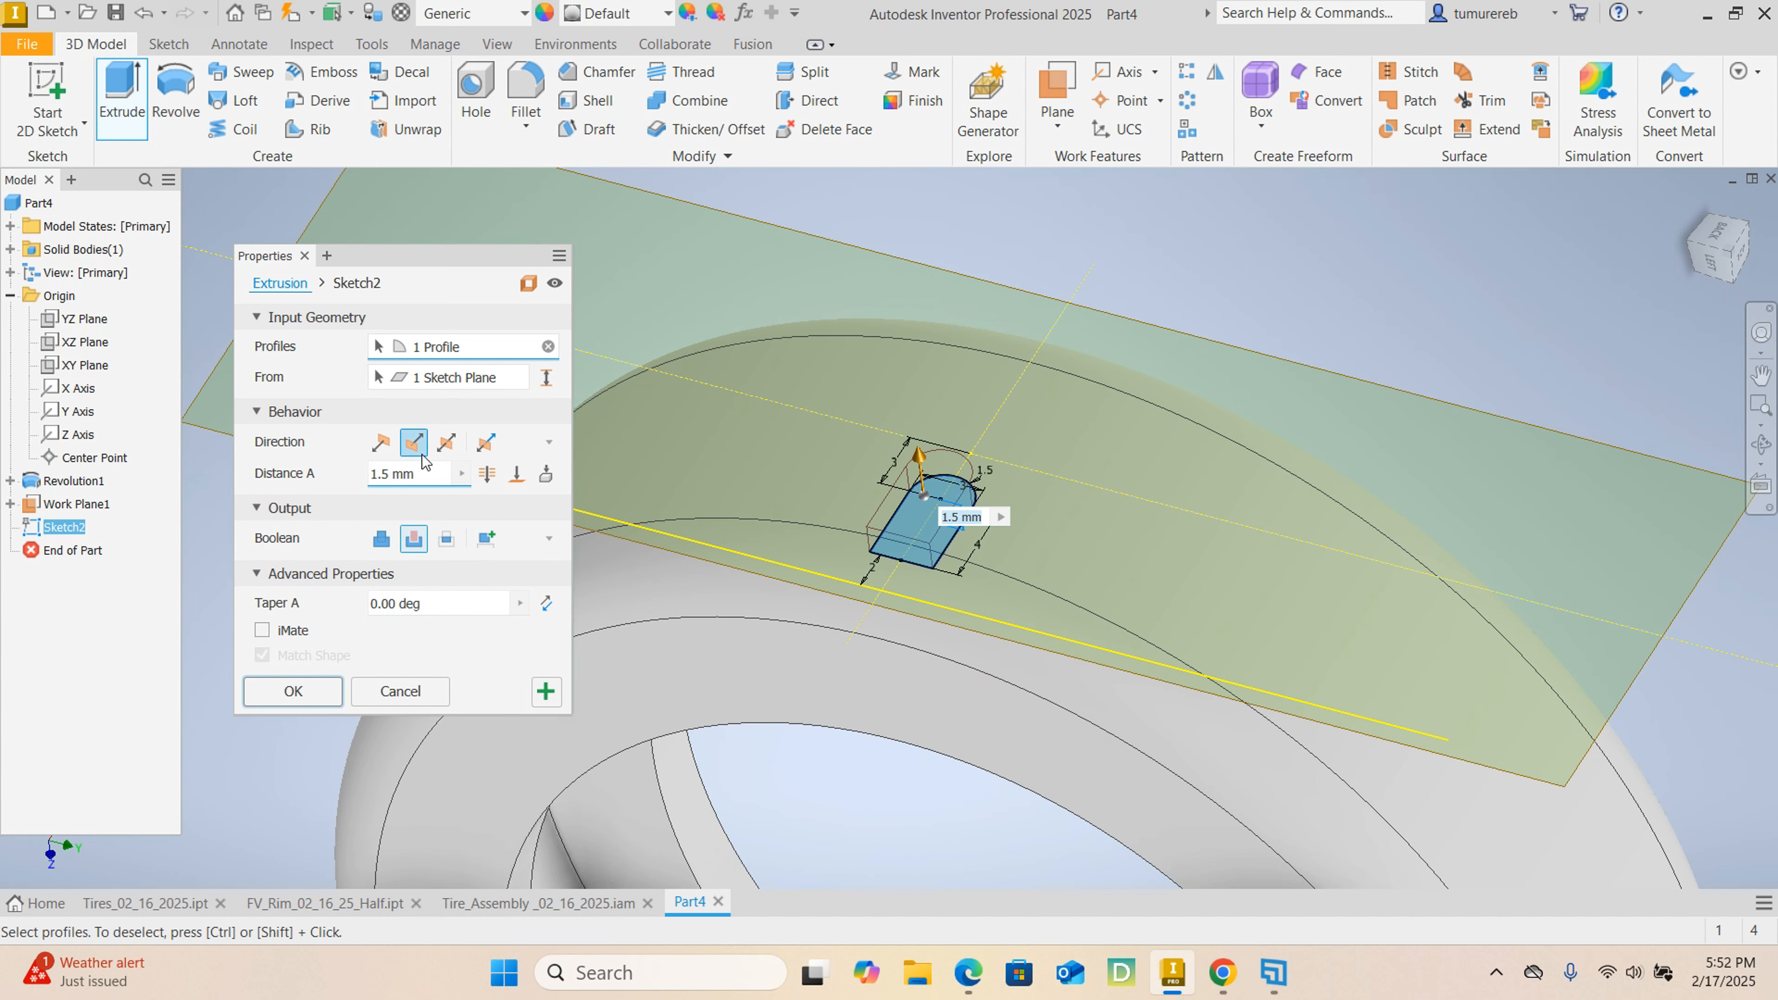
left_click(382, 442)
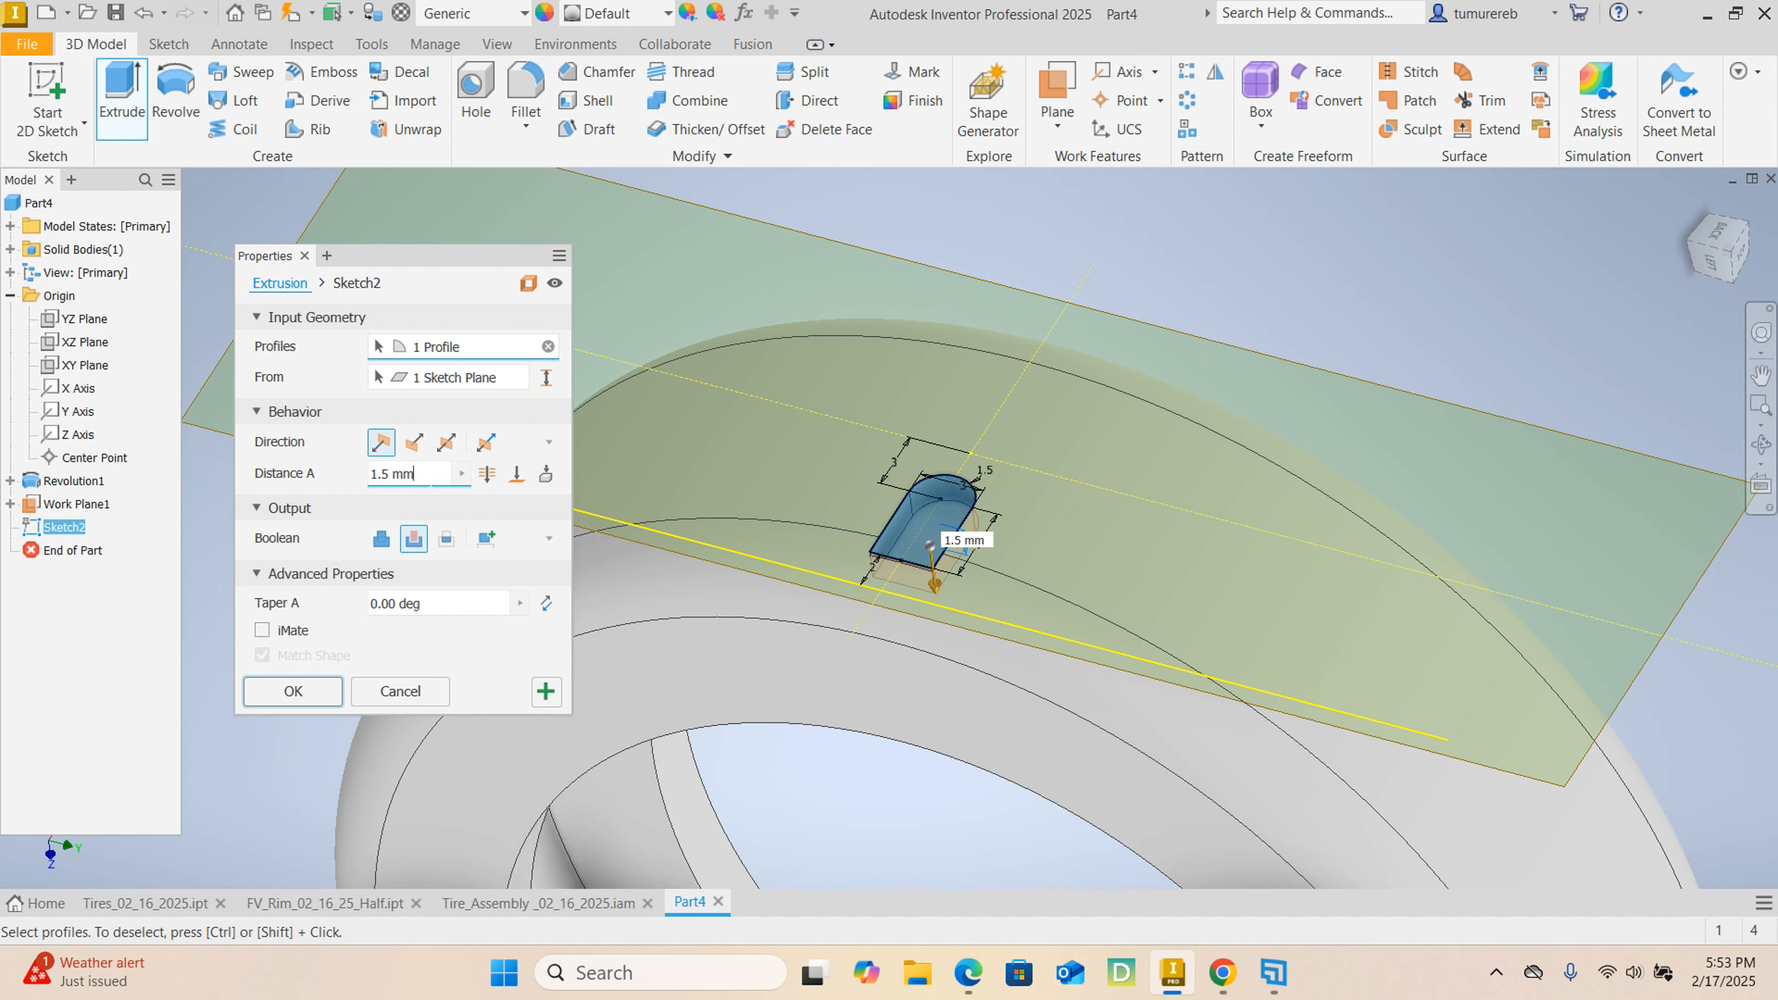
left_click(287, 691)
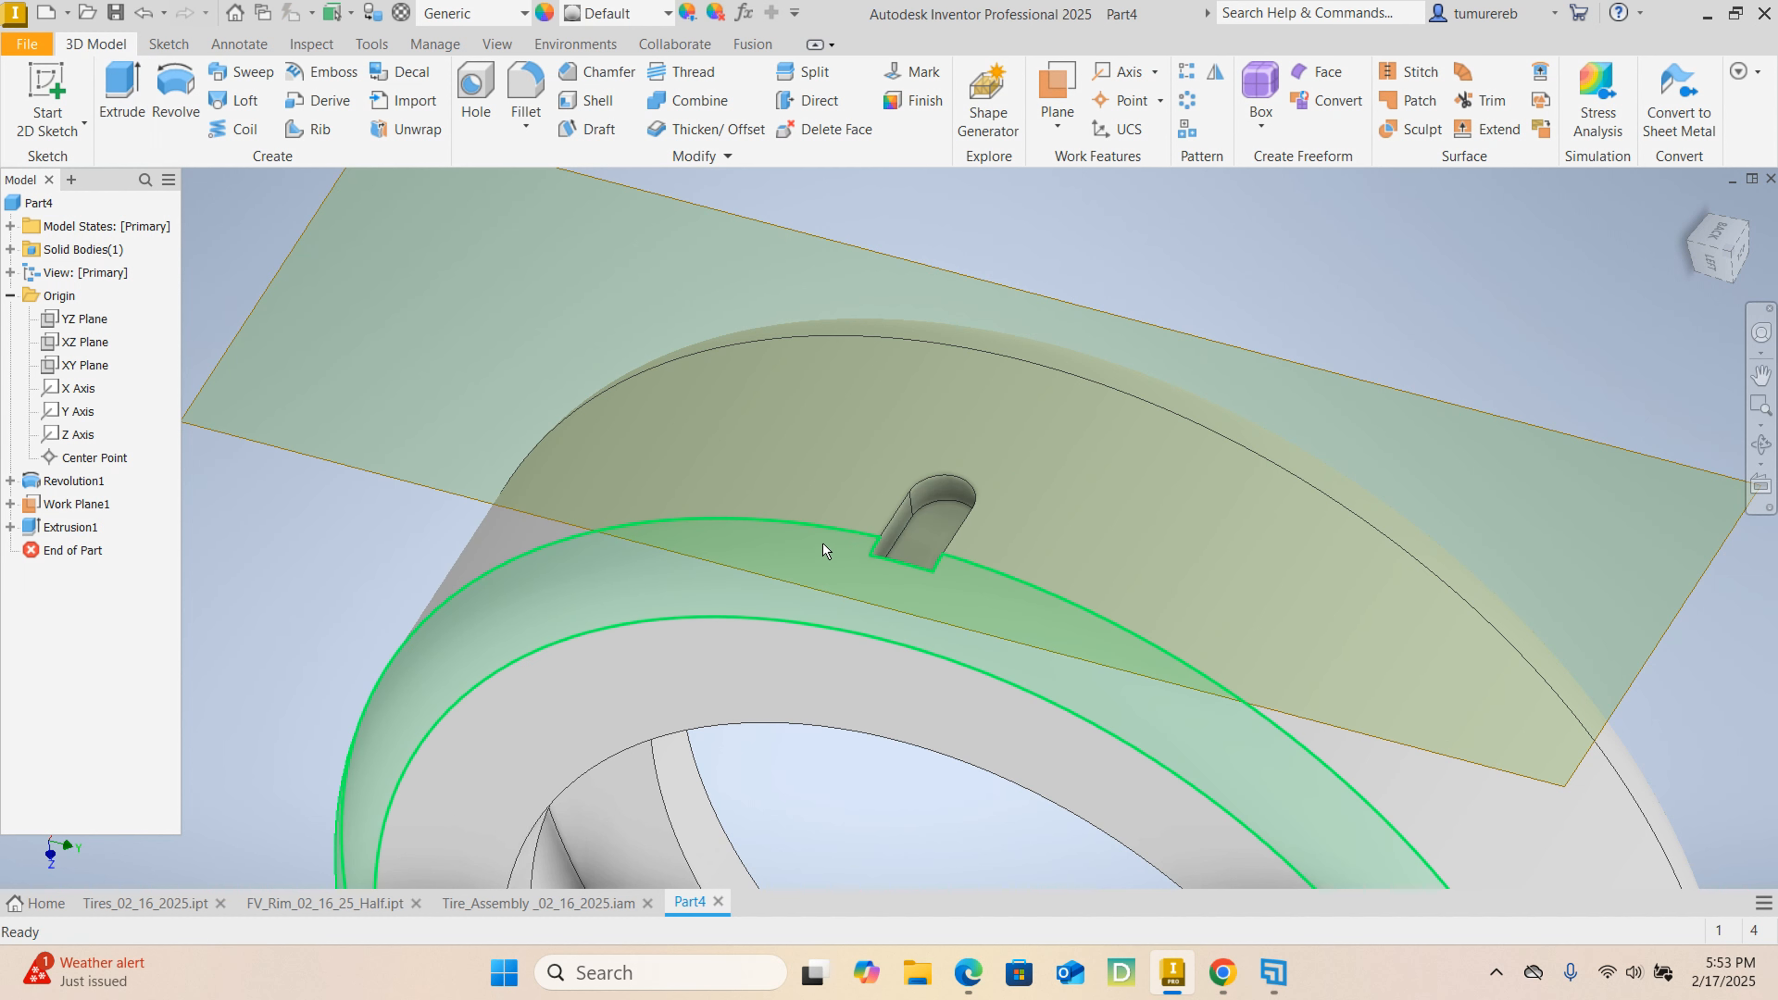
Hide the work plane above the tire.
scroll(815, 532, "down", 5)
left_click(672, 518)
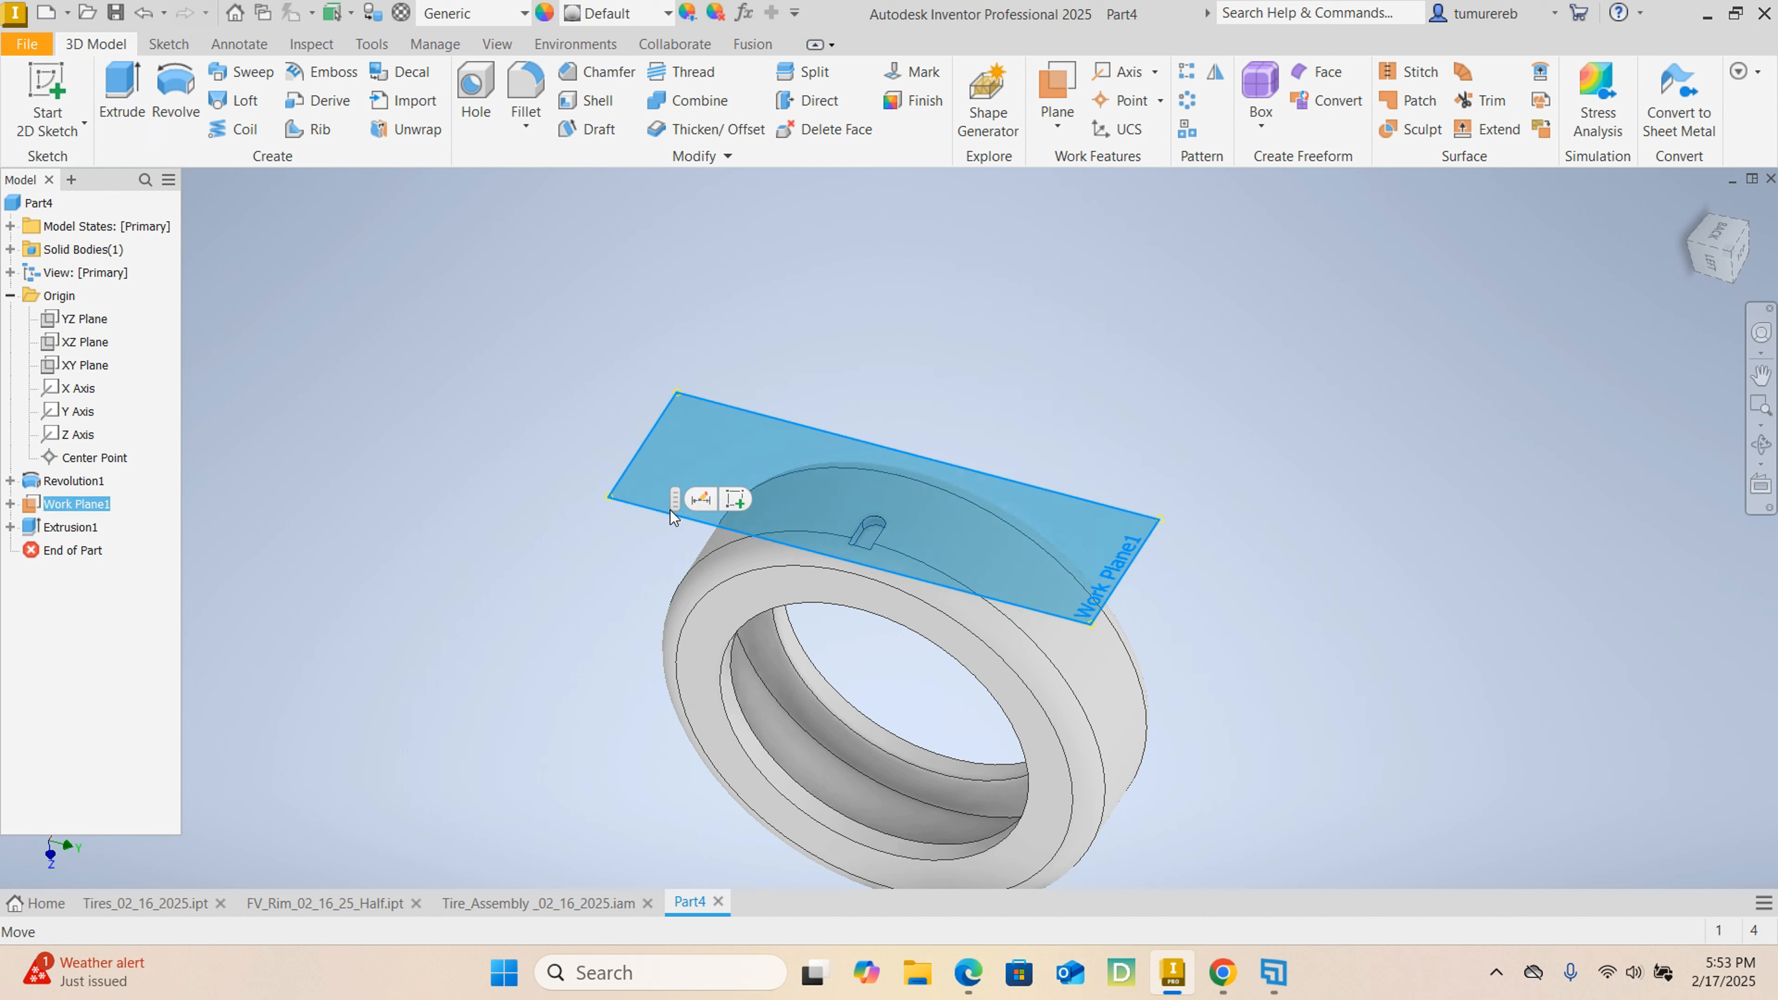
right_click(645, 504)
left_click(752, 382)
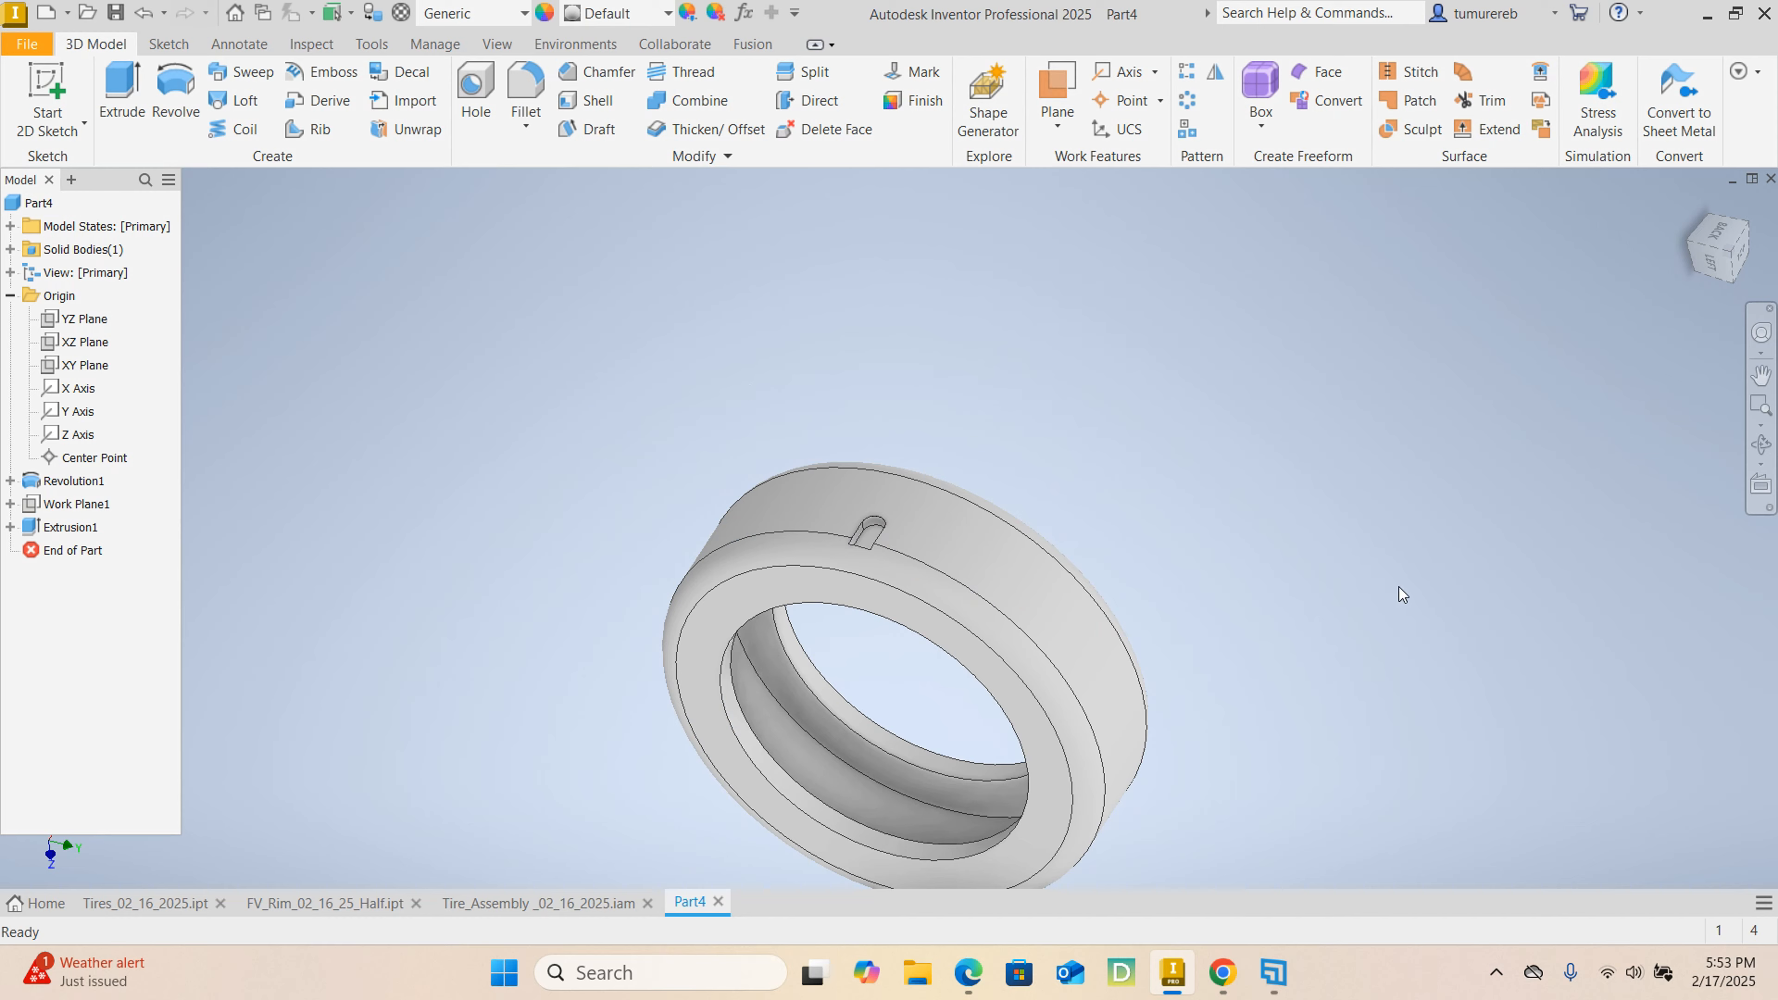
Create a circular pattern of the slot cut around the tire's central axis with 40 occurrences over 360 degrees.
middle_click_drag(1398, 587, 1529, 579, "shift")
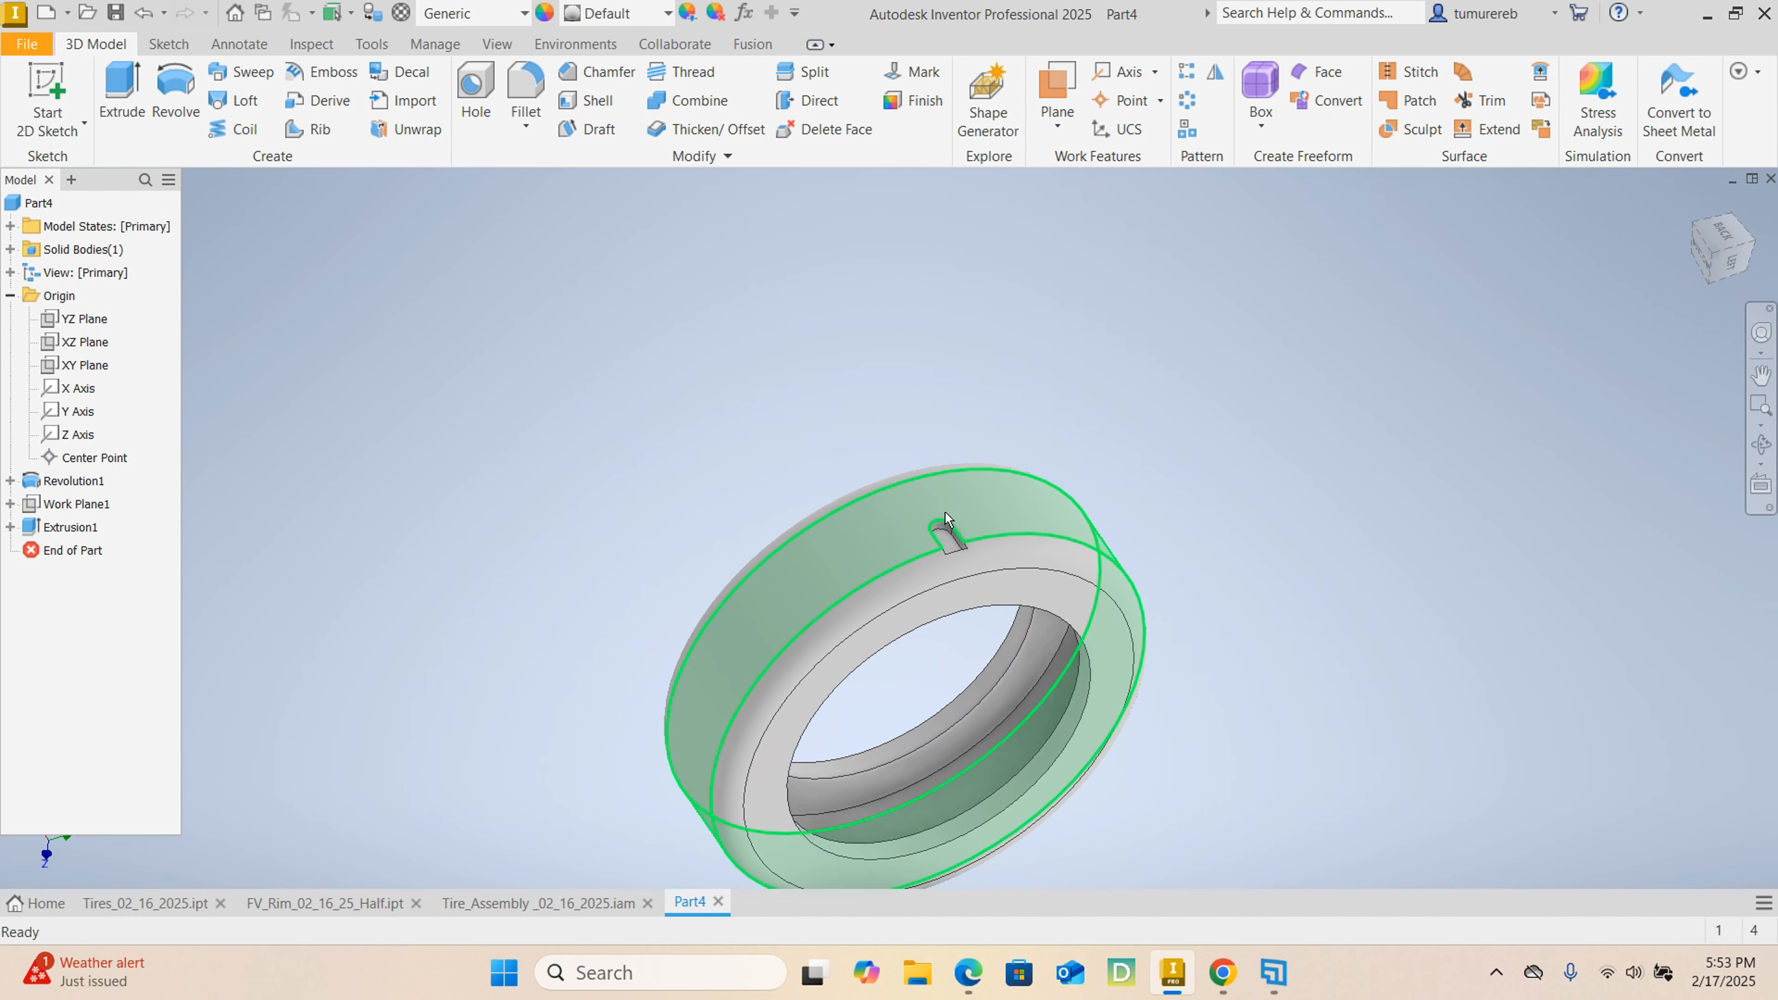
middle_click_drag(875, 609, 828, 558, "shift")
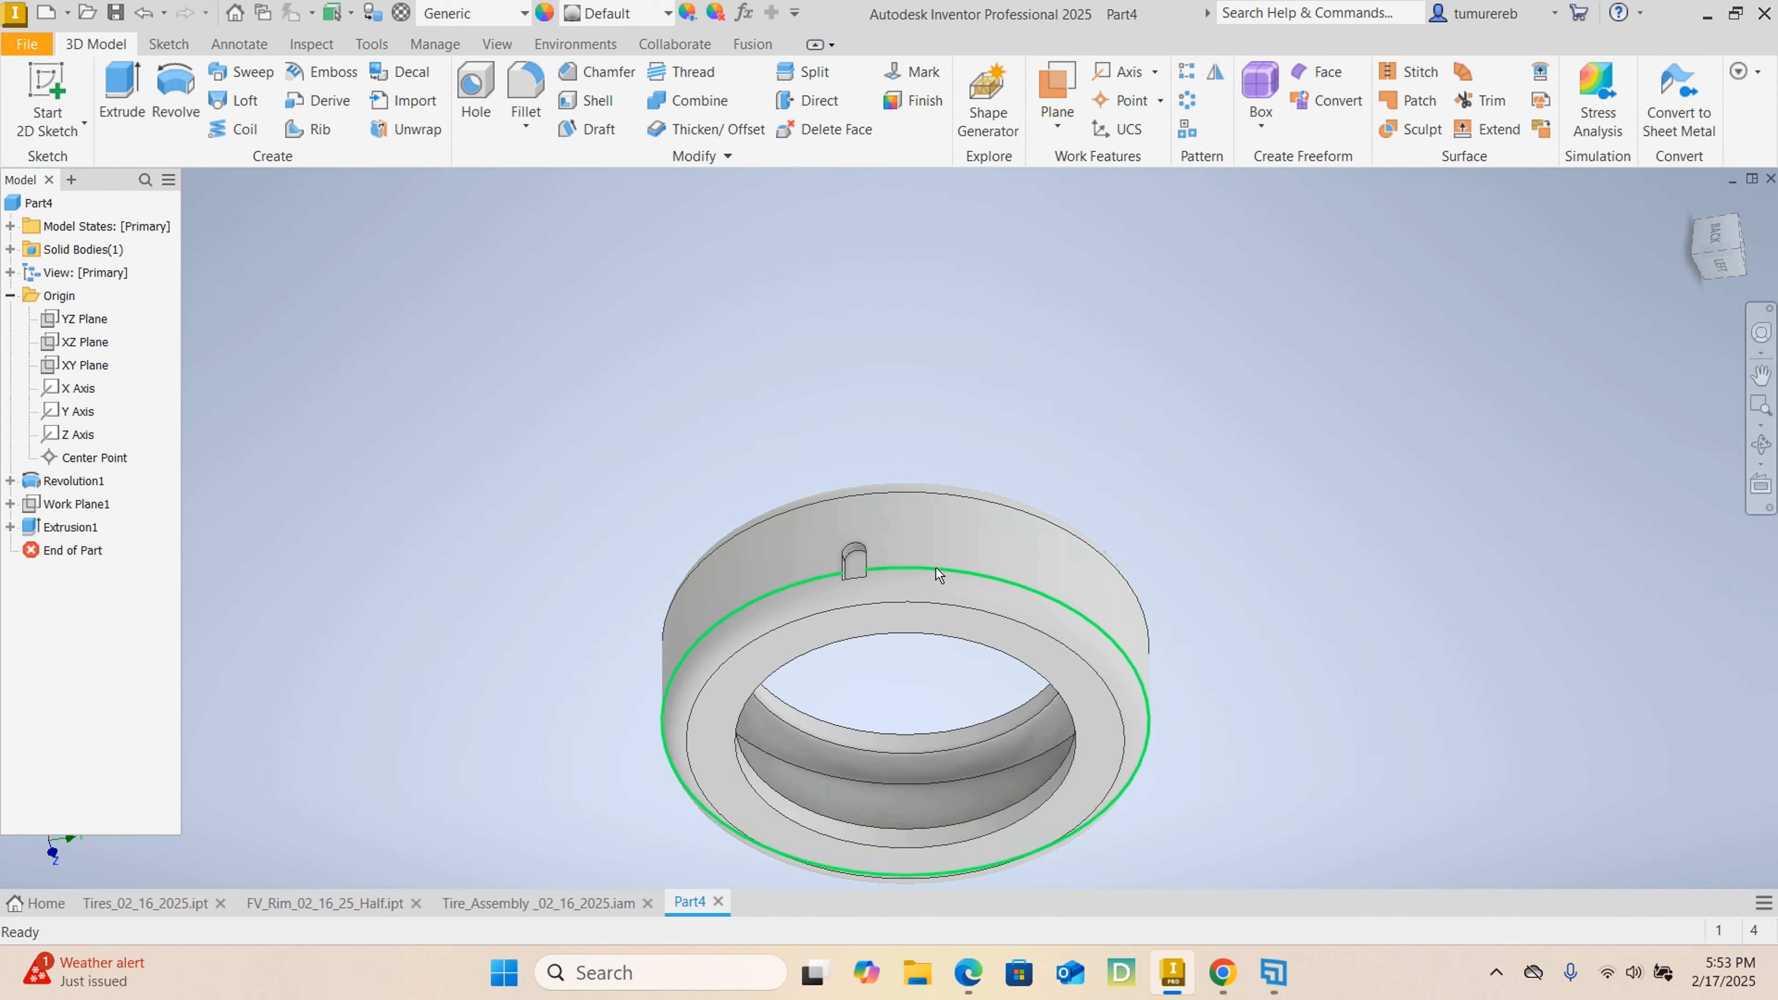
middle_click_drag(960, 611, 862, 539, "shift")
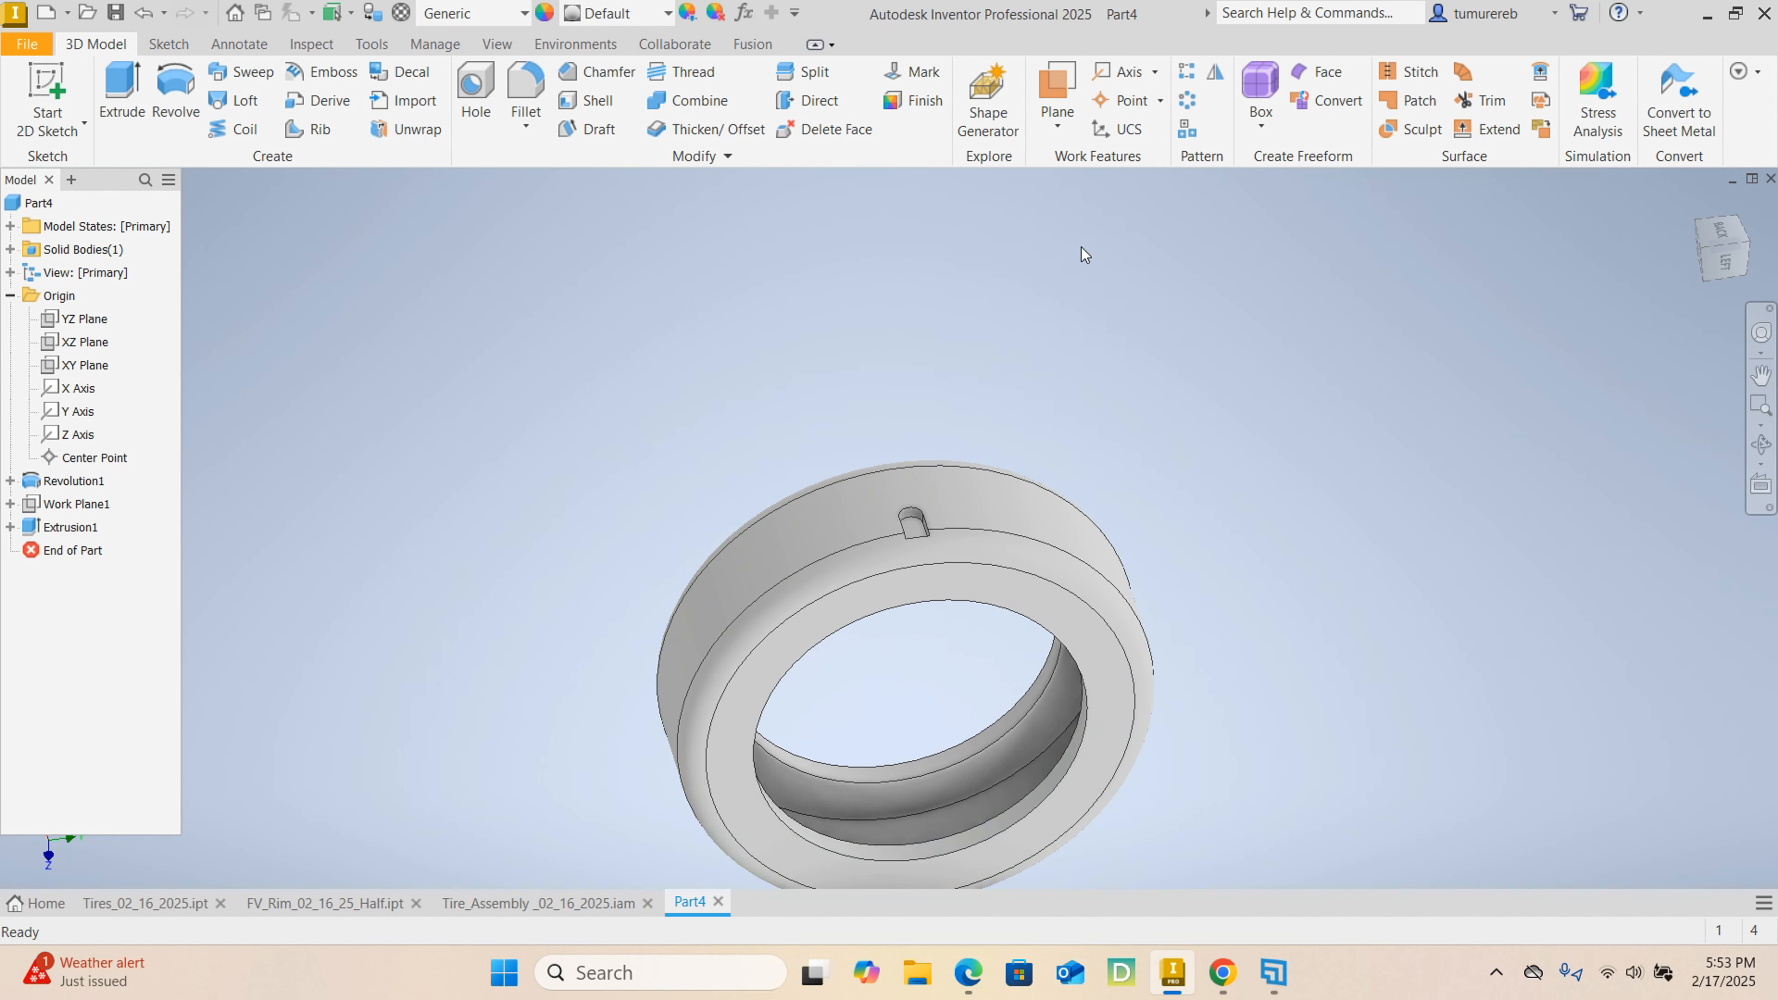
left_click(1182, 104)
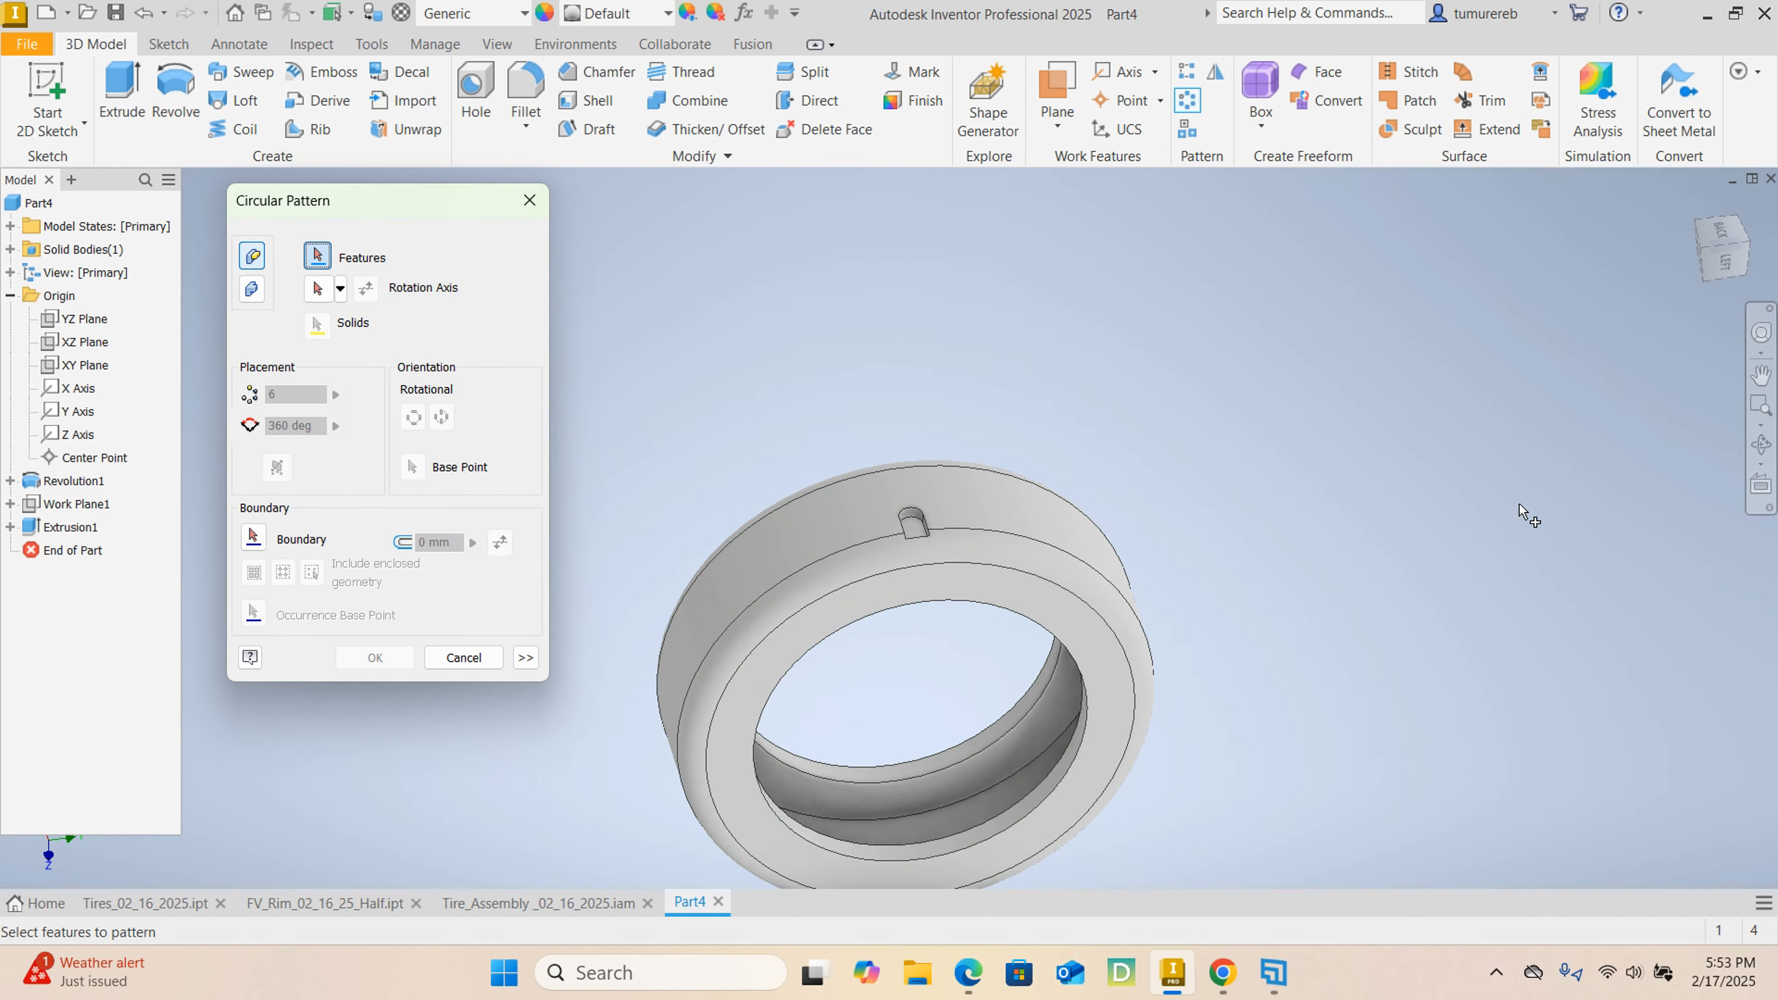
scroll(949, 519, "down", 5)
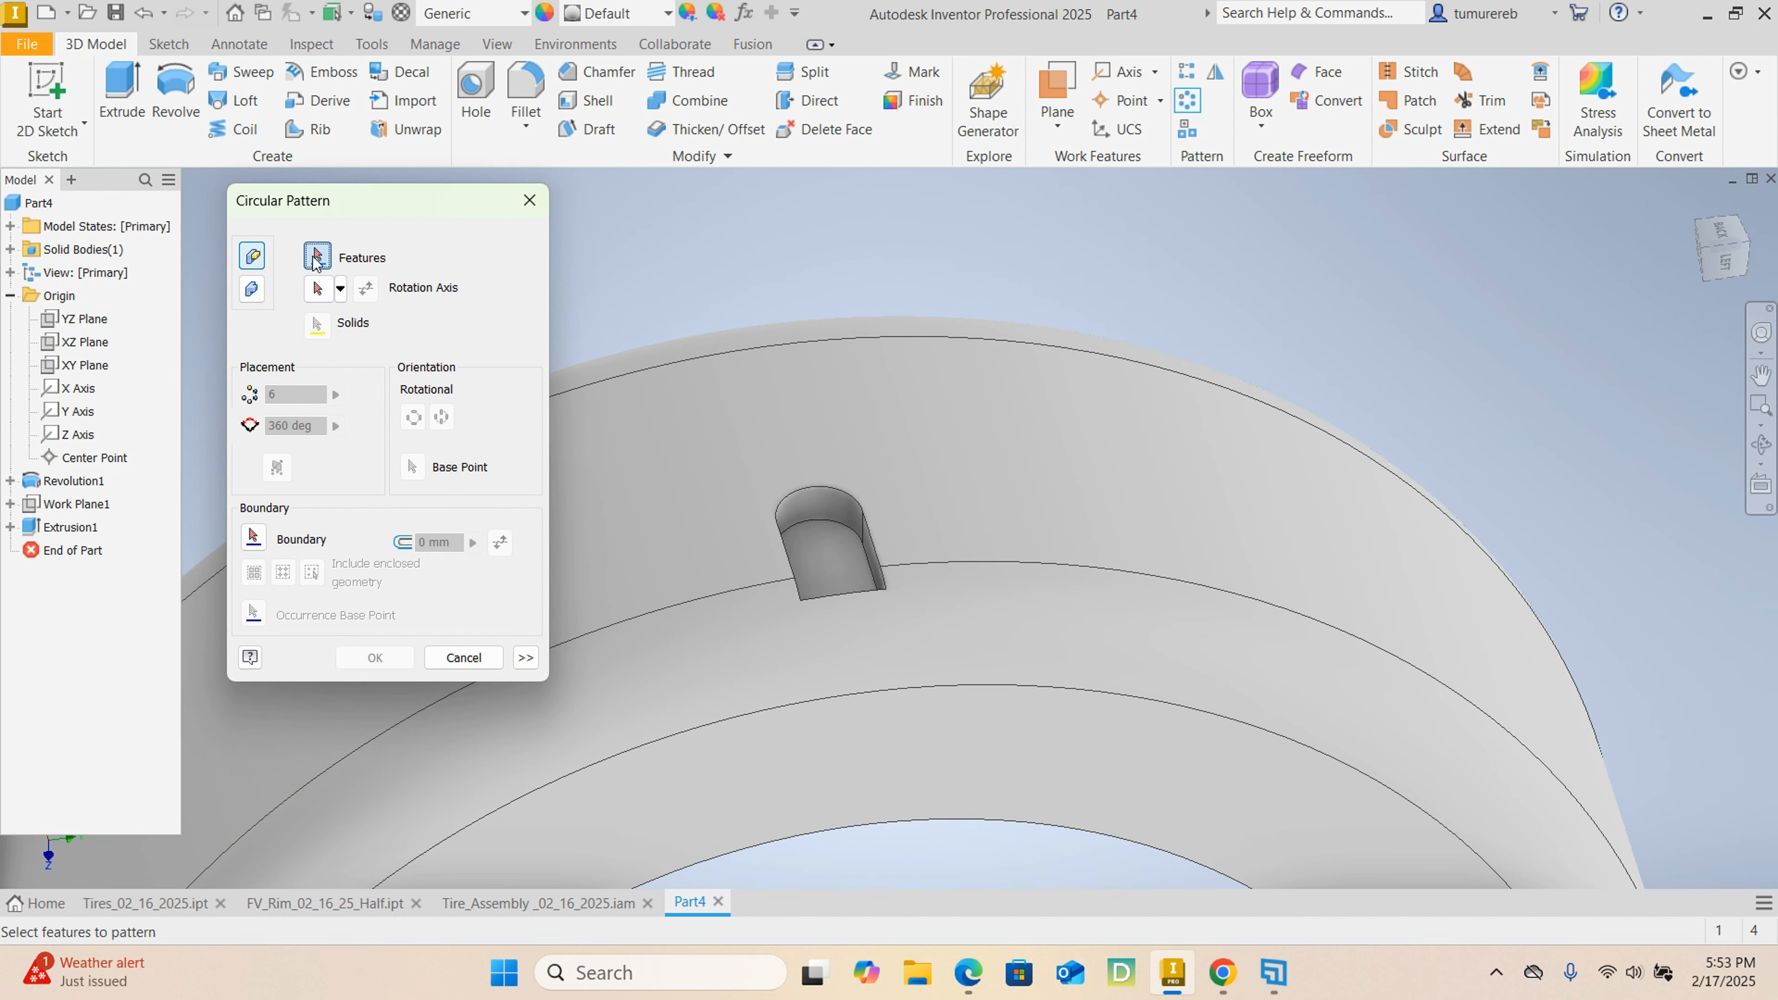
left_click(862, 519)
scroll(914, 532, "up", 6)
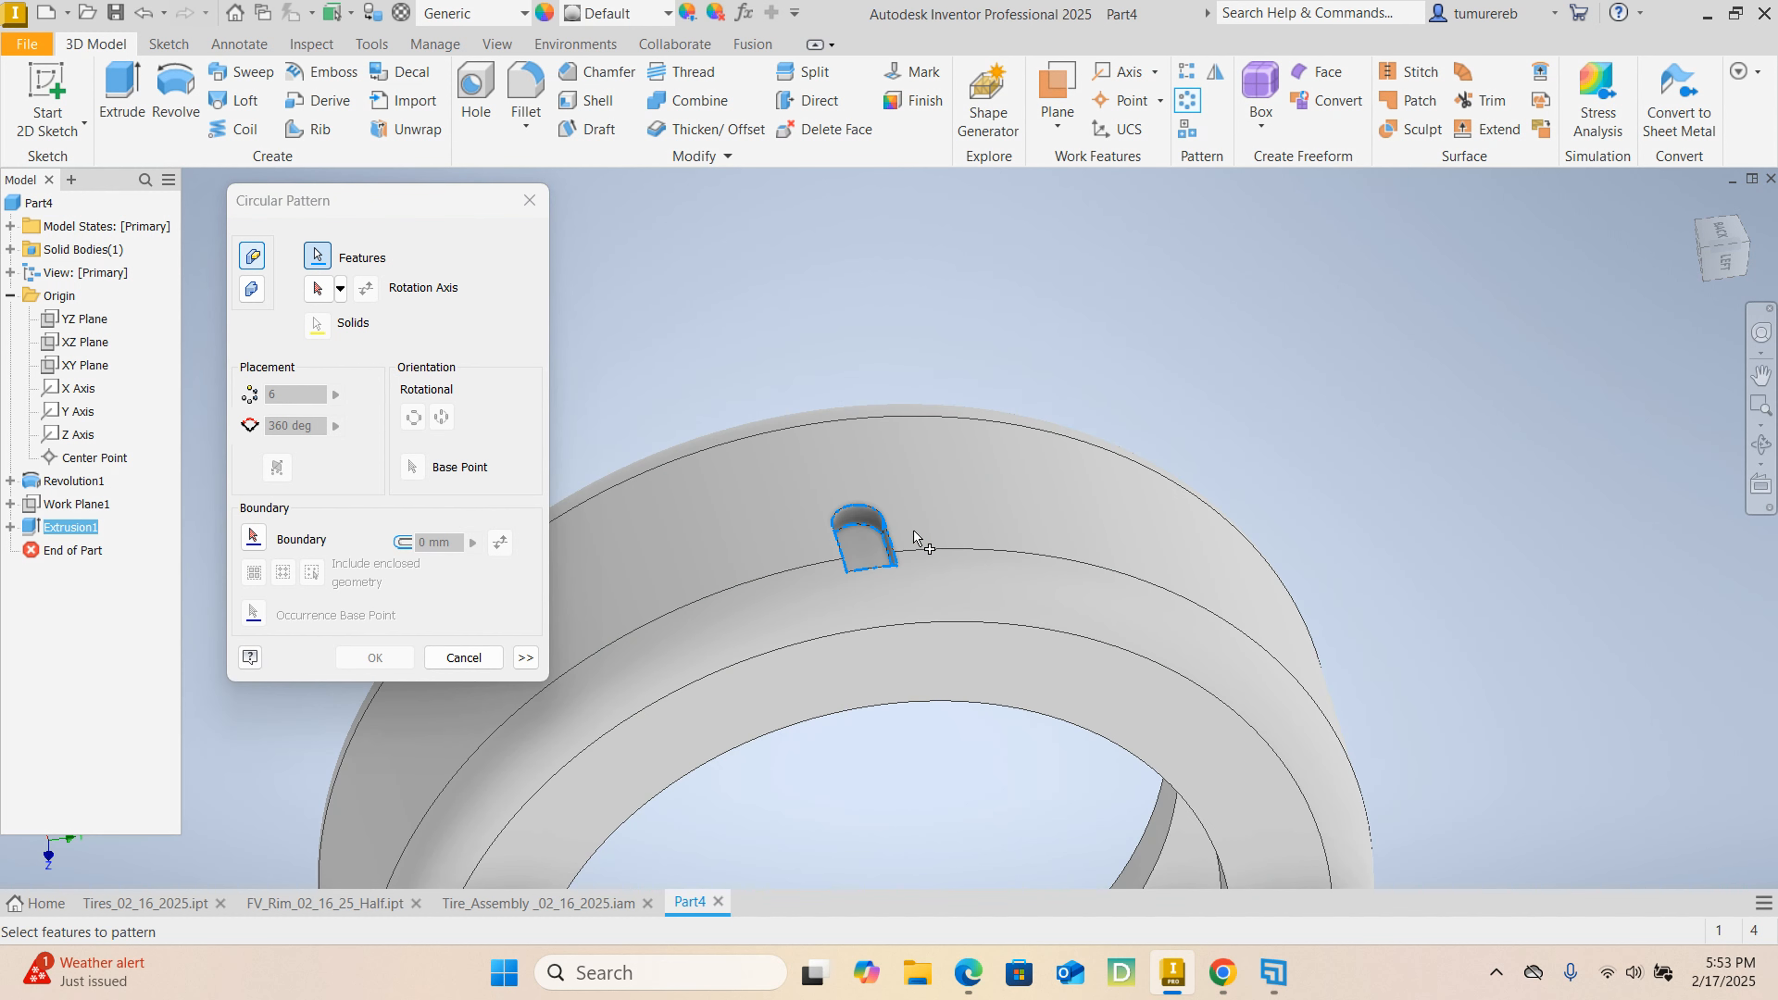
left_click(317, 289)
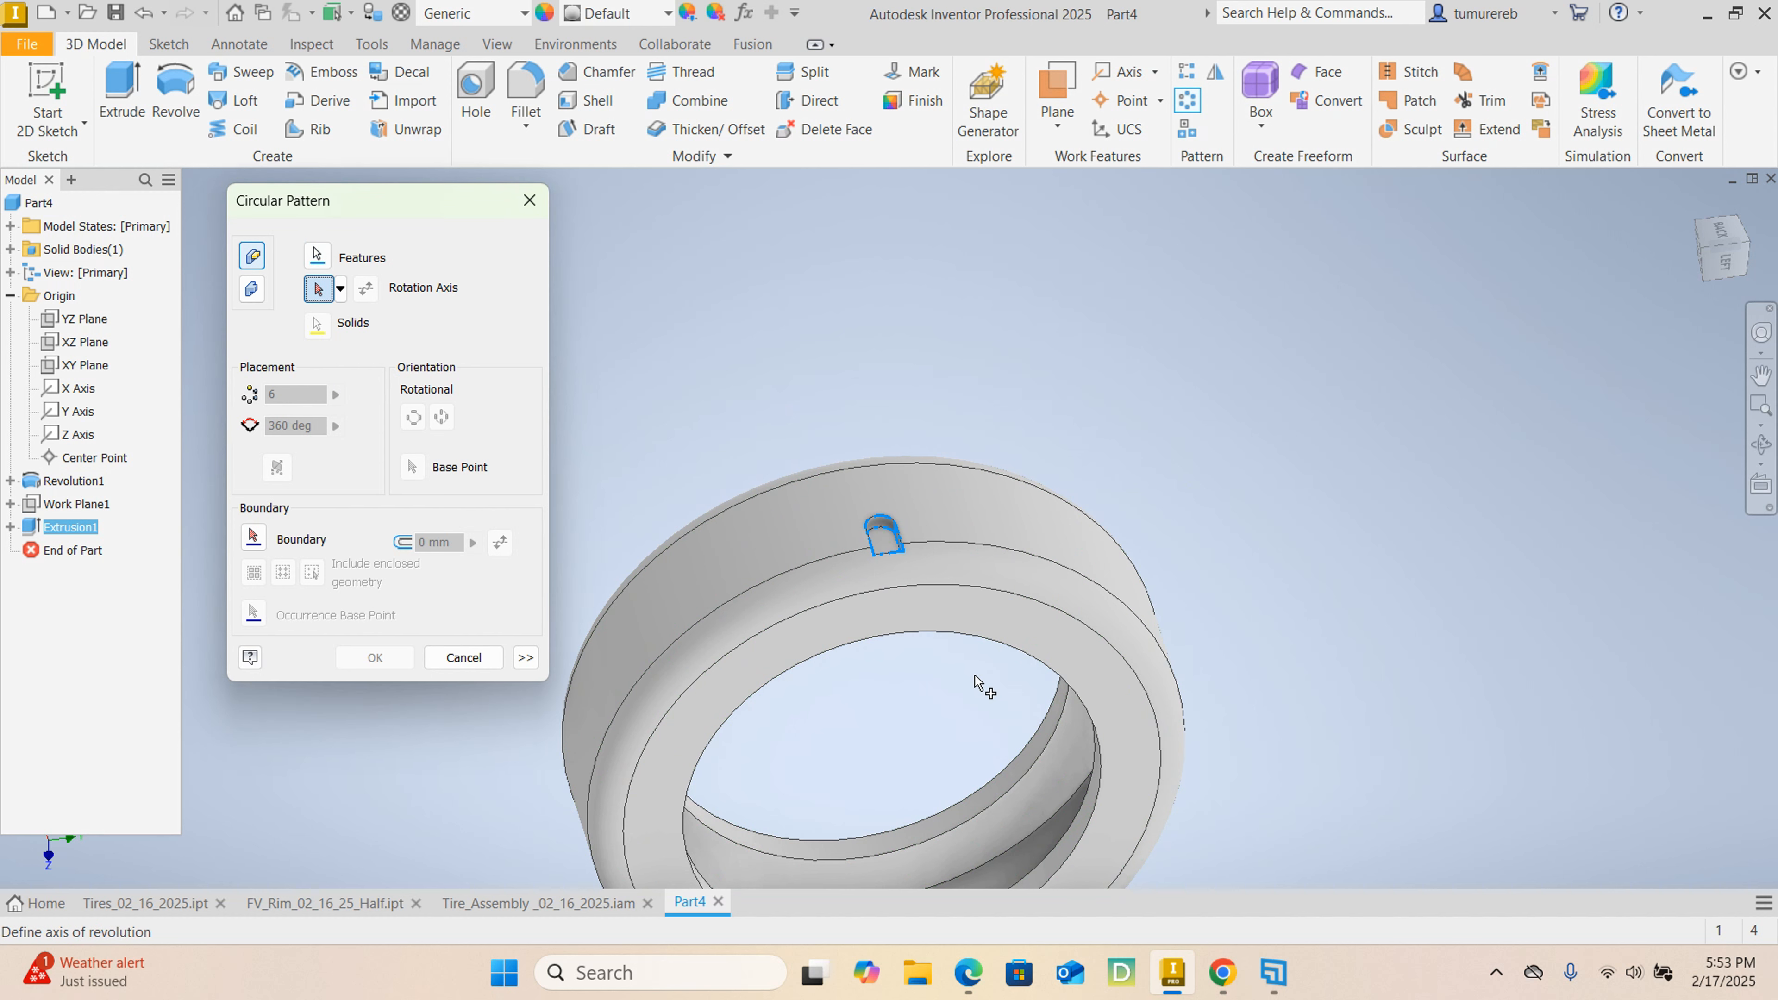
left_click(970, 647)
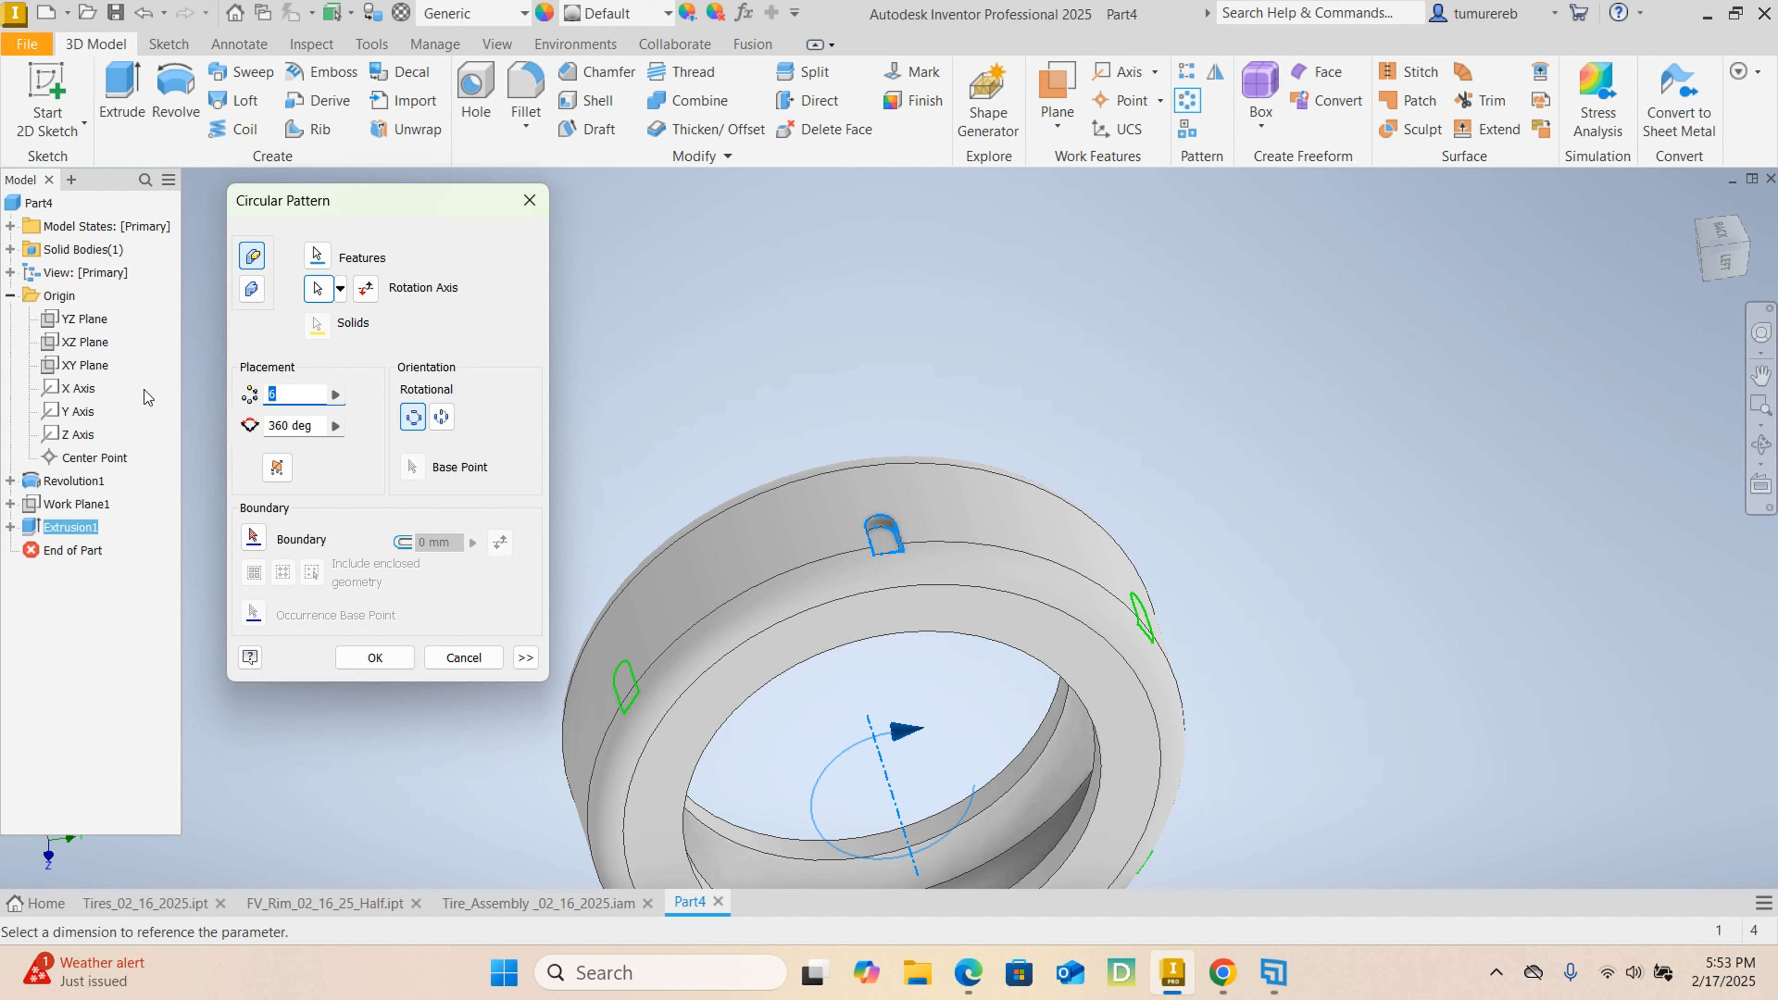
type("40")
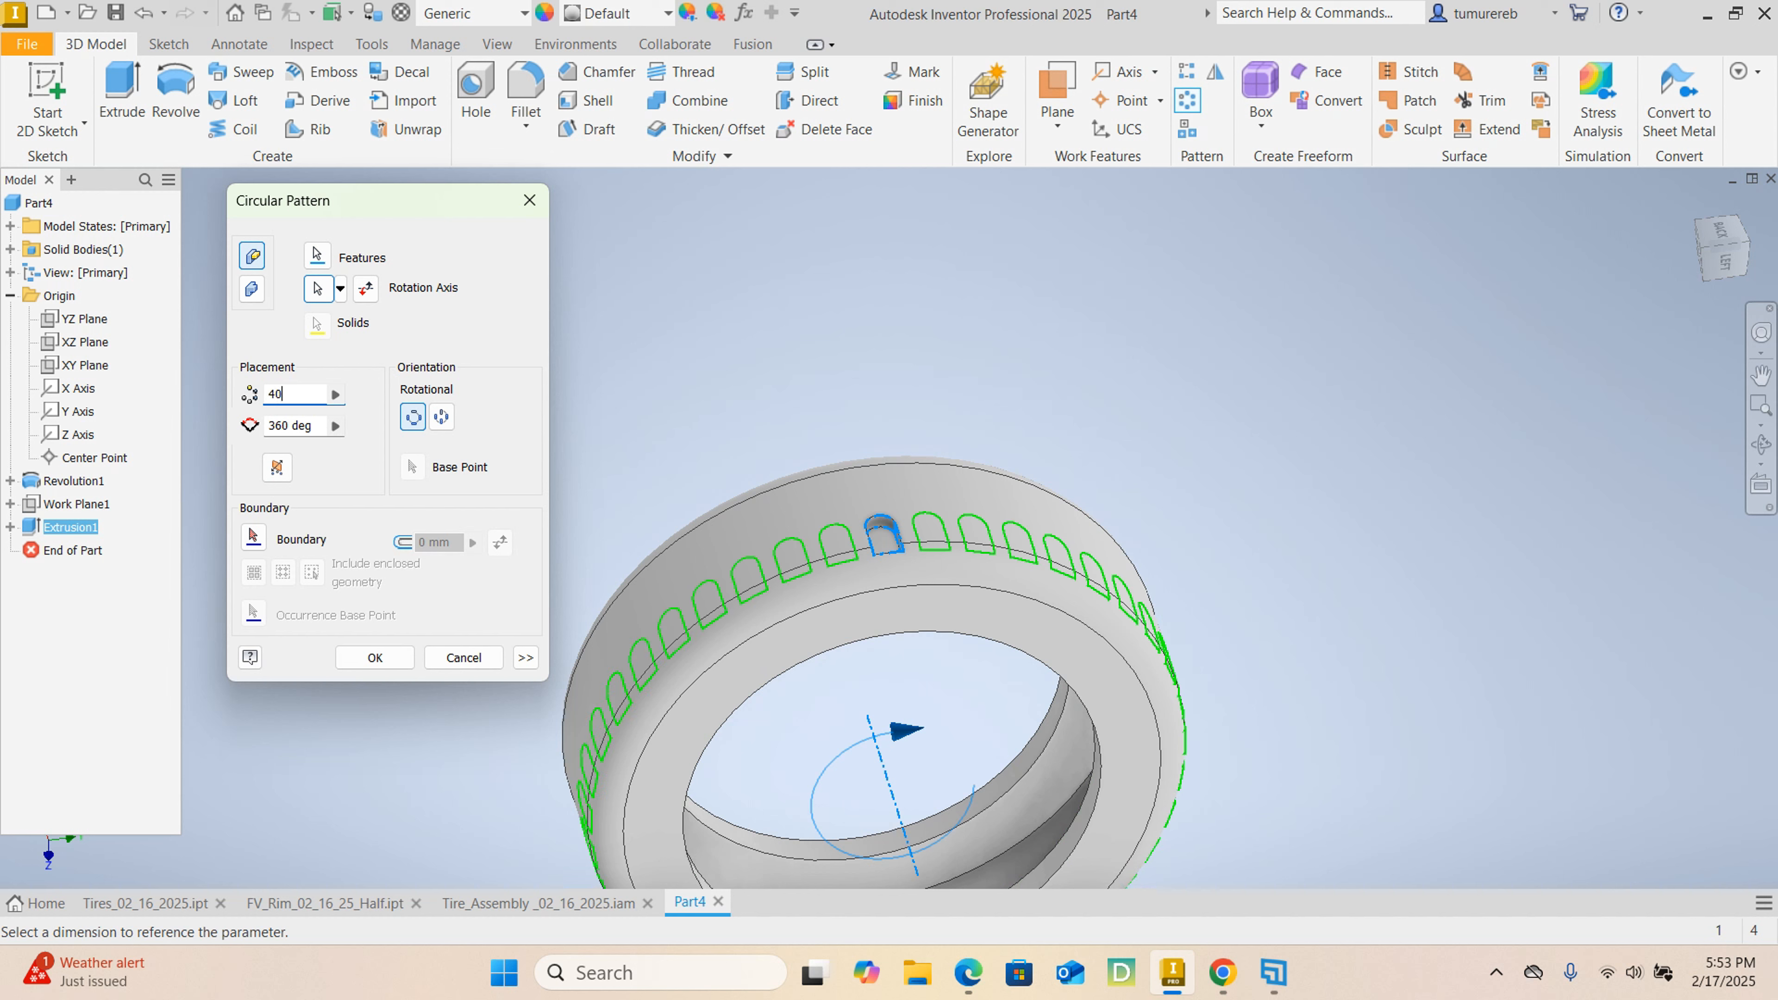
left_click(375, 658)
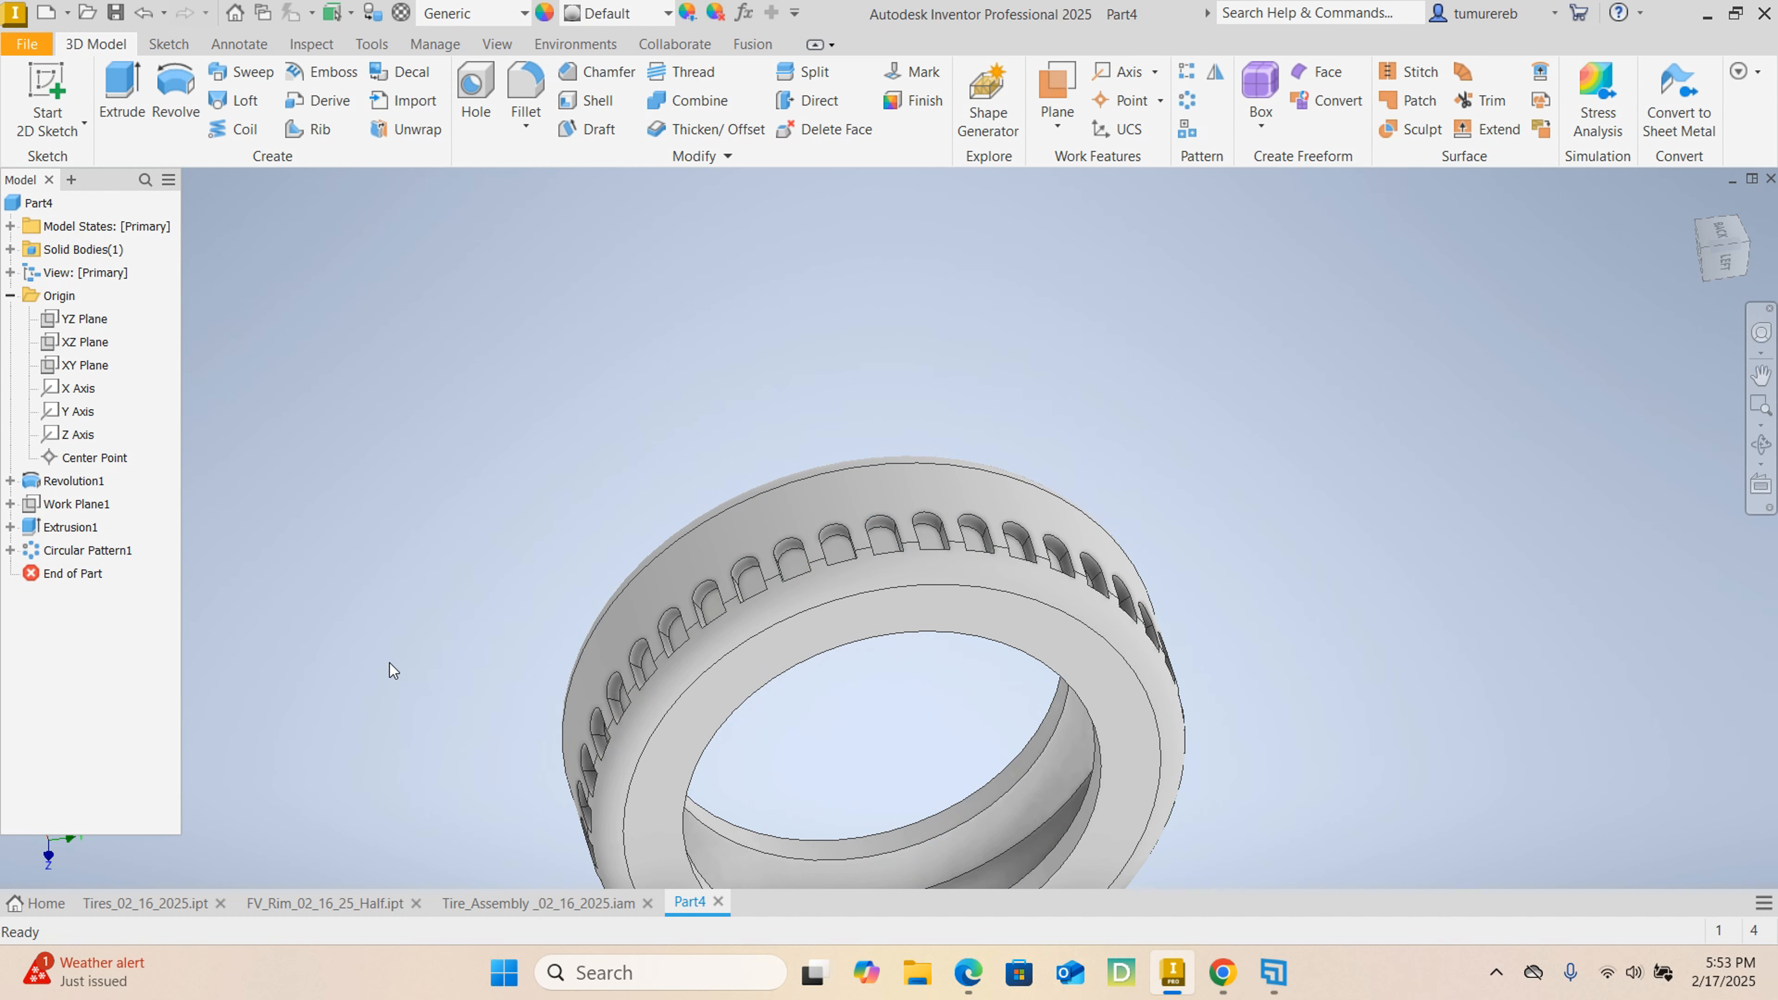
Examine the patterned tire and compare its tread and sidewalls with the finished model in Tires_02_16_2025.ipt.
scroll(1316, 567, "down", 5)
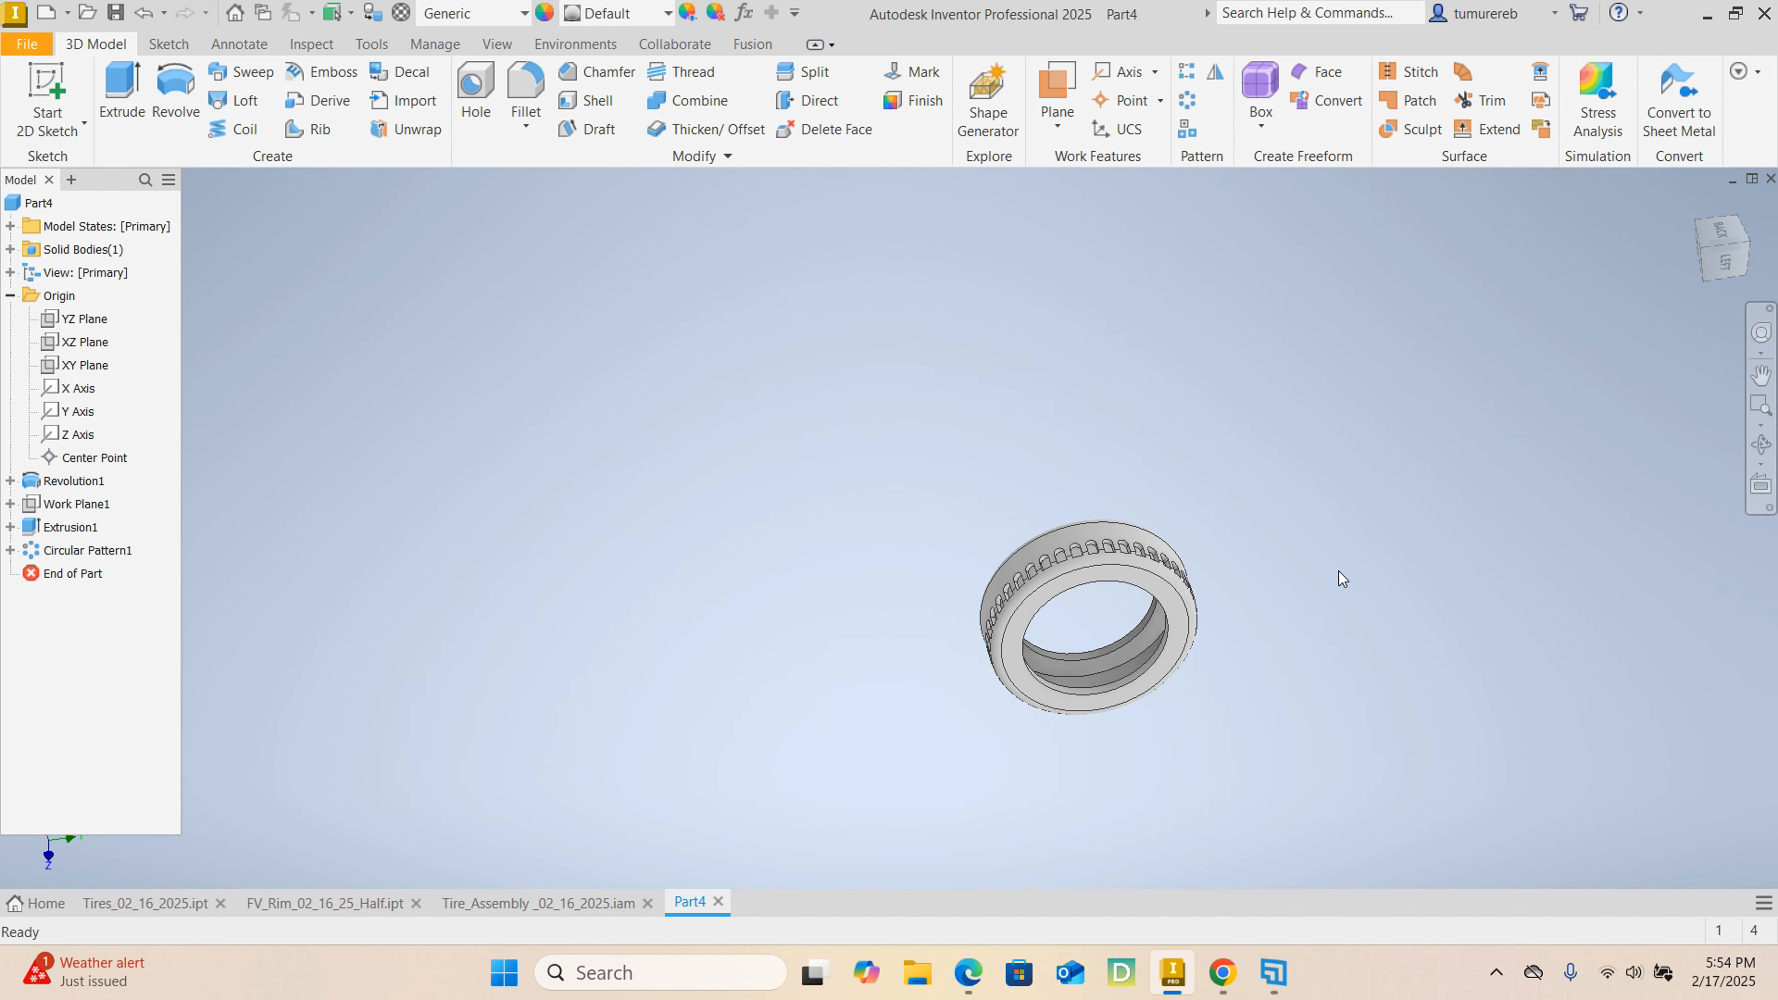
middle_click_drag(1339, 571, 744, 698, "shift")
scroll(1037, 574, "up", 5)
scroll(1037, 574, "down", 5)
left_click(161, 904)
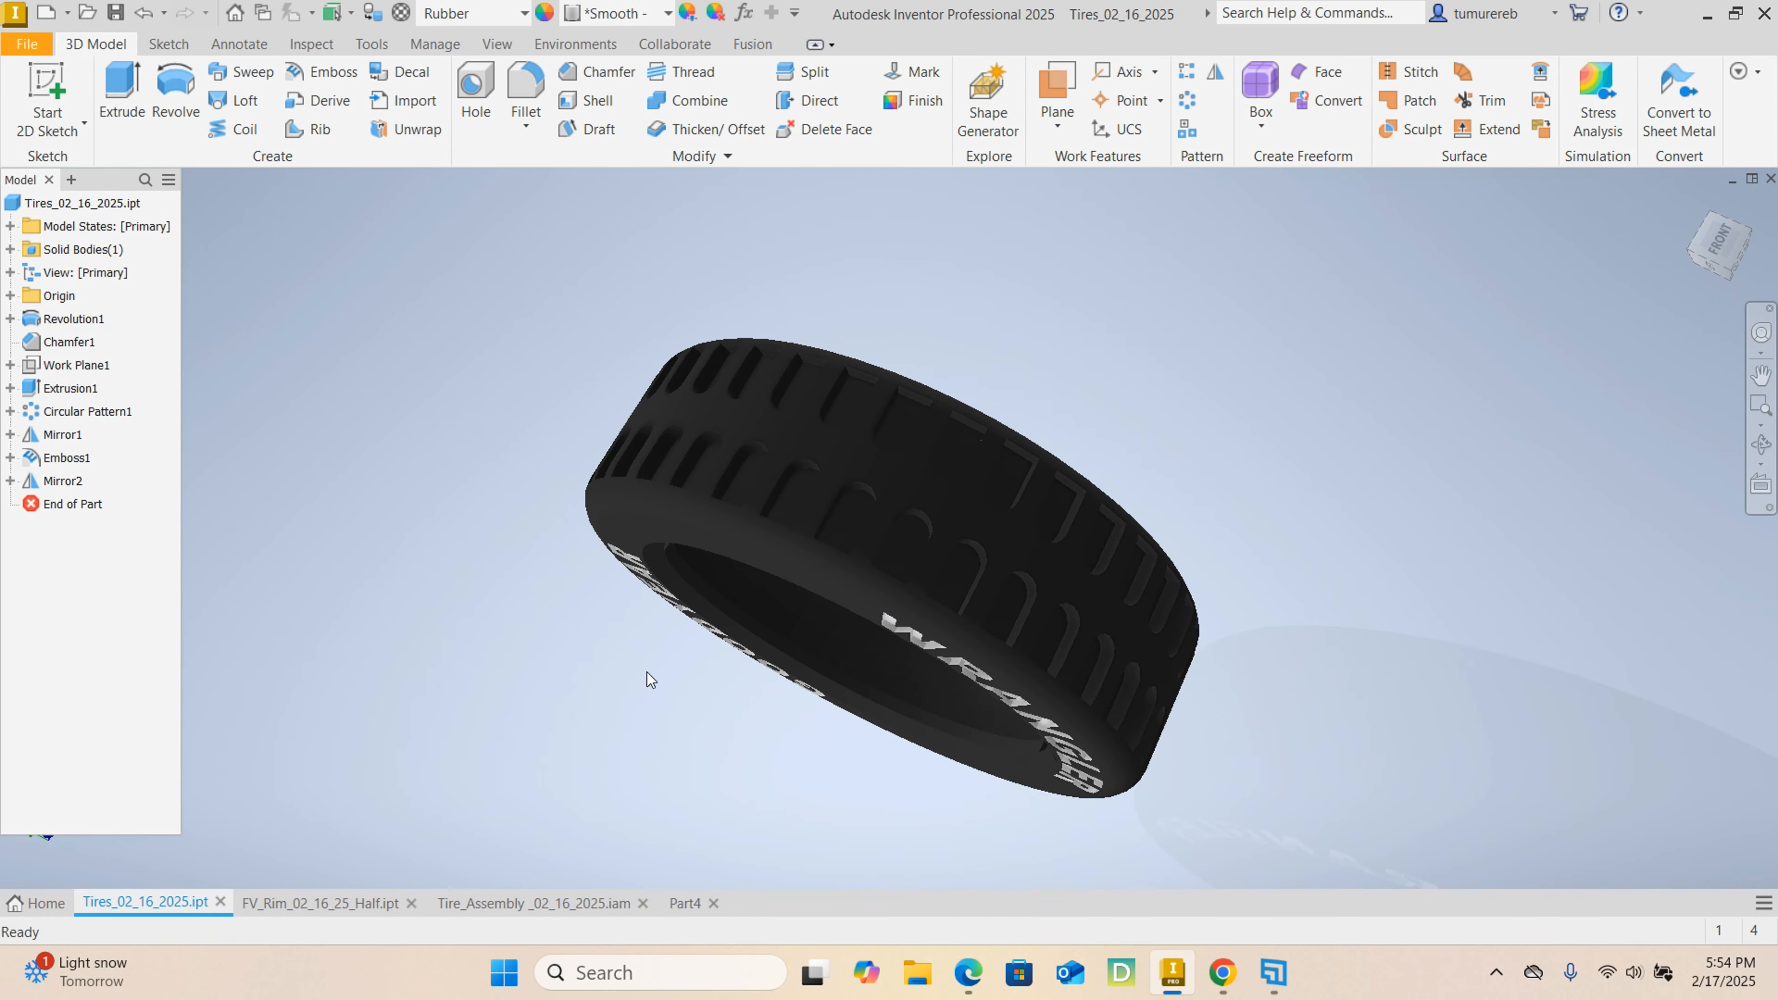
middle_click_drag(1123, 553, 1321, 505, "shift")
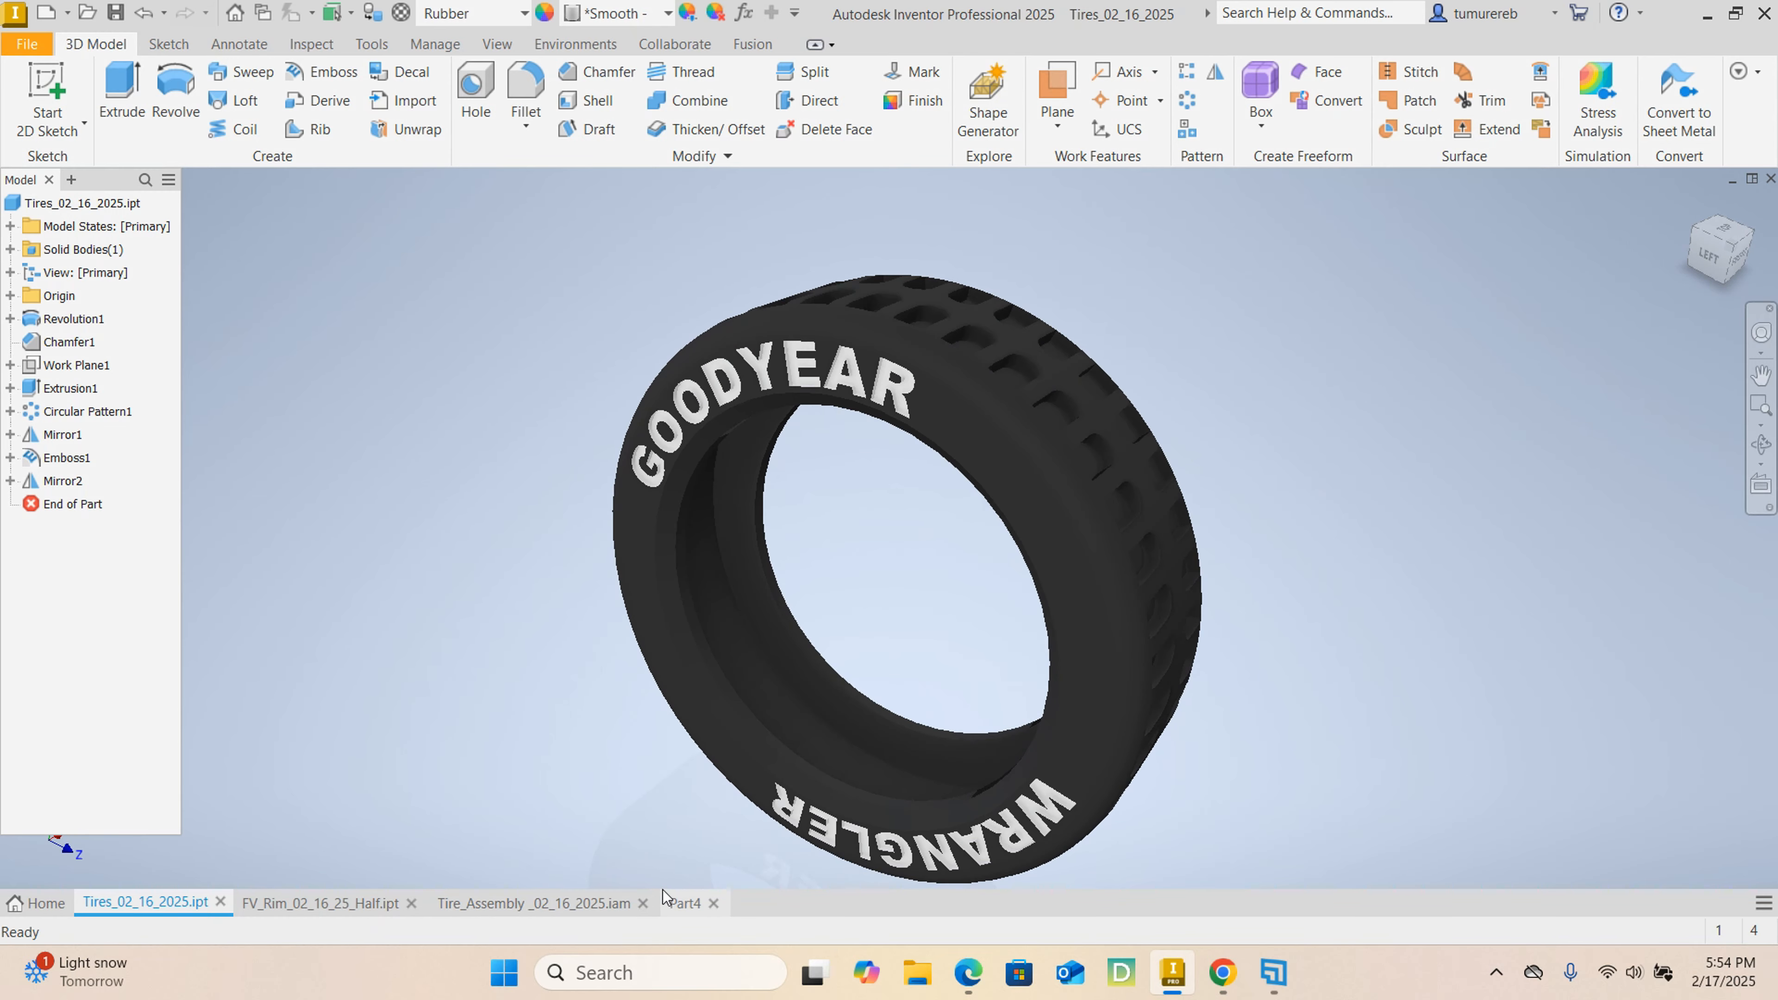
left_click(686, 904)
mouse_move(1376, 568)
middle_mouse_down("shift")
mouse_move(1317, 604)
mouse_move(1254, 500)
mouse_move(1028, 466)
mouse_move(1051, 445)
middle_mouse_up("shift")
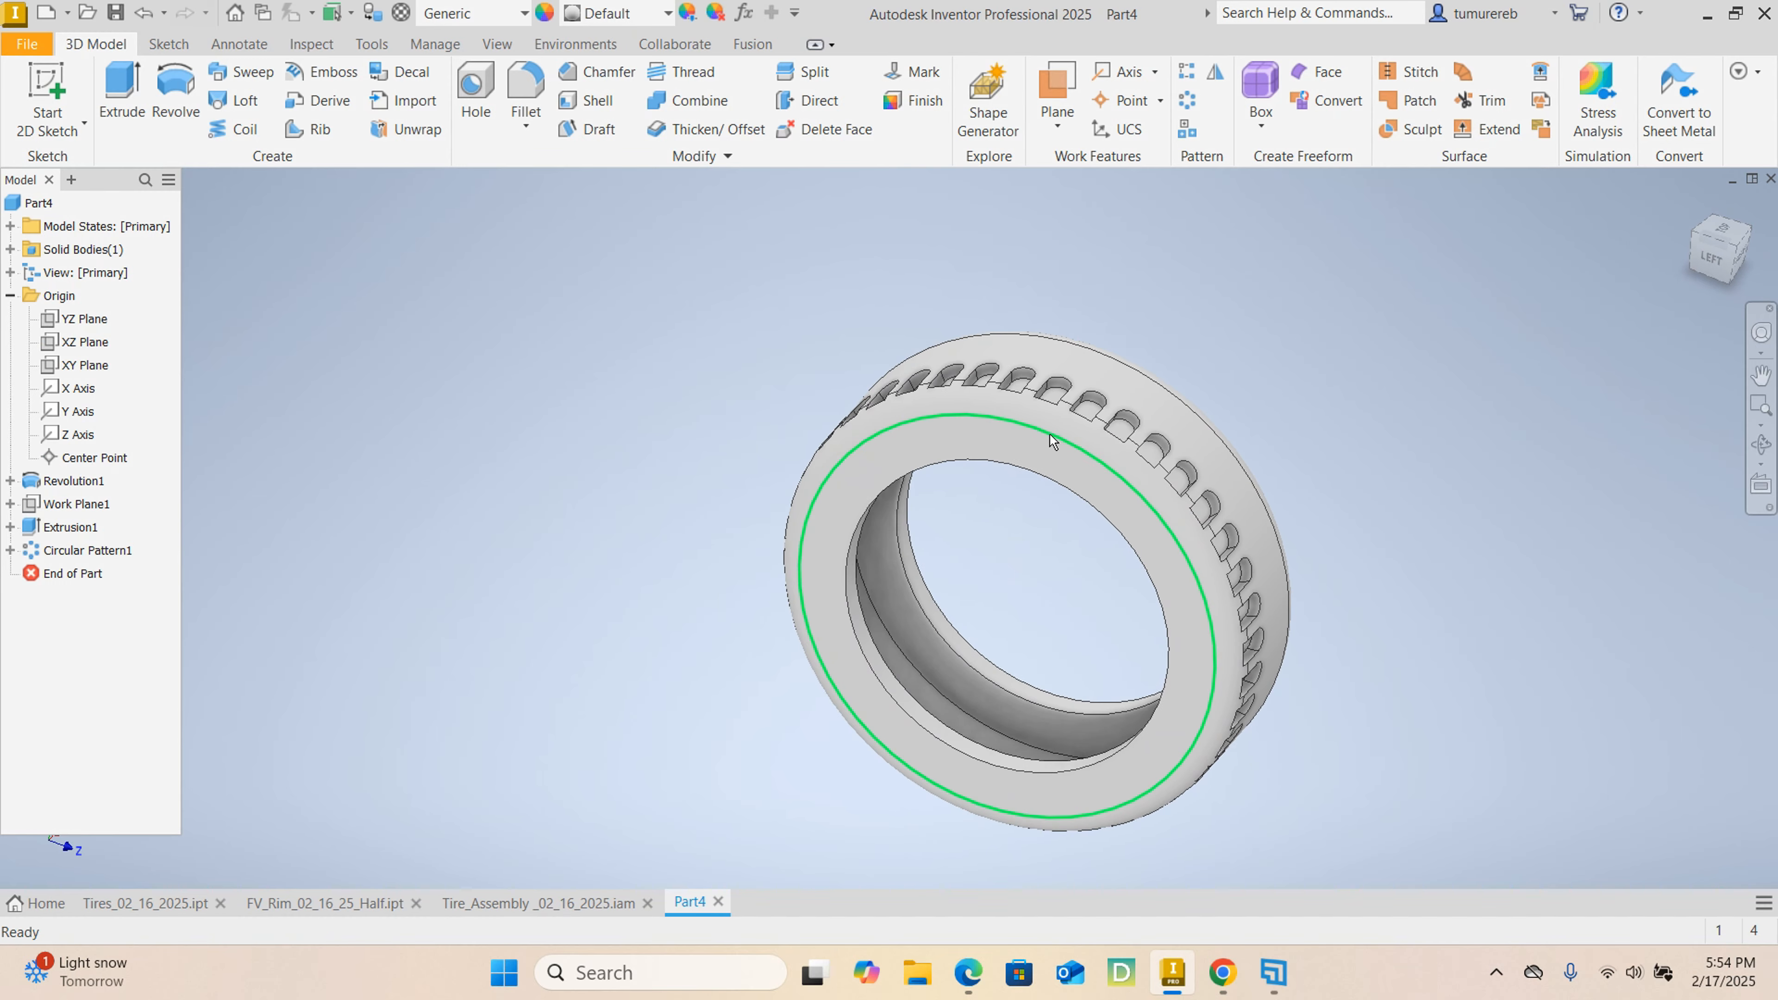
Mirror the circular pattern of slots about the YZ plane onto the other side of the tire's tread.
mouse_move(1230, 397)
middle_mouse_down("shift")
mouse_move(1155, 434)
mouse_move(1113, 395)
mouse_move(1078, 420)
mouse_move(738, 401)
mouse_move(979, 448)
mouse_move(1038, 438)
mouse_move(1280, 602)
middle_mouse_up("shift")
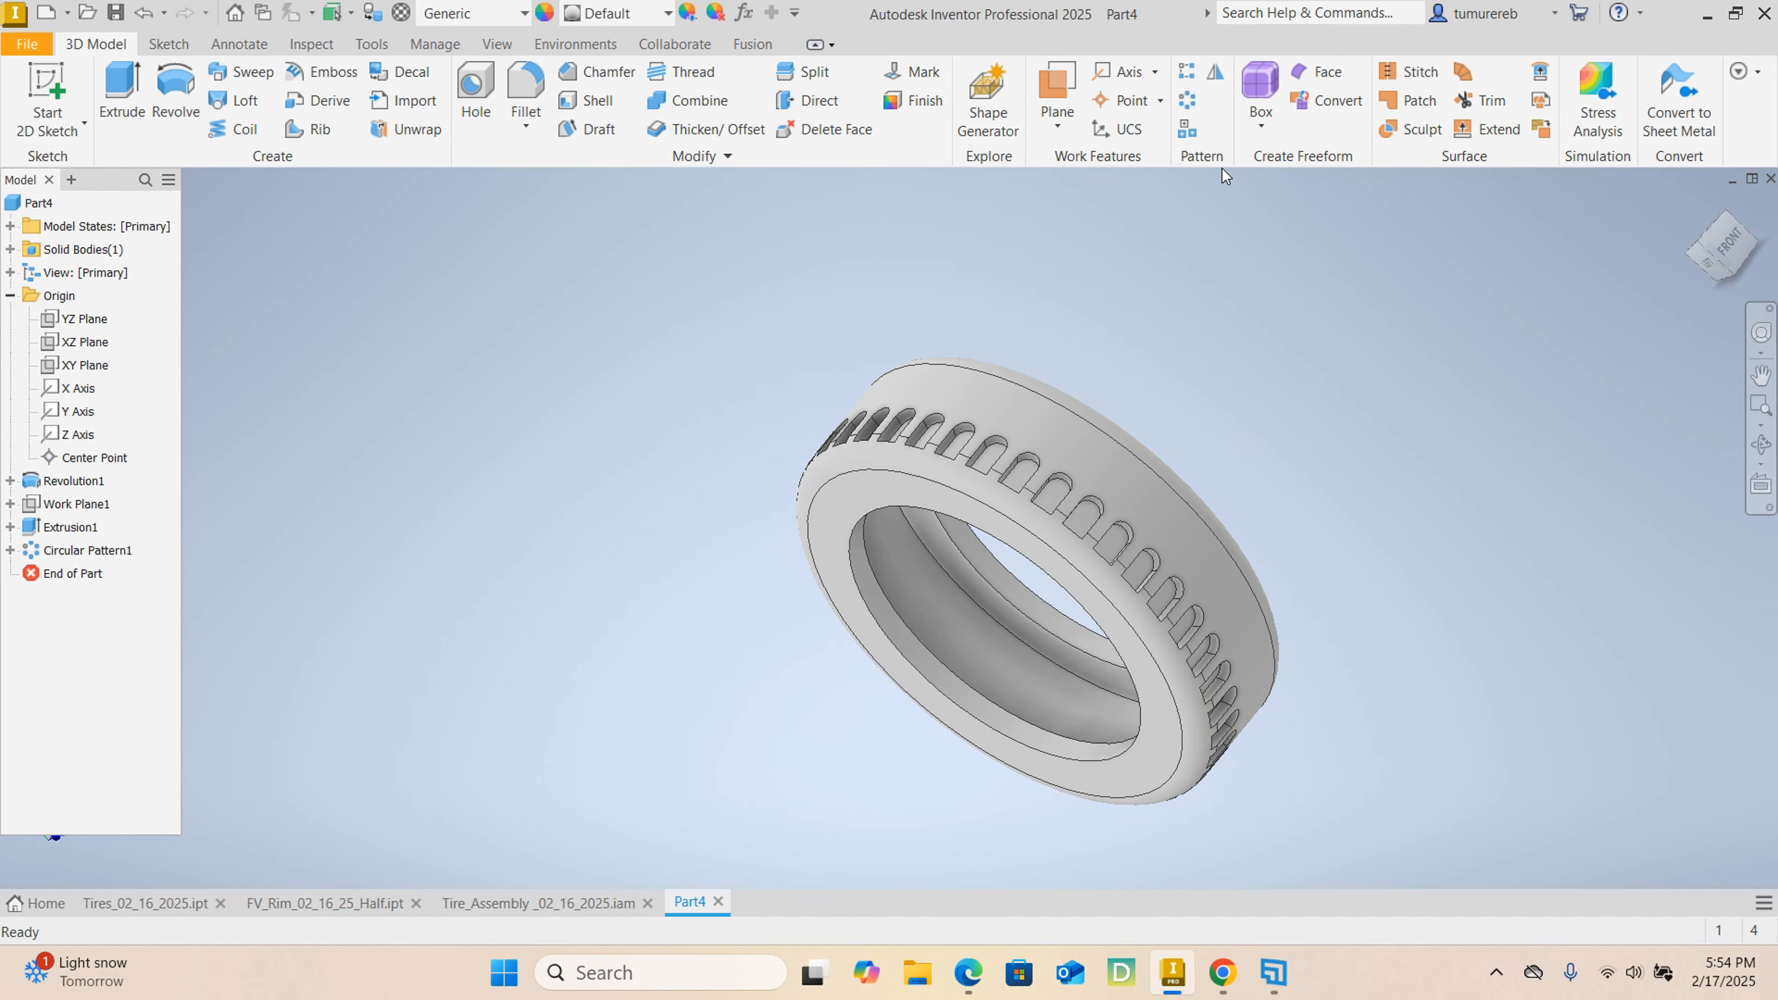
left_click(1216, 72)
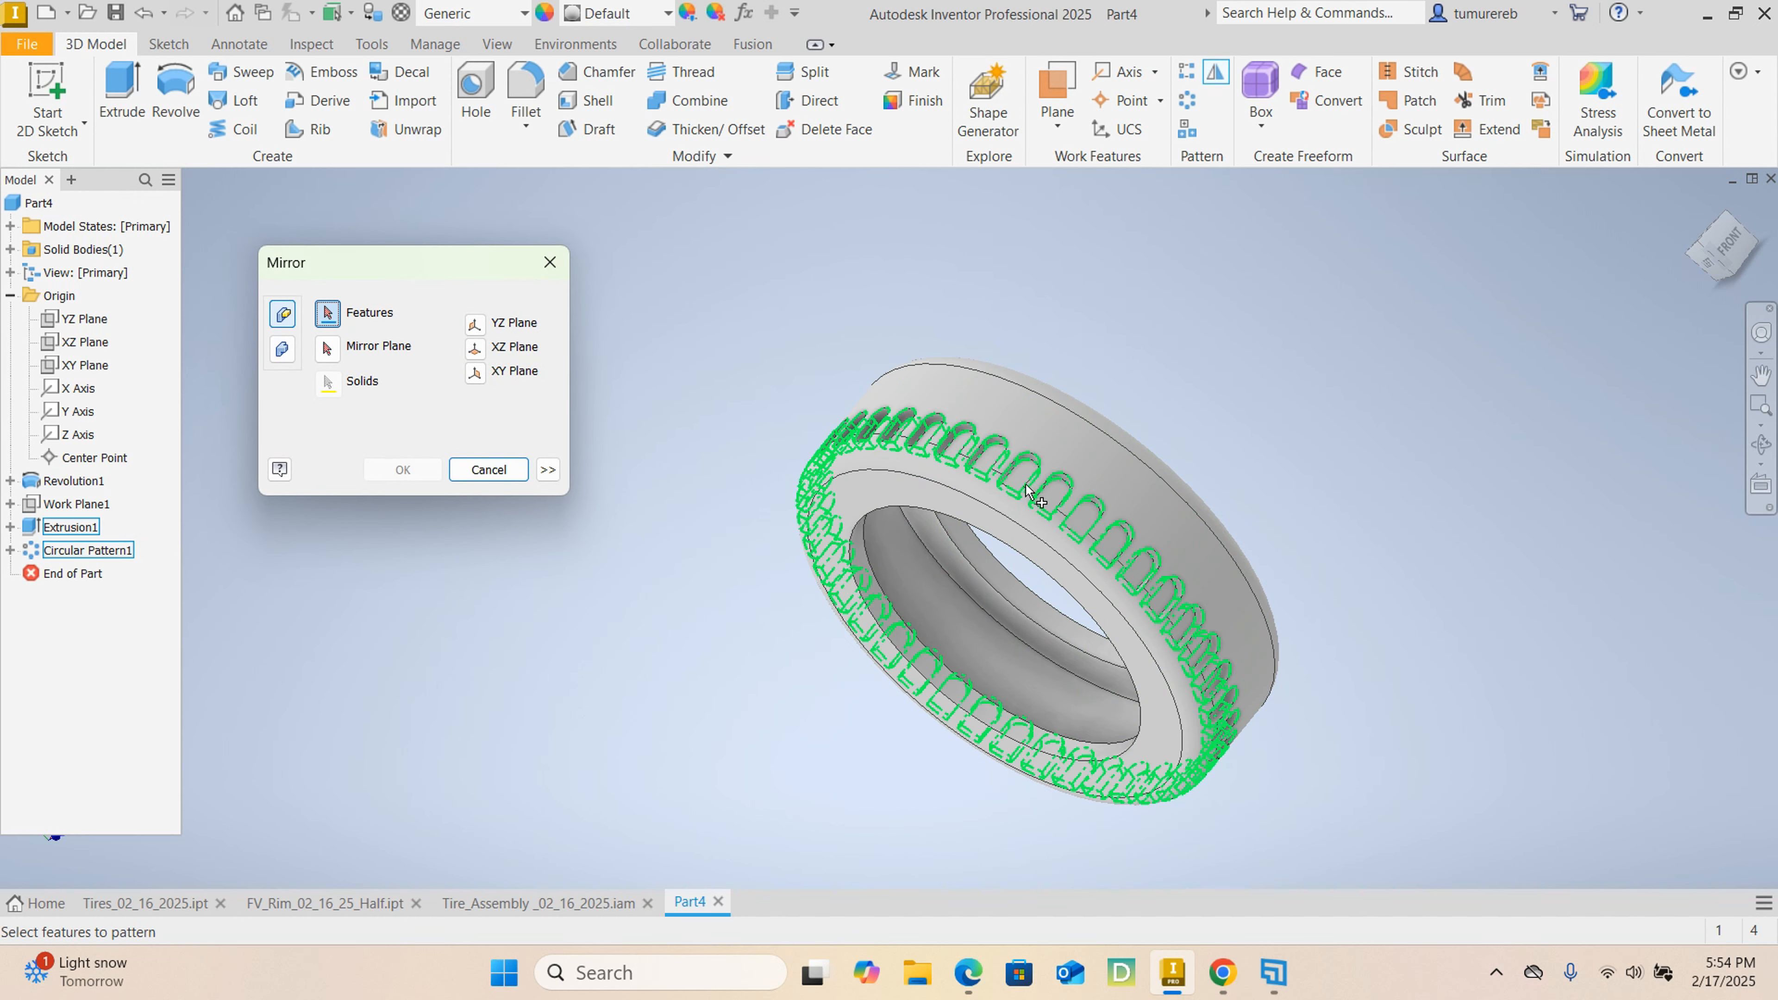
left_click(128, 555, "shift")
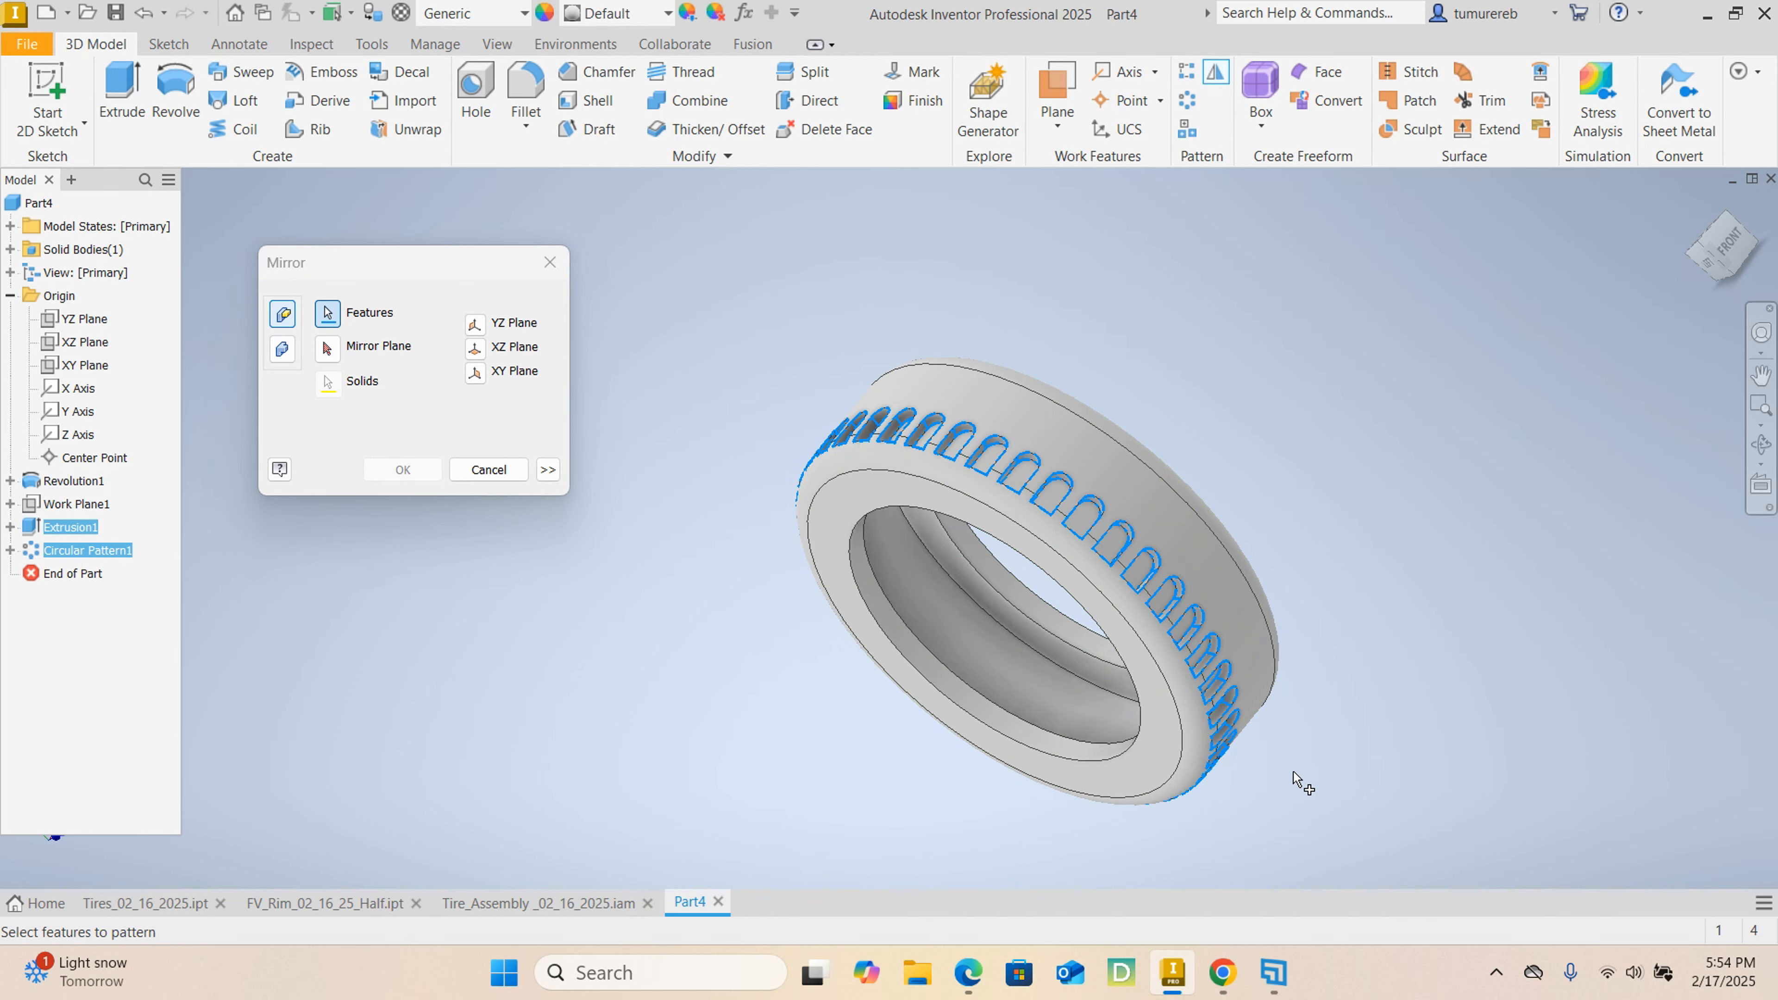
middle_click_drag(1302, 783, 1294, 714, "shift")
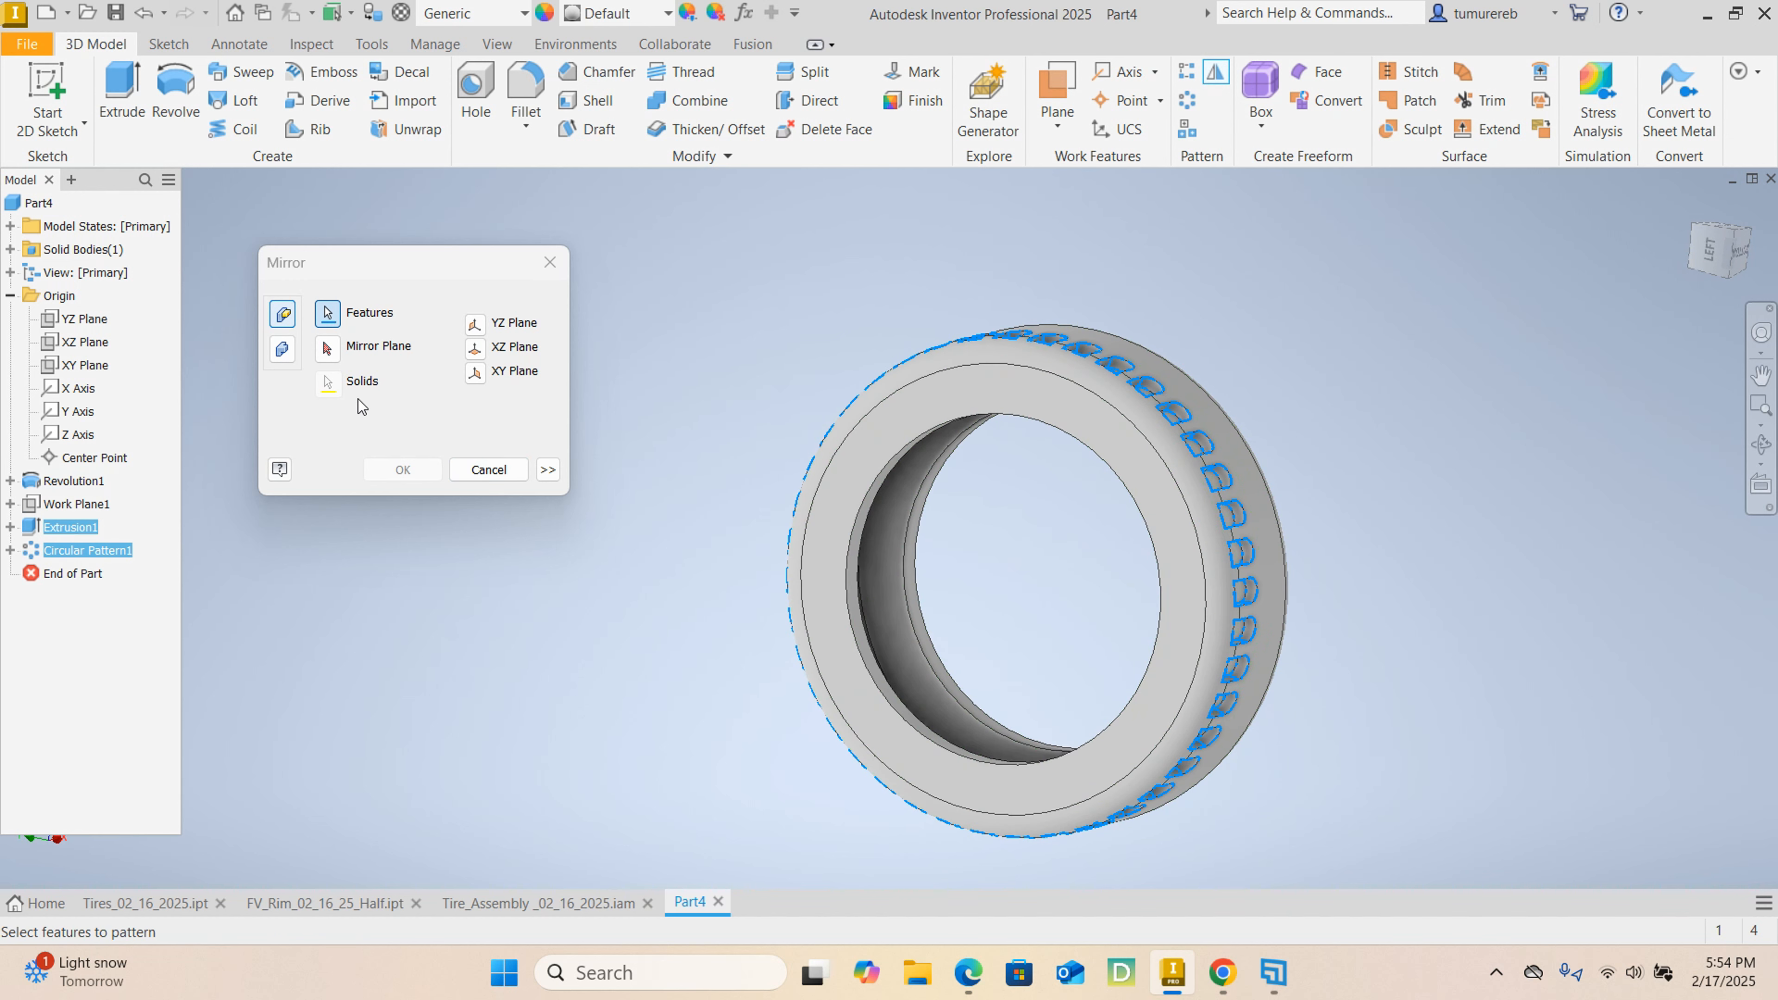
left_click(327, 348)
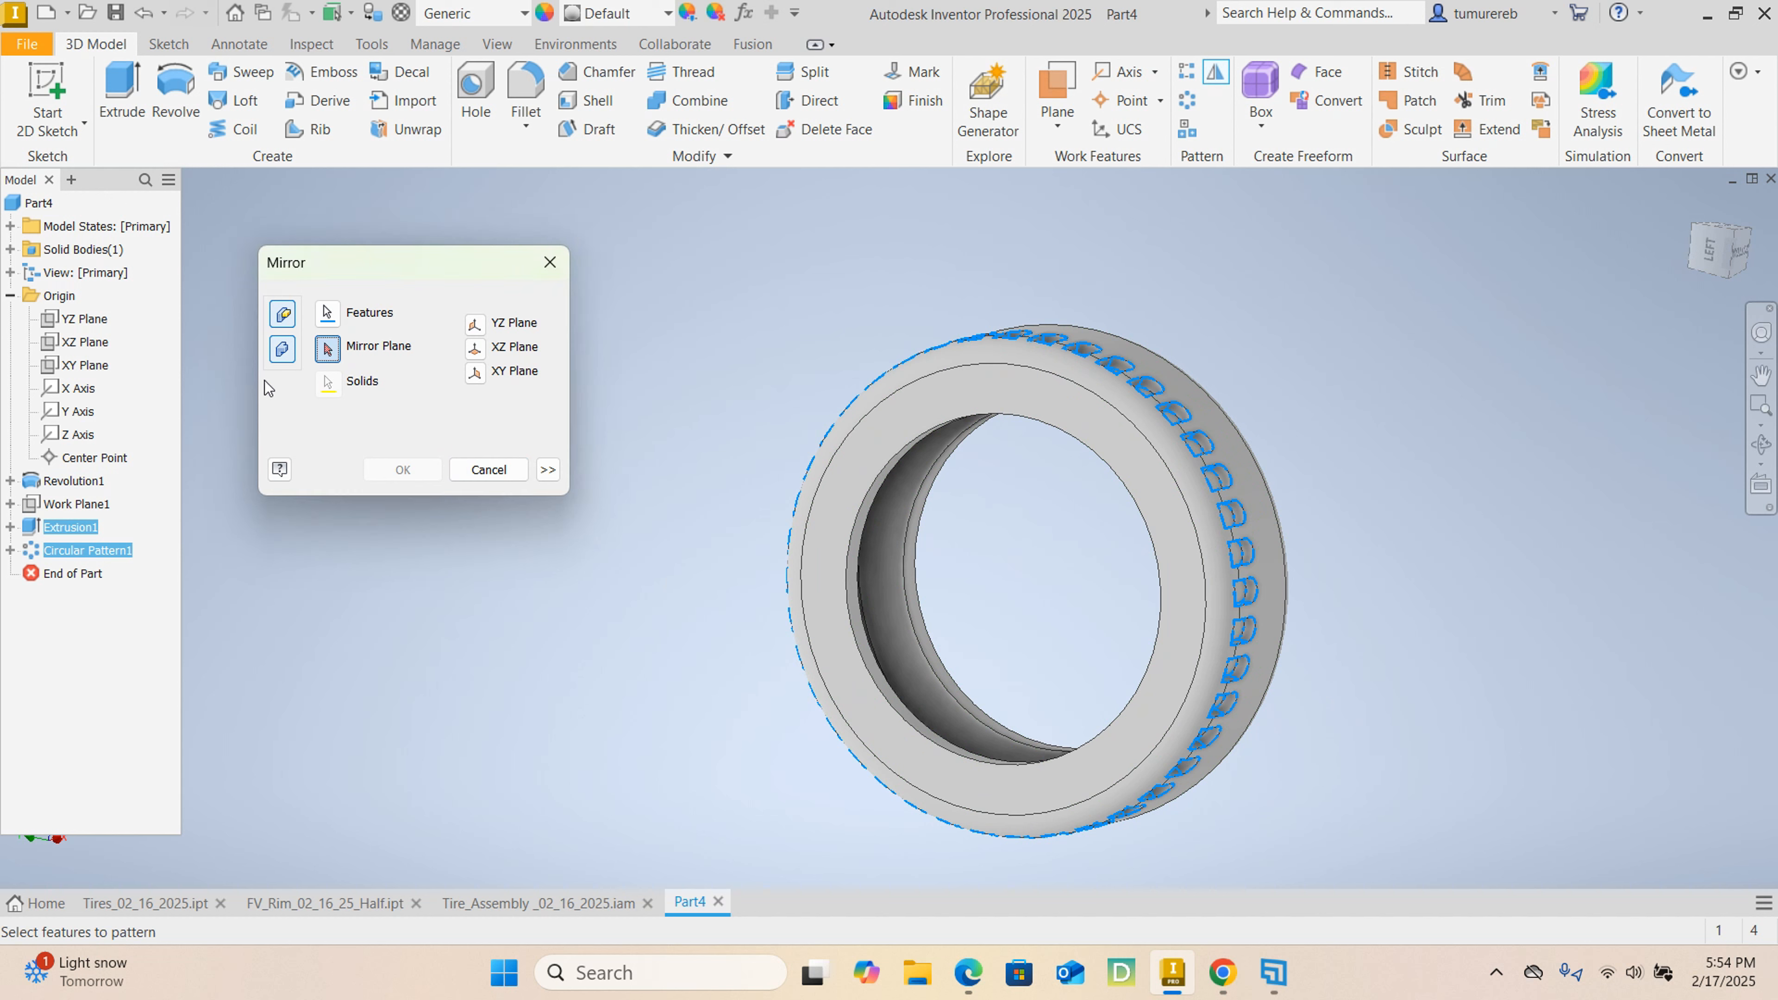
left_click(476, 348)
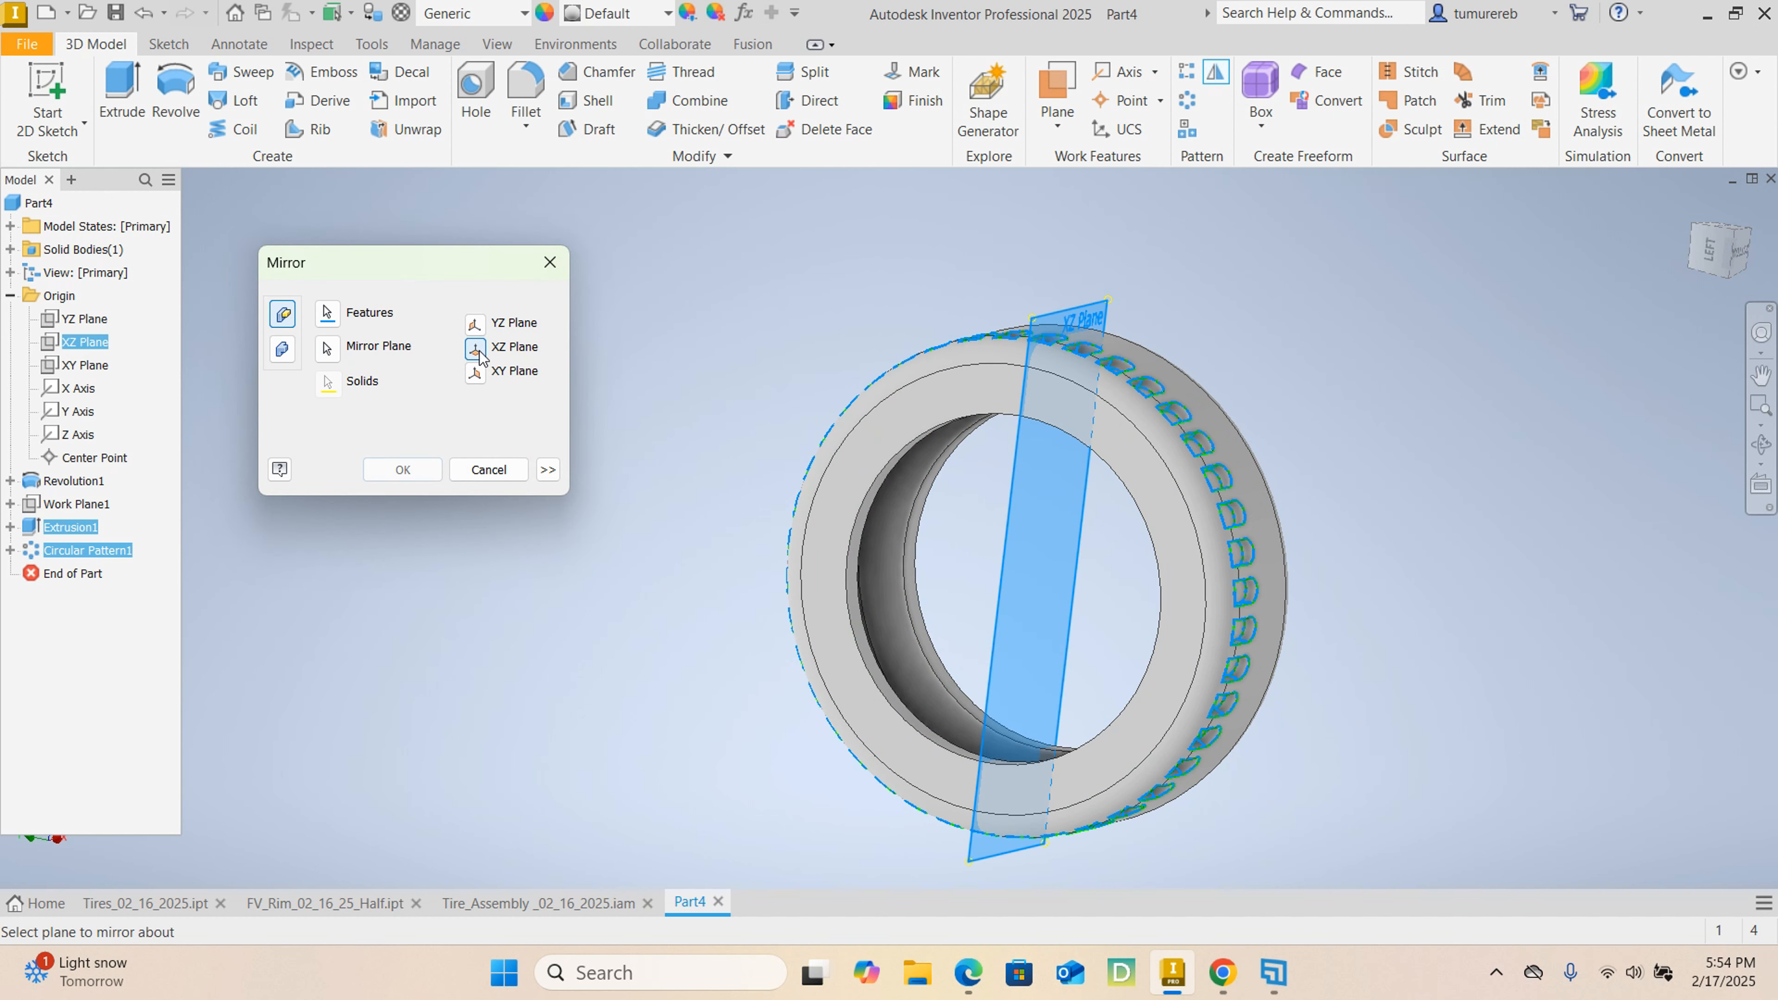
left_click(477, 325)
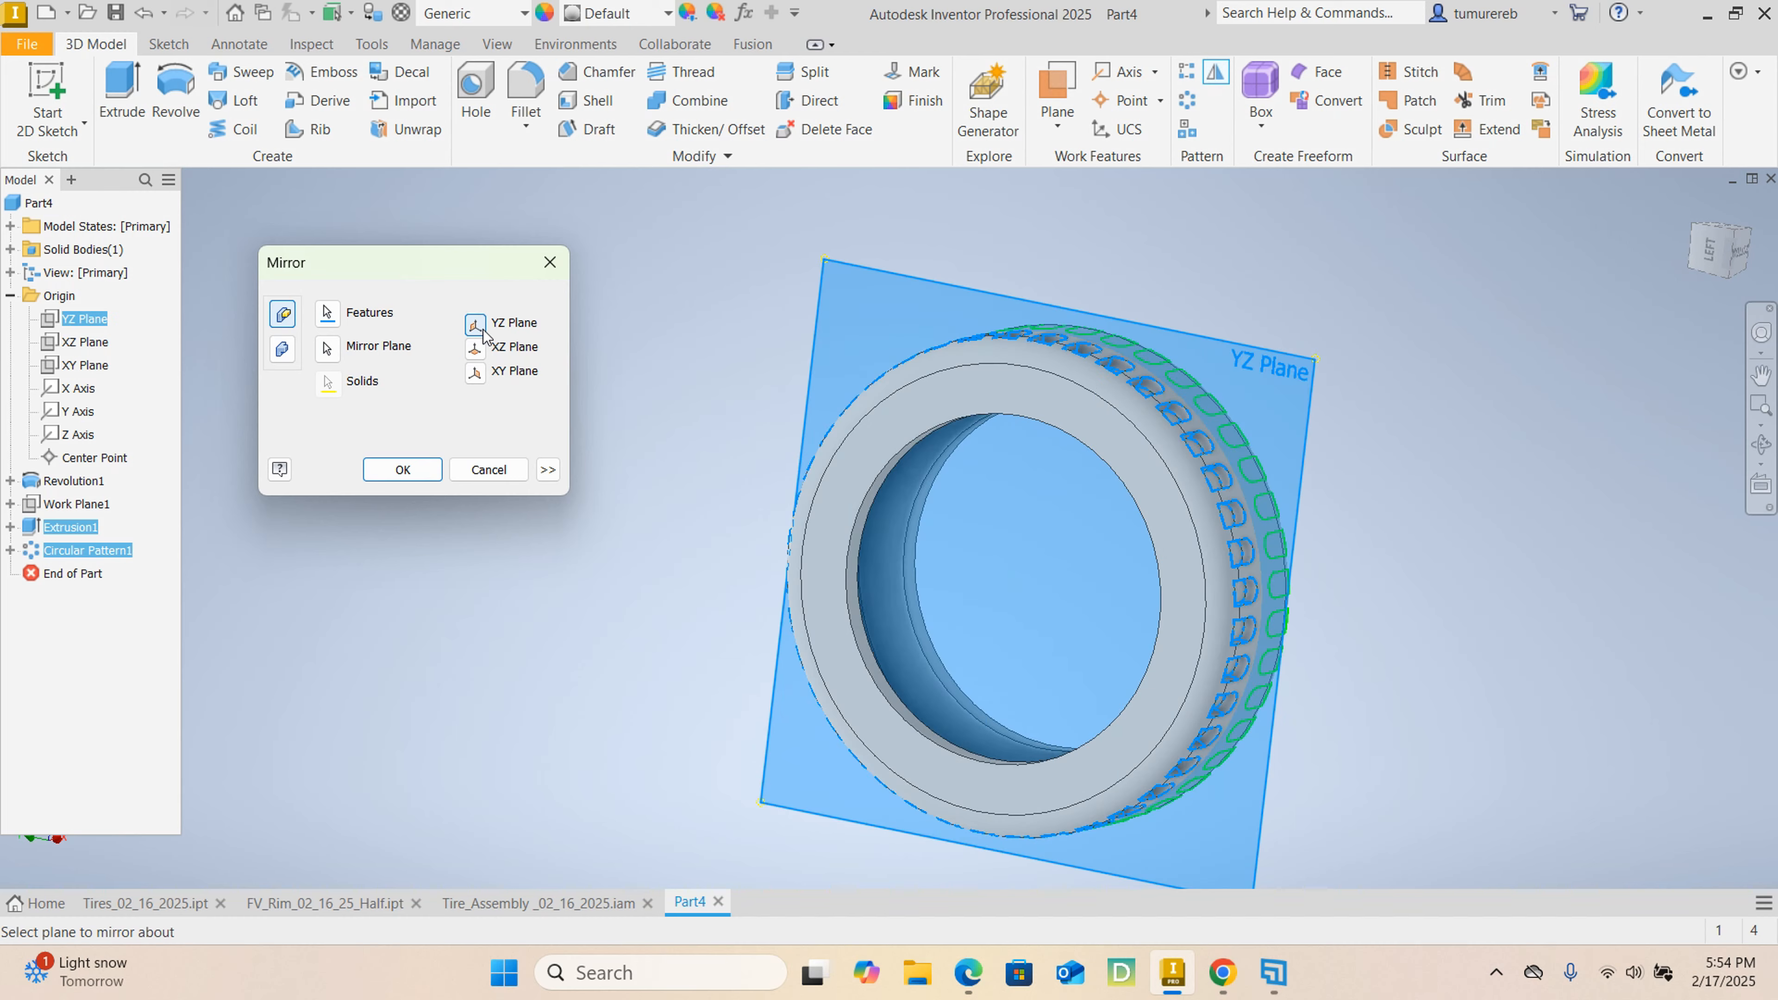
middle_click_drag(1038, 581, 923, 448, "shift")
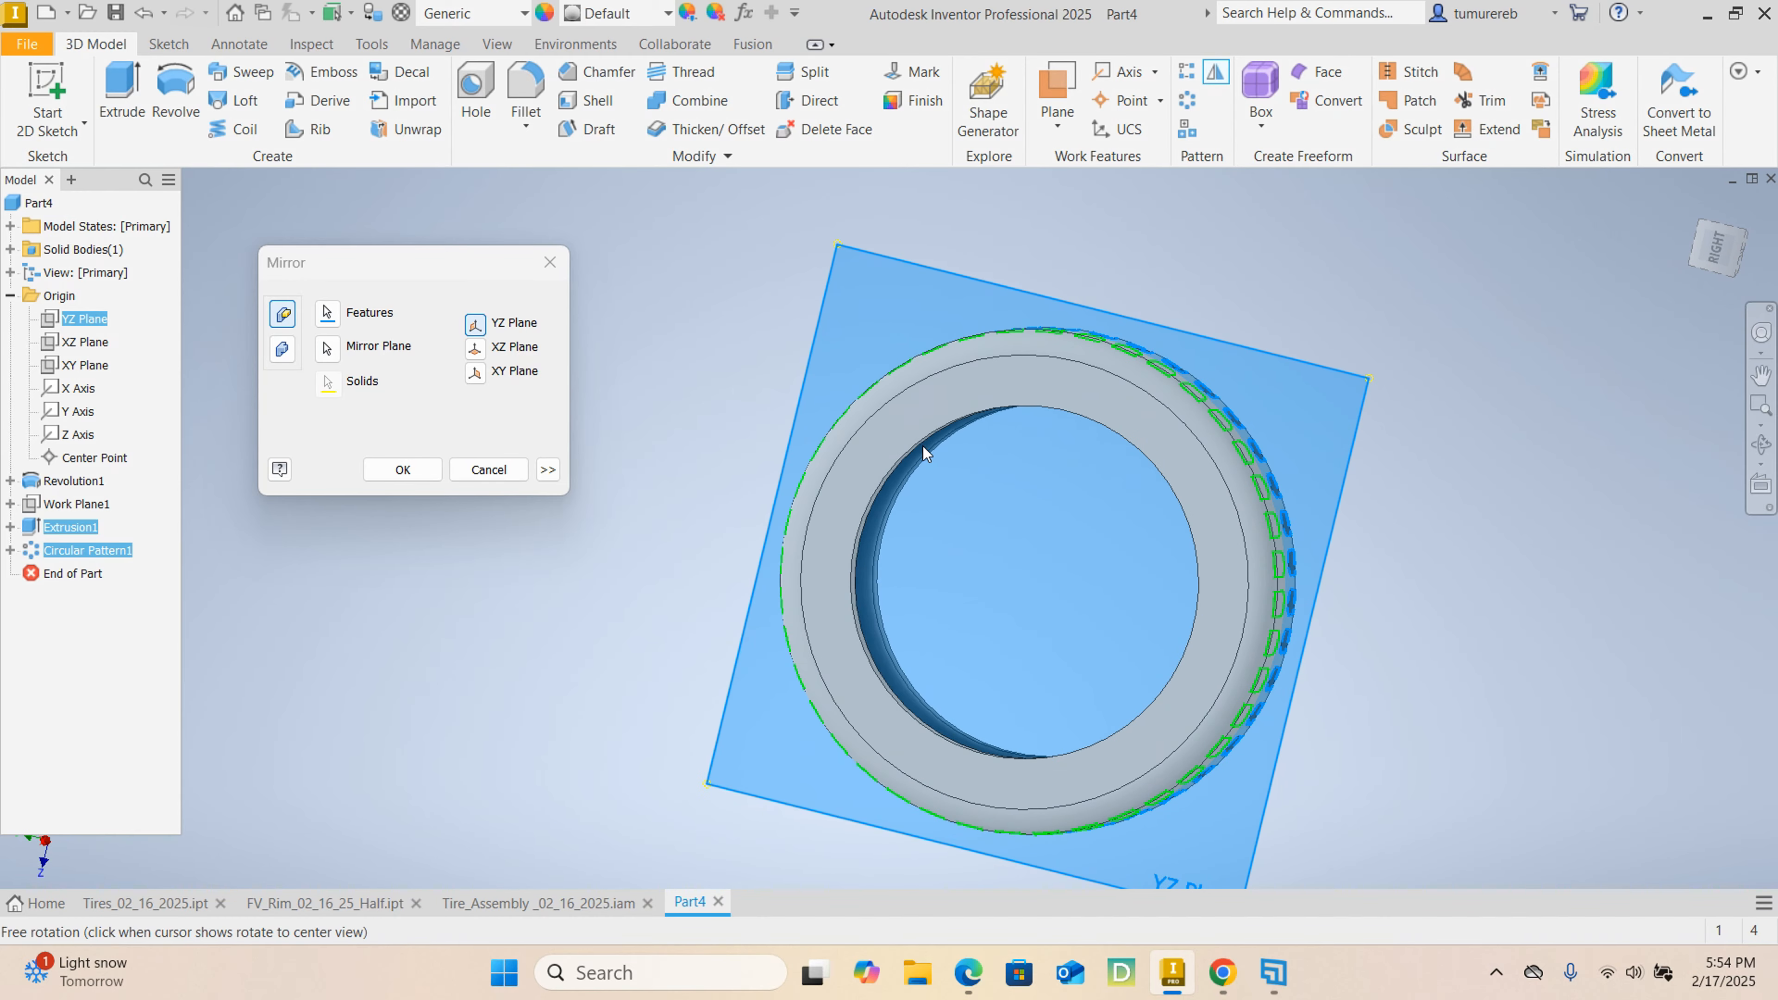
left_click(403, 469)
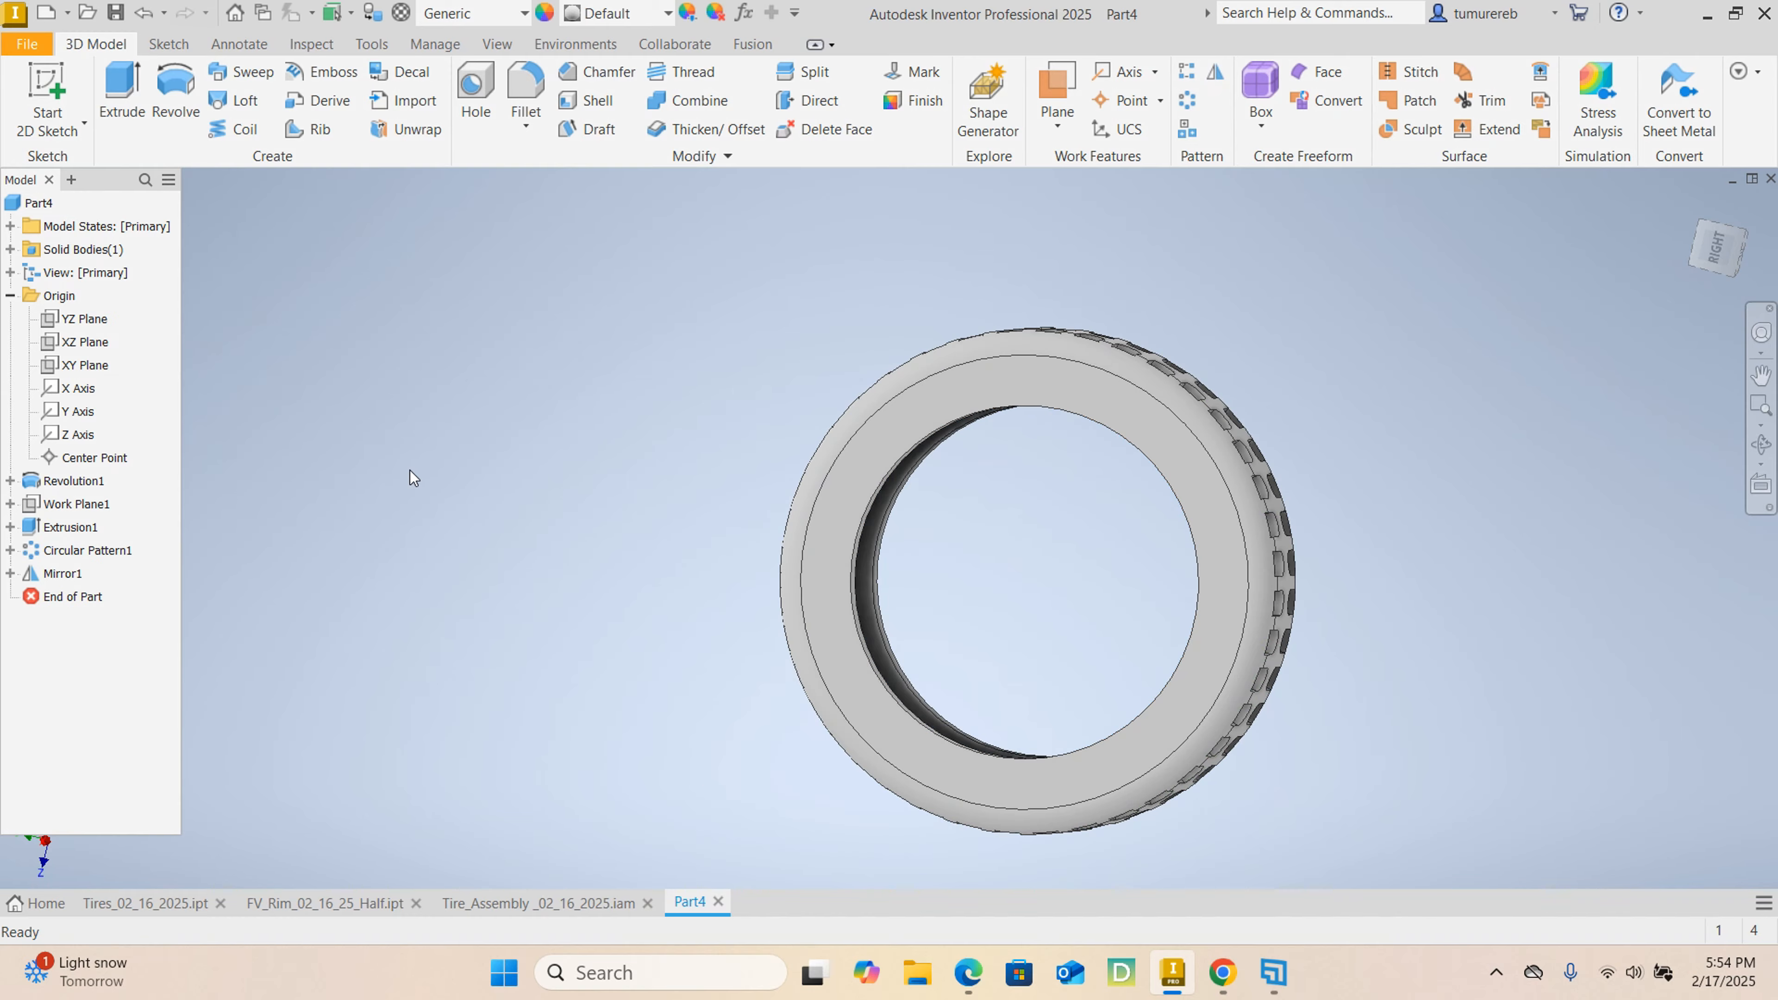
Select the whole tire and assign it the Rubber material from the Inventor Material Library.
middle_click_drag(1223, 516, 905, 584, "shift")
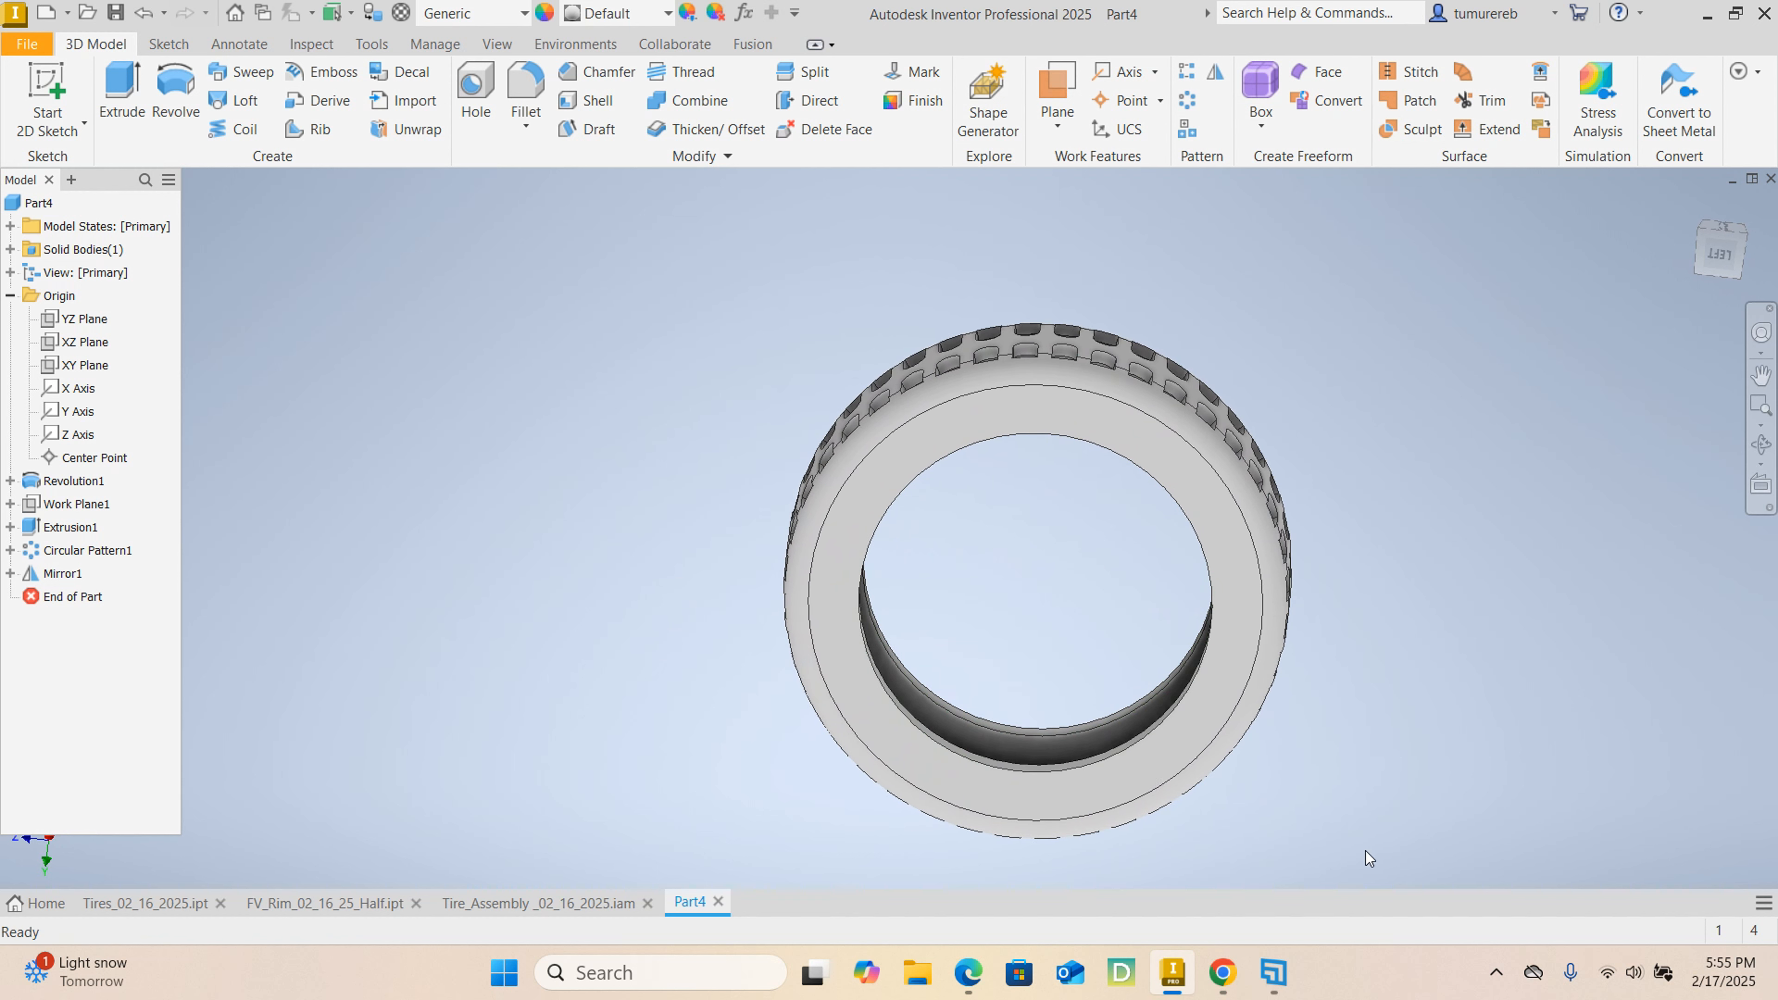
middle_click_drag(1366, 849, 1313, 803)
middle_click_drag(1463, 821, 1460, 809, "shift")
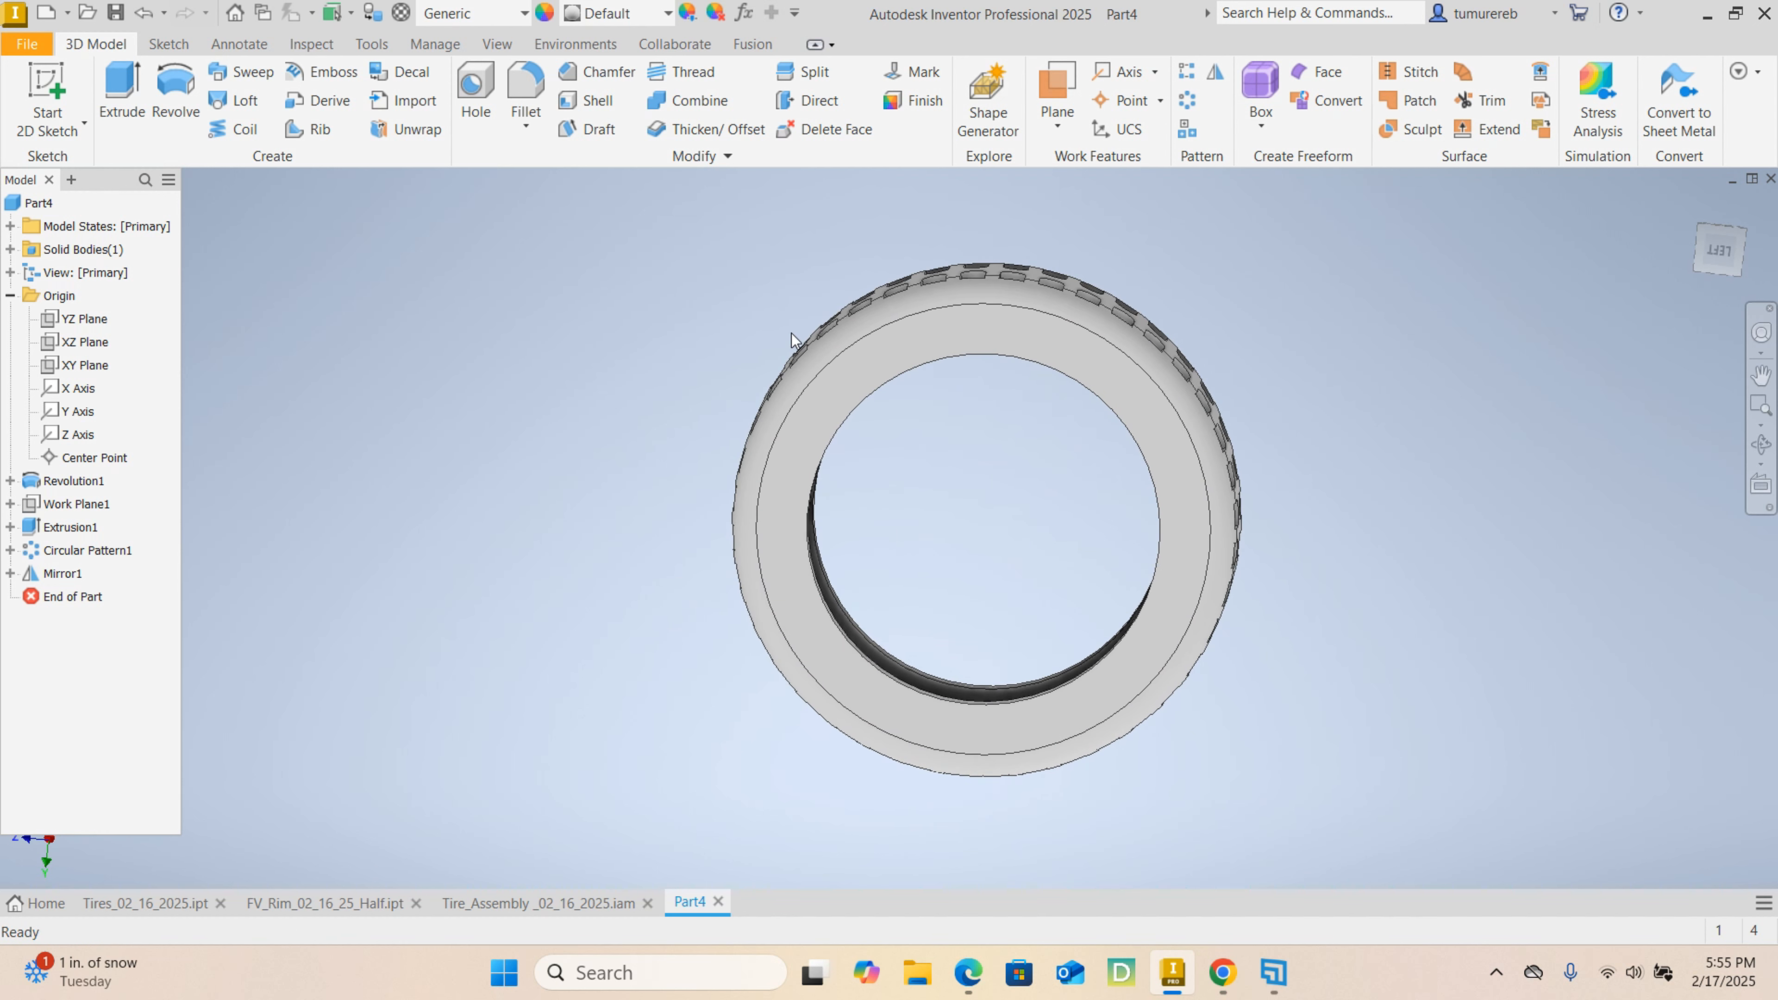
left_click_drag(601, 207, 1430, 796)
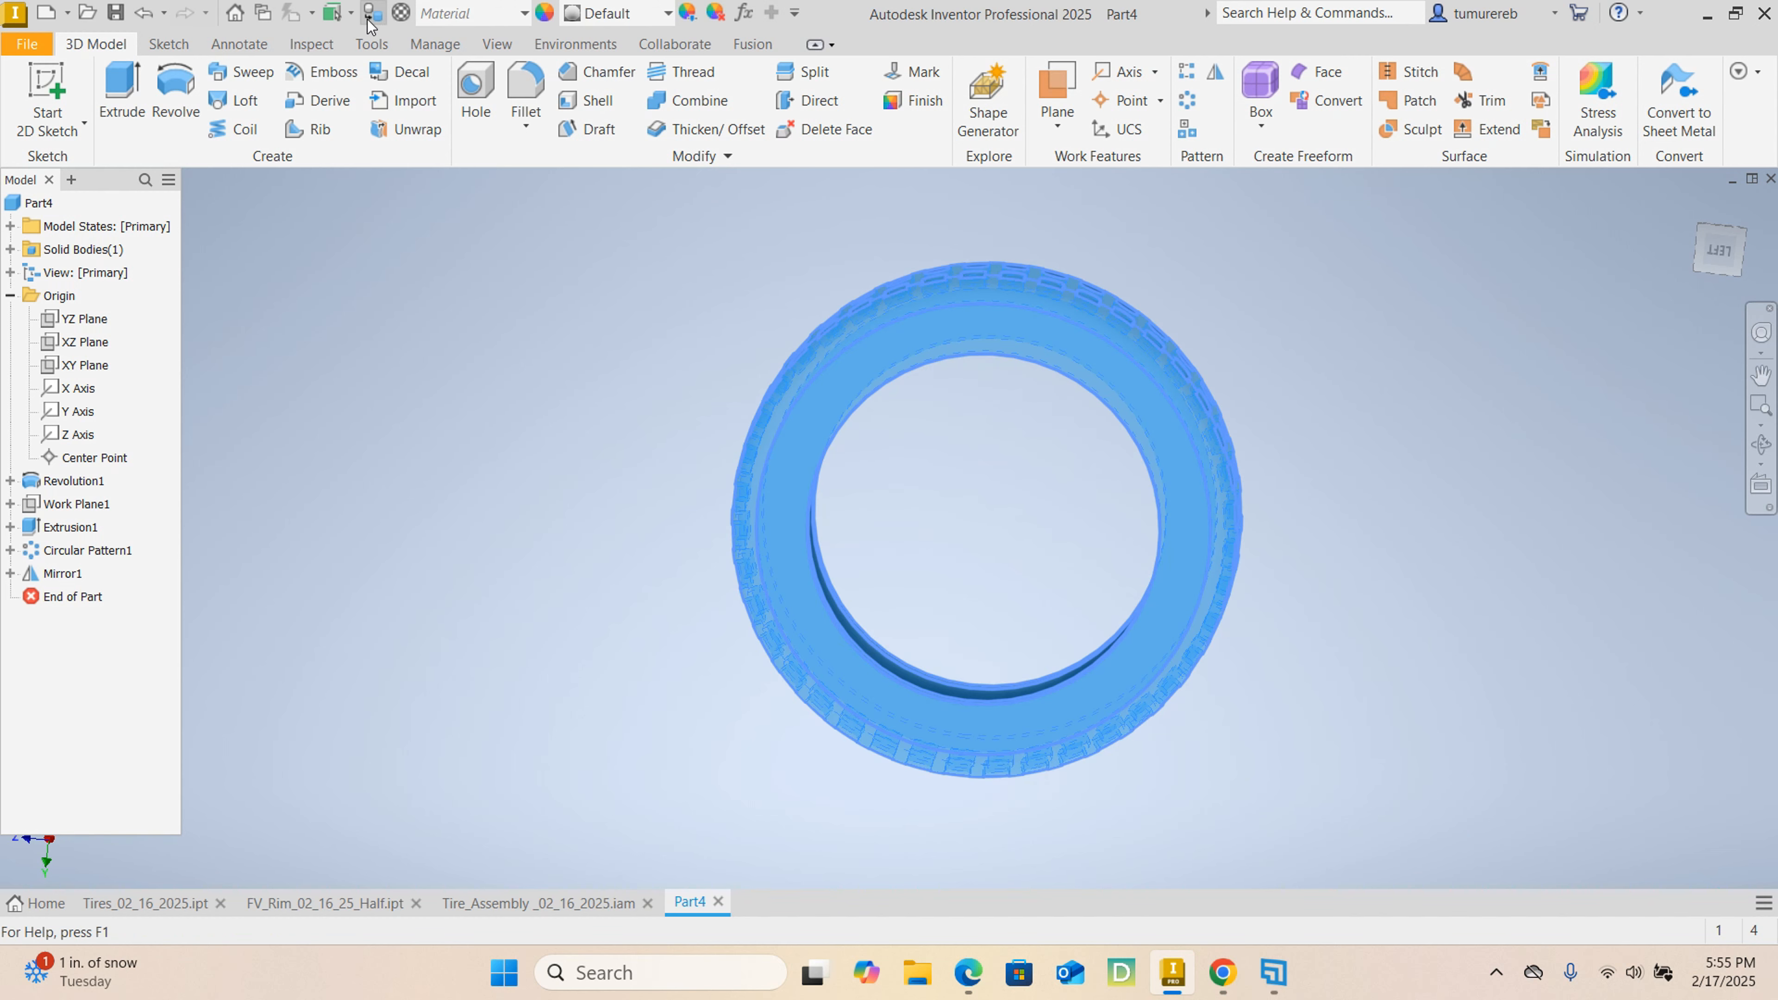
left_click(400, 14)
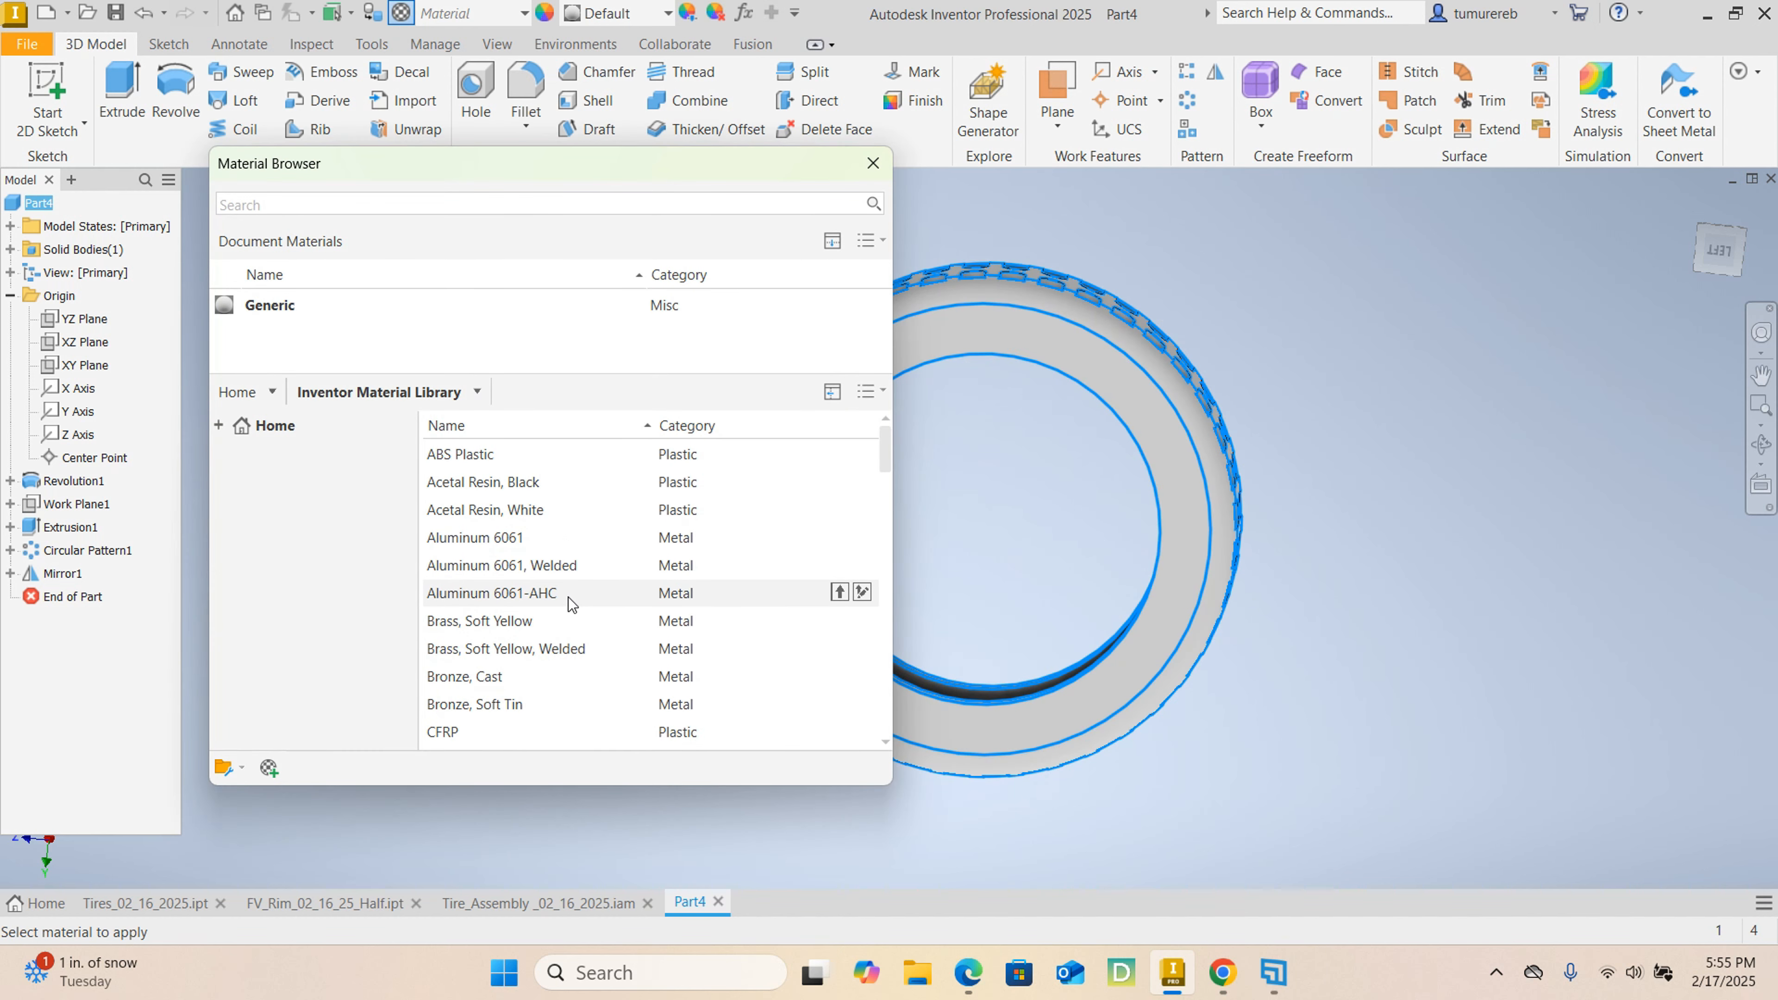
scroll(568, 597, "down", 5)
scroll(568, 598, "down", 10)
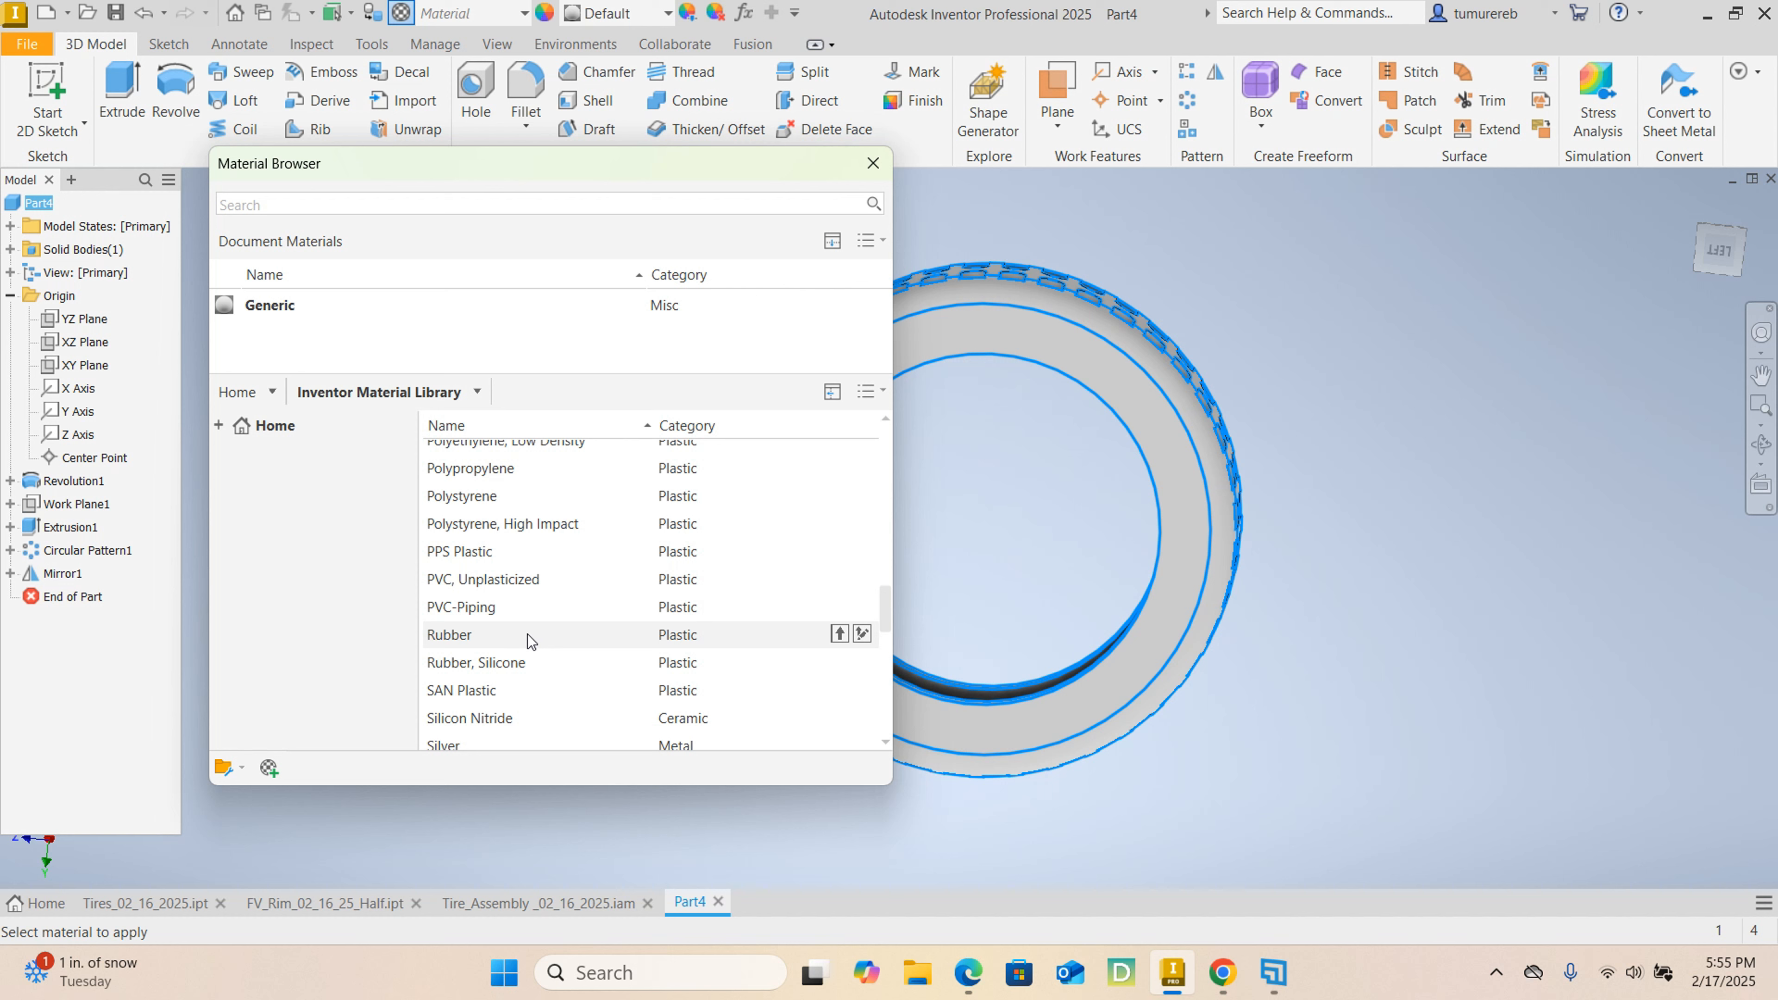
left_click(527, 634)
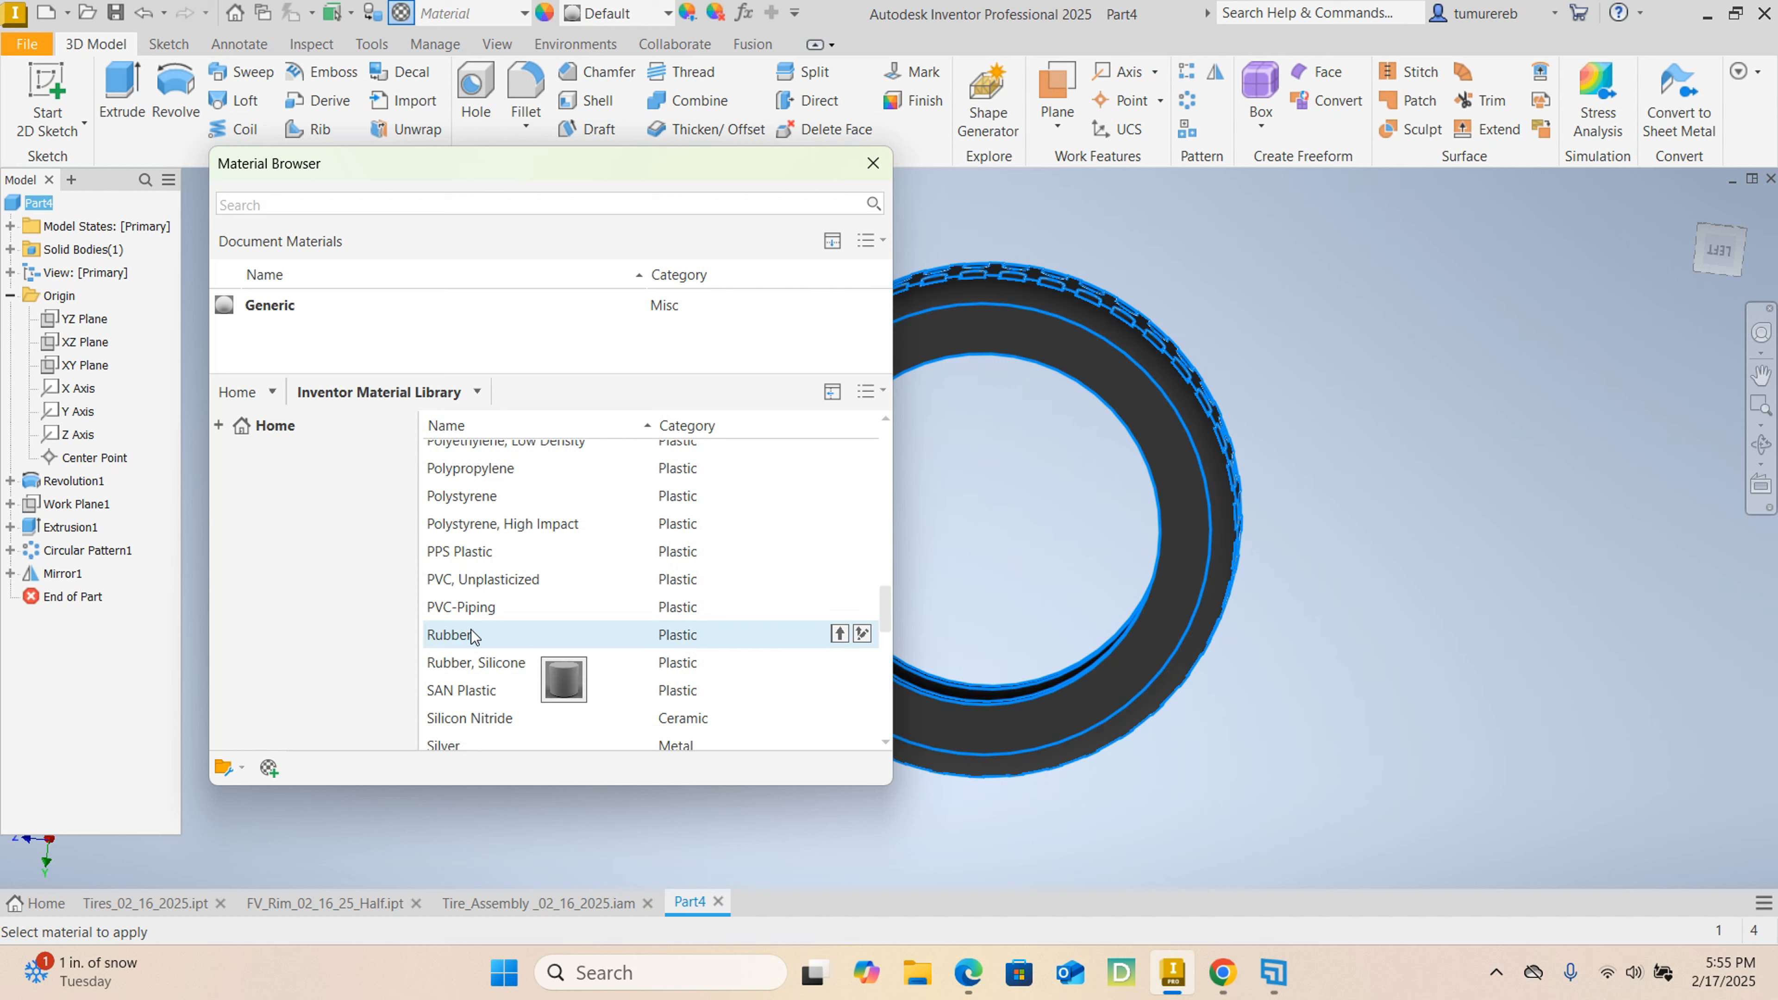
left_click(838, 634)
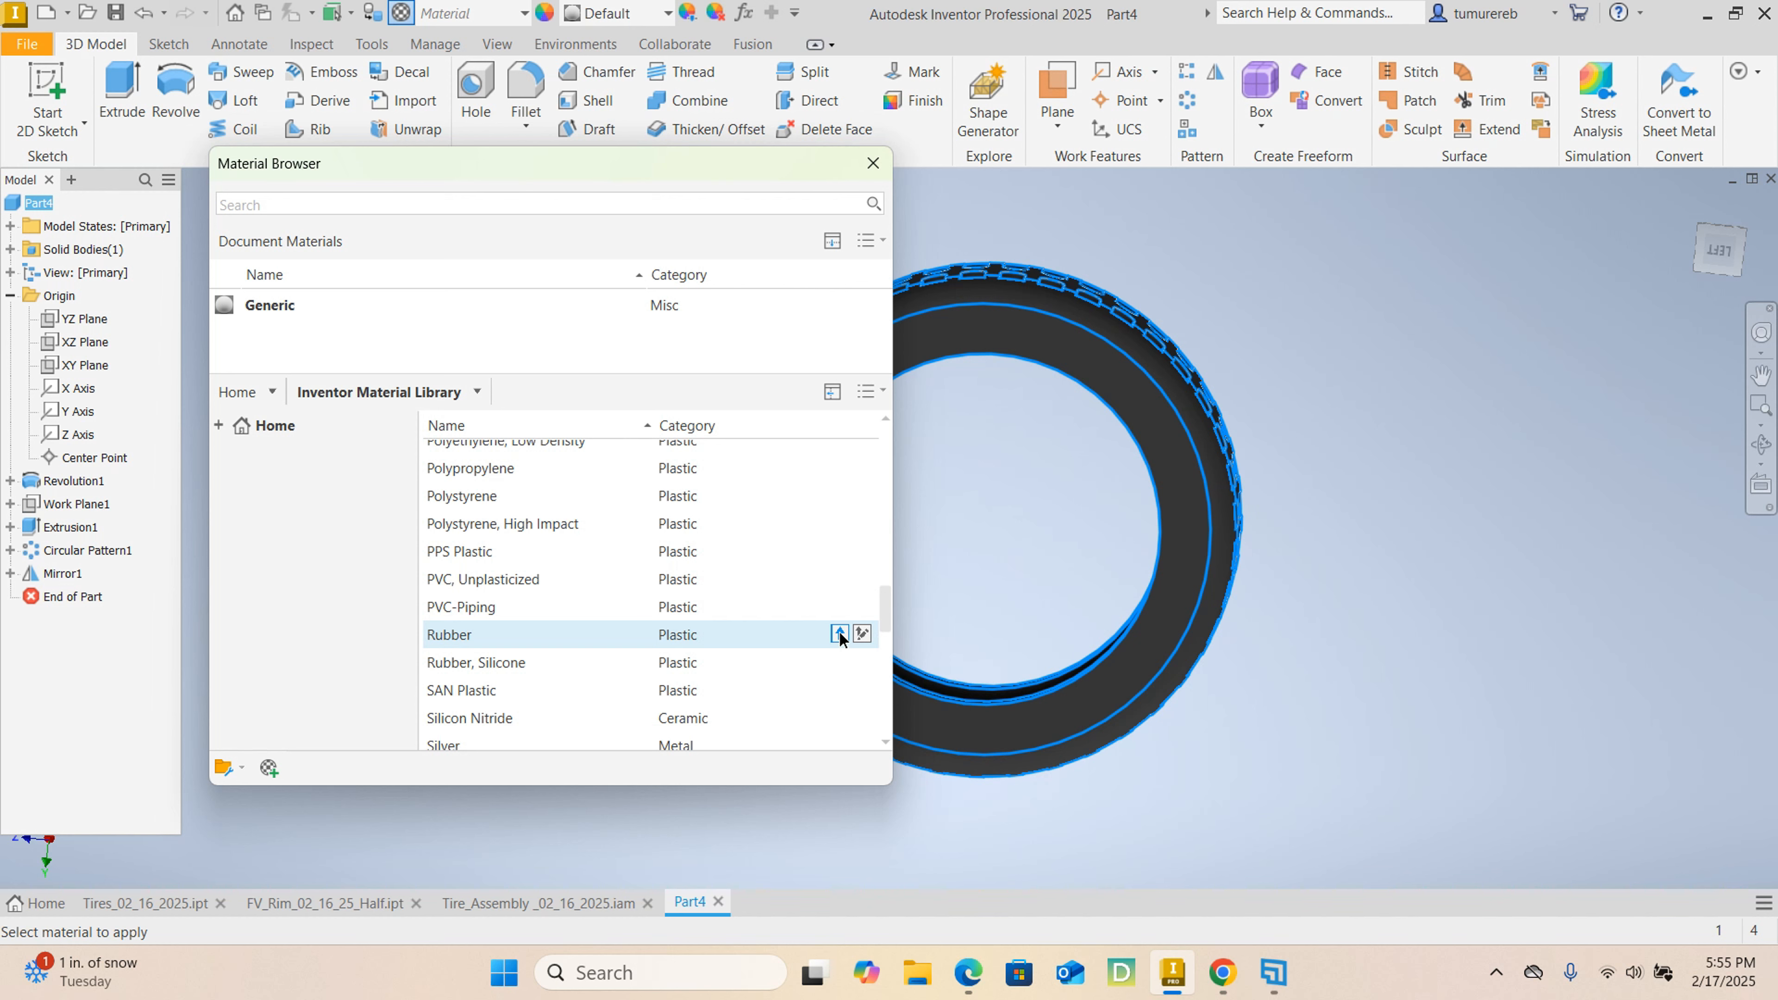
left_click(872, 162)
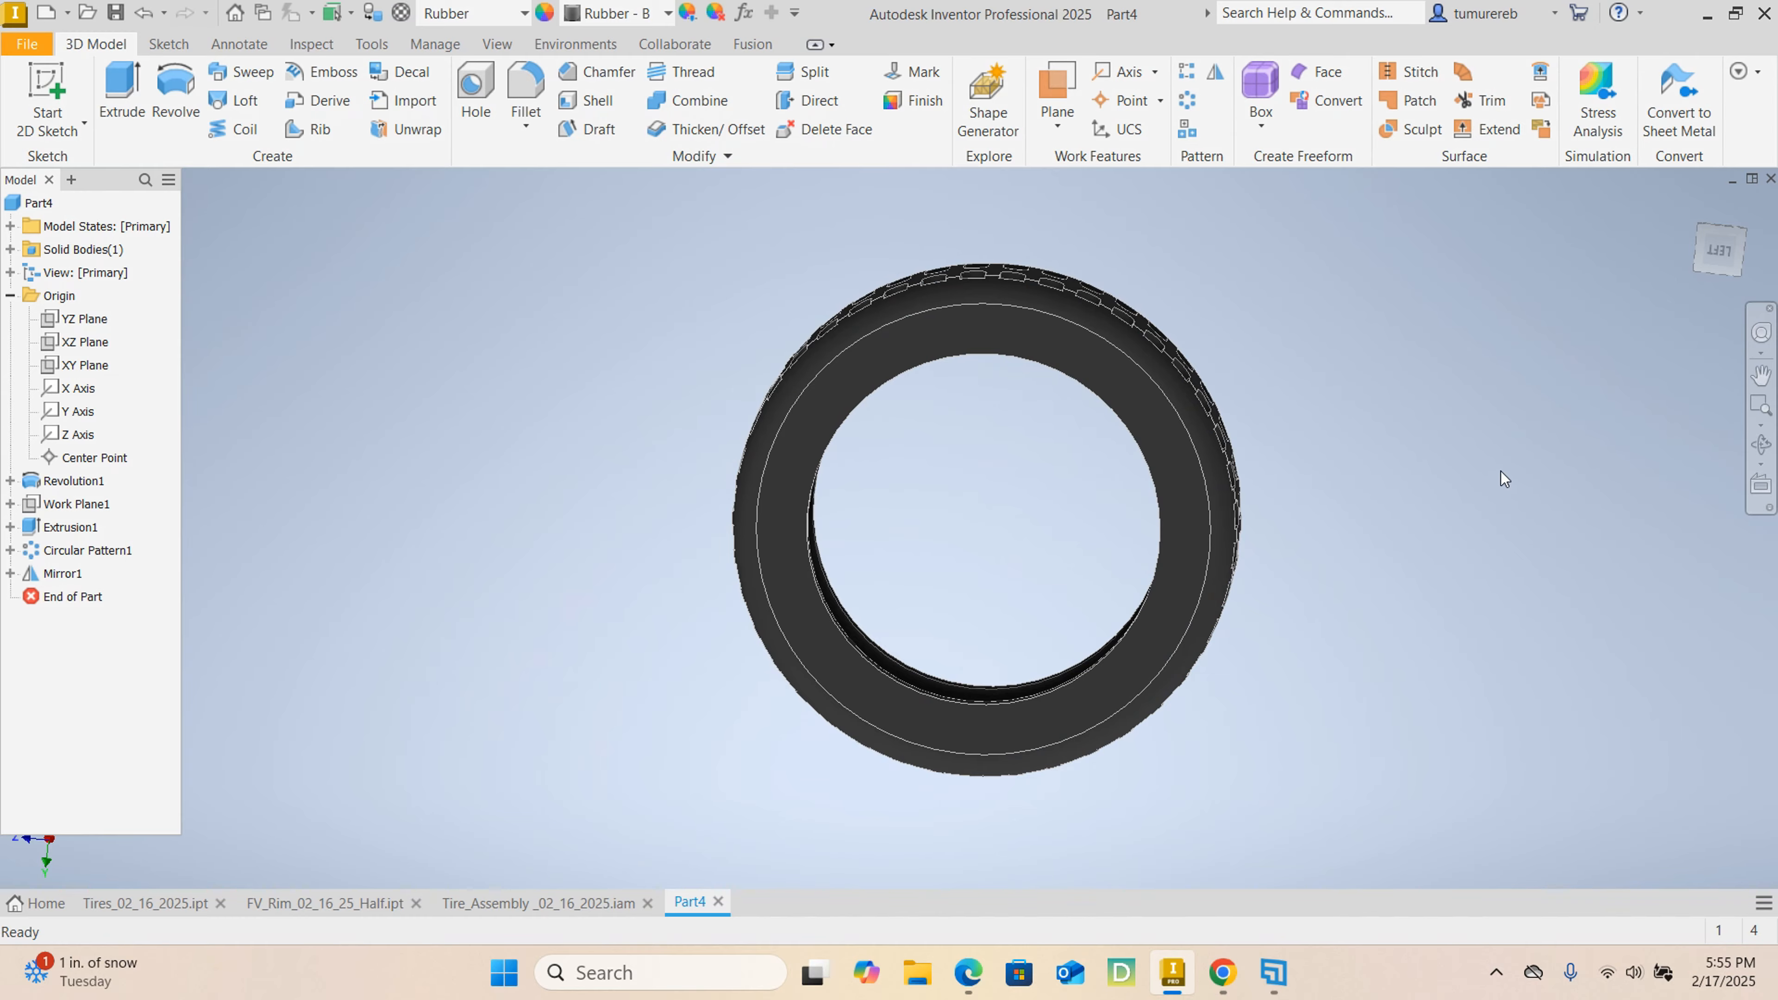
Create a new sketch on the flat annular side face of the tire.
mouse_move(1500, 471)
middle_mouse_down("shift")
mouse_move(1433, 560)
mouse_move(1302, 652)
mouse_move(1322, 567)
middle_mouse_up("shift")
middle_click_drag(992, 456, 1239, 592, "shift")
scroll(1053, 438, "down", 4)
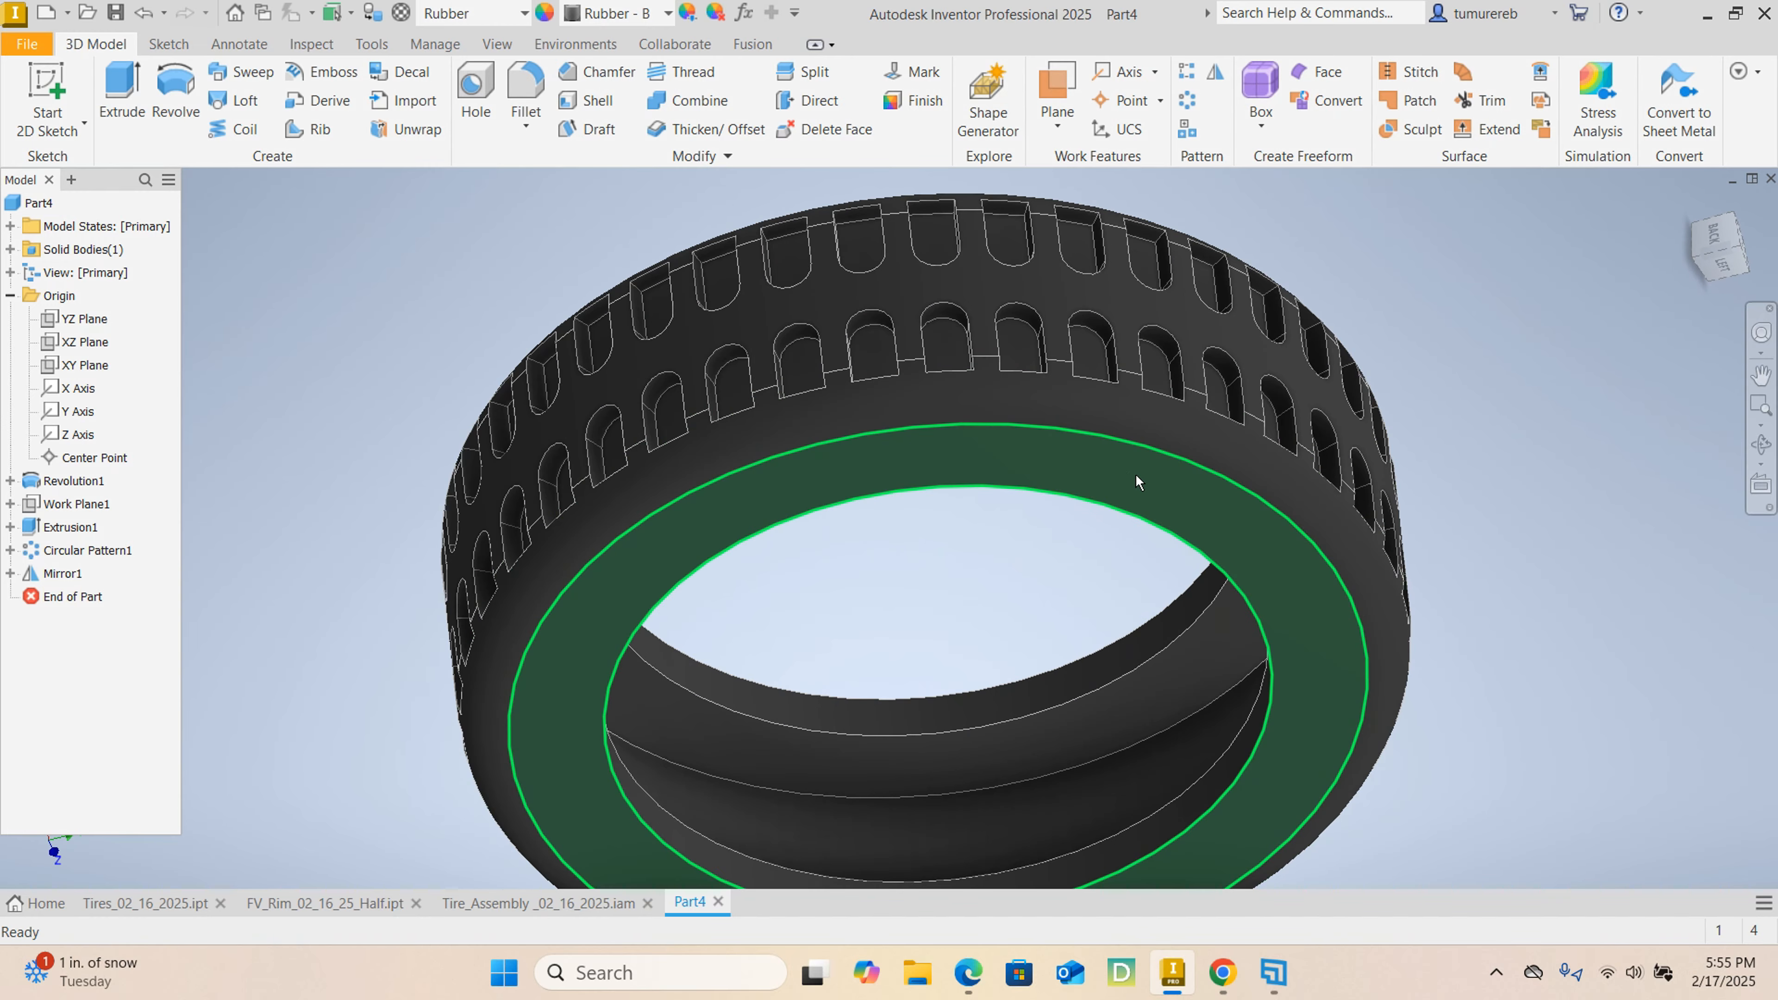
middle_click_drag(1167, 515, 1213, 454, "shift")
scroll(1053, 382, "up", 5)
middle_click_drag(1053, 382, 868, 470, "shift")
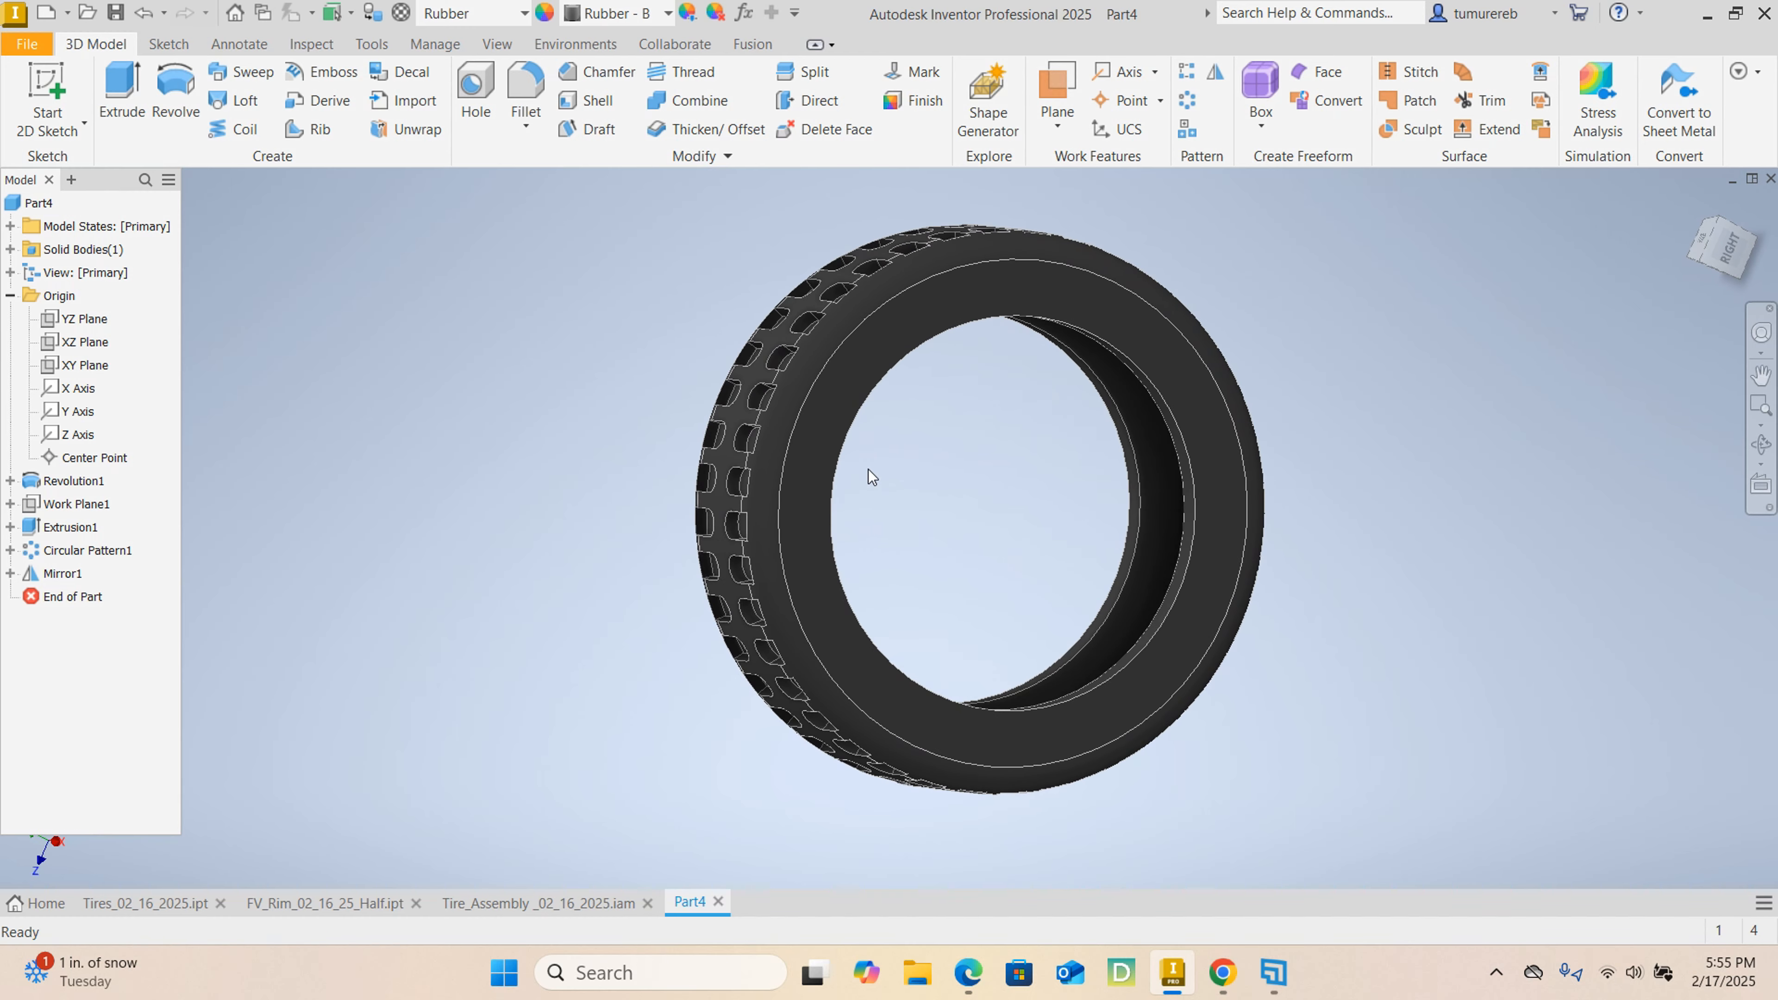
mouse_move(1021, 354)
middle_mouse_down("shift")
mouse_move(1097, 478)
mouse_move(1024, 437)
mouse_move(1039, 397)
mouse_move(992, 345)
middle_mouse_up("shift")
left_click(995, 300)
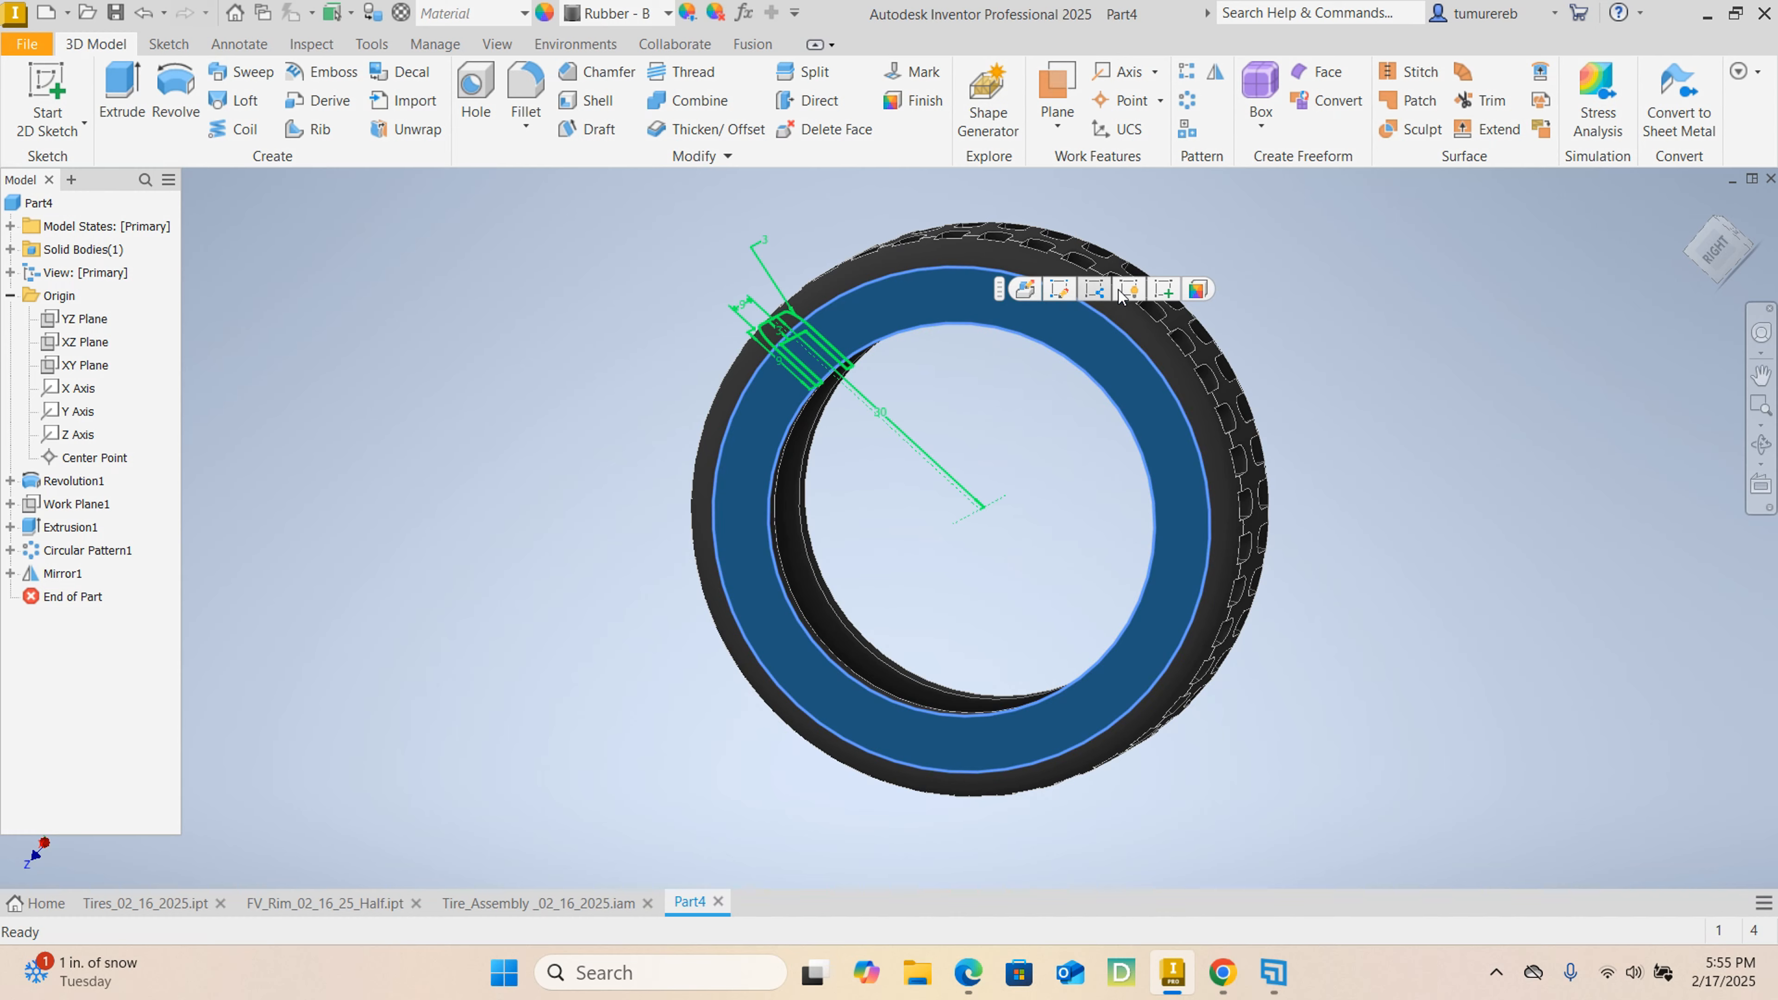
left_click(1161, 288)
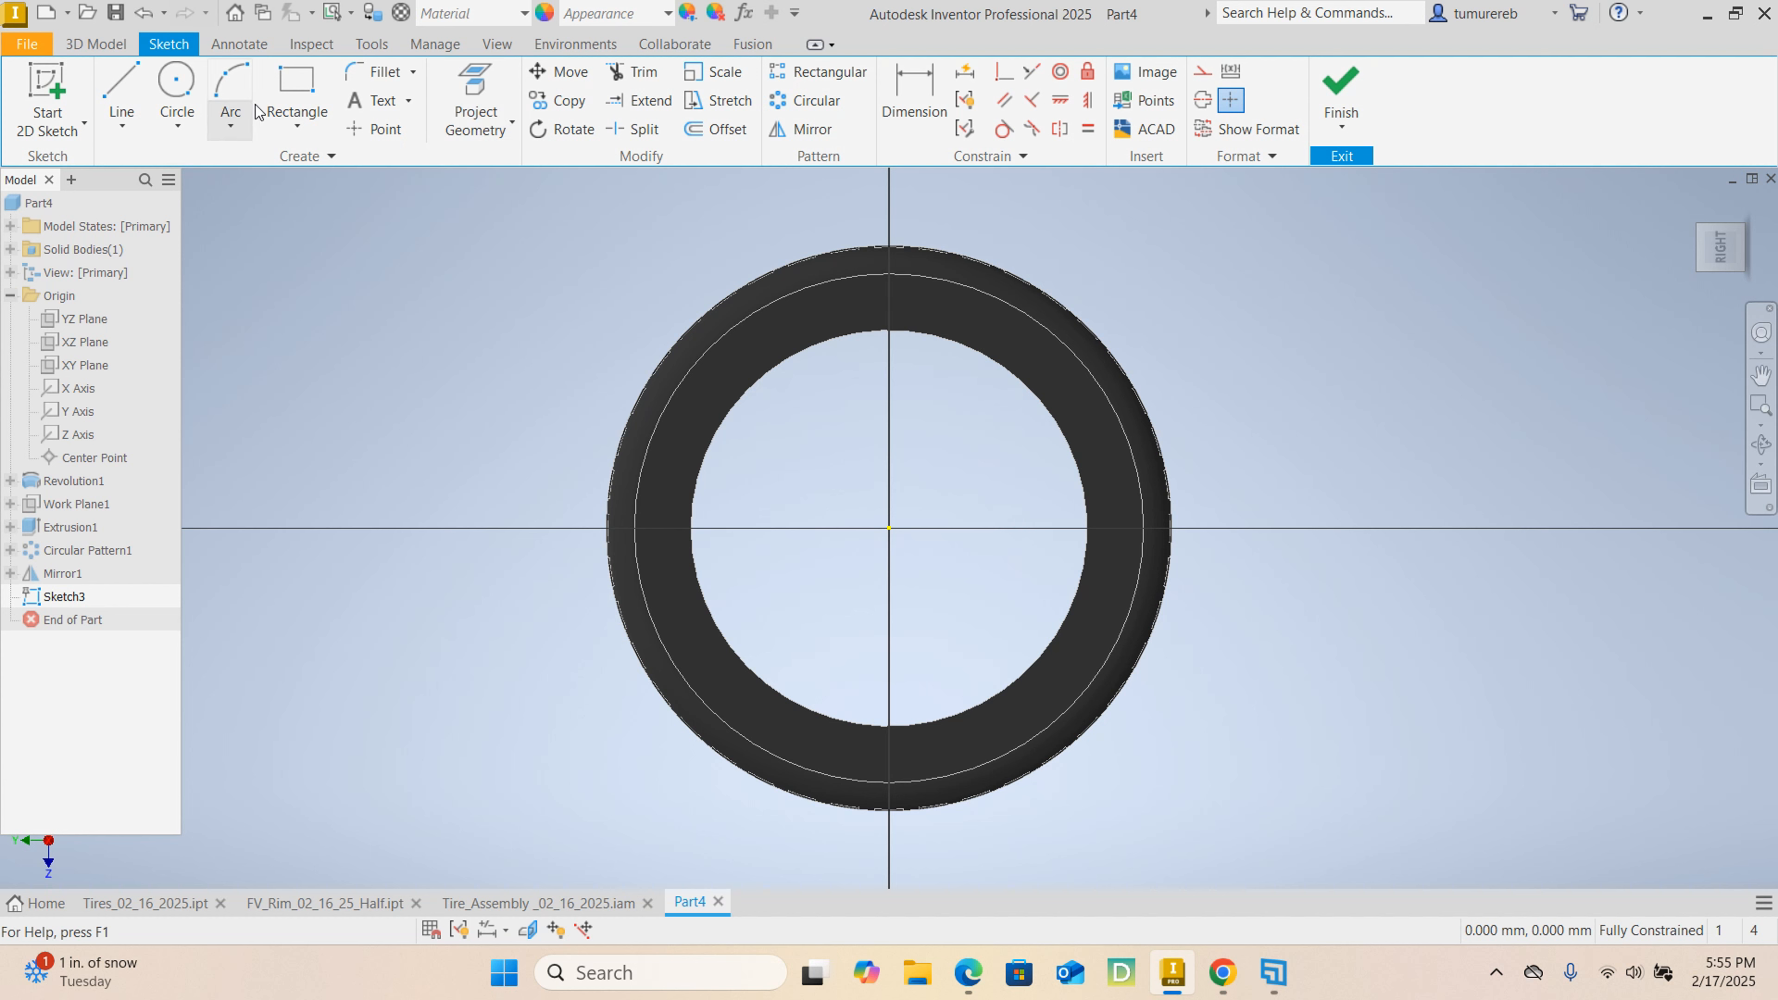
Draw a circle with a 23 mm radius centred on the origin of the side-face sketch.
left_click(179, 88)
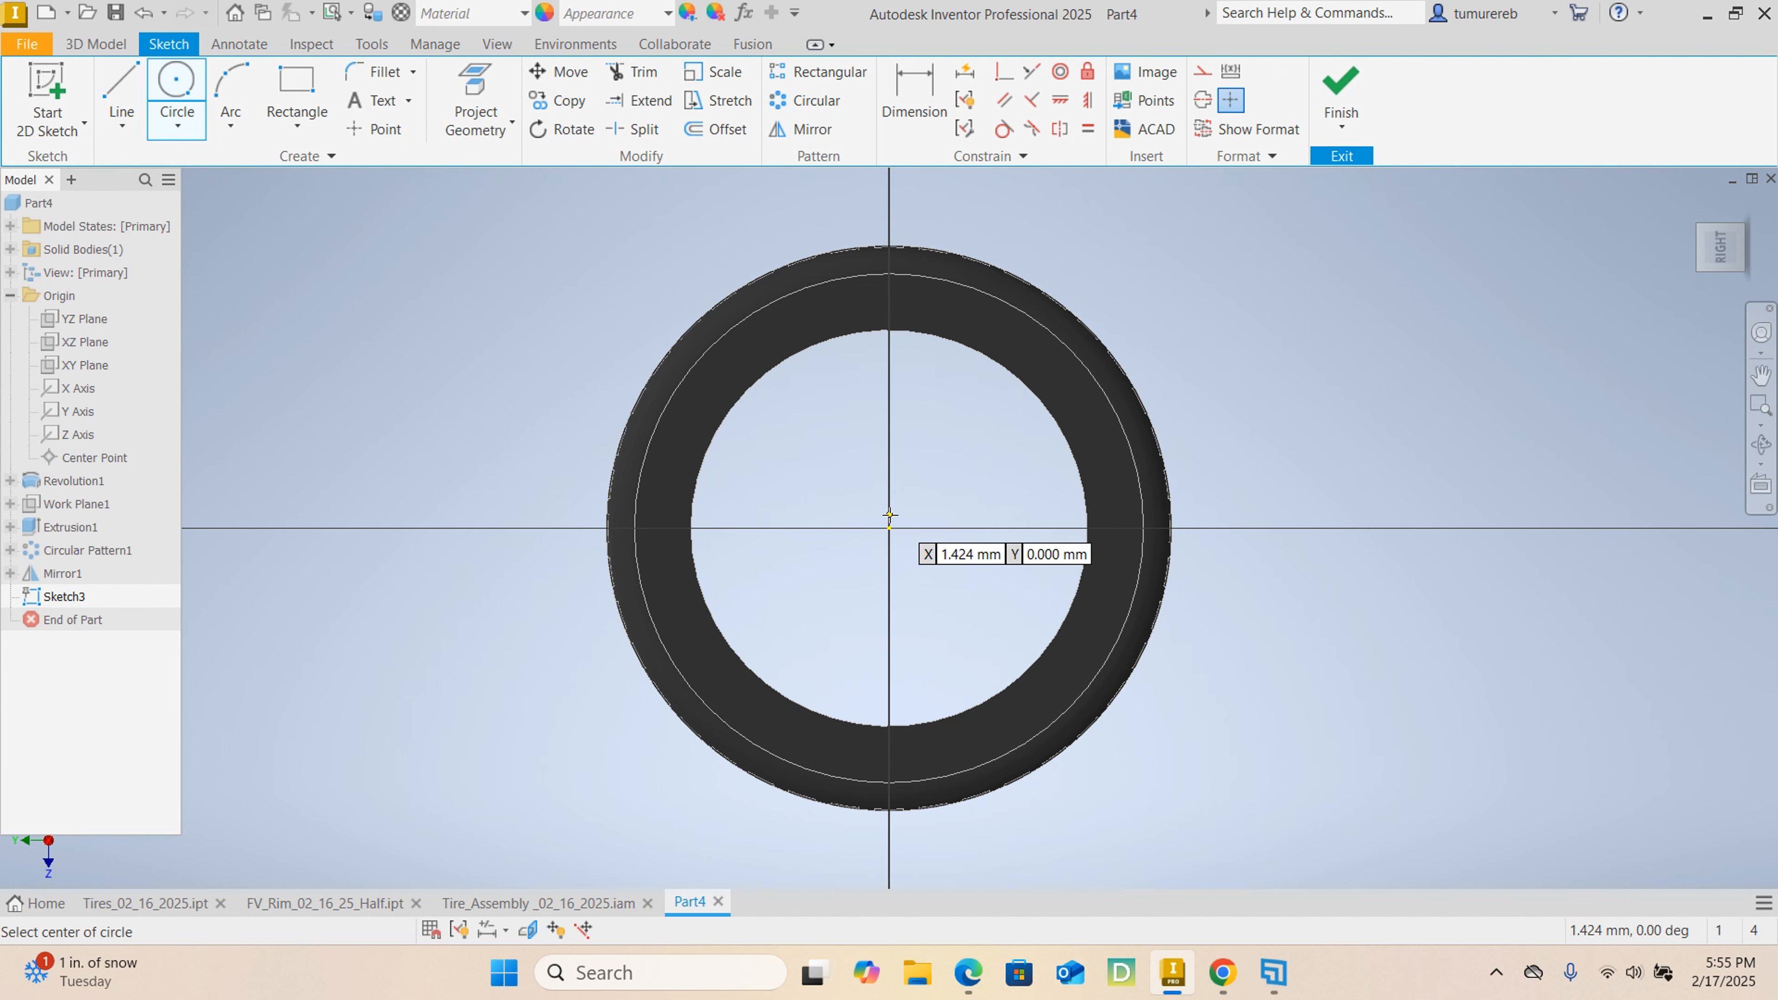
left_click(889, 529)
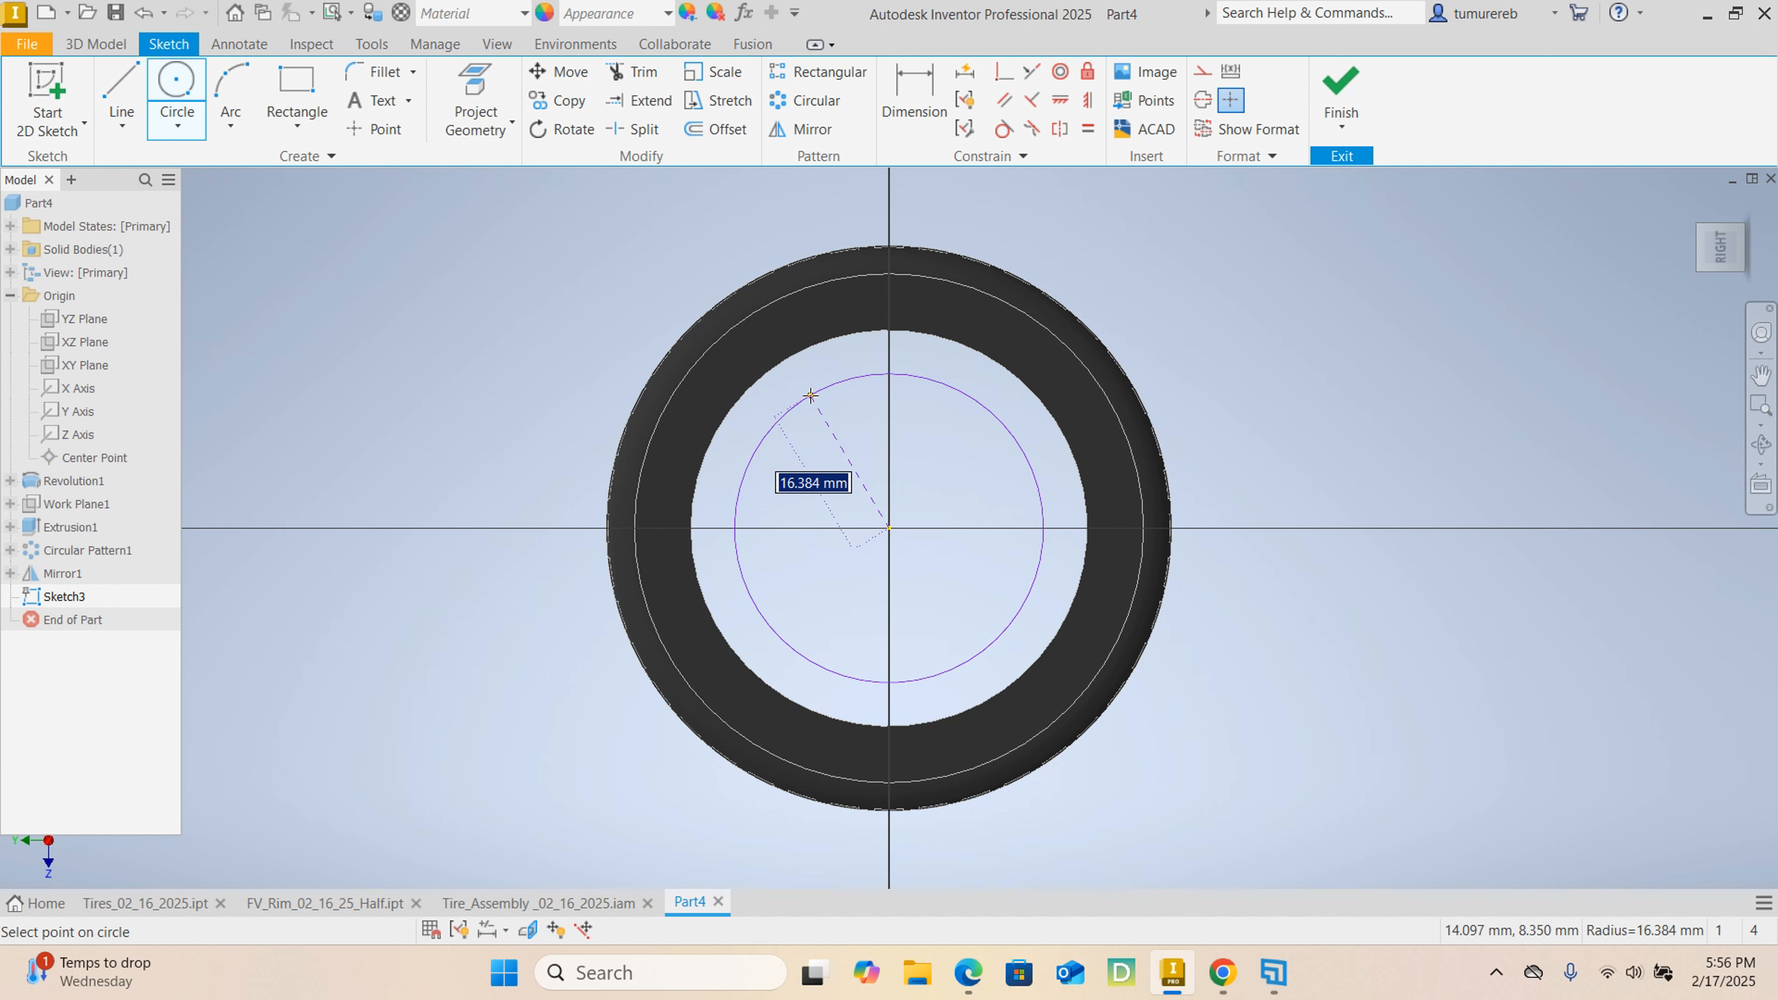
right_click(810, 395)
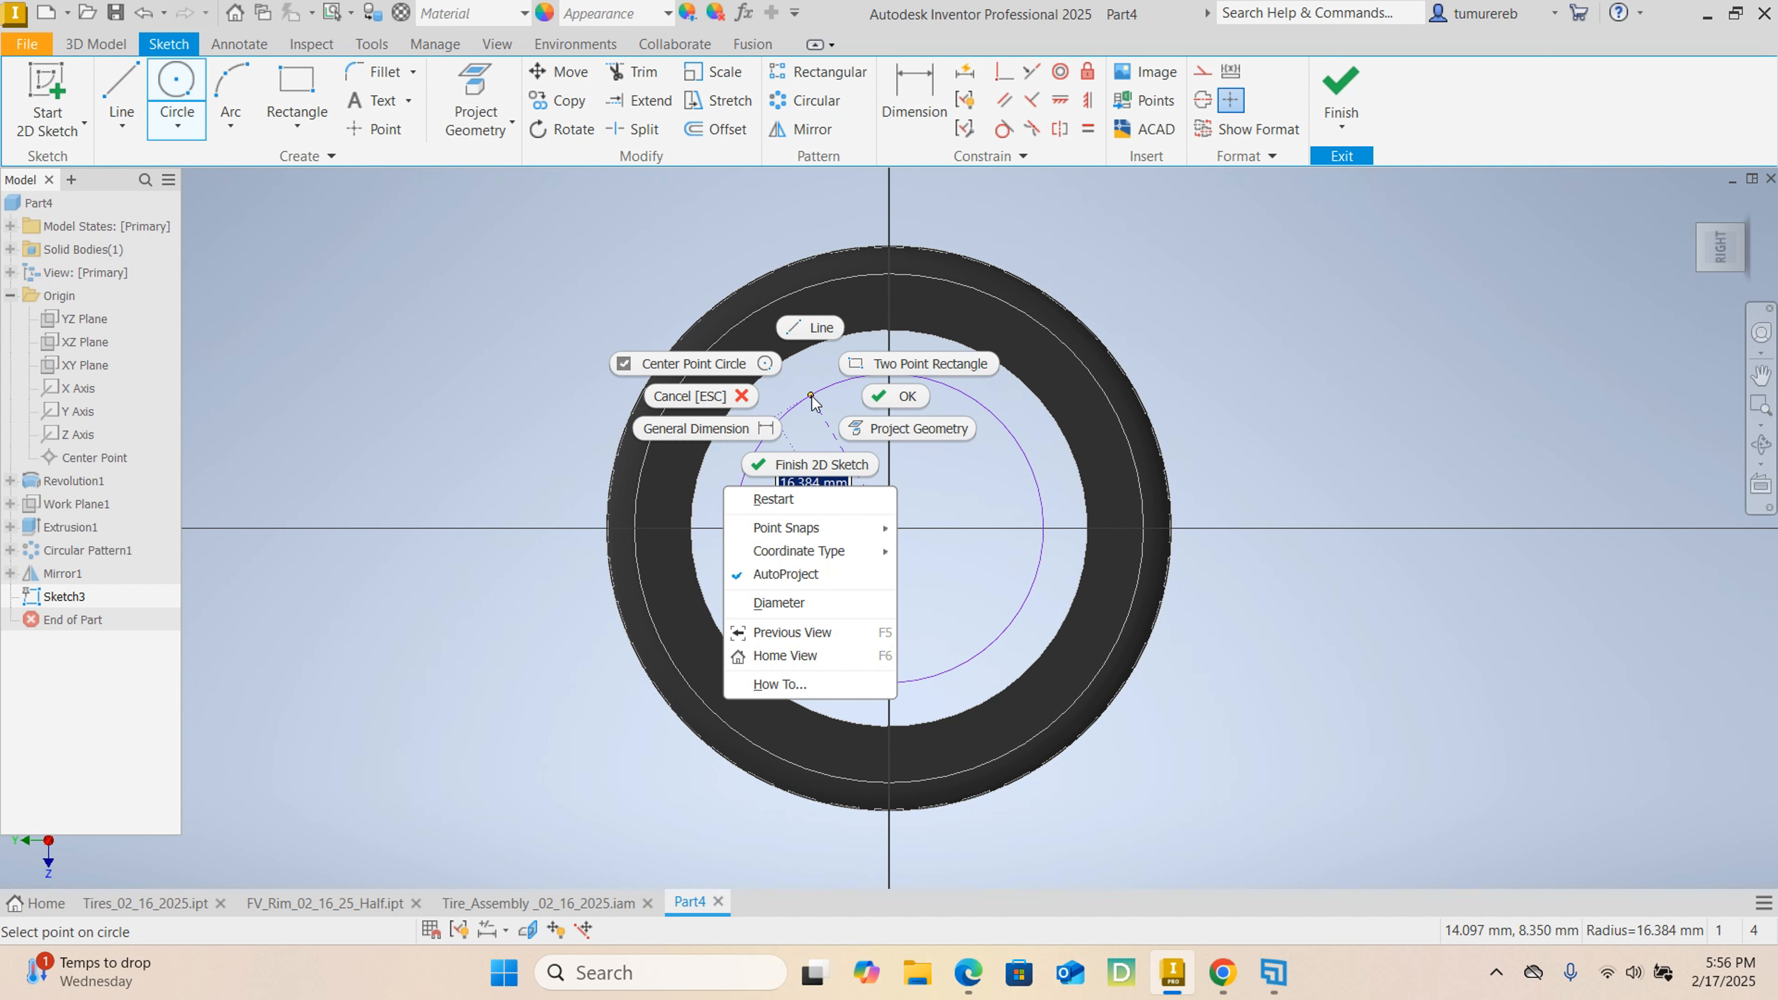
left_click(783, 605)
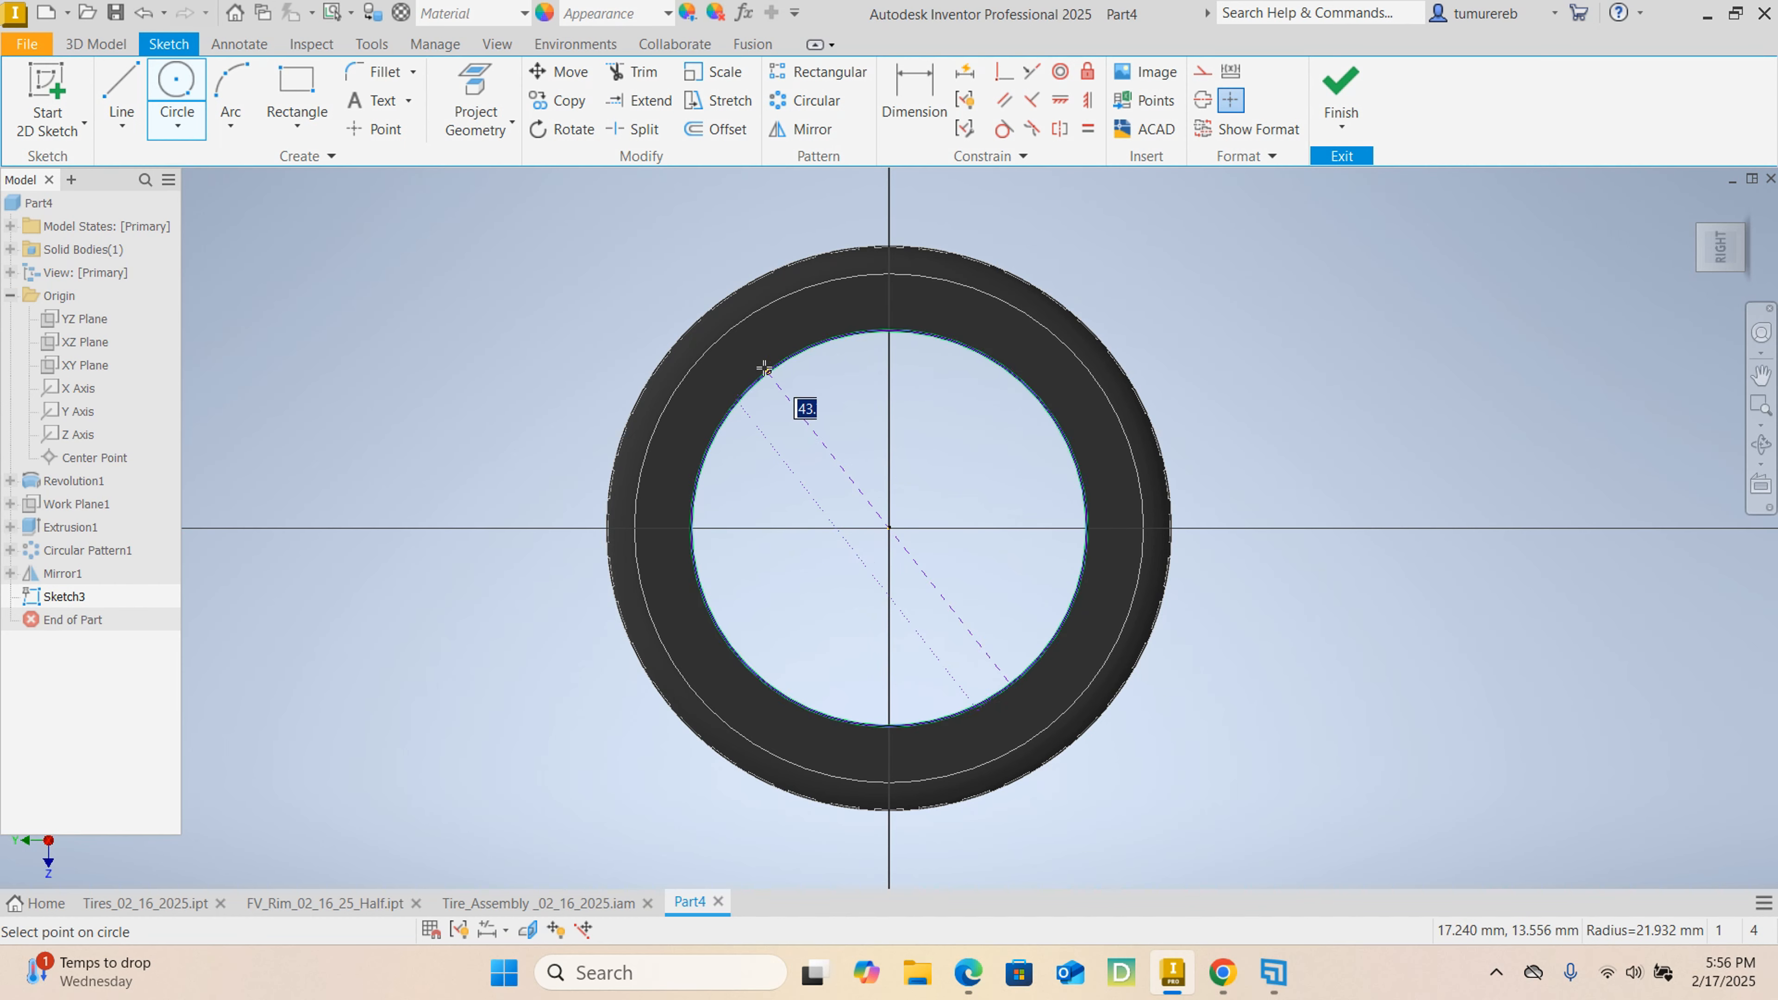
right_click(798, 400)
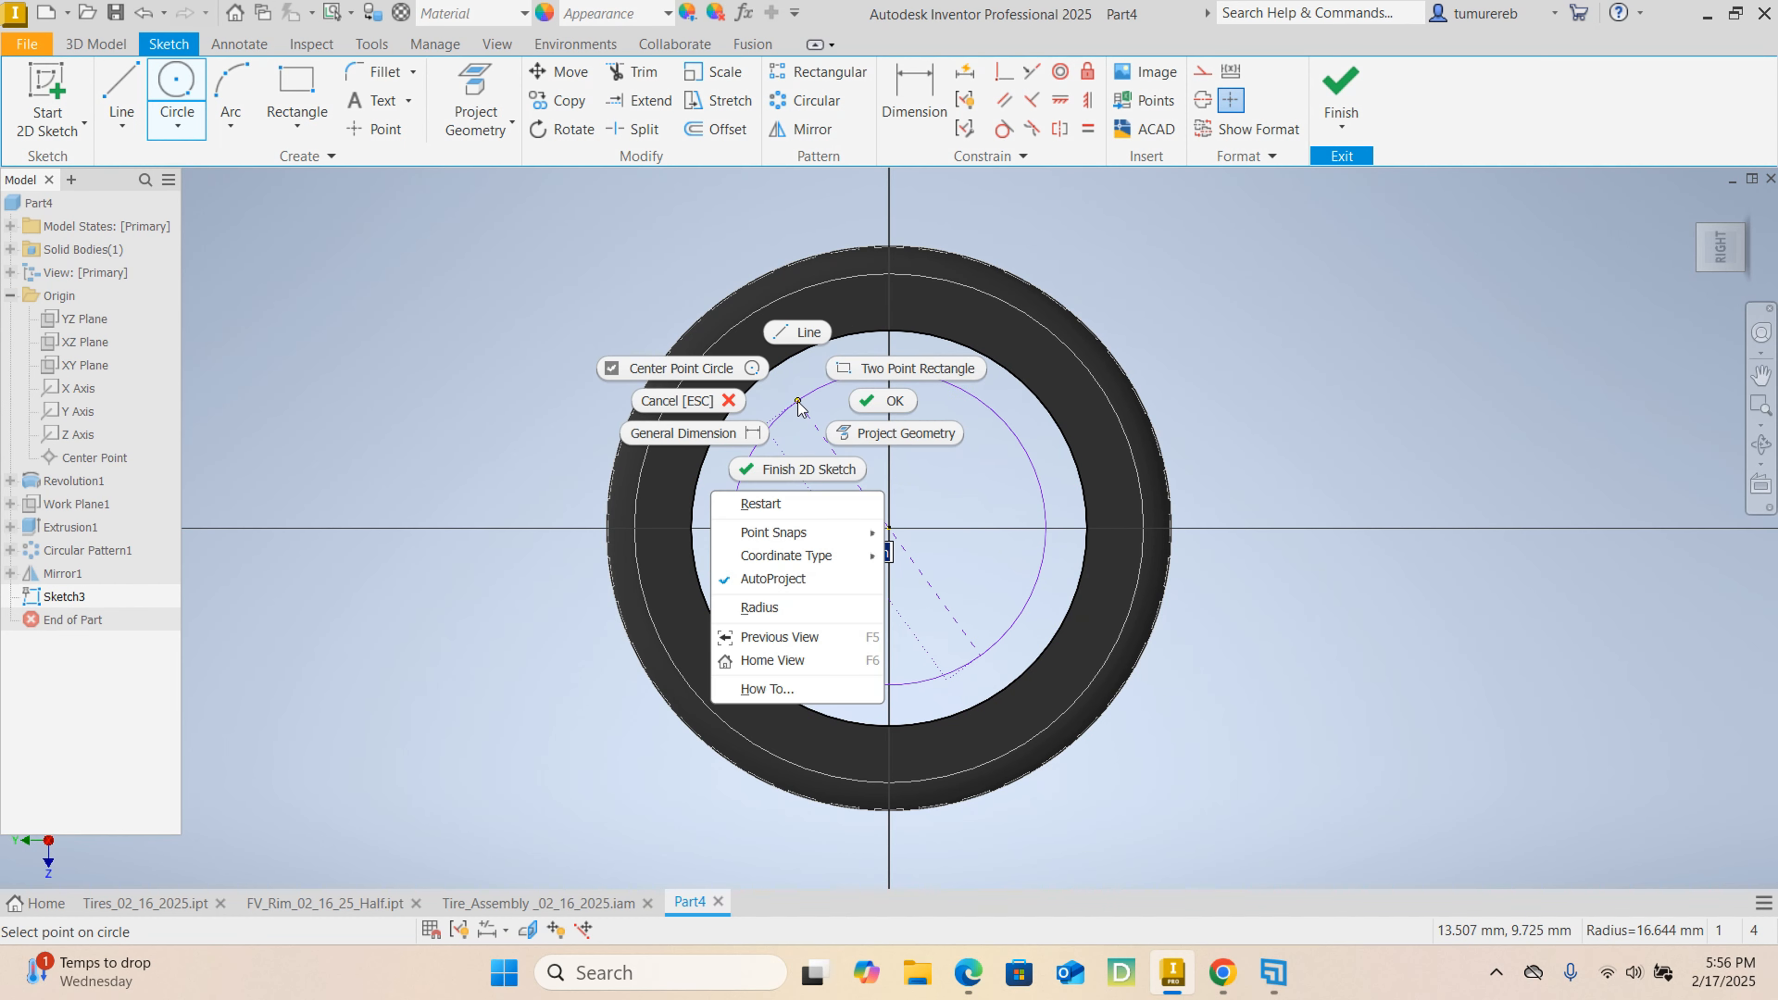
left_click(772, 610)
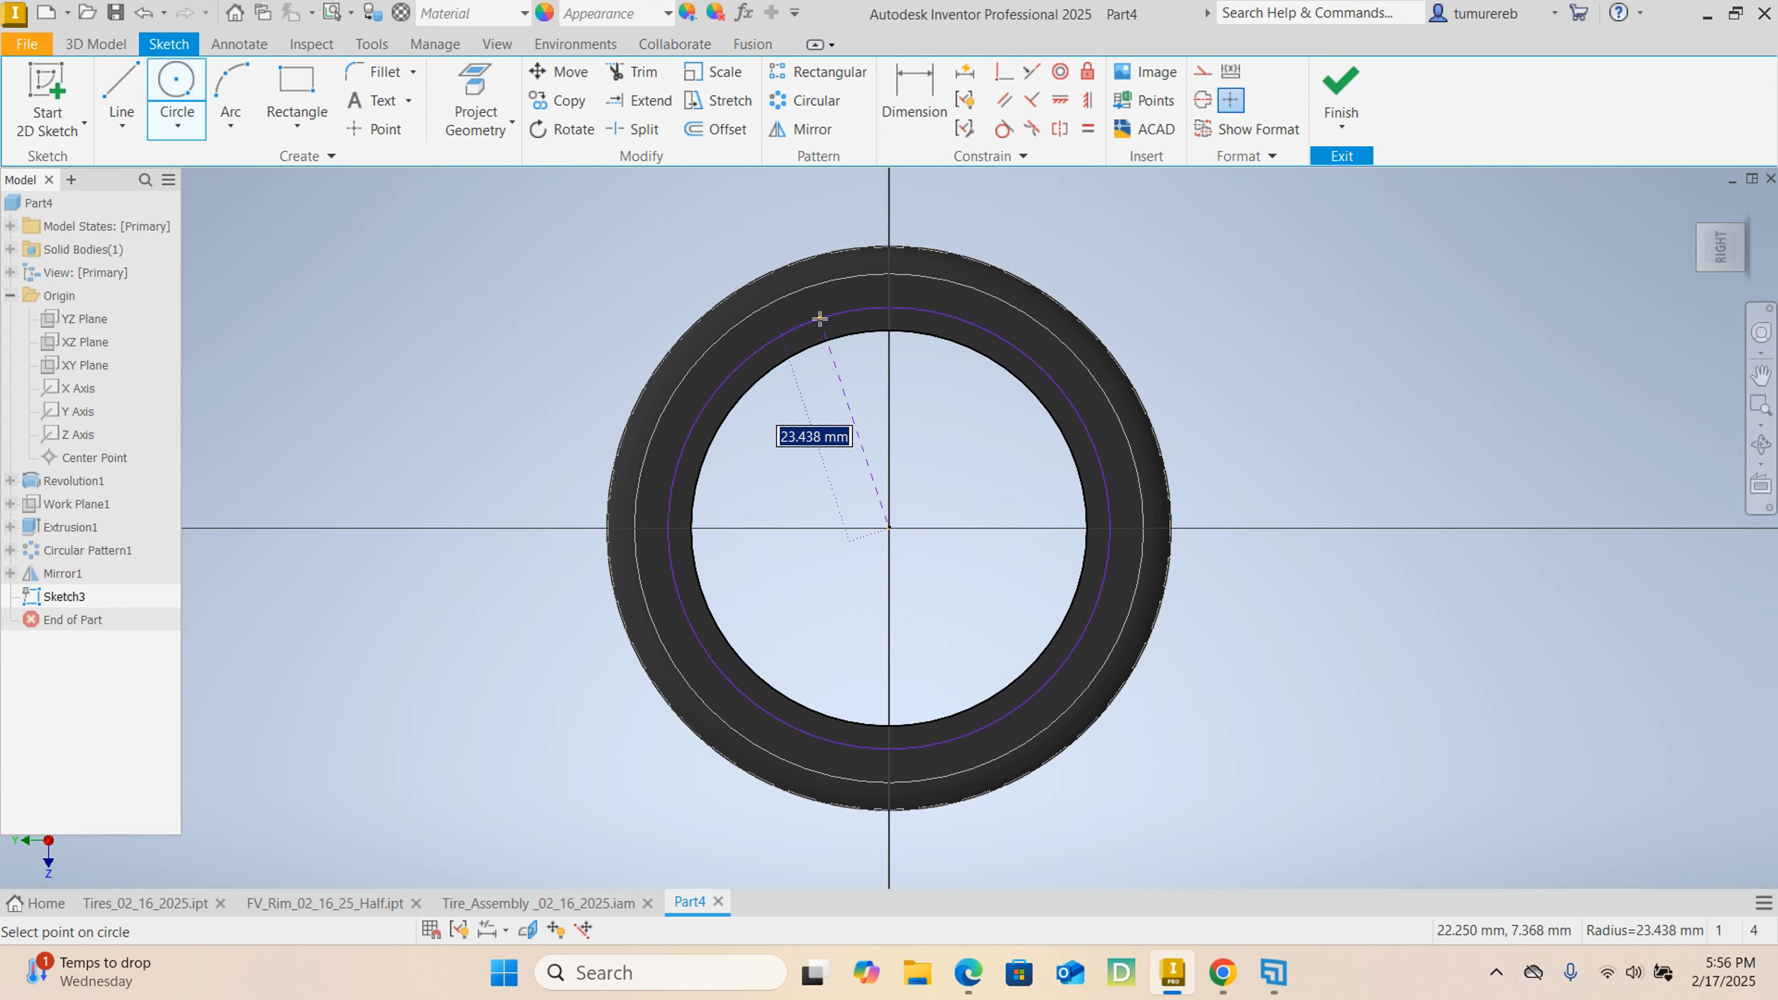
type("23")
key("Return")
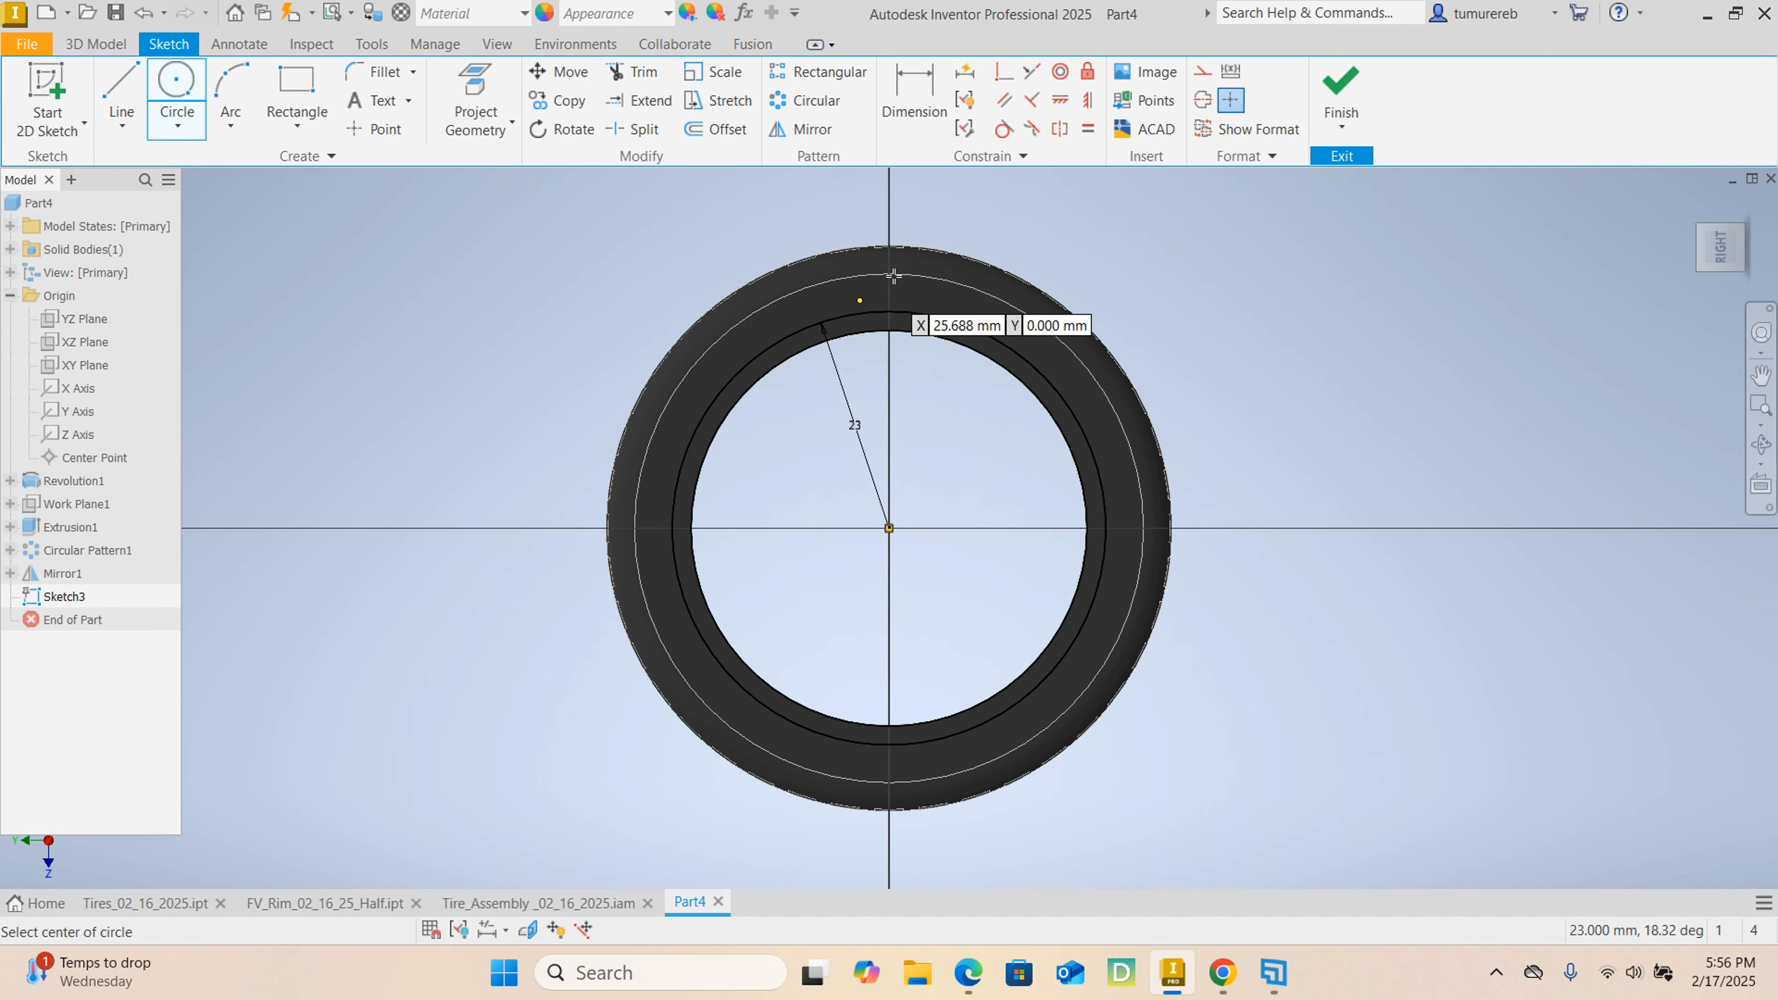
right_click(1303, 298)
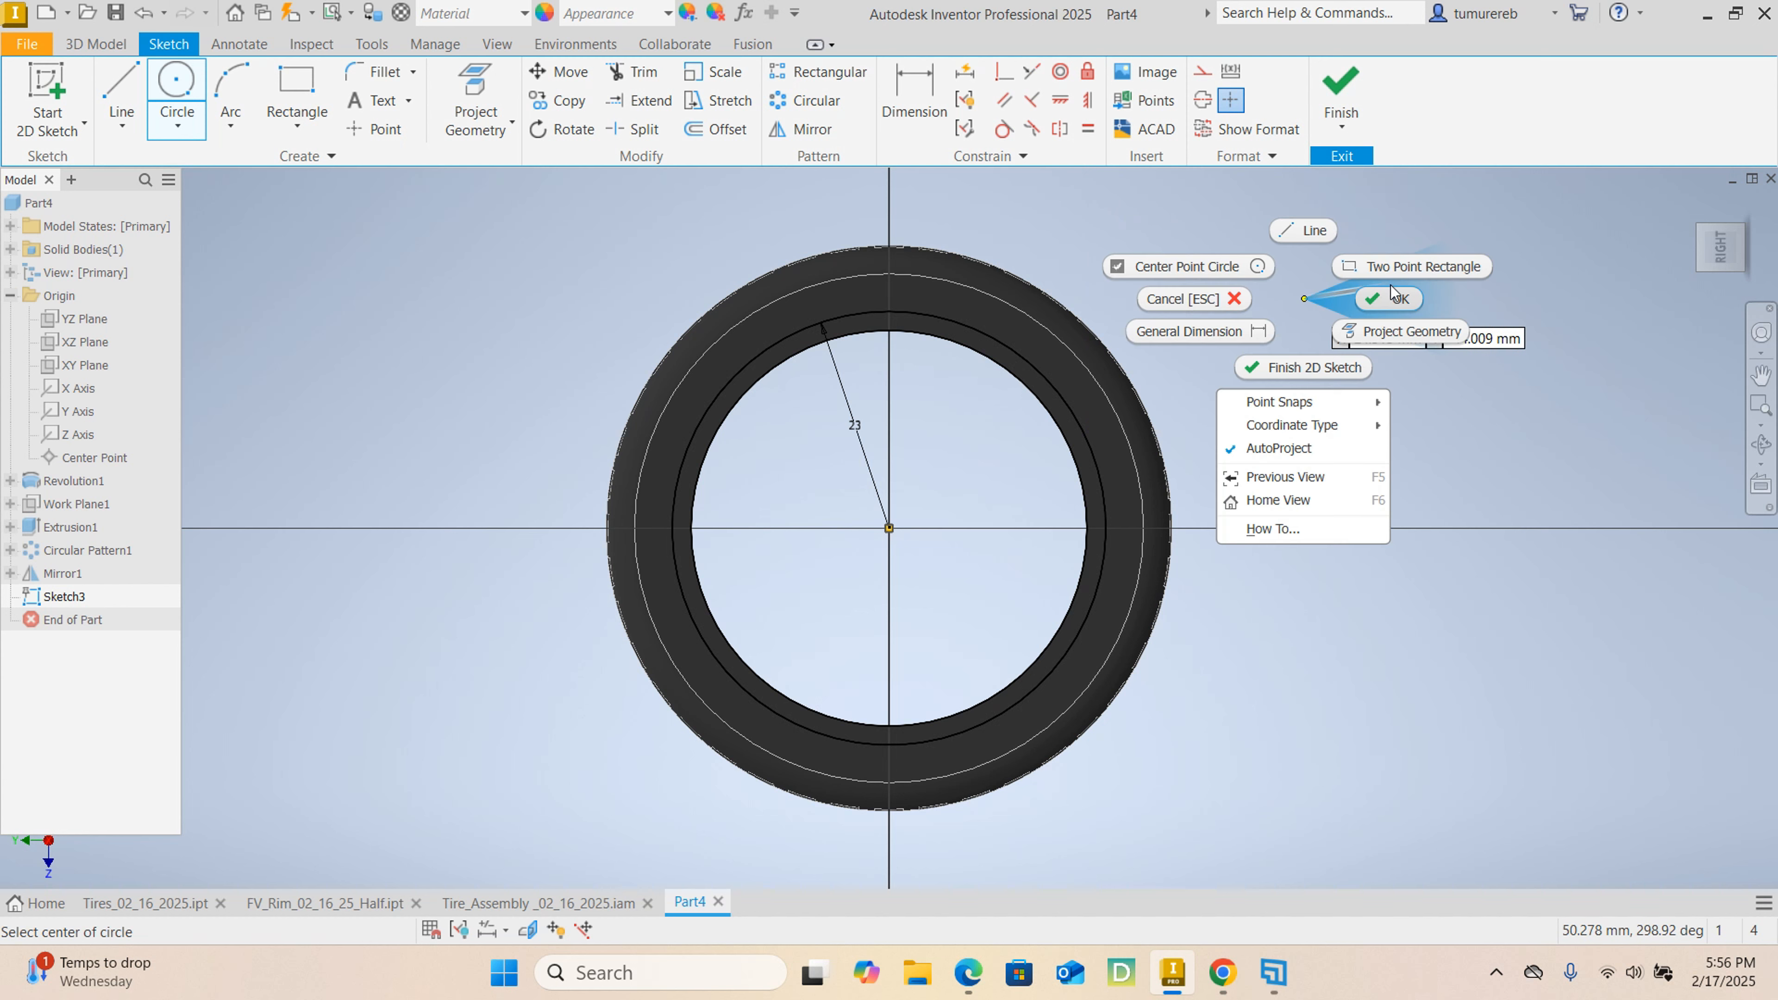
left_click(1390, 298)
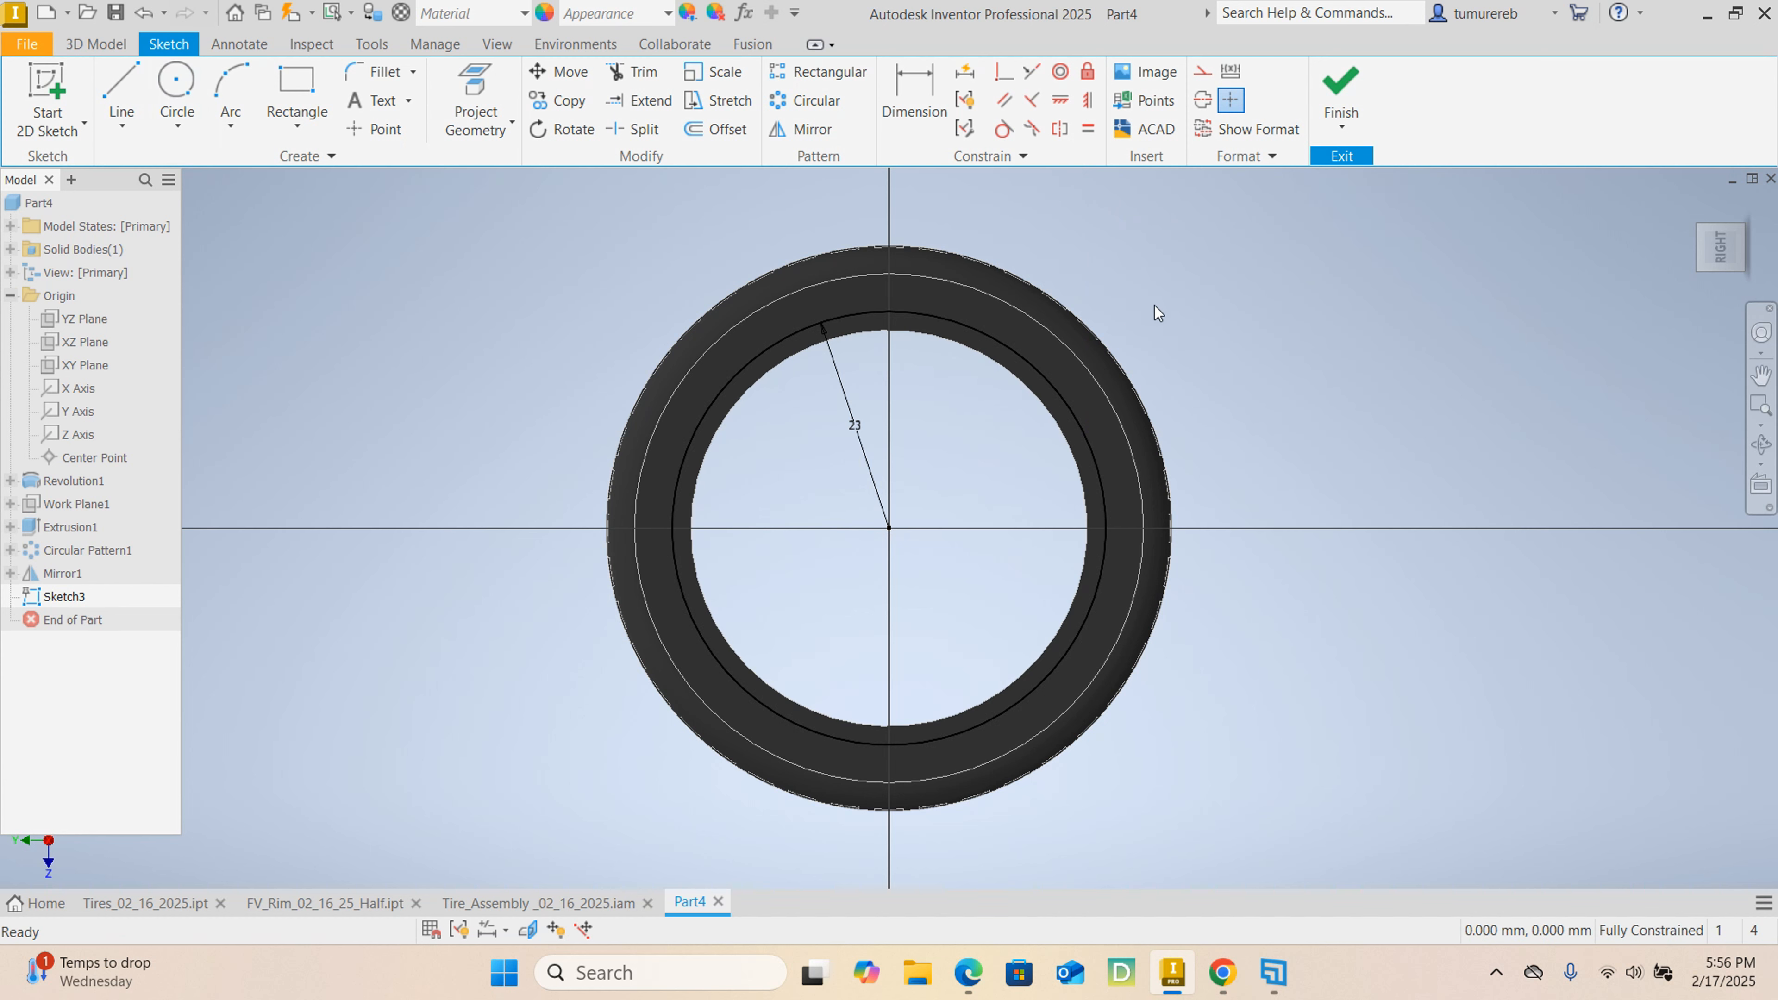
Start a Geometry Text along the 23 mm radius circle reading GOODYEAR and WRANGLER, separated by a wide gap of spaces.
left_click(409, 104)
left_click(413, 183)
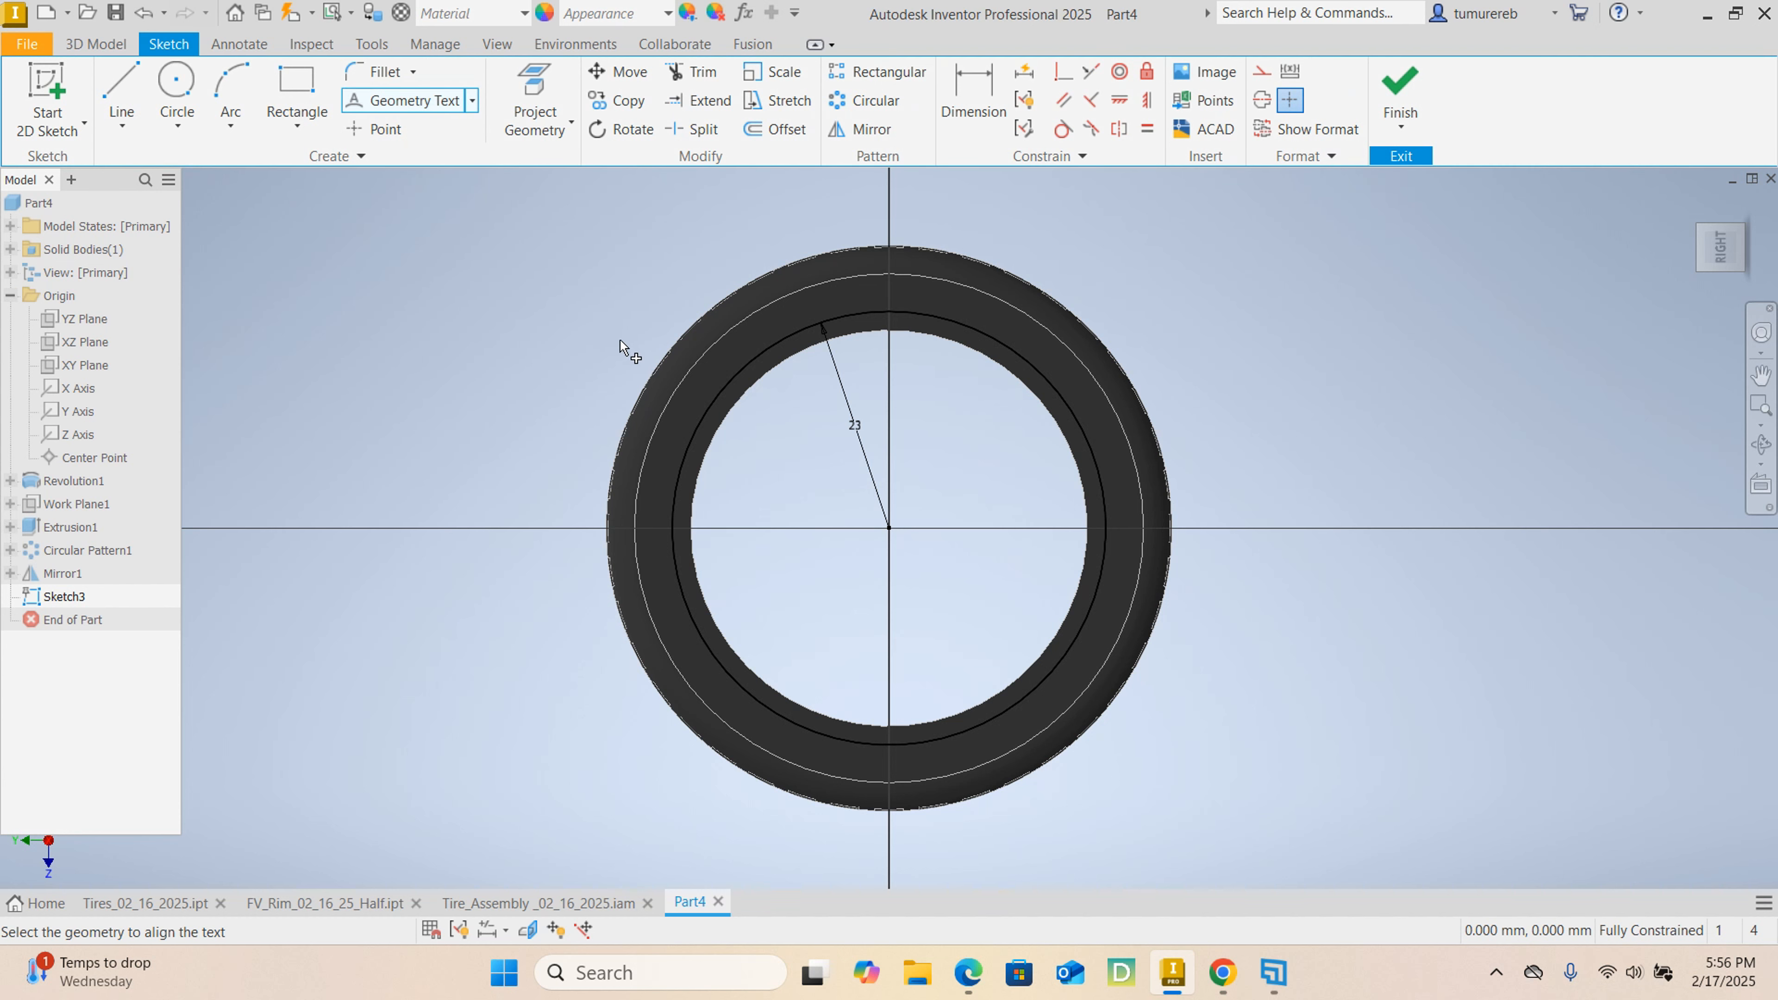
left_click(734, 378)
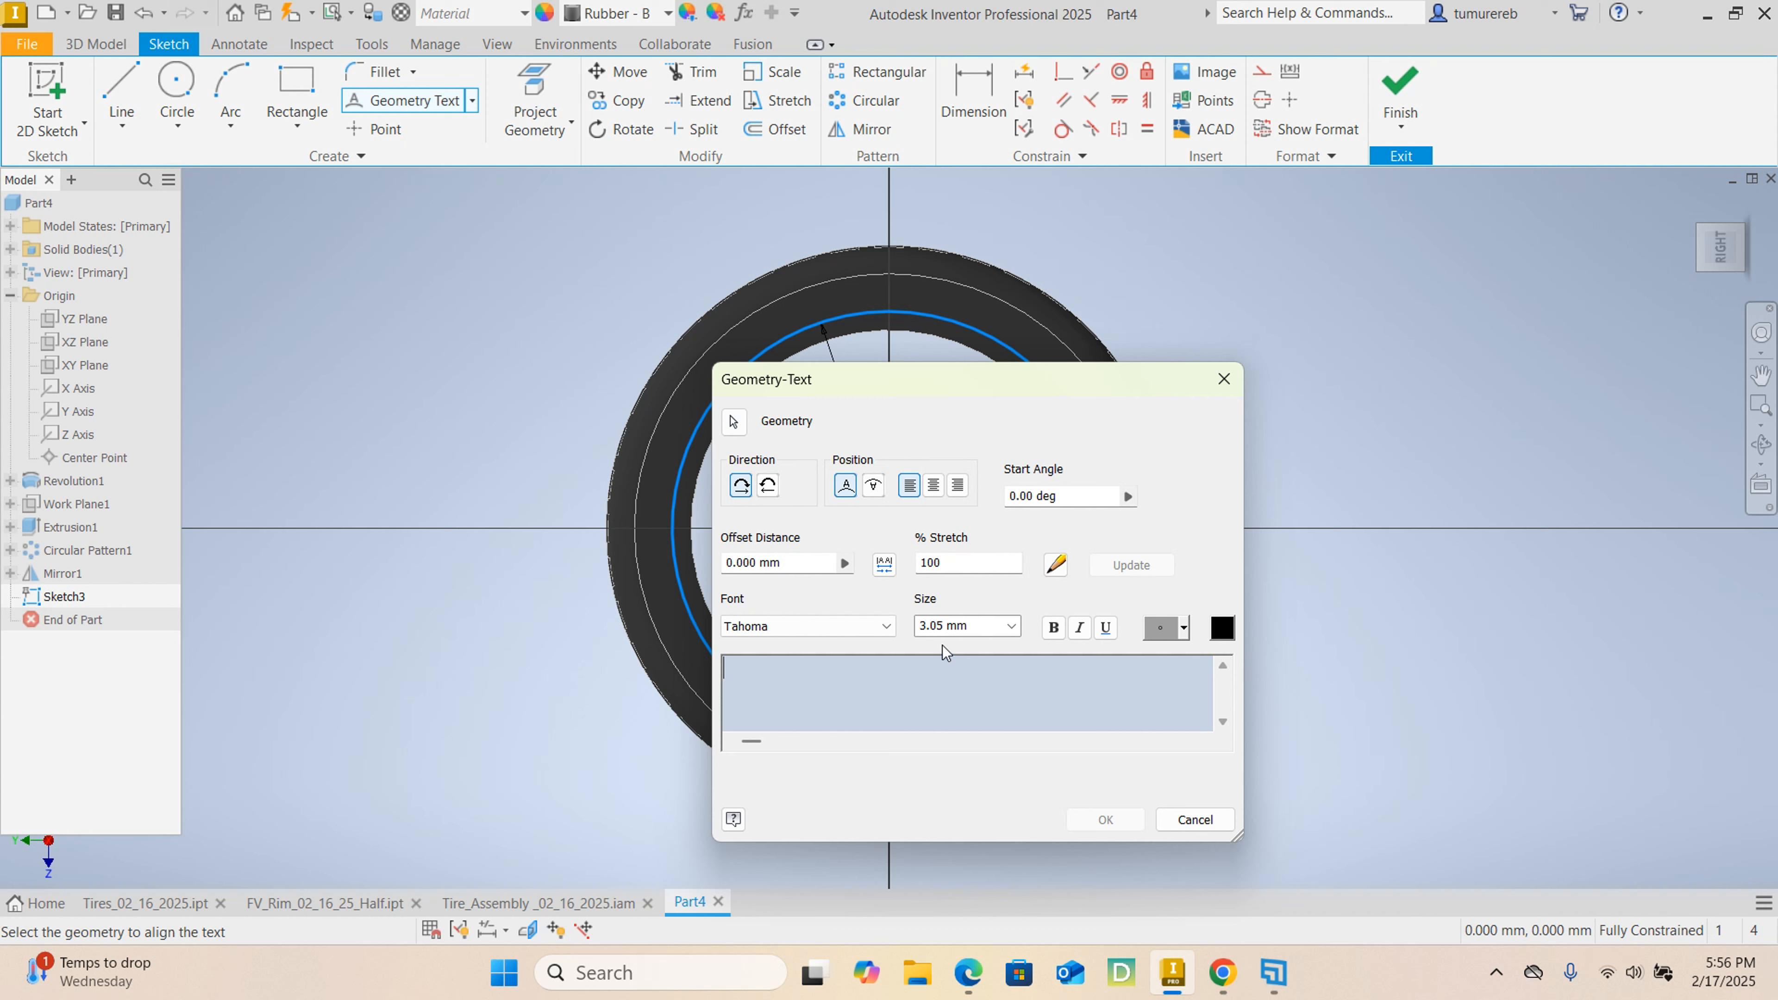
type("GOODTe")
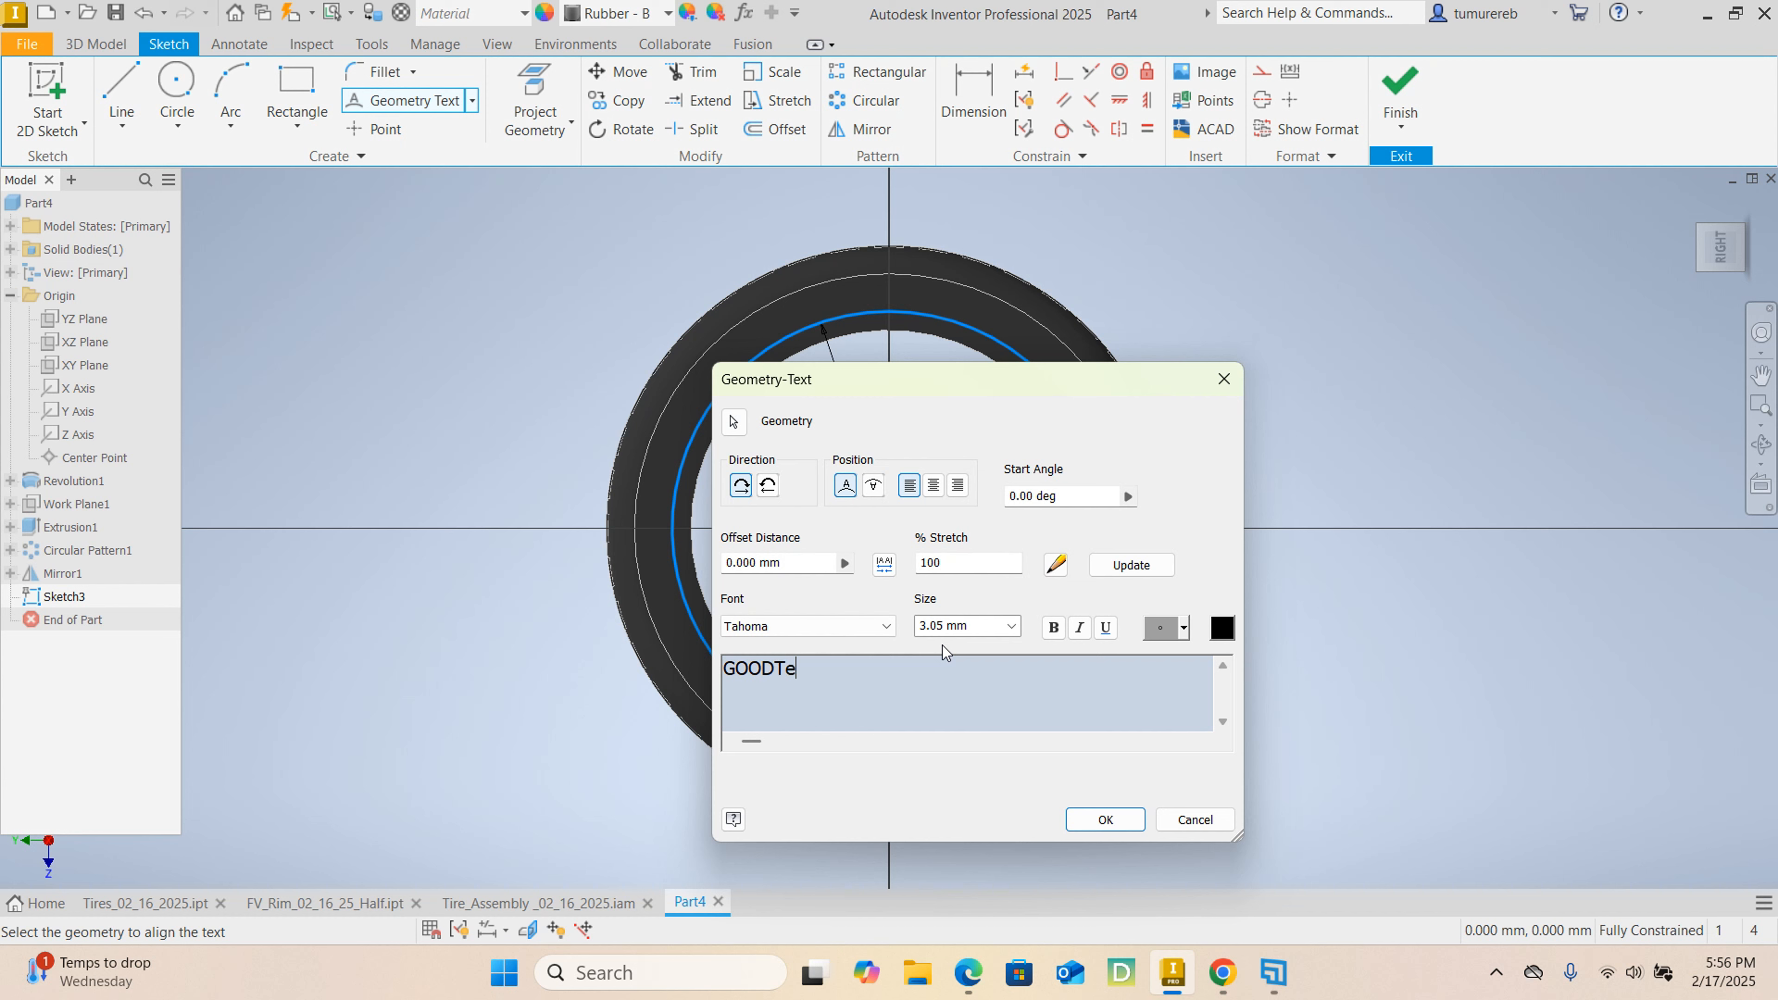
key("BackSpace")
key("BackSpace")
type("YEAR                        WR")
type("ANG")
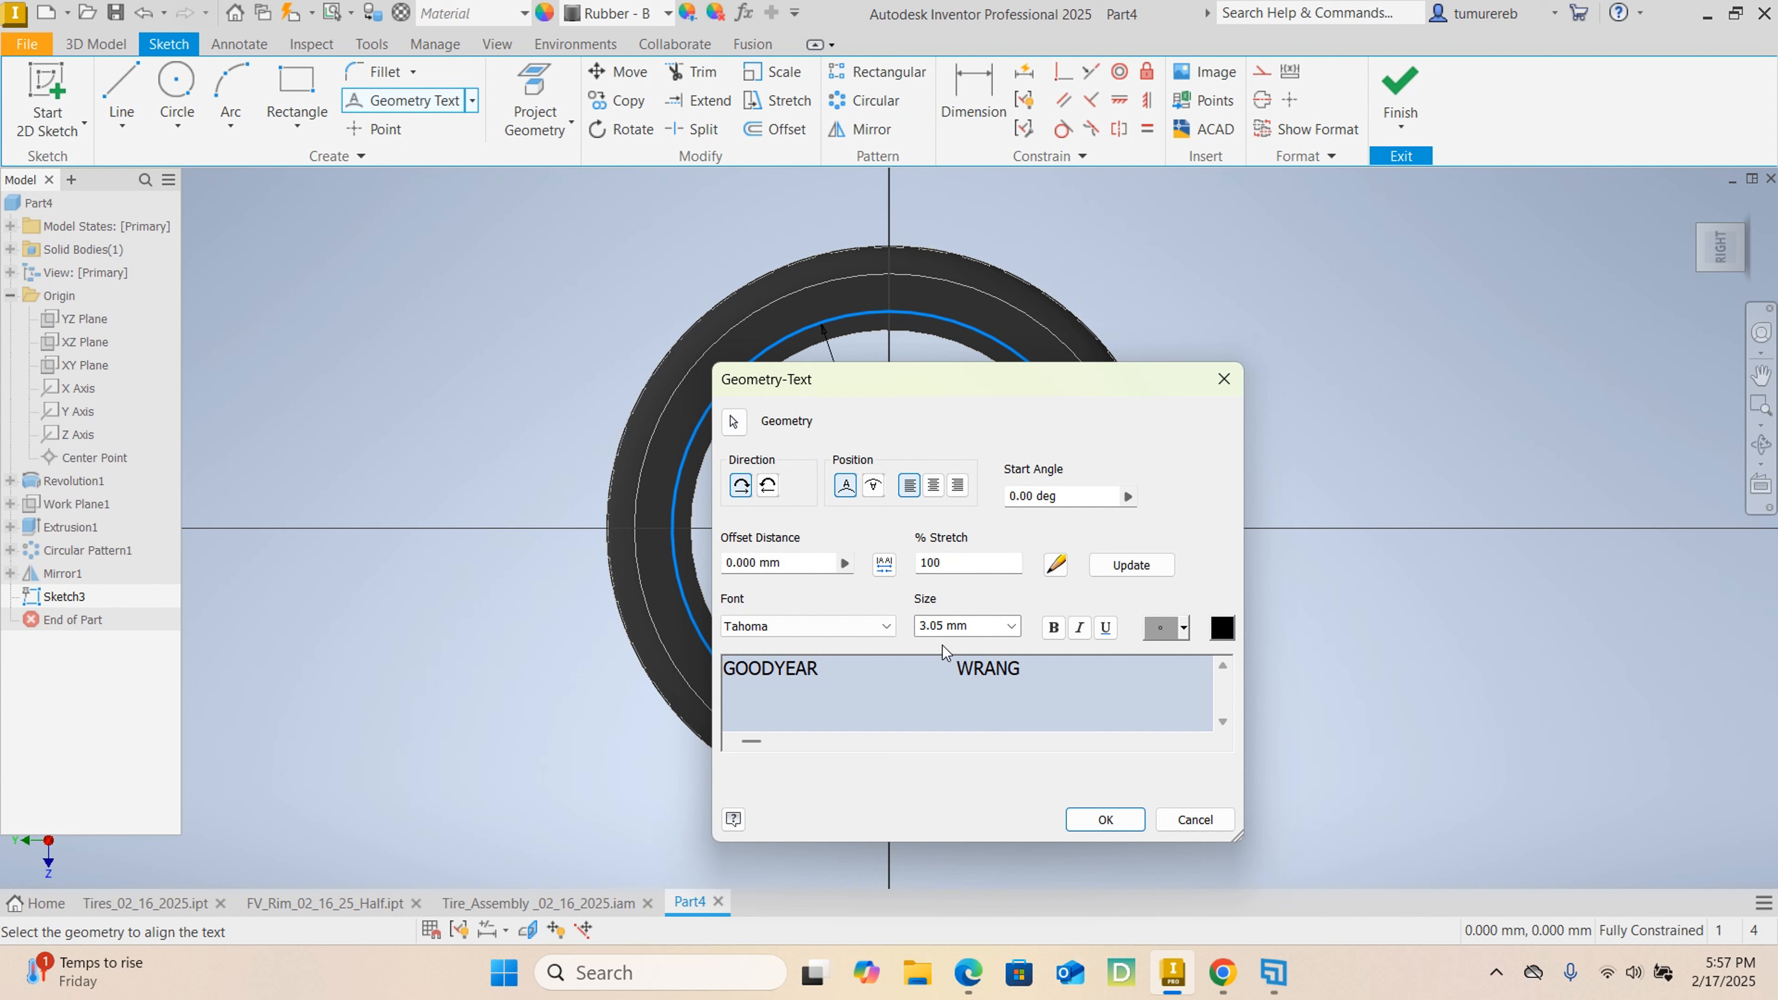
type("LER")
Change the font of the whole GOODYEAR WRANGLER text to Arial Black.
left_click_drag(1073, 667, 692, 667)
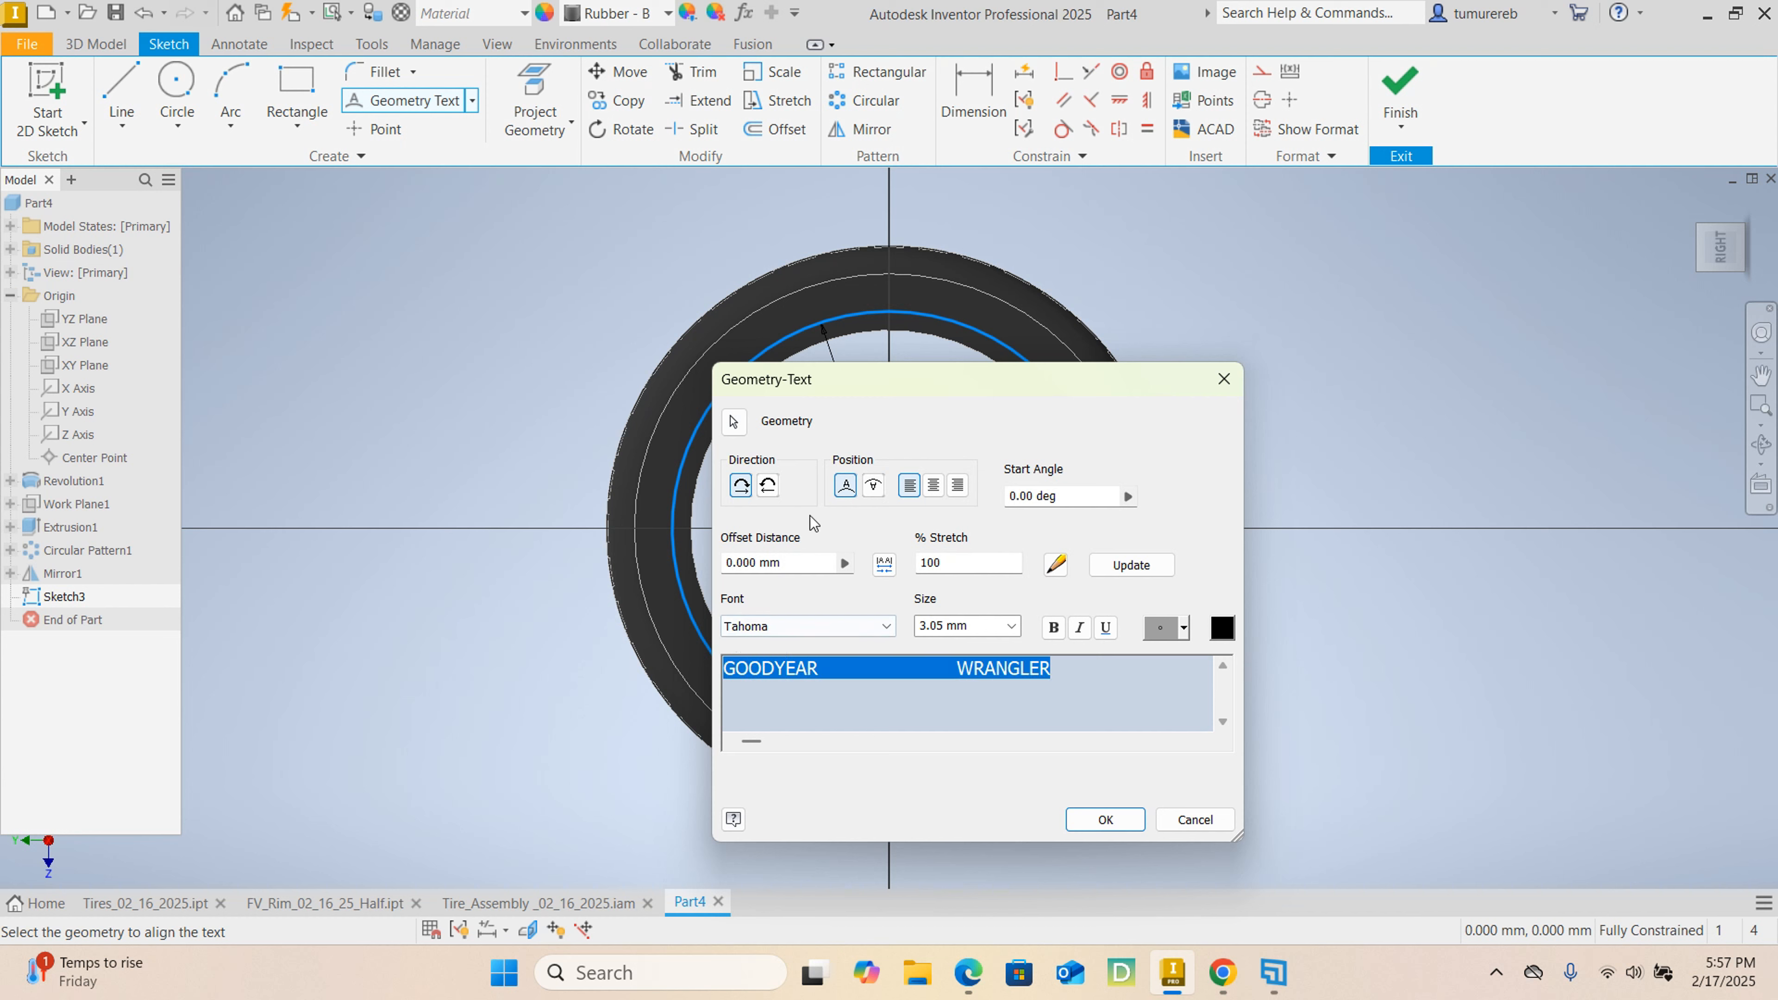
left_click(808, 632)
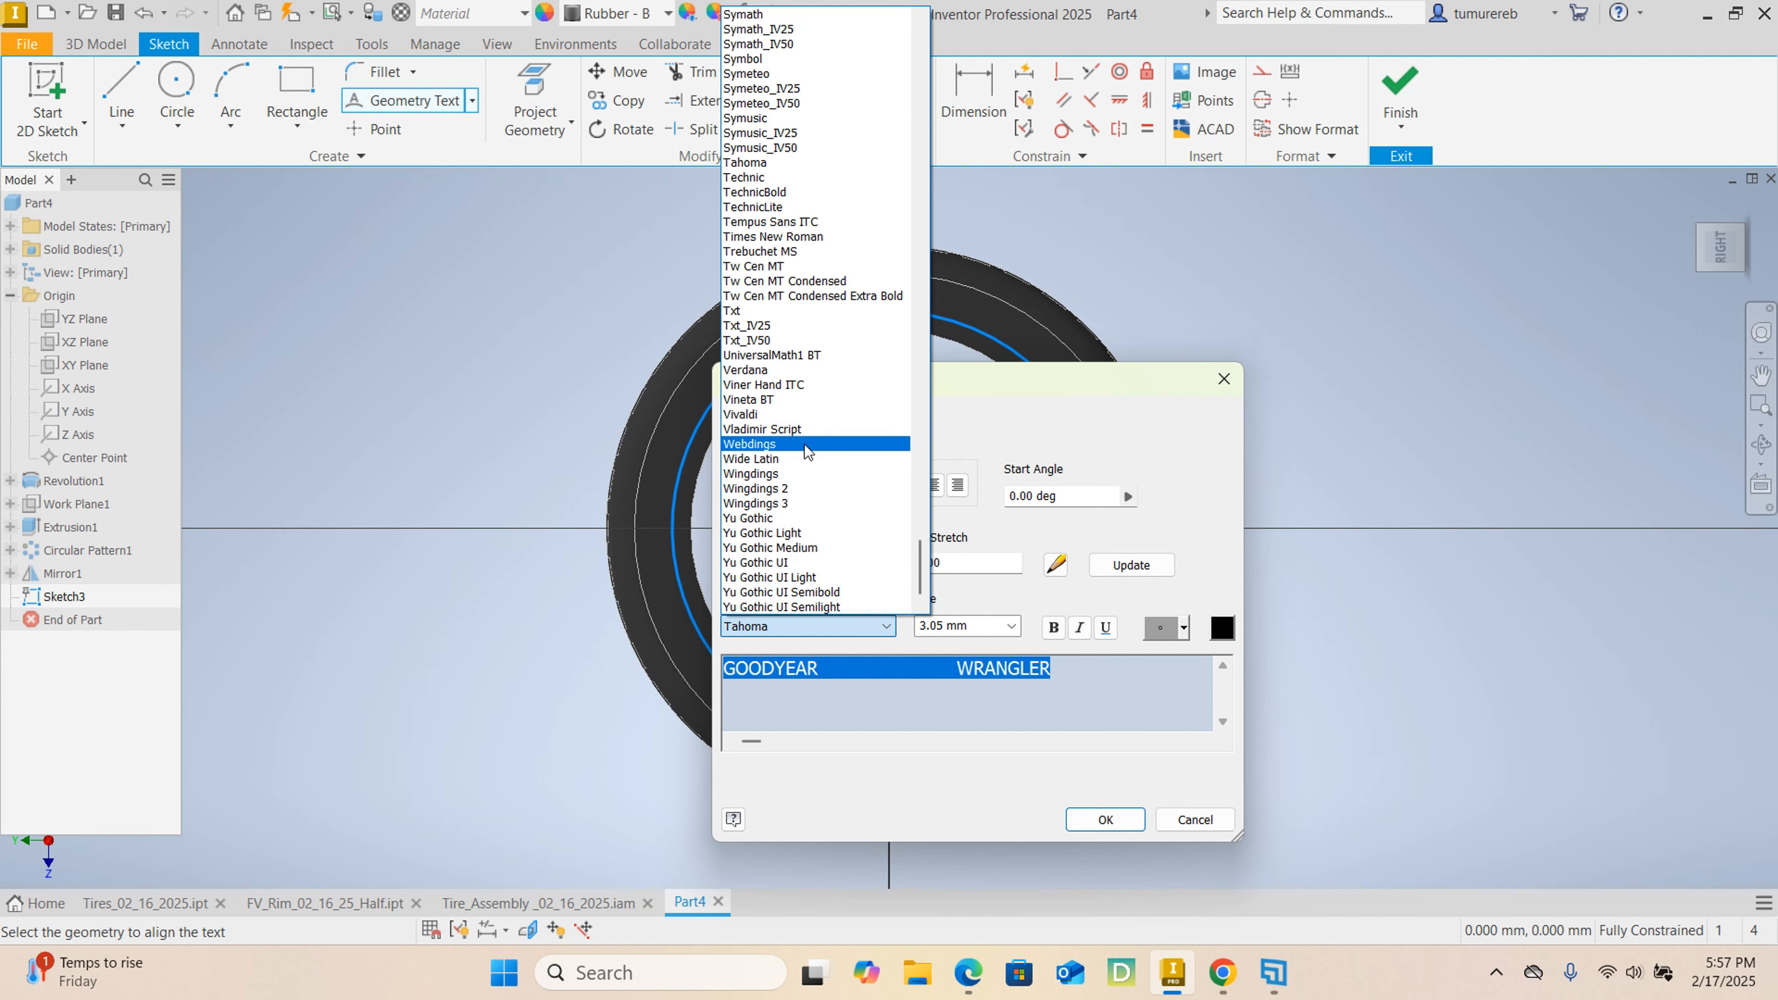
scroll(800, 432, "up", 4)
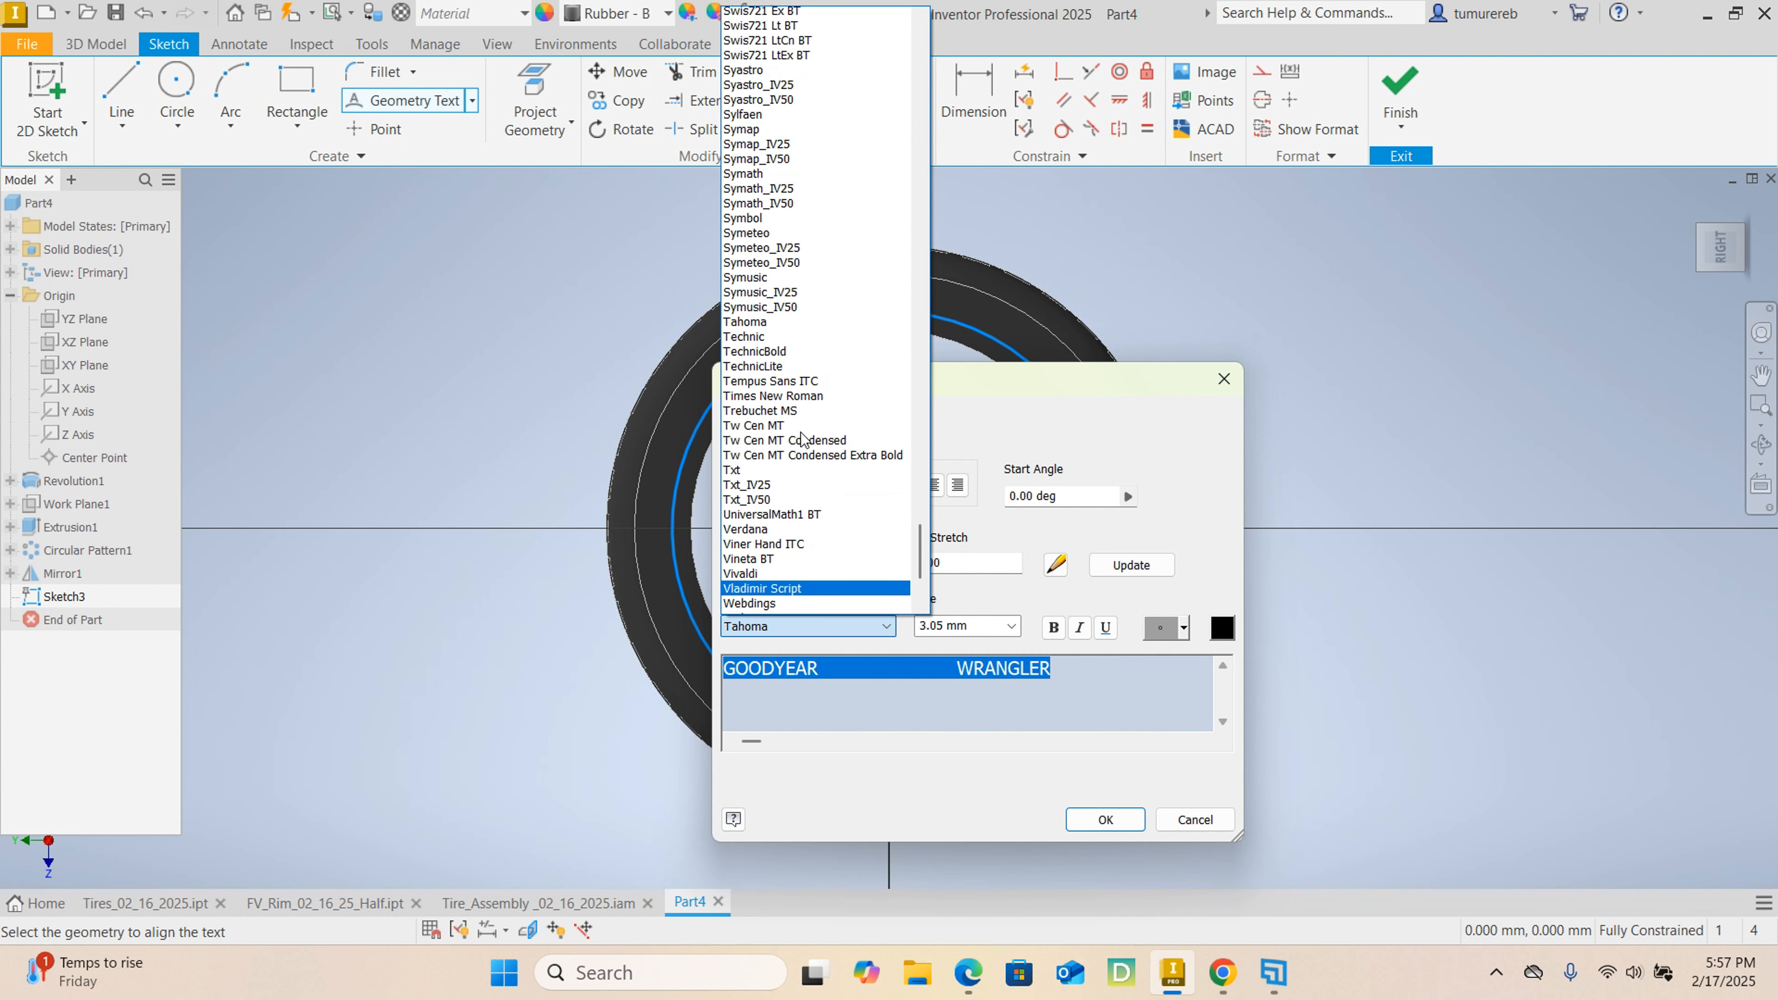
key("Home")
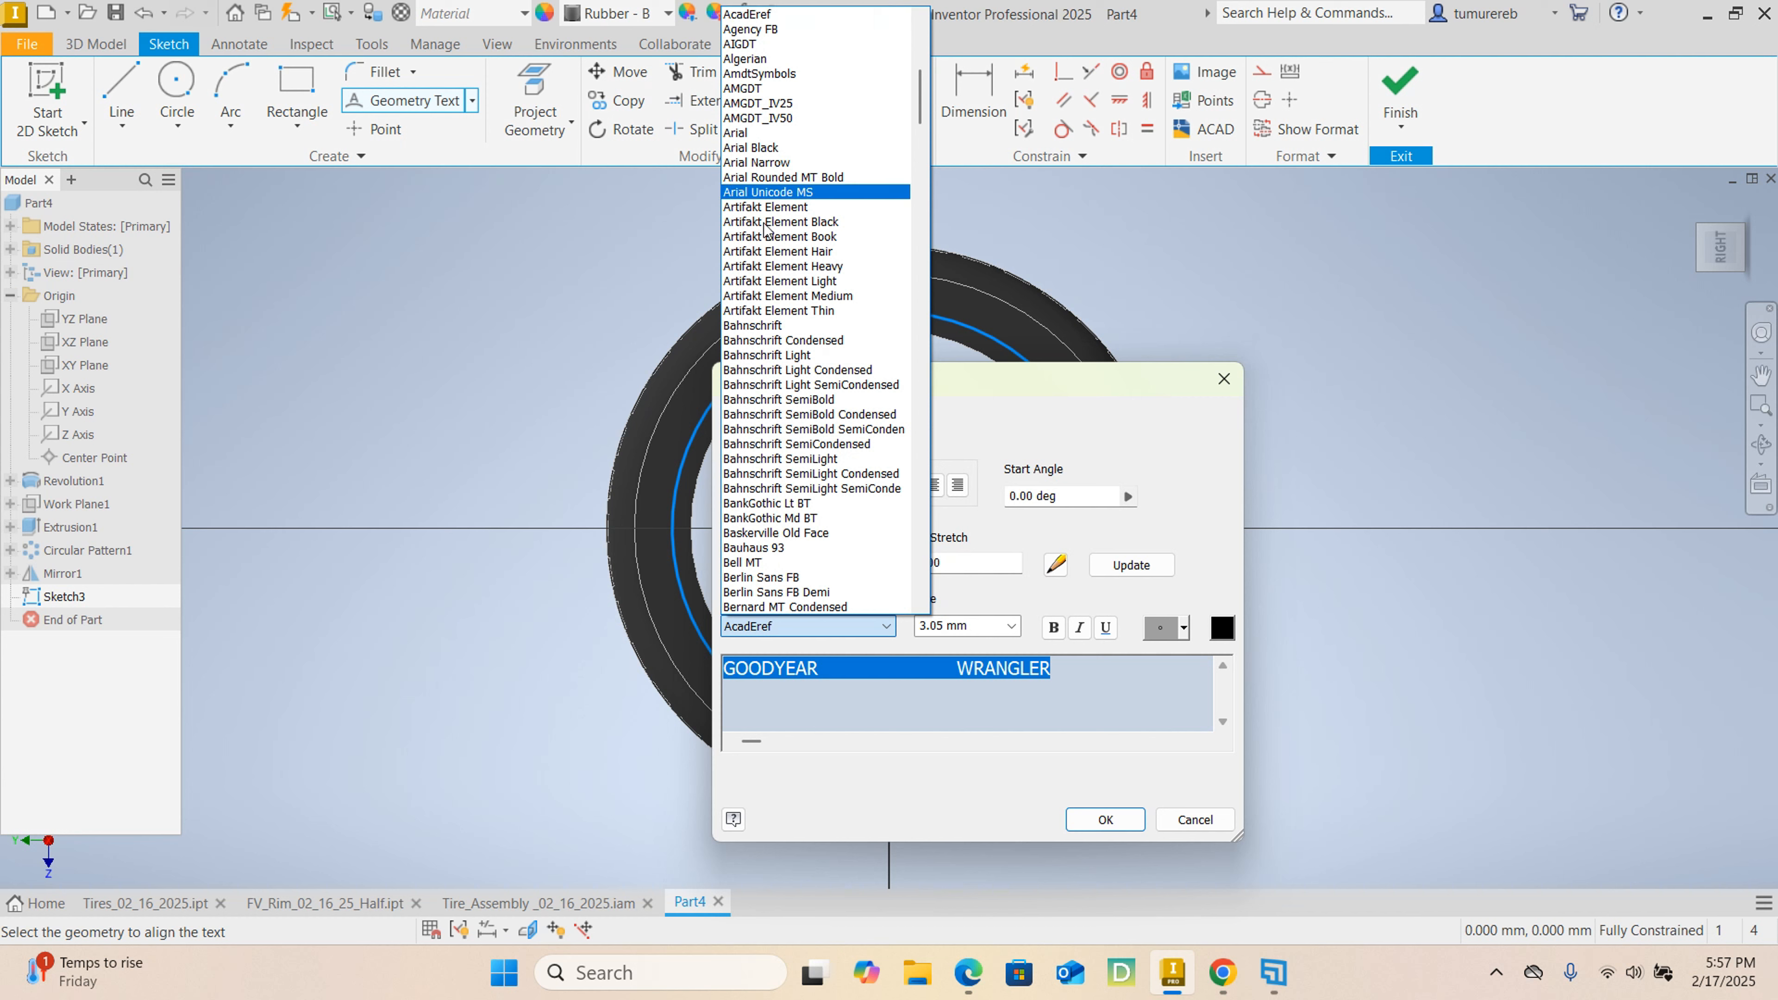
scroll(806, 306, "down", 2)
scroll(807, 306, "down", 8)
scroll(838, 371, "up", 11)
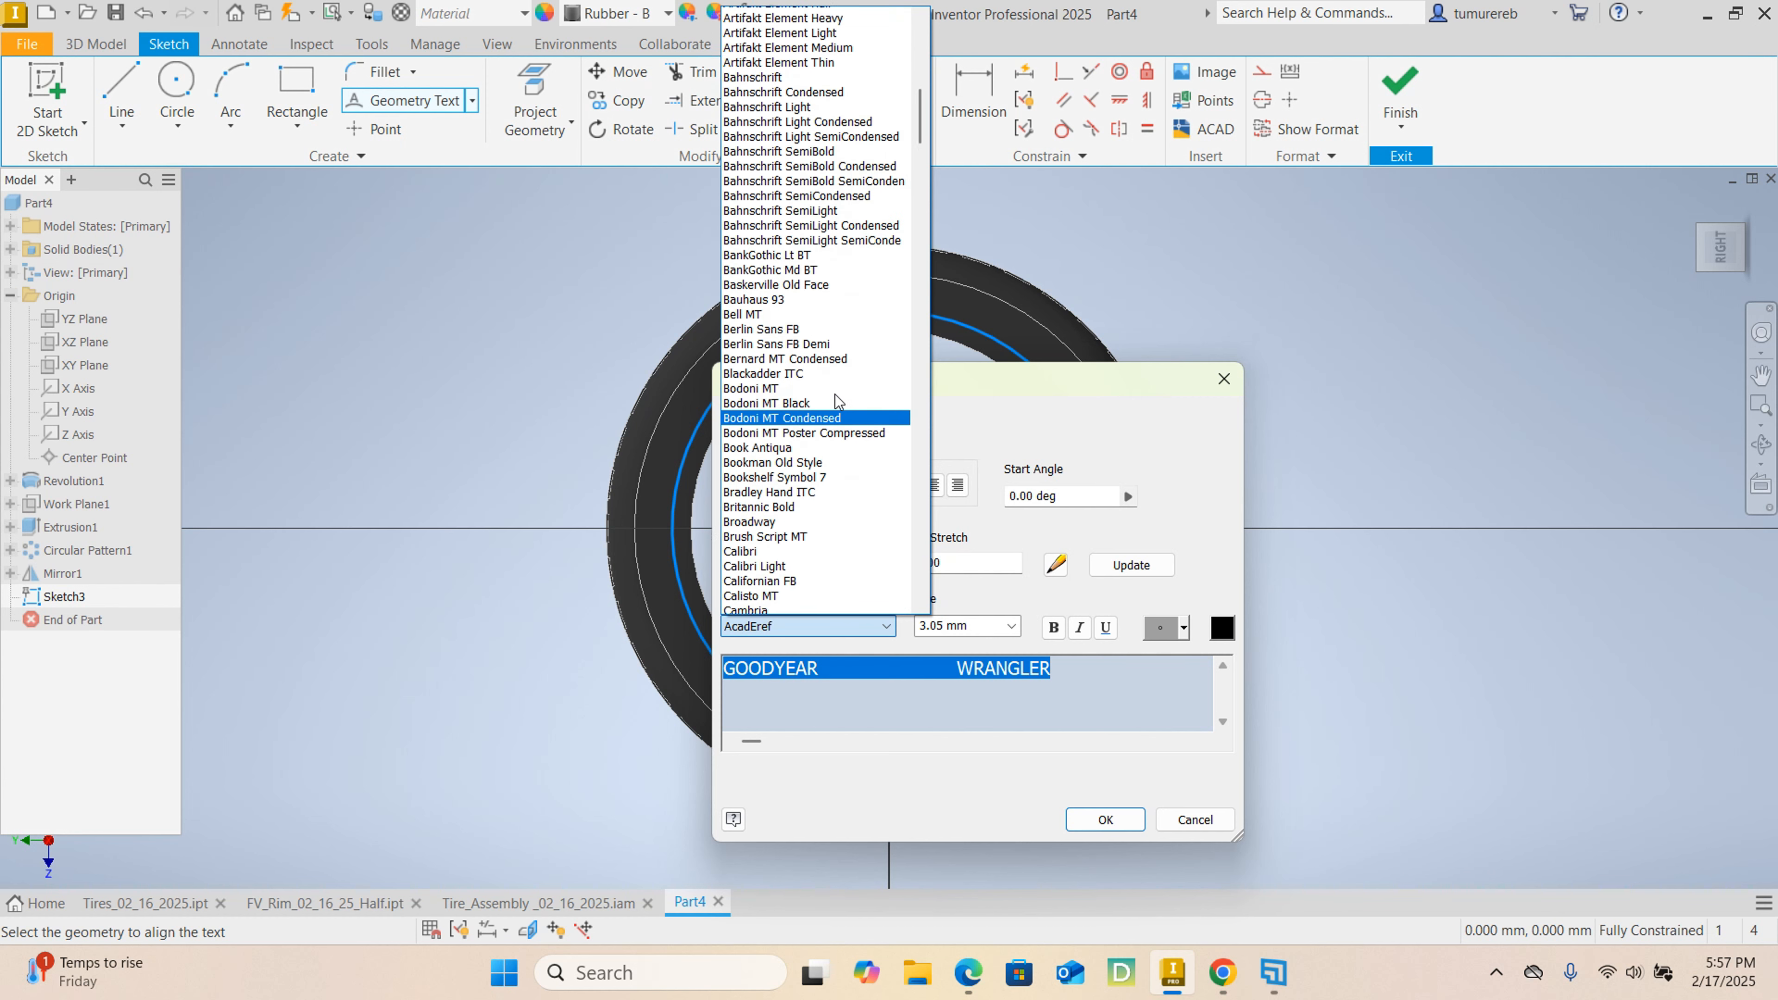
scroll(838, 372, "up", 4)
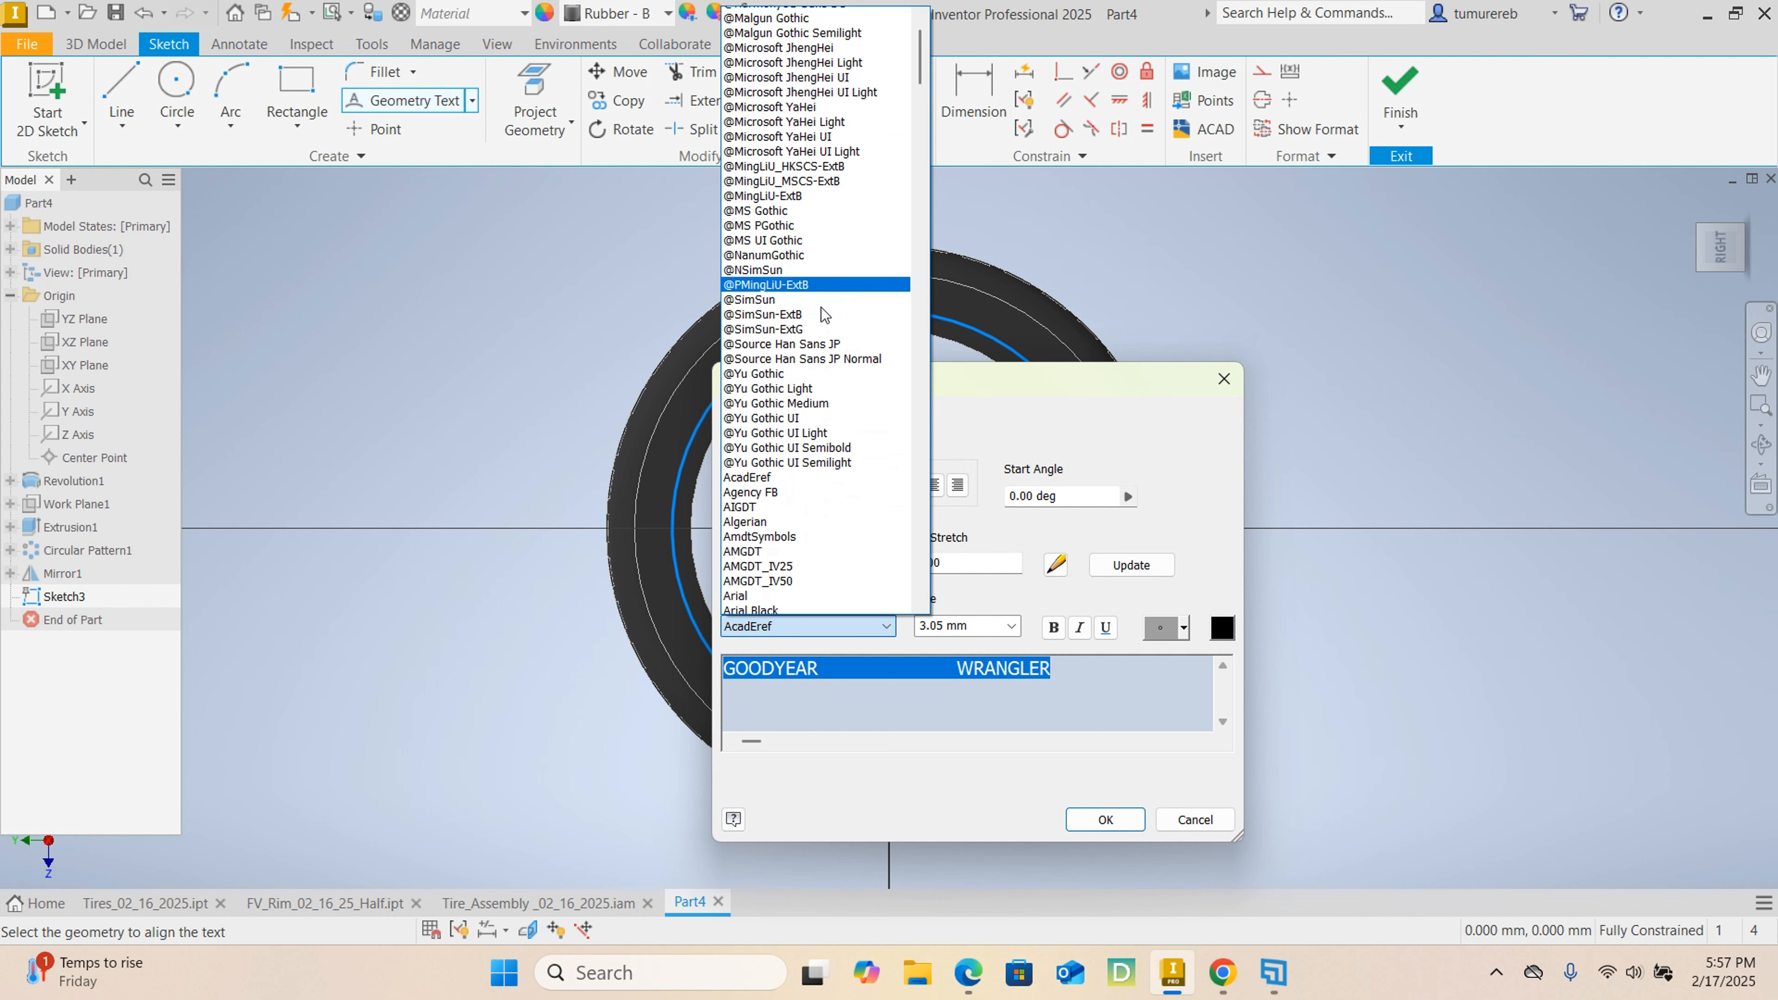
scroll(823, 314, "down", 4)
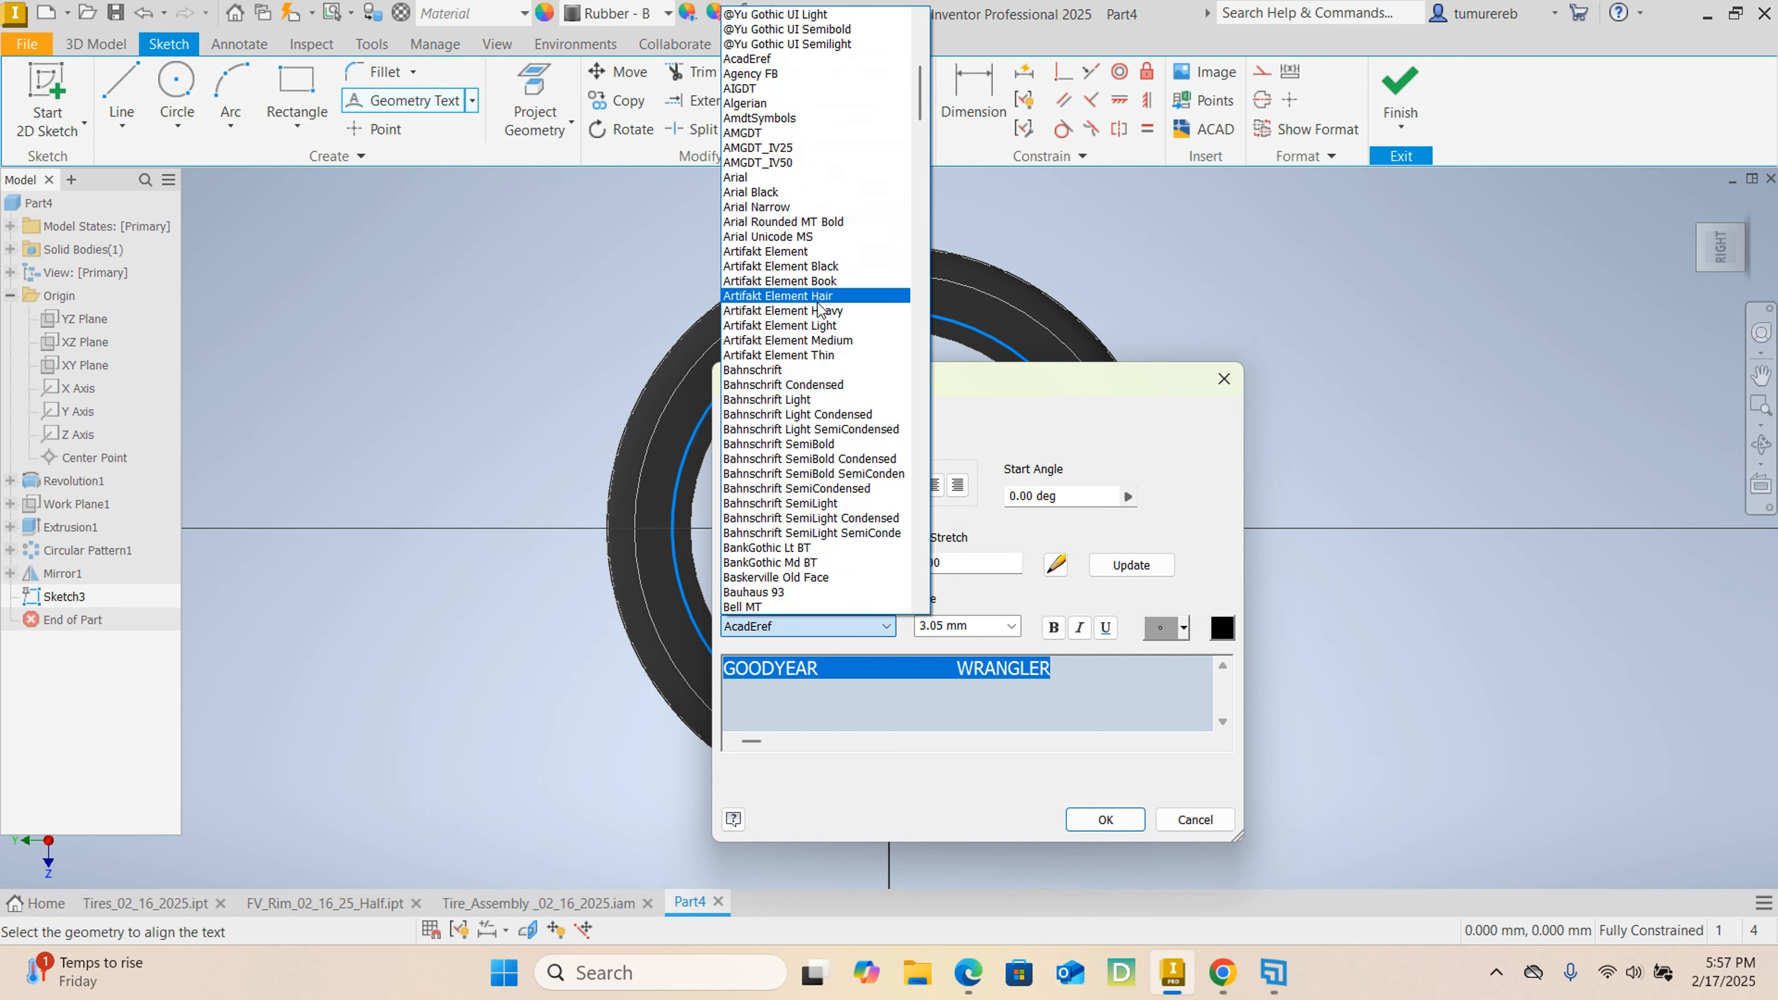
left_click(772, 195)
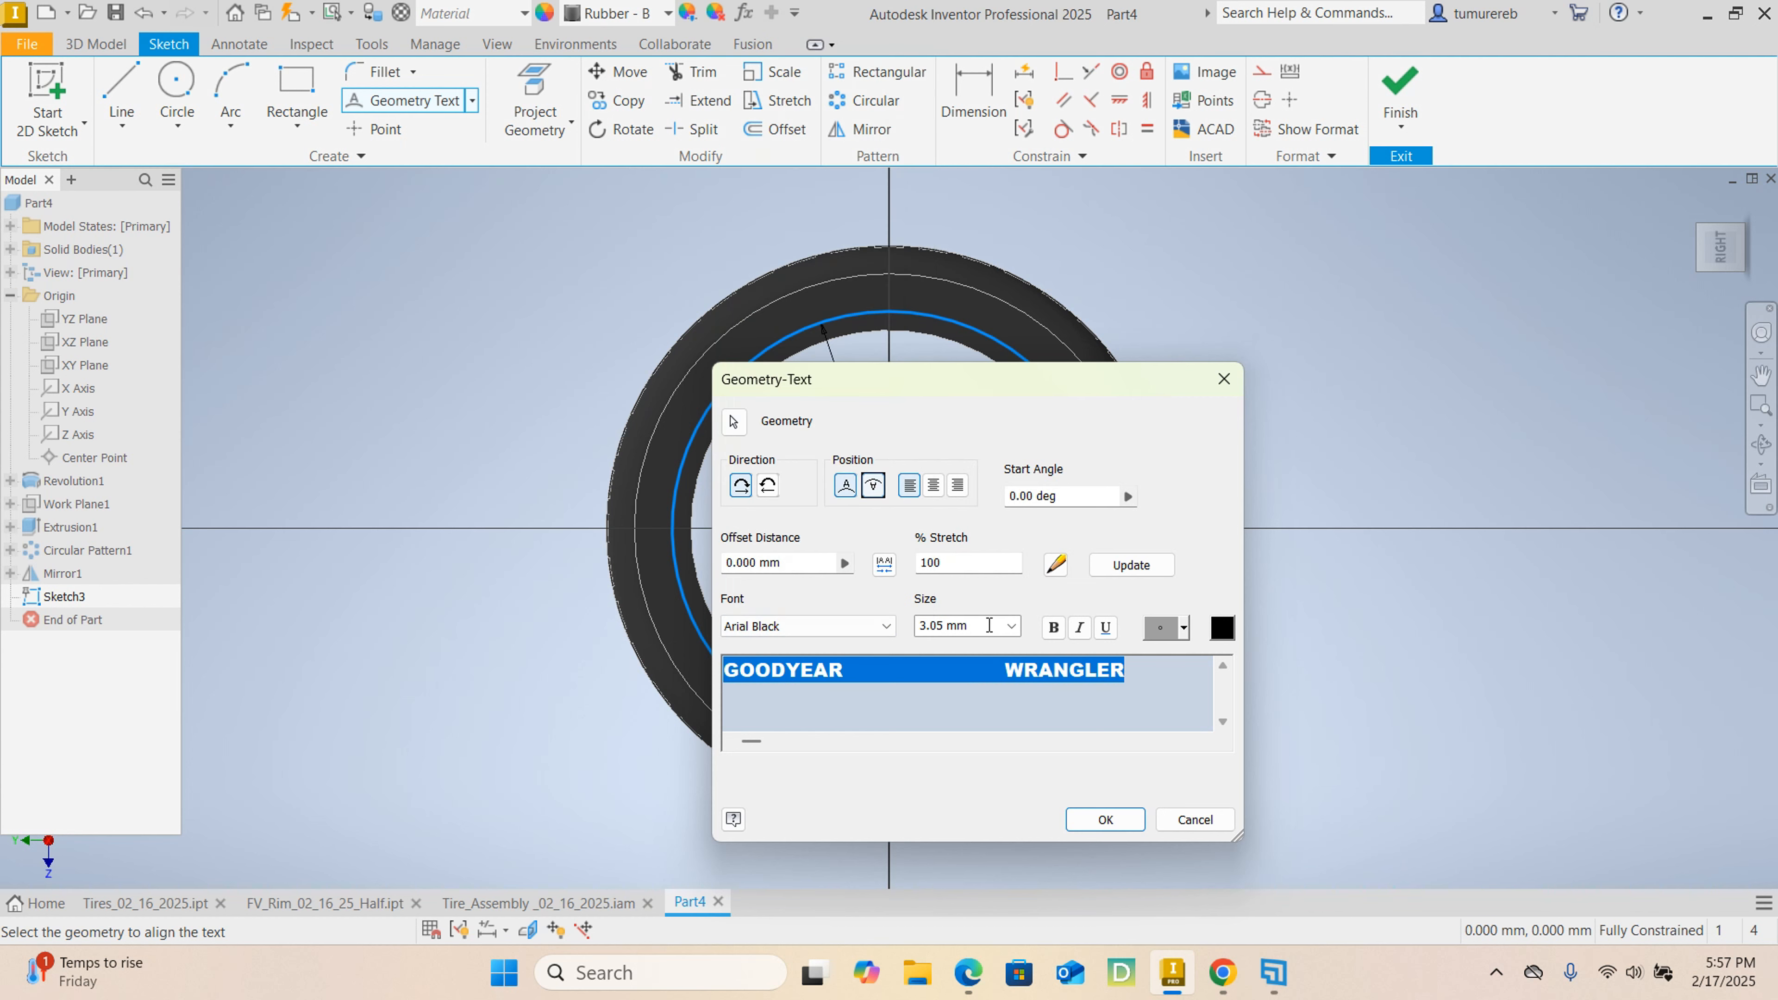
Set the lettering size to 4 mm, place the text along the circle and finish the sketch.
left_click(974, 620)
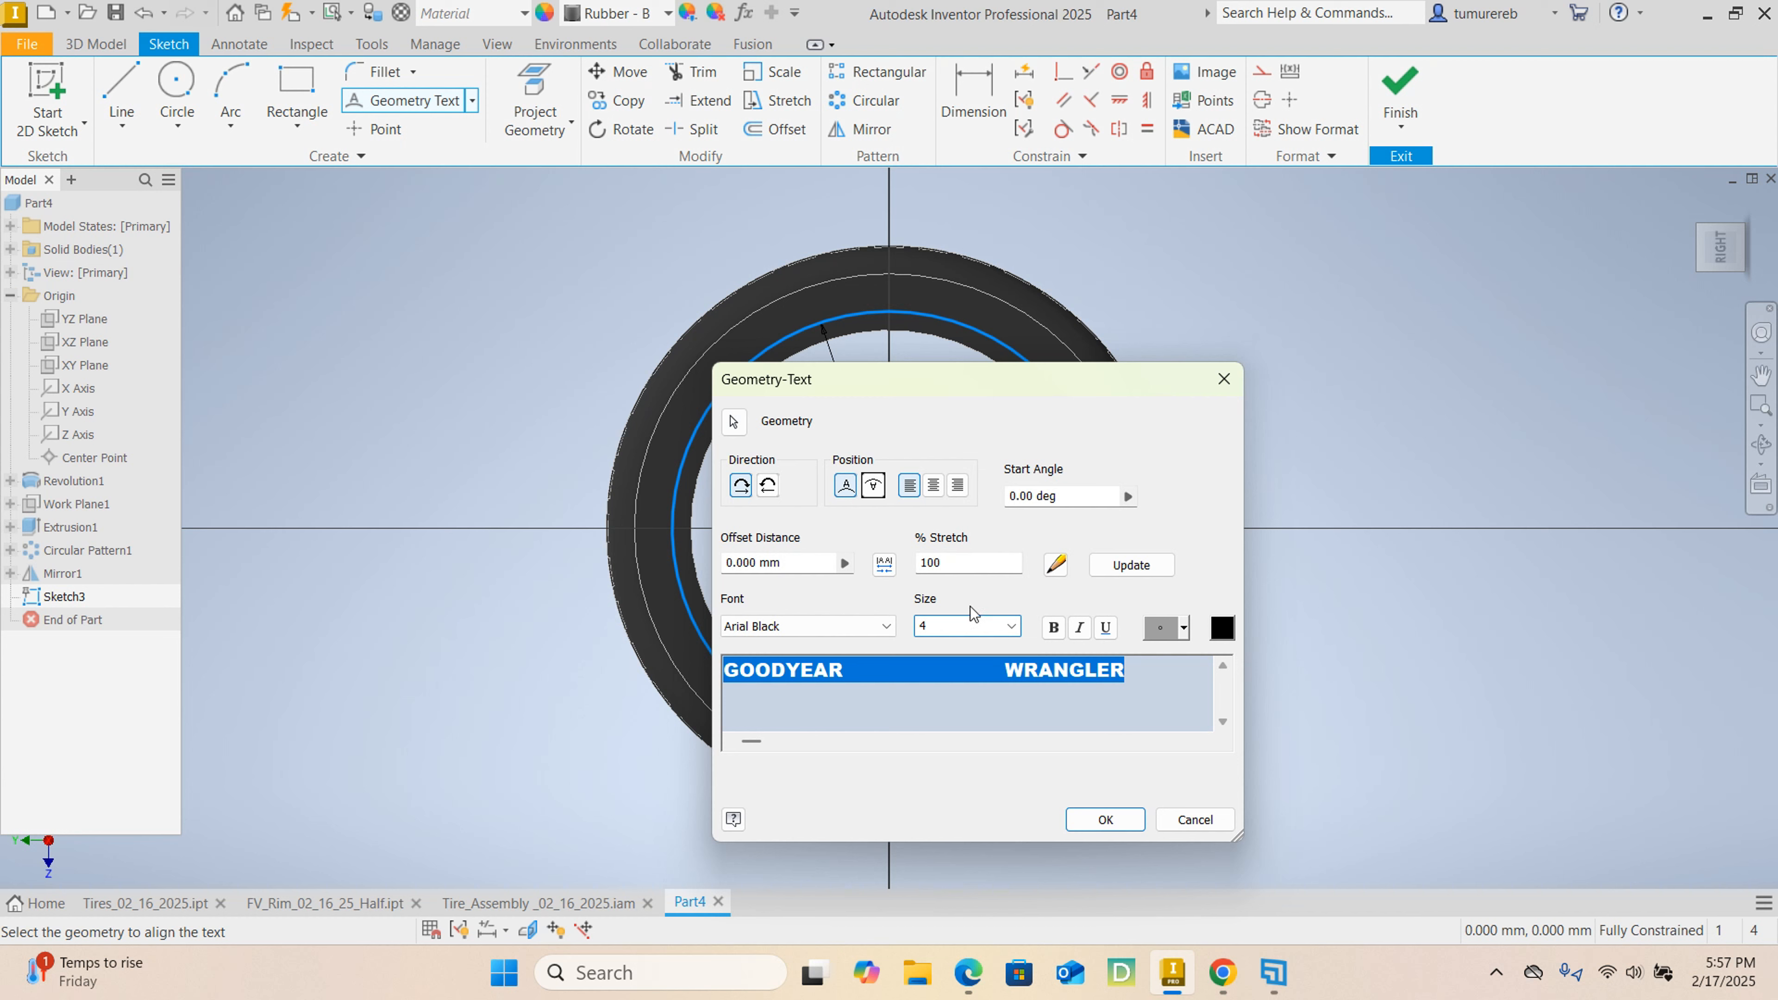
left_click(1104, 820)
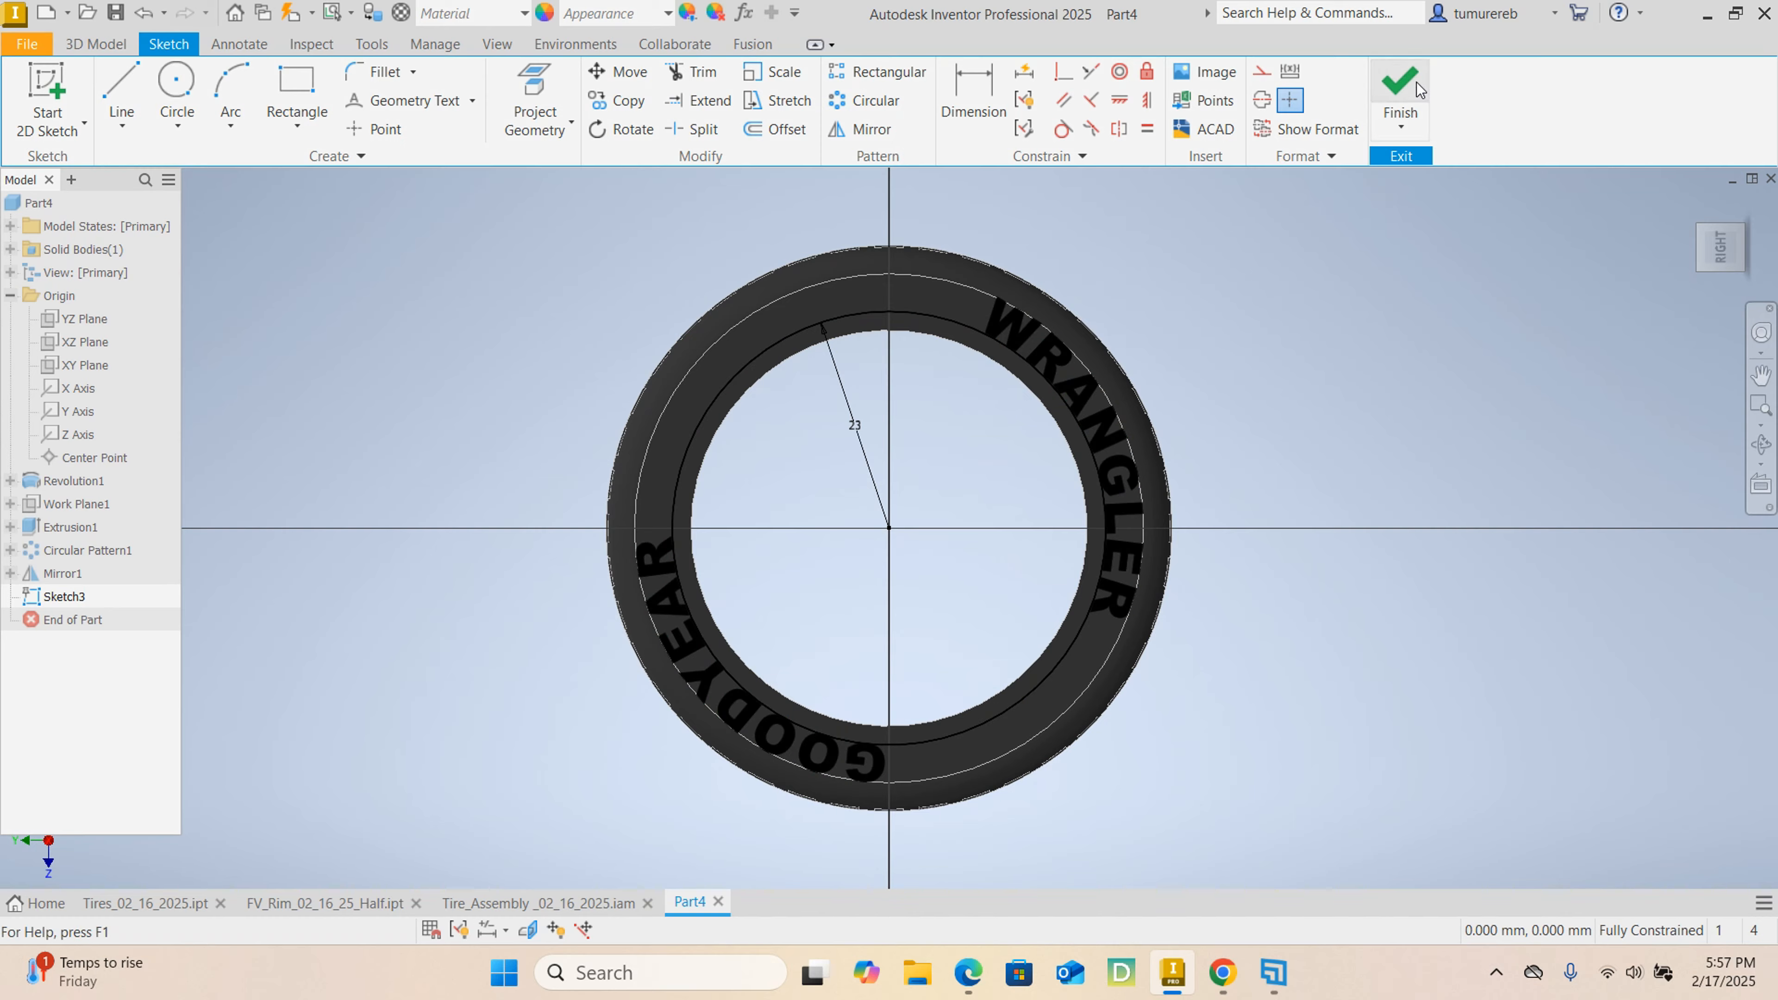
left_click(1400, 91)
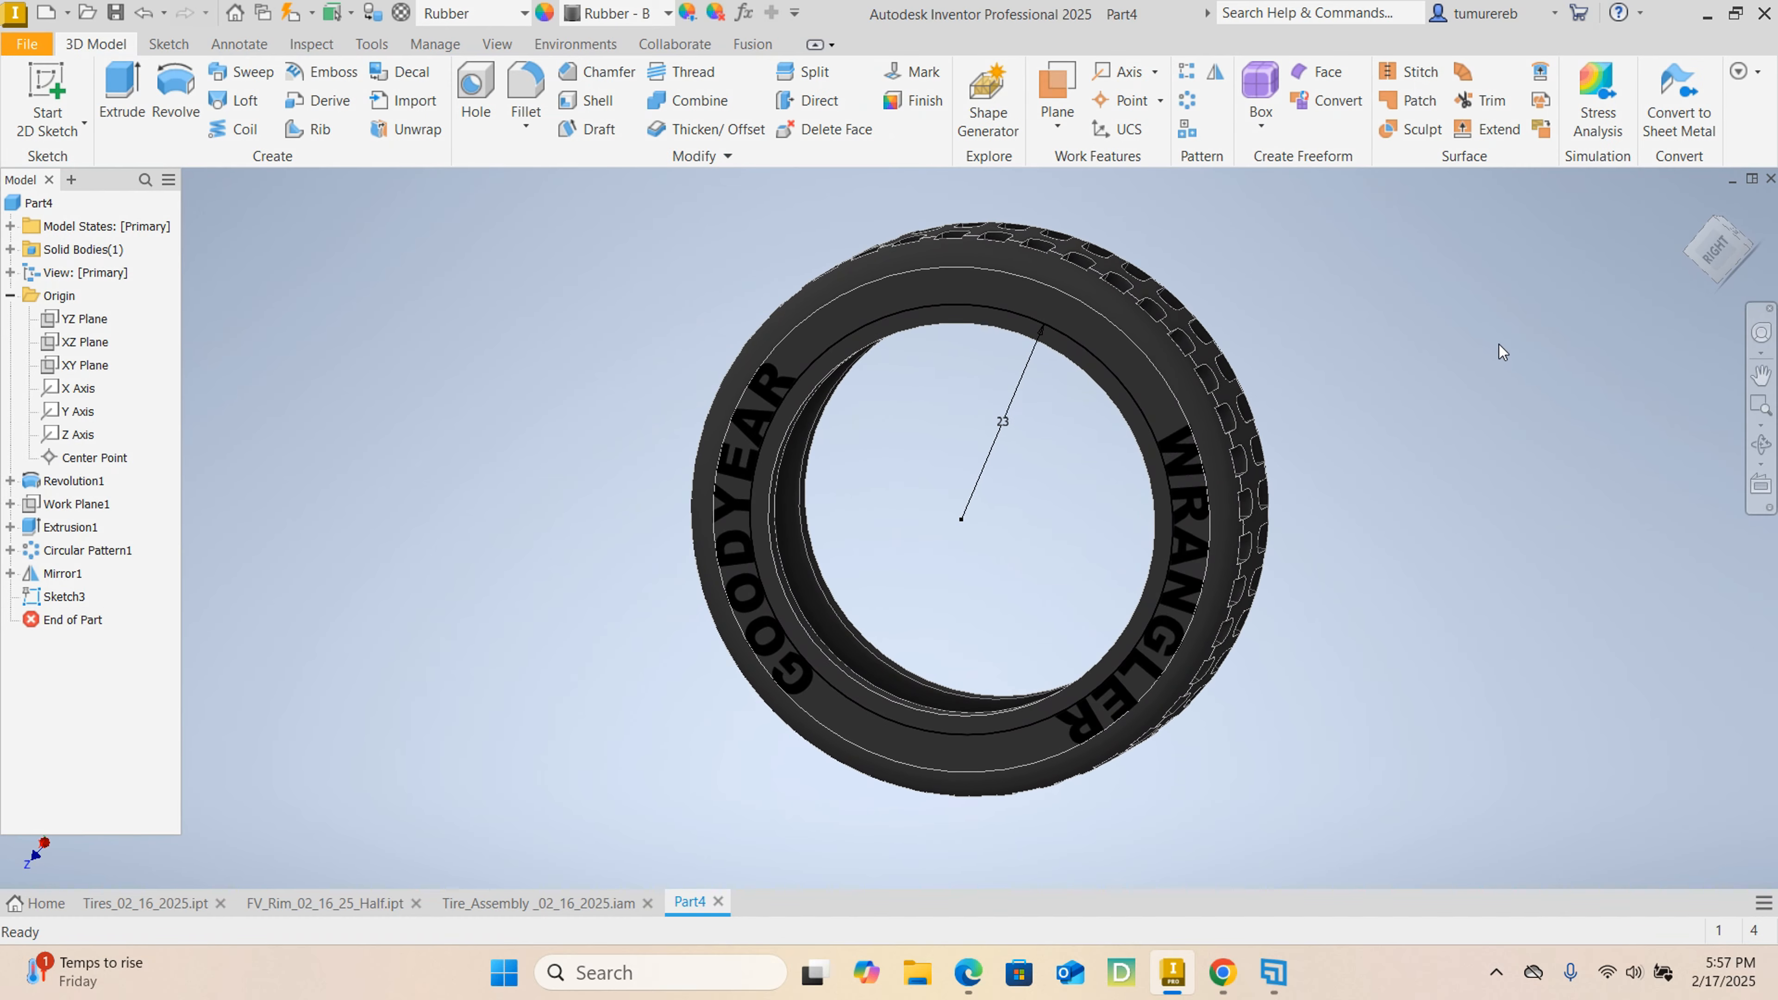
Try to engrave the GOODYEAR WRANGLER text 1 mm deep with reversed direction, wrapped to the tire's flat annular side face.
mouse_move(1502, 367)
middle_mouse_down("shift")
mouse_move(1464, 381)
mouse_move(1678, 401)
mouse_move(1531, 322)
mouse_move(1583, 360)
middle_mouse_up("shift")
scroll(920, 281, "down", 5)
scroll(920, 281, "up", 4)
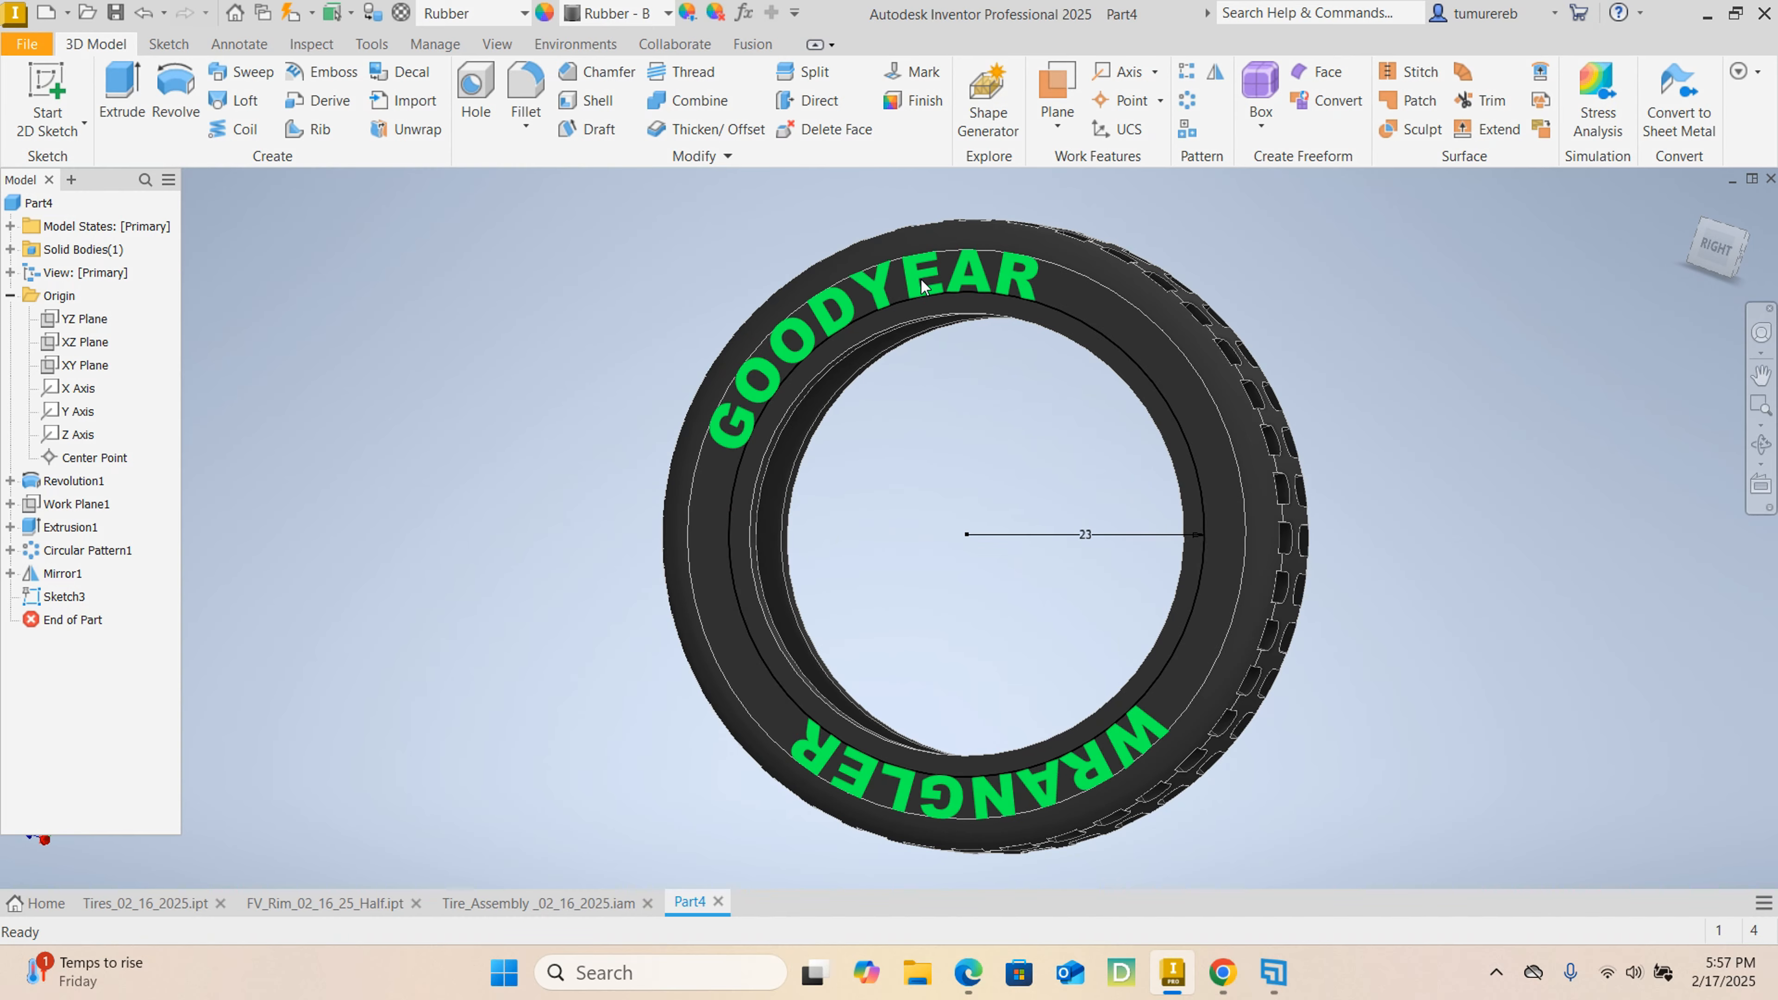
mouse_move(1175, 423)
middle_mouse_down("shift")
mouse_move(1214, 377)
mouse_move(1209, 454)
mouse_move(1230, 445)
middle_mouse_up("shift")
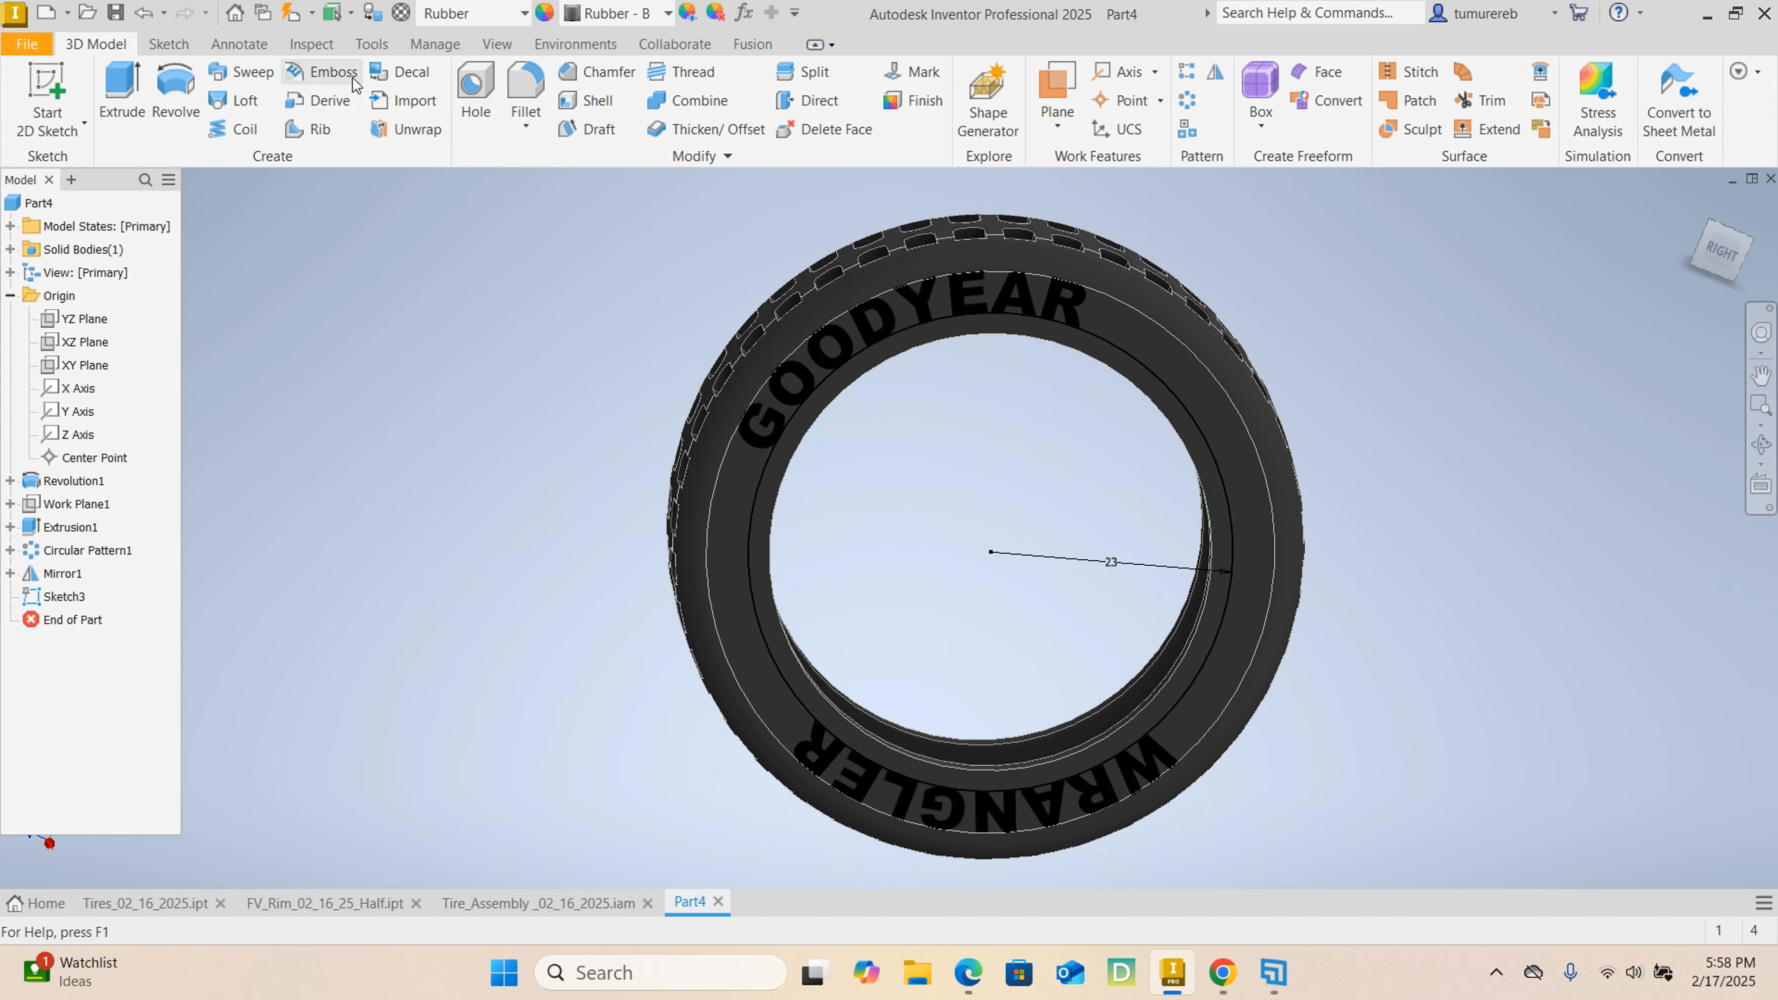
left_click(334, 77)
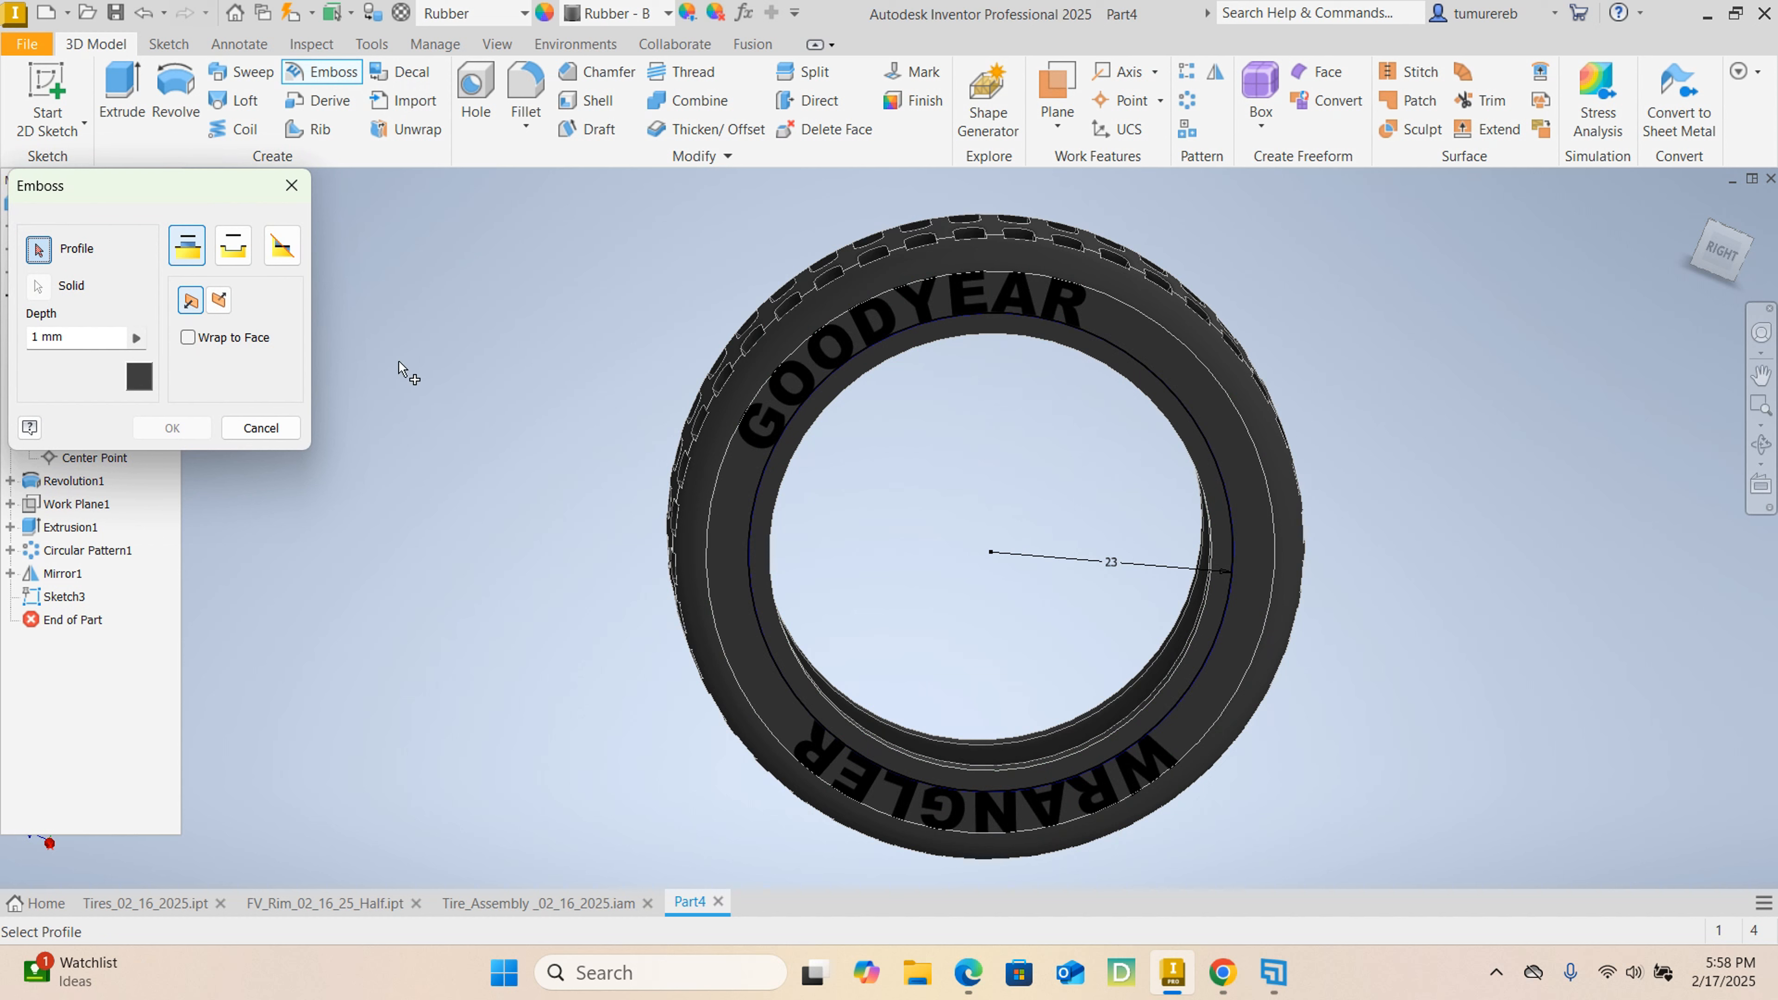
left_click(854, 333)
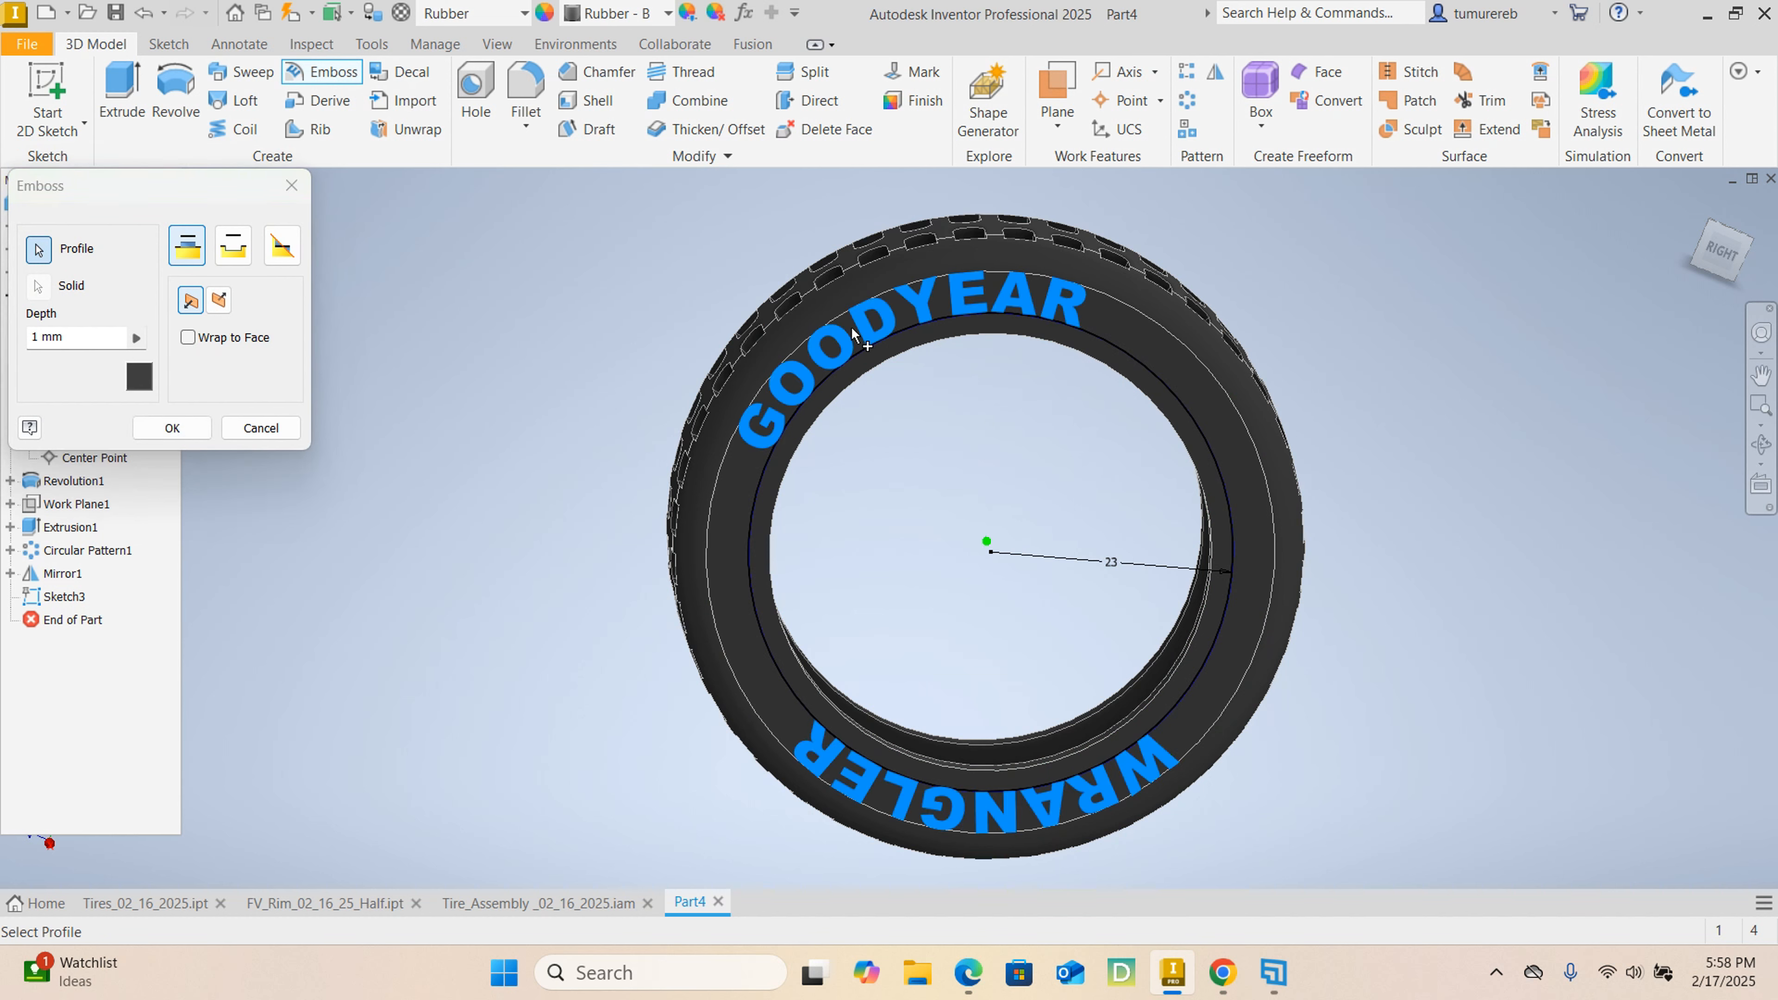
left_click(234, 247)
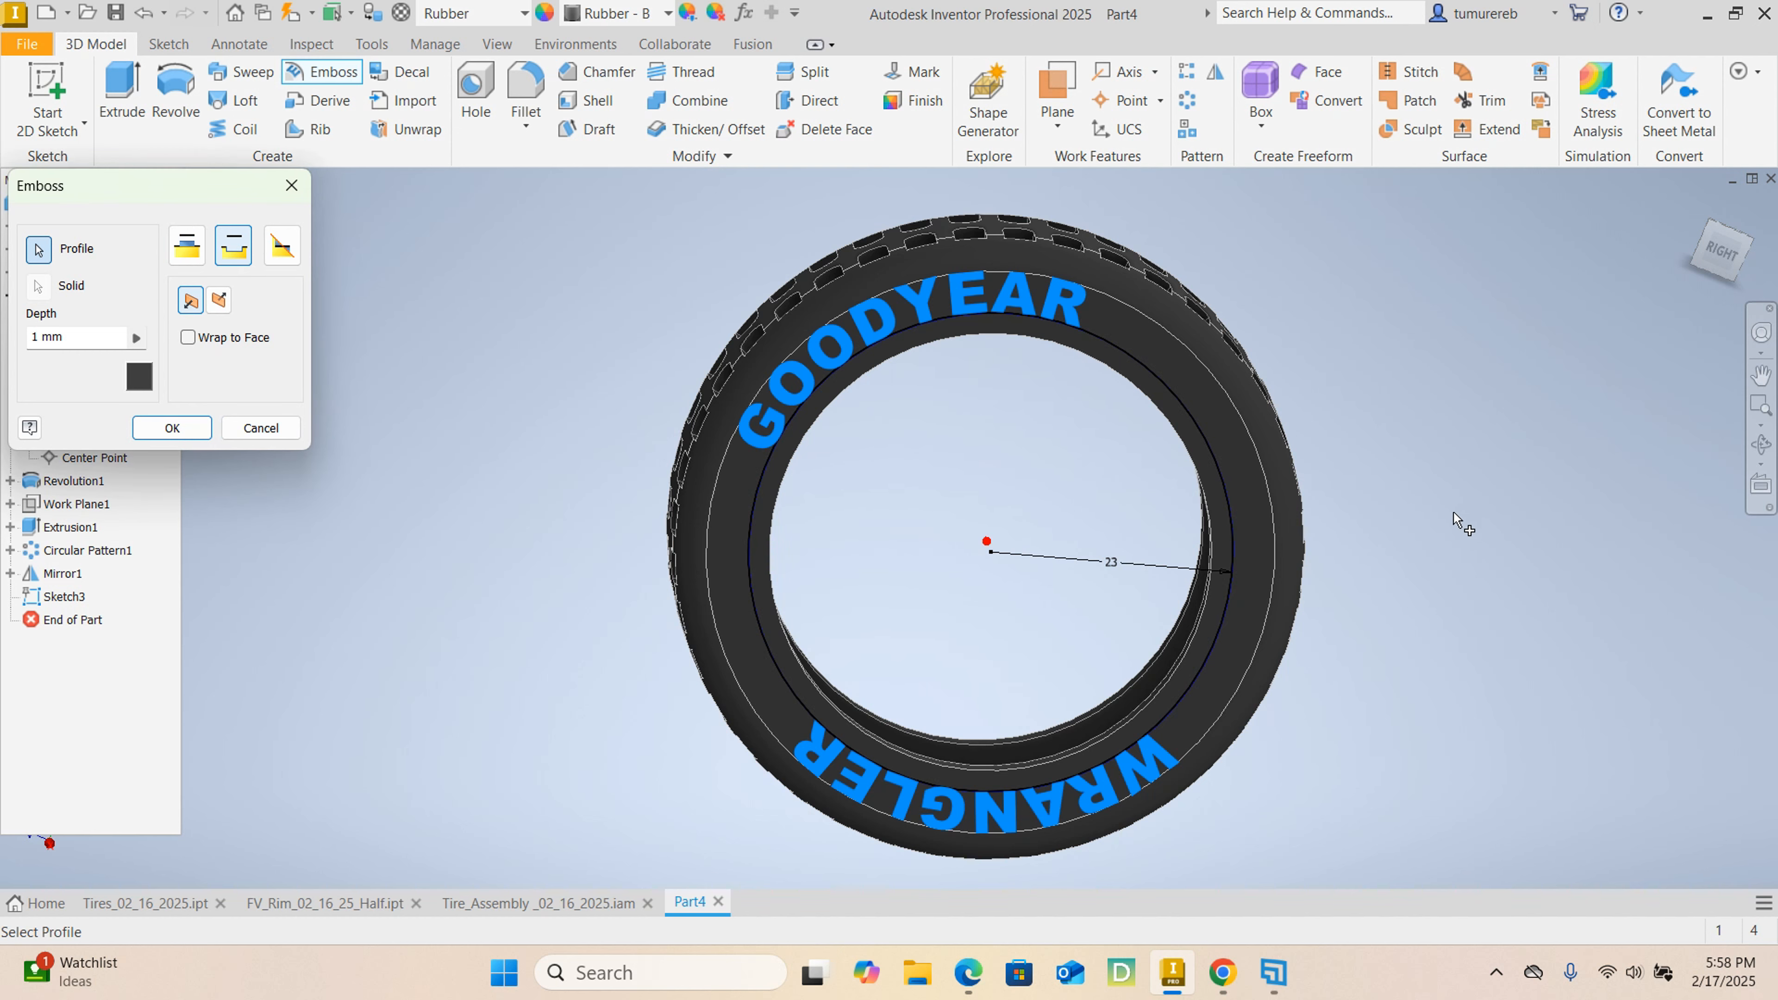
mouse_move(1444, 611)
middle_mouse_down("shift")
mouse_move(1488, 641)
mouse_move(1453, 617)
middle_mouse_up("shift")
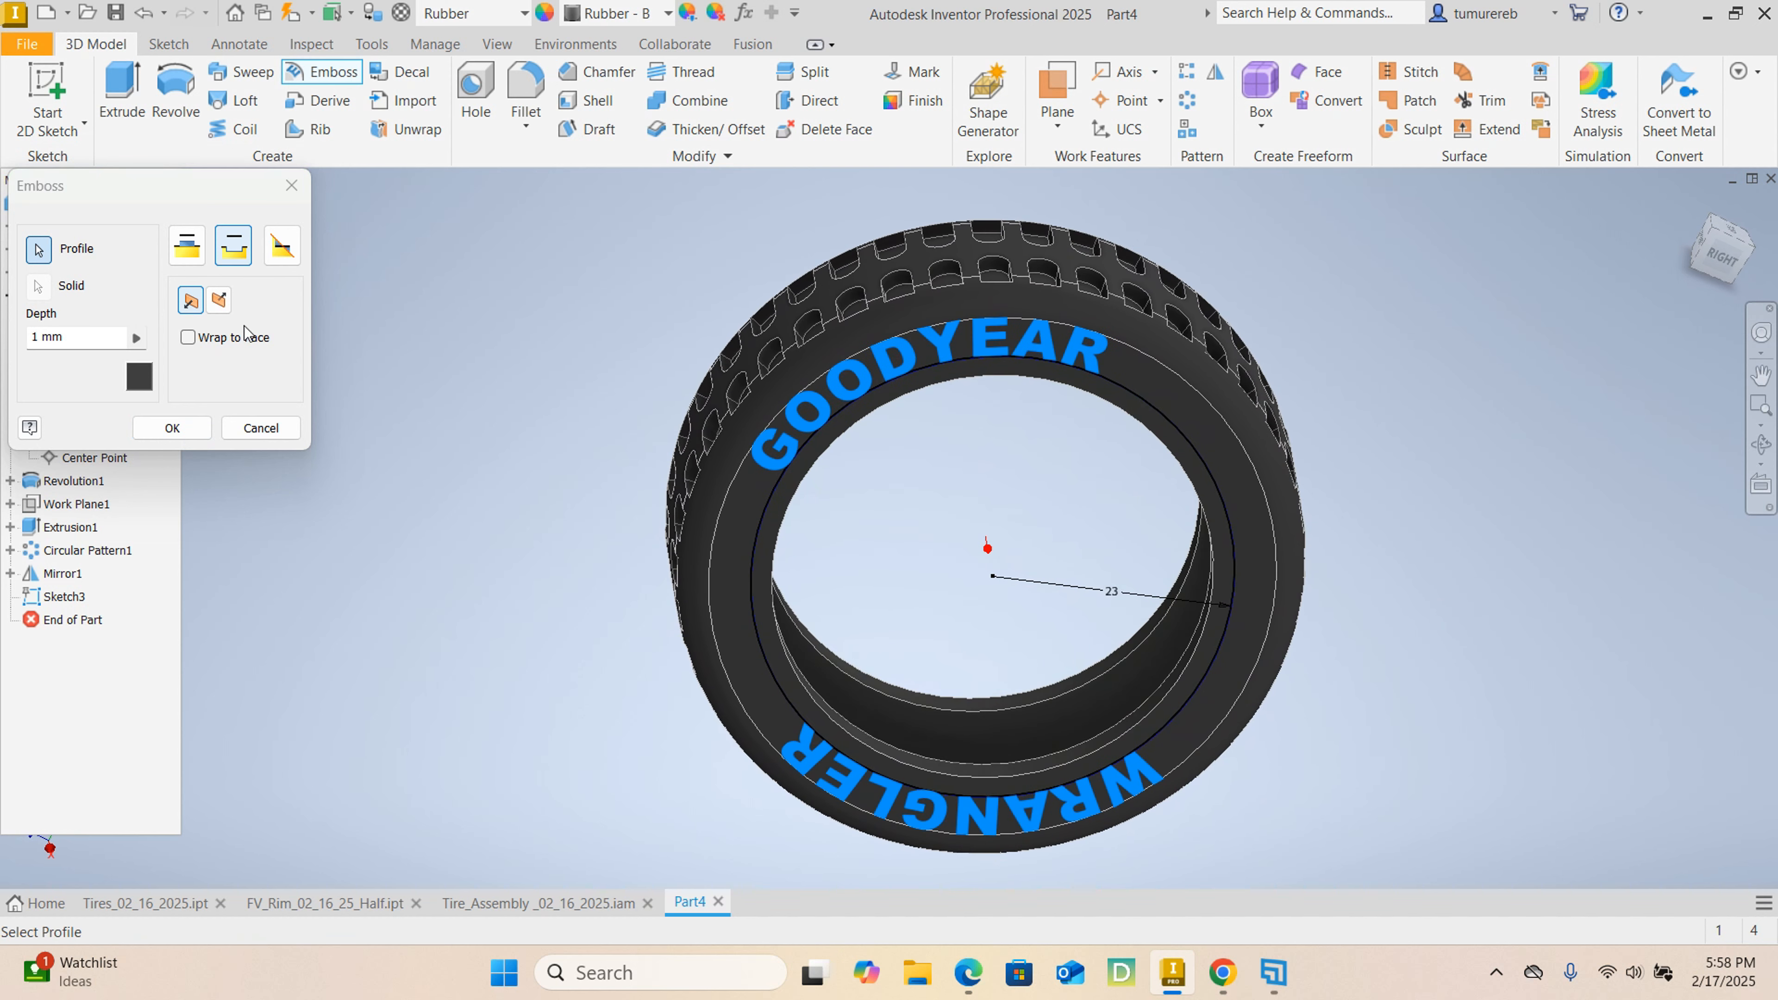
left_click(221, 311)
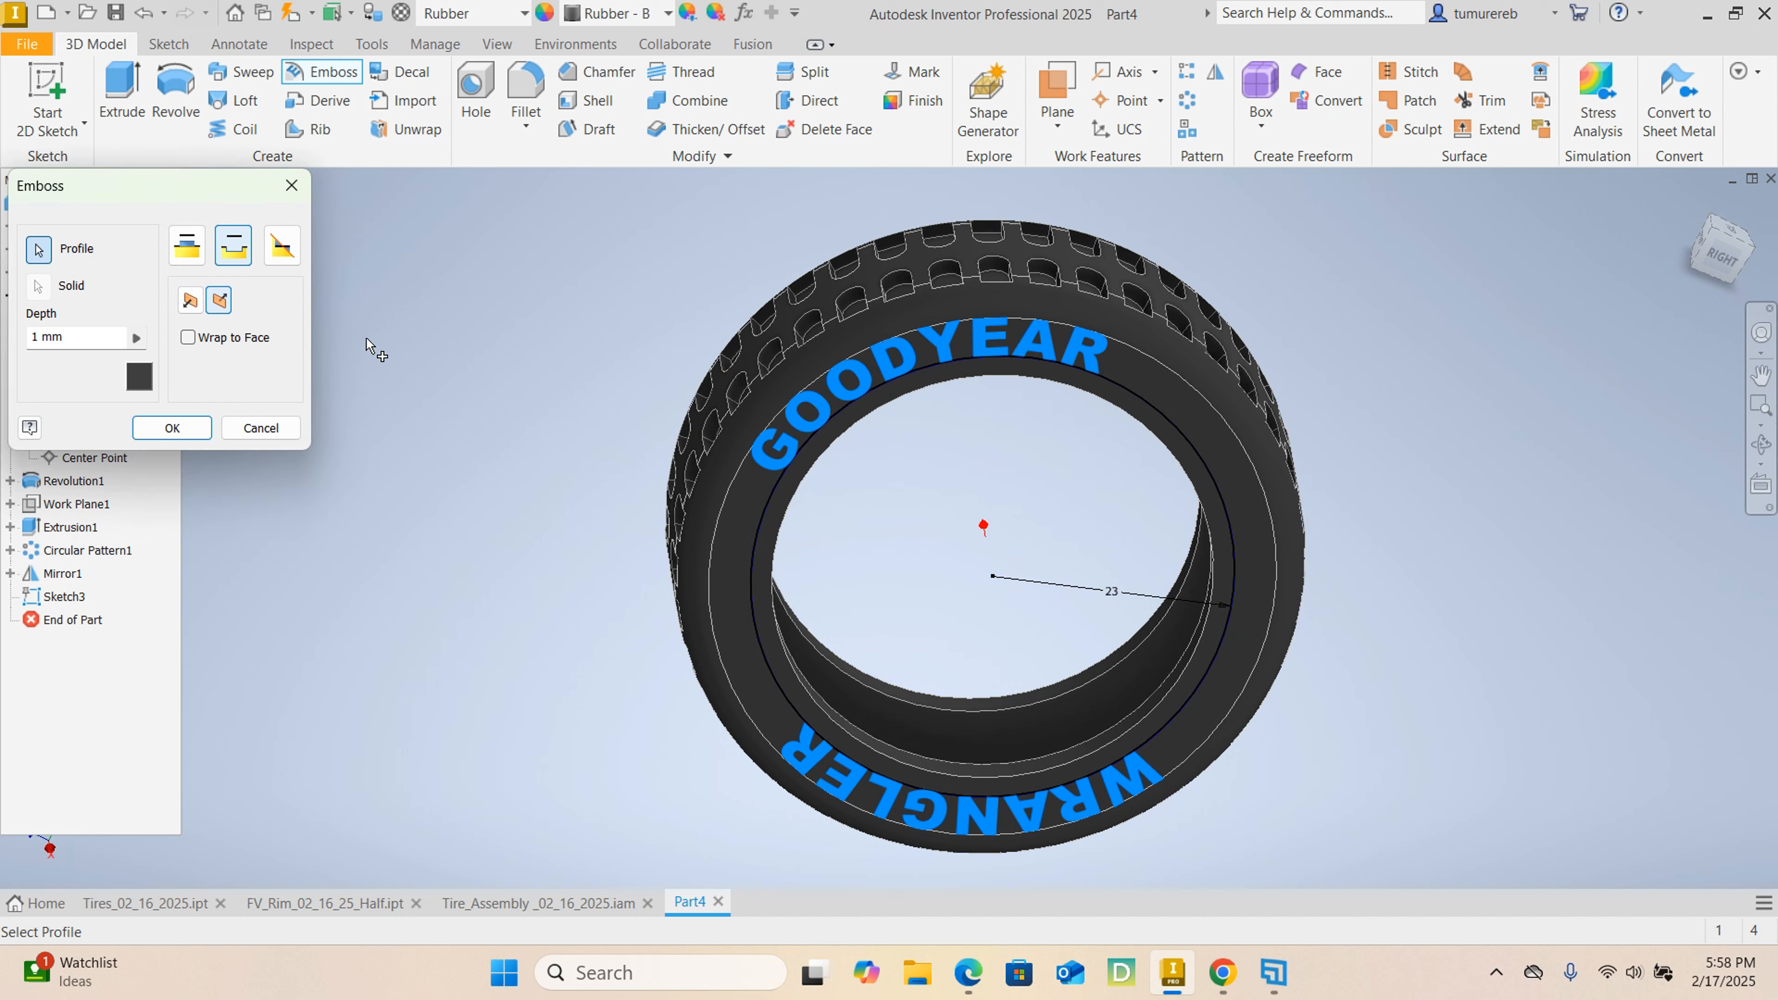
left_click(188, 339)
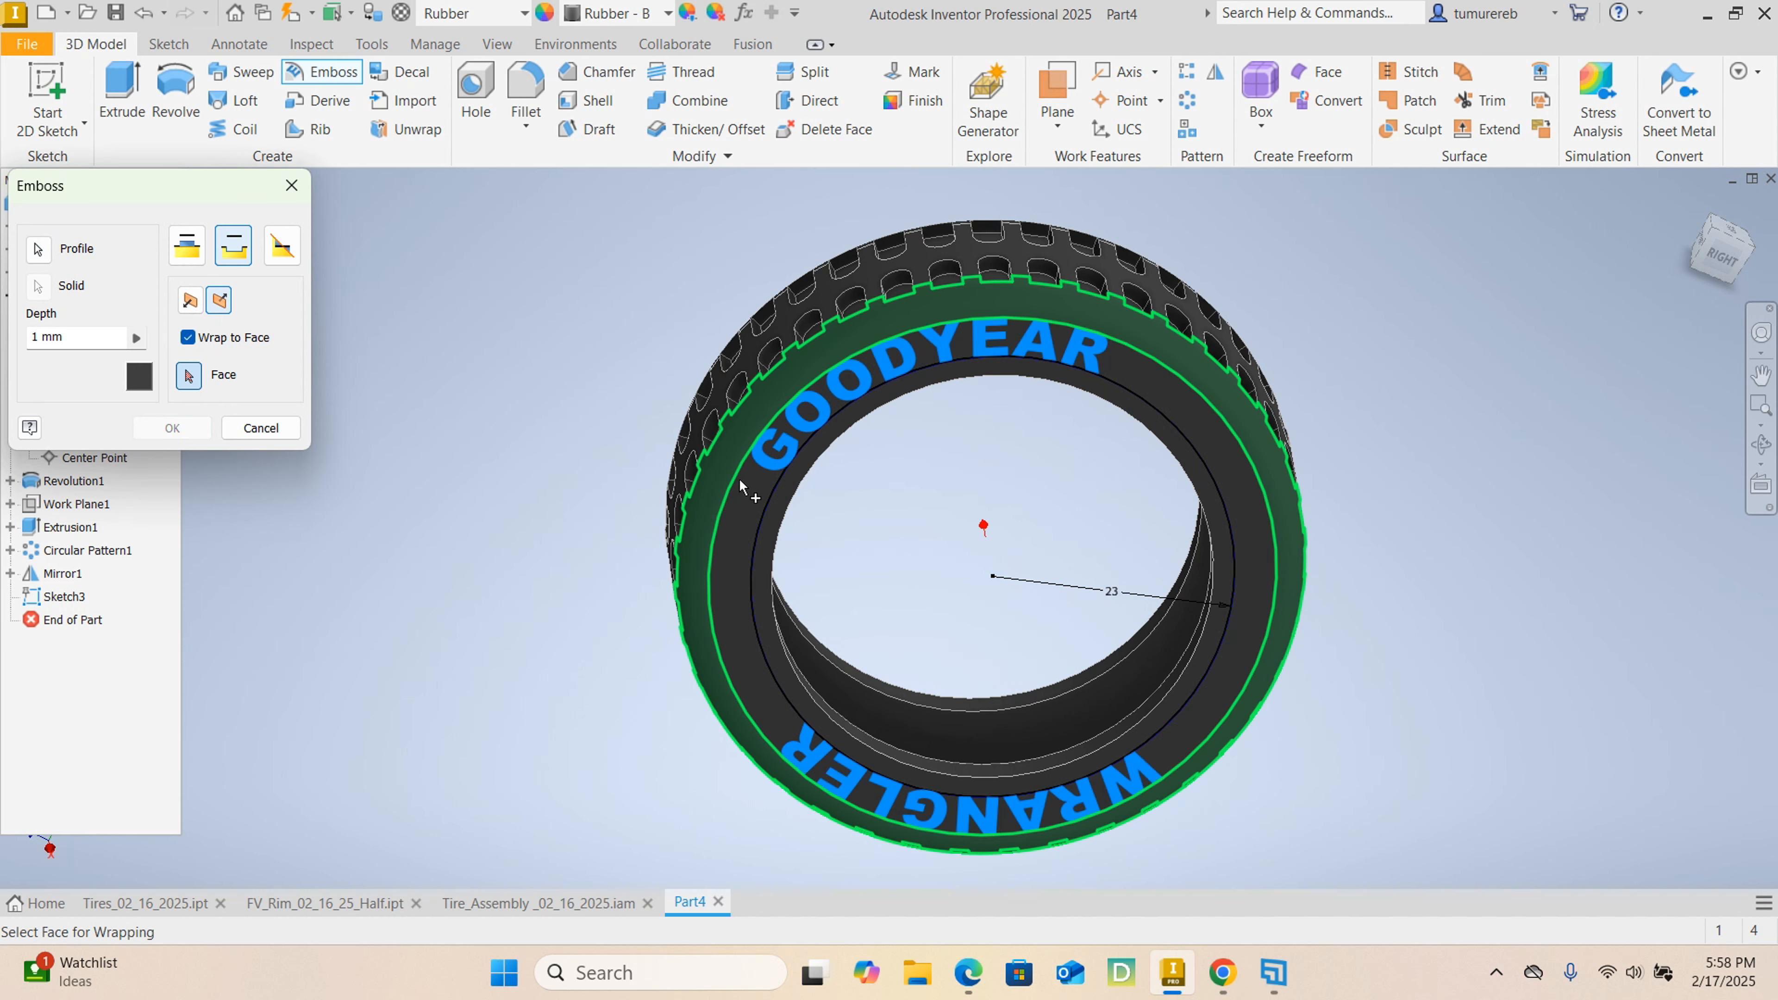
left_click(736, 514)
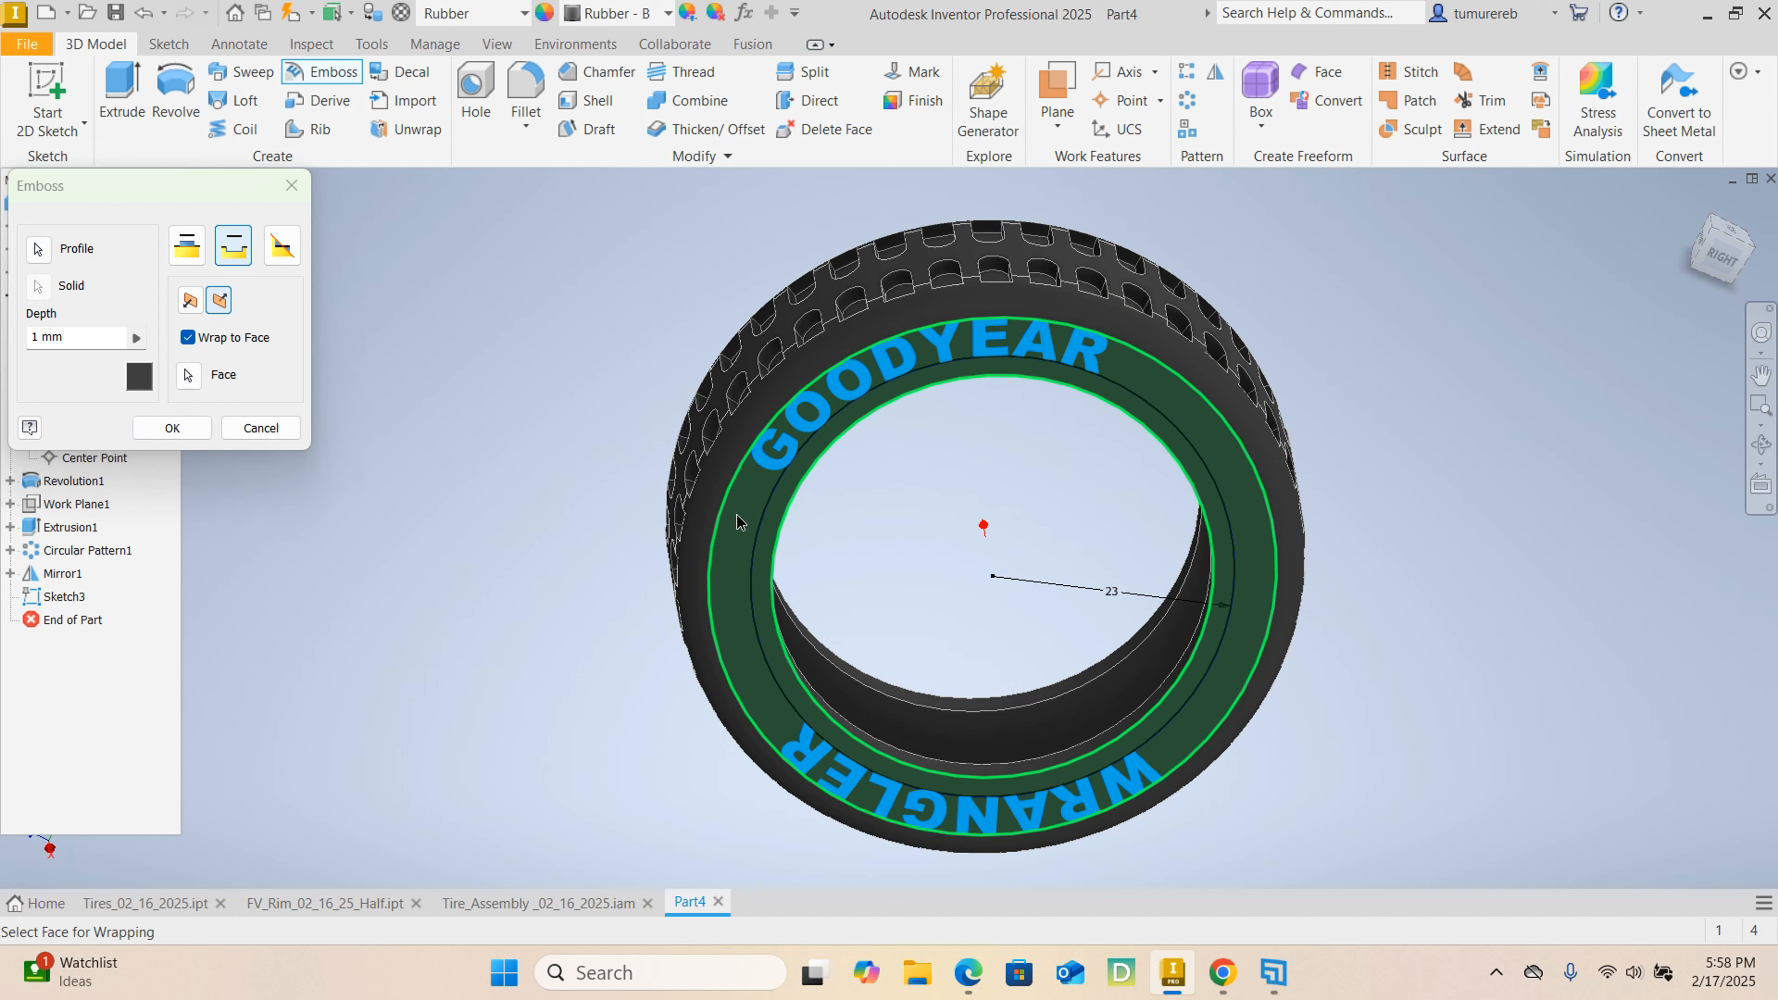
left_click(180, 429)
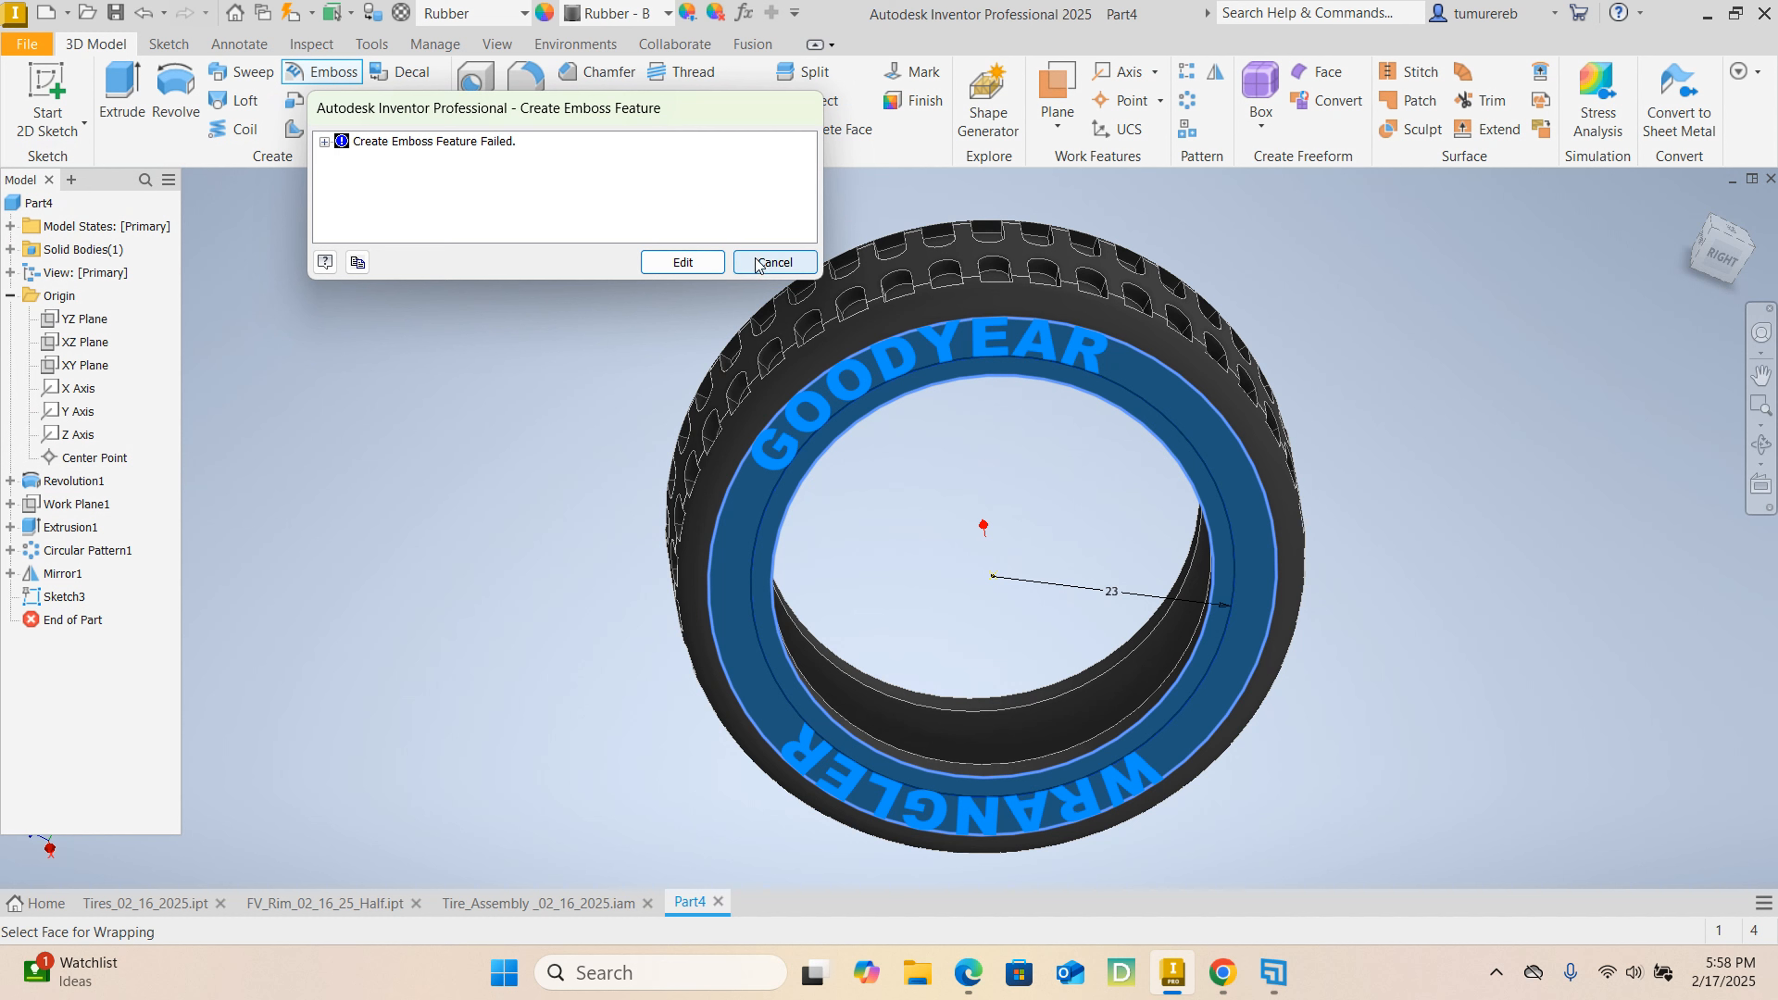
left_click(774, 263)
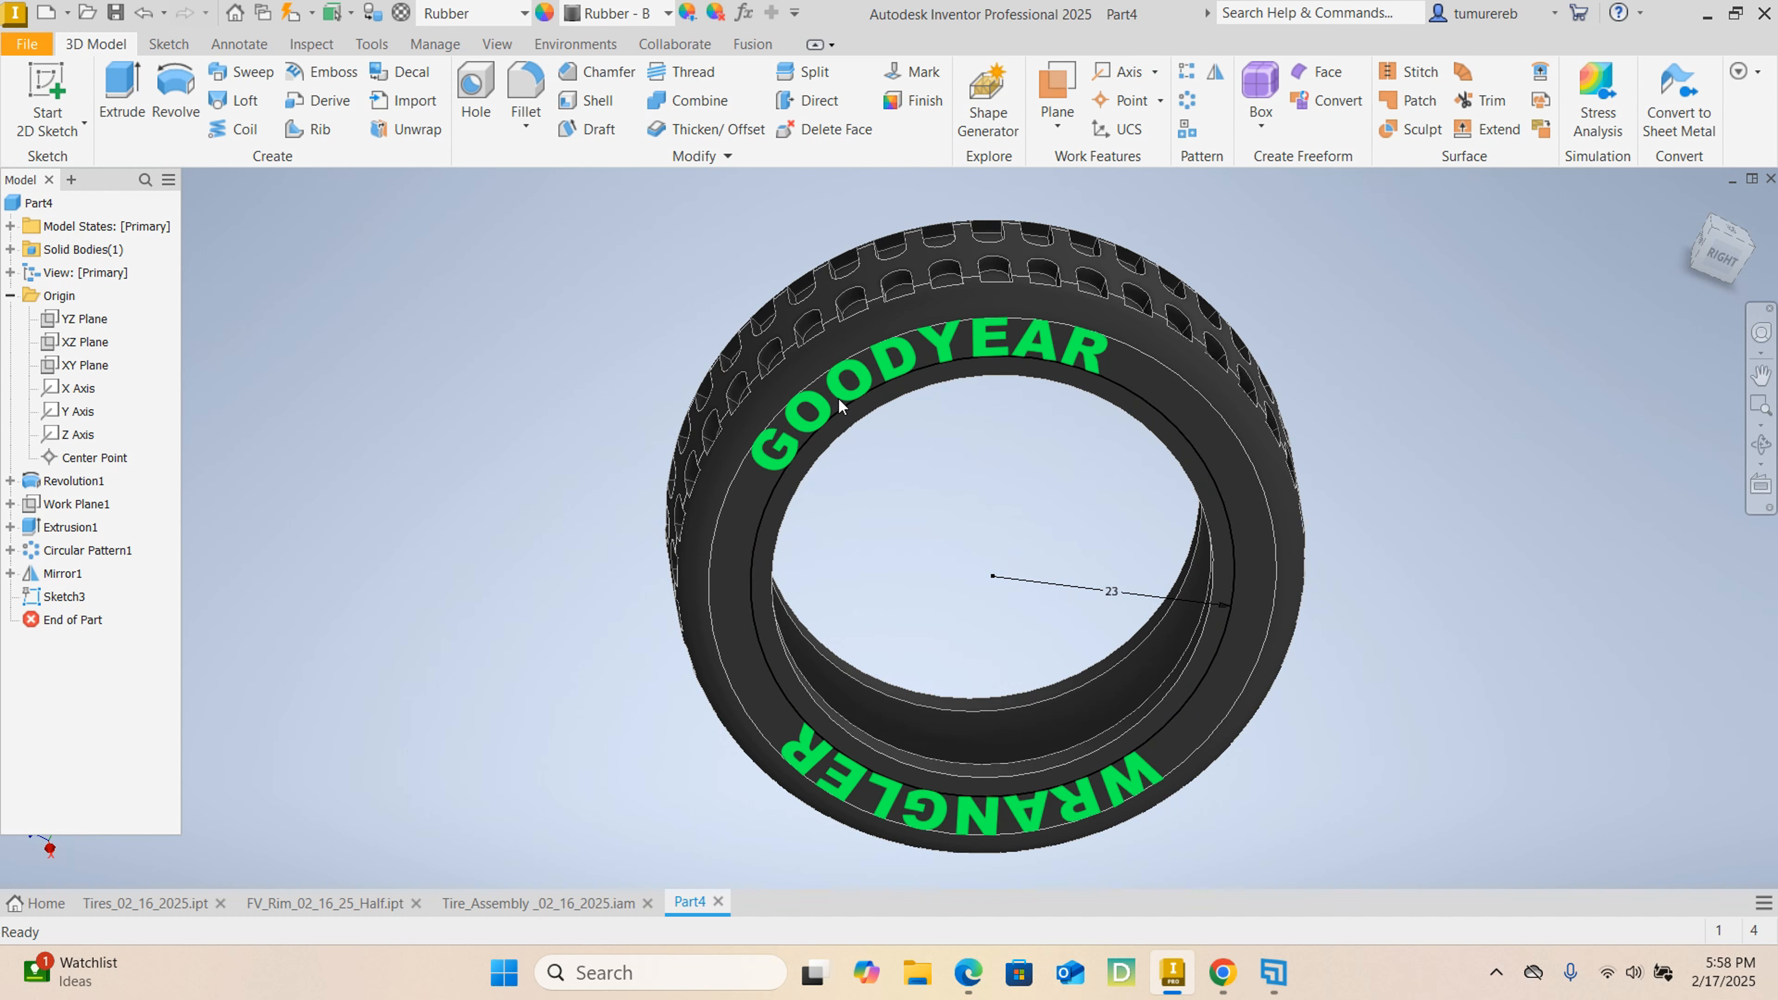
Engrave the GOODYEAR WRANGLER text 1 mm deep with Emboss, wrapped to the tire's flat annular side face.
left_click(347, 78)
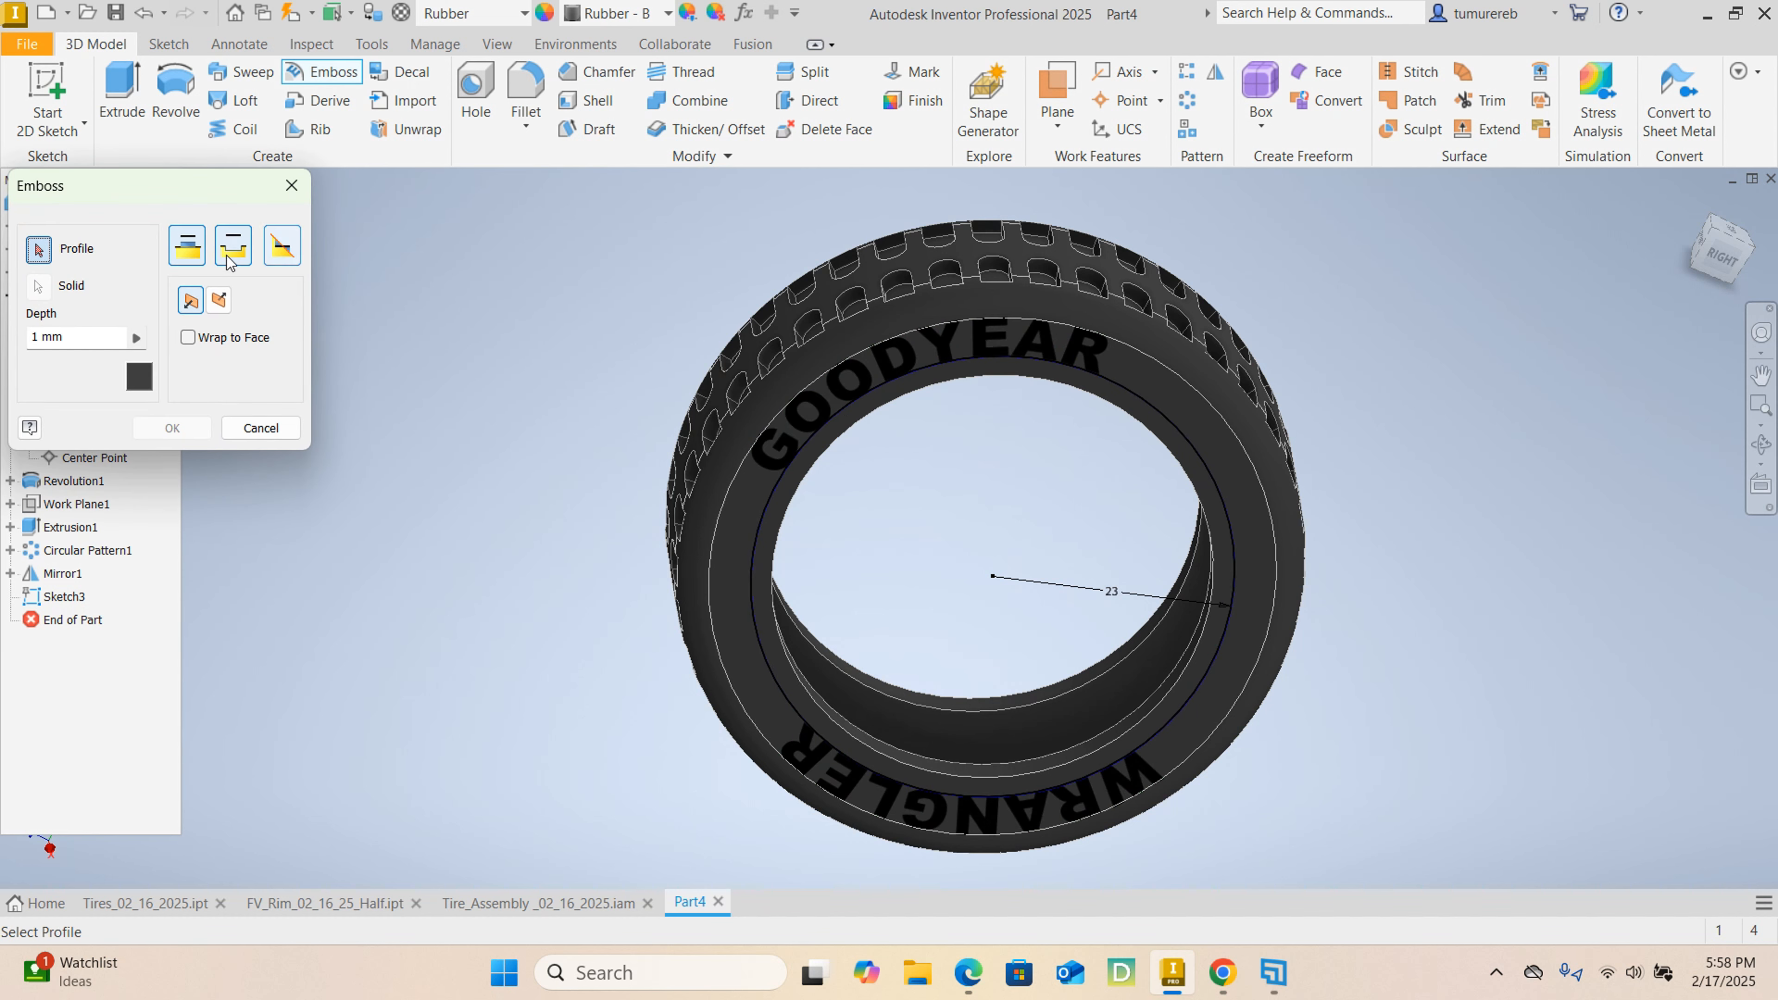
left_click(774, 404)
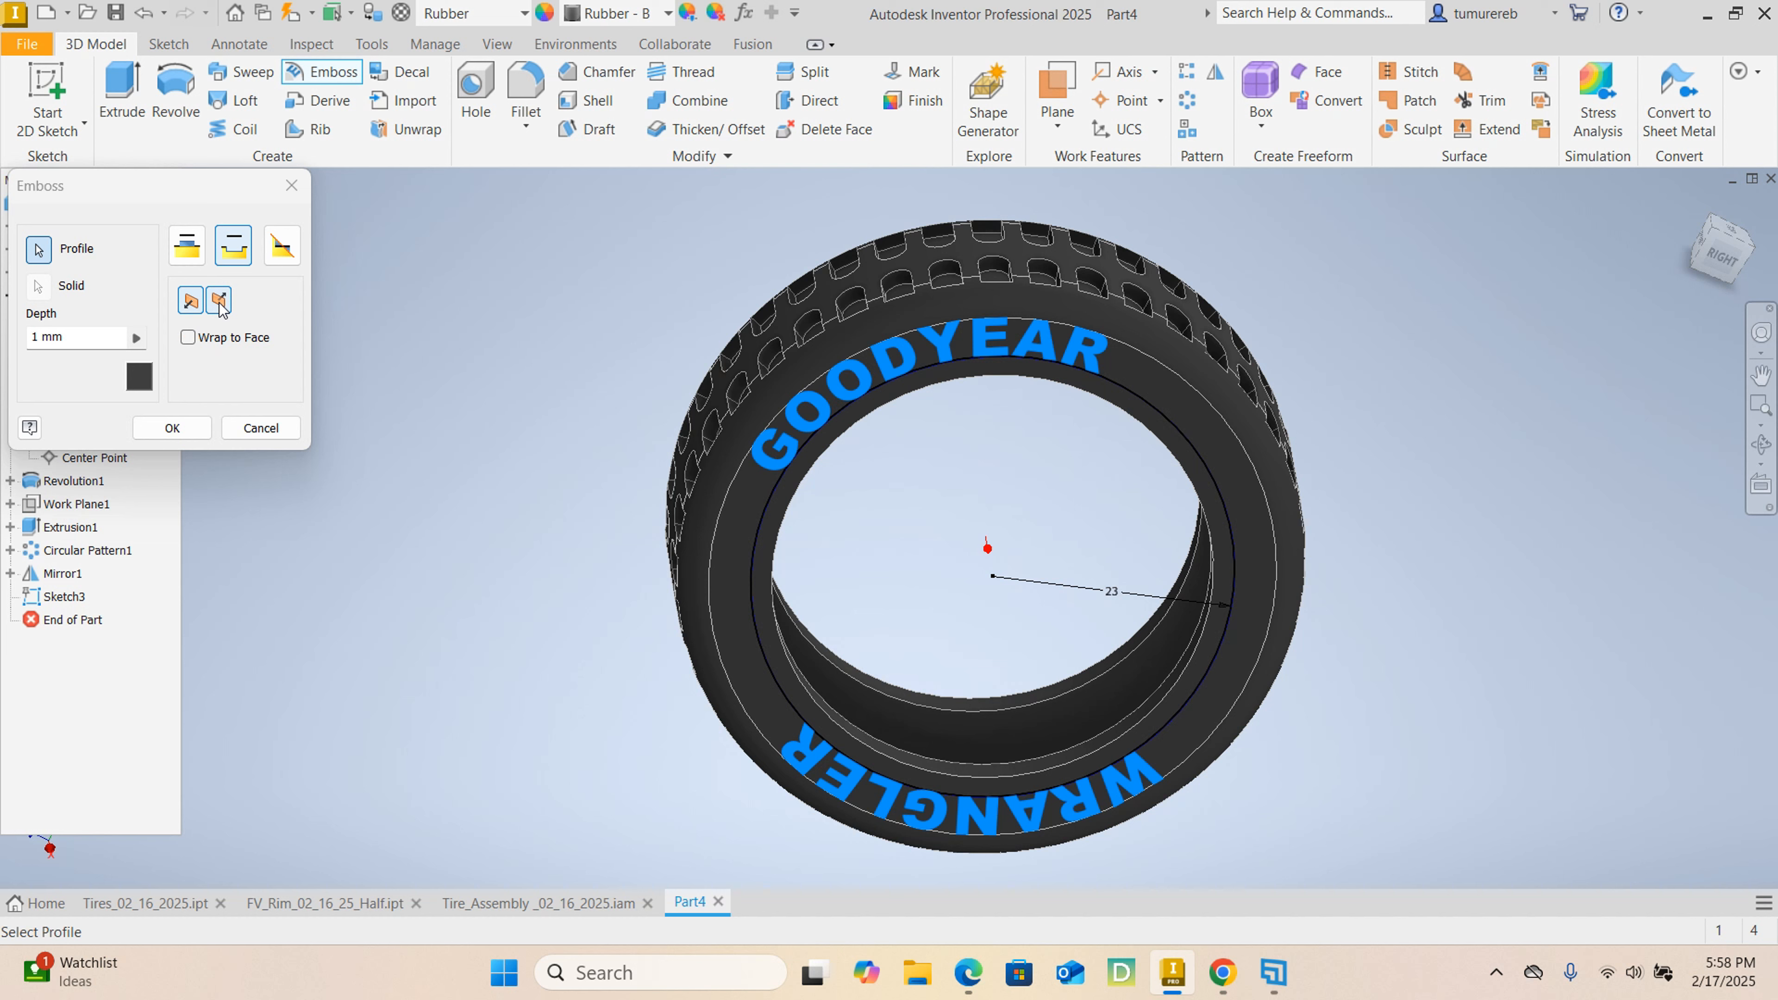
left_click(202, 343)
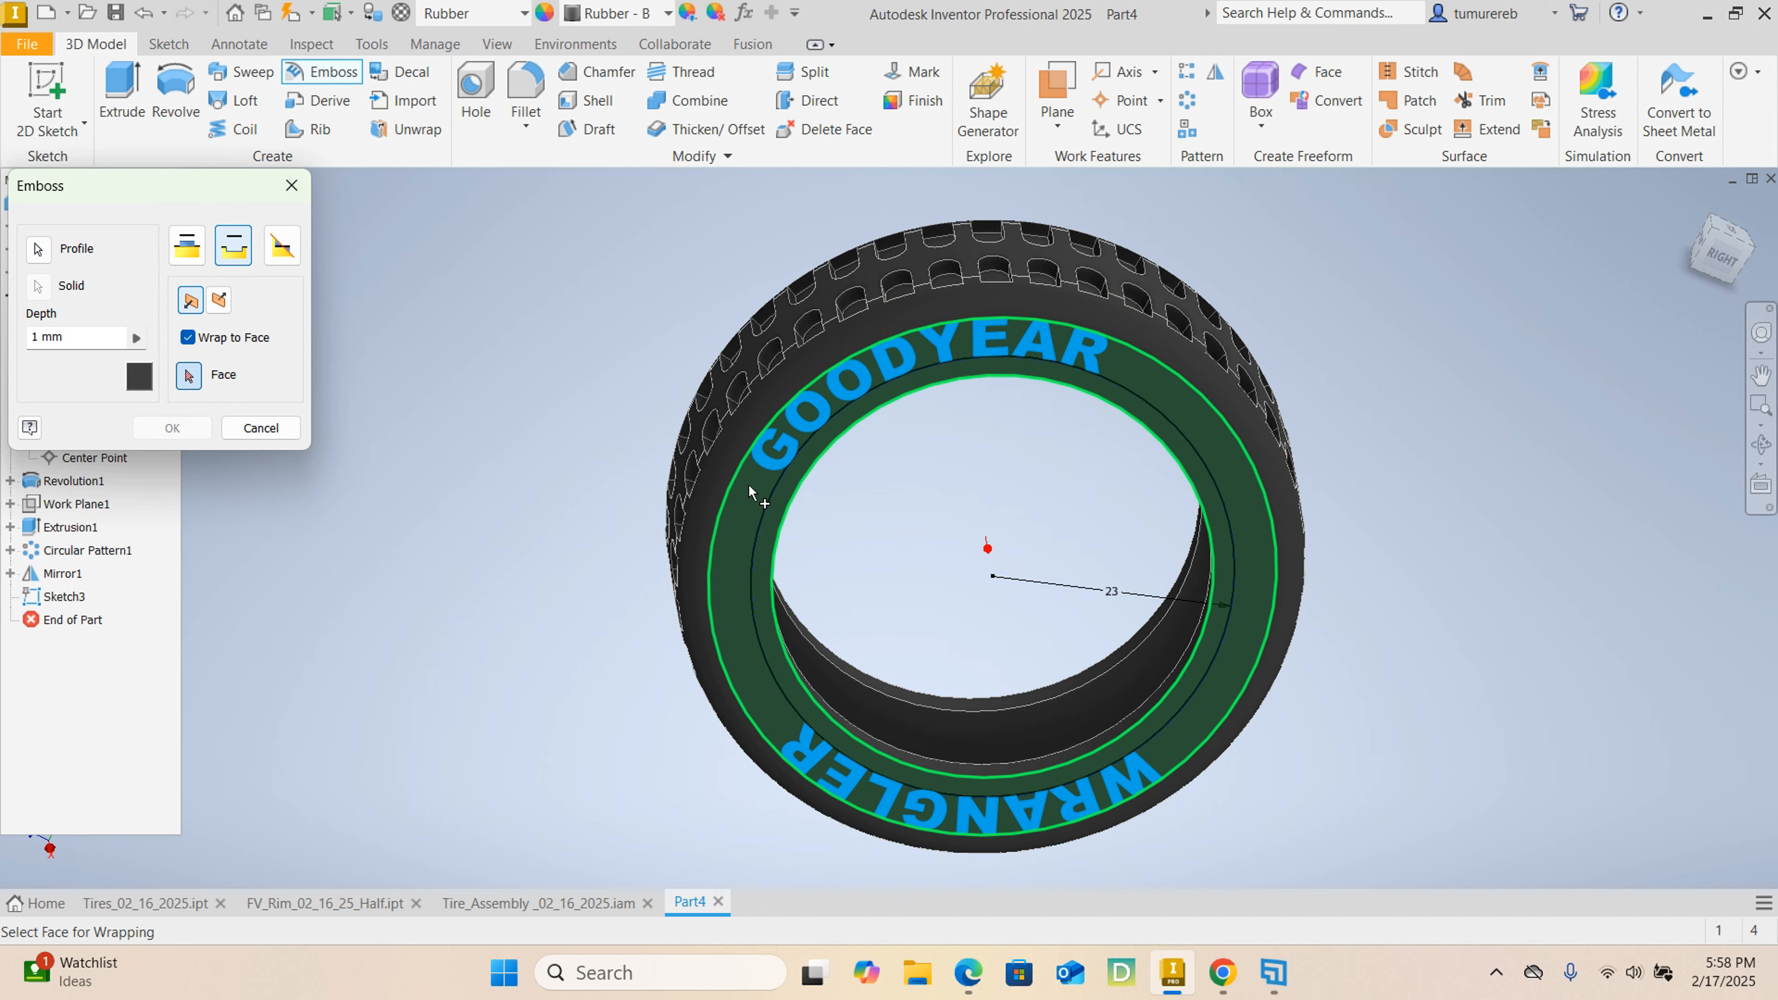
left_click(766, 486)
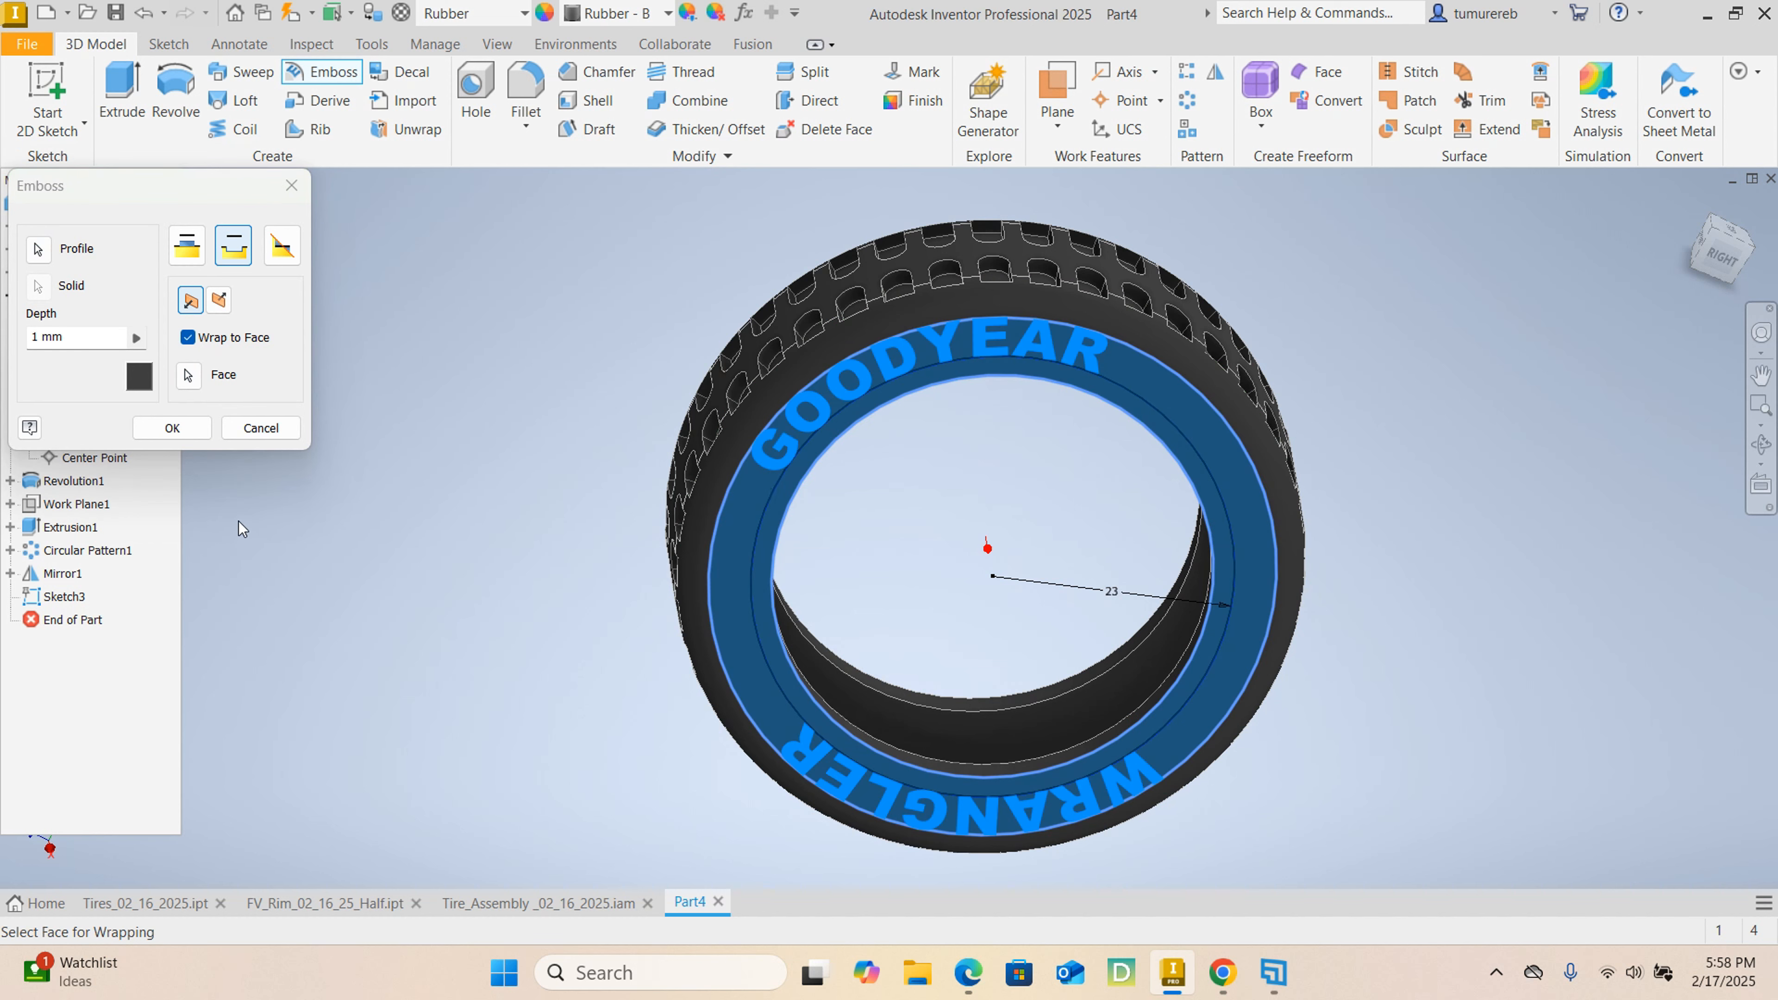
left_click(179, 429)
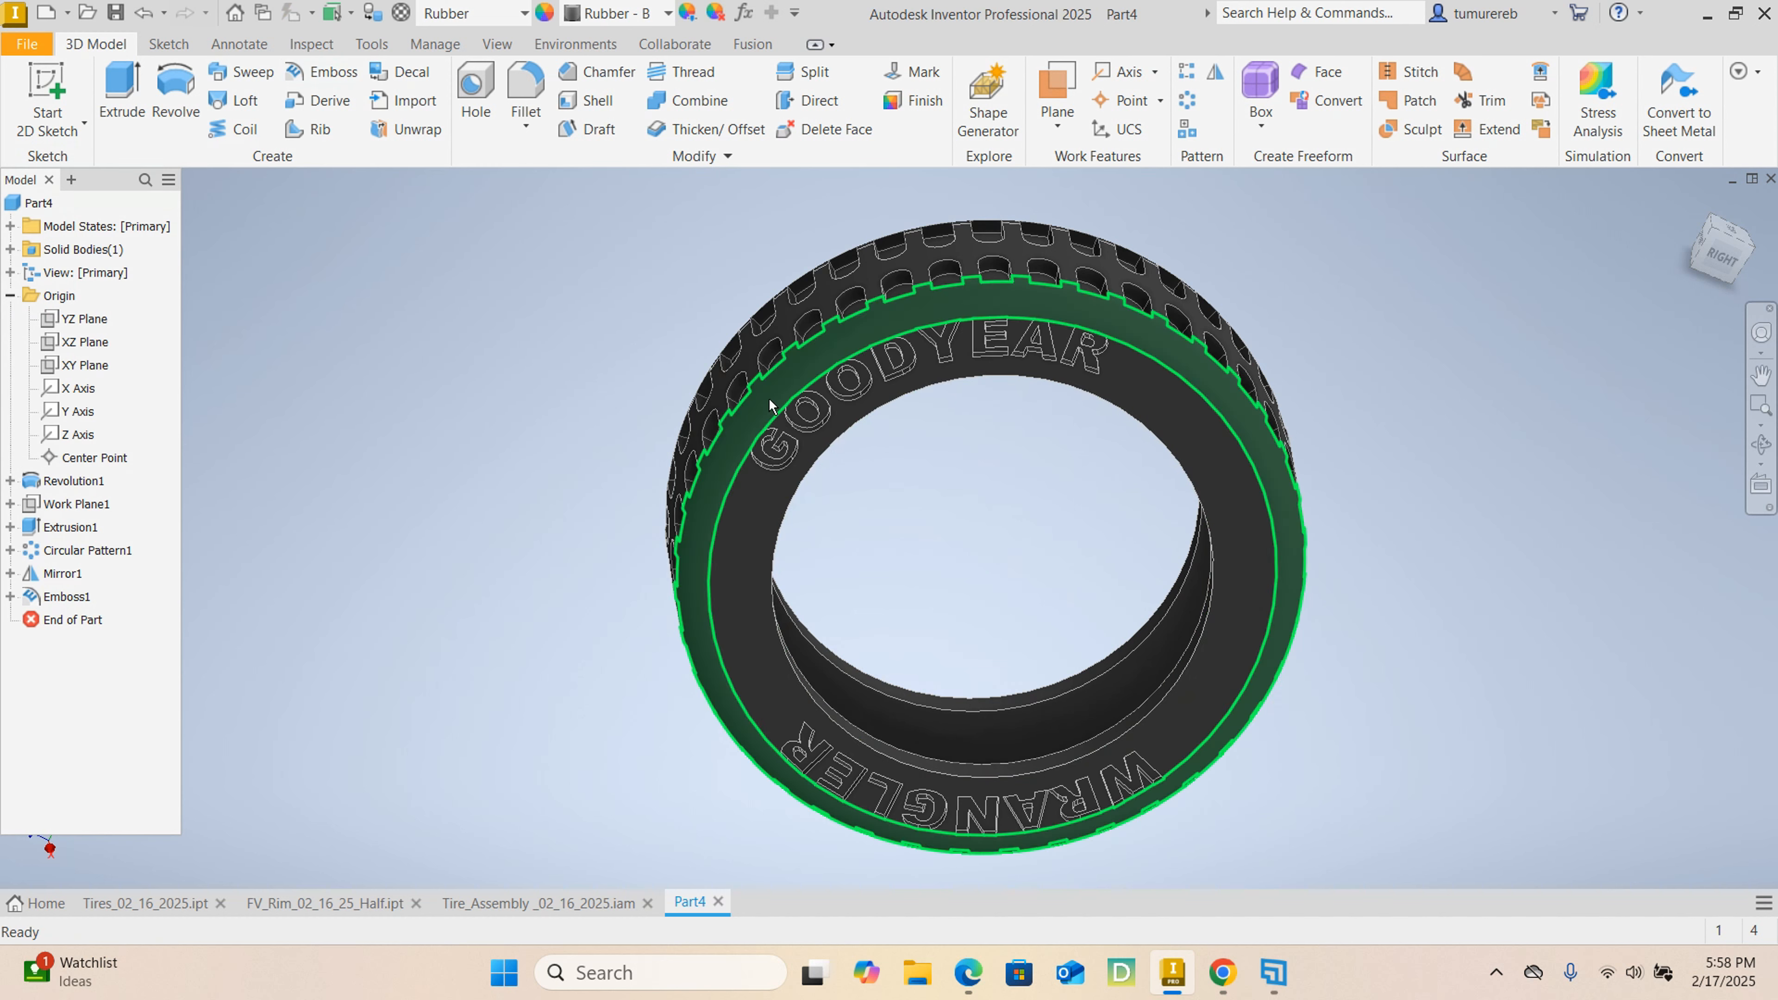
Edit the sidewall lettering's emboss feature and set its depth to 0.75 mm.
middle_click_drag(782, 421, 615, 452, "shift")
scroll(827, 313, "up", 5)
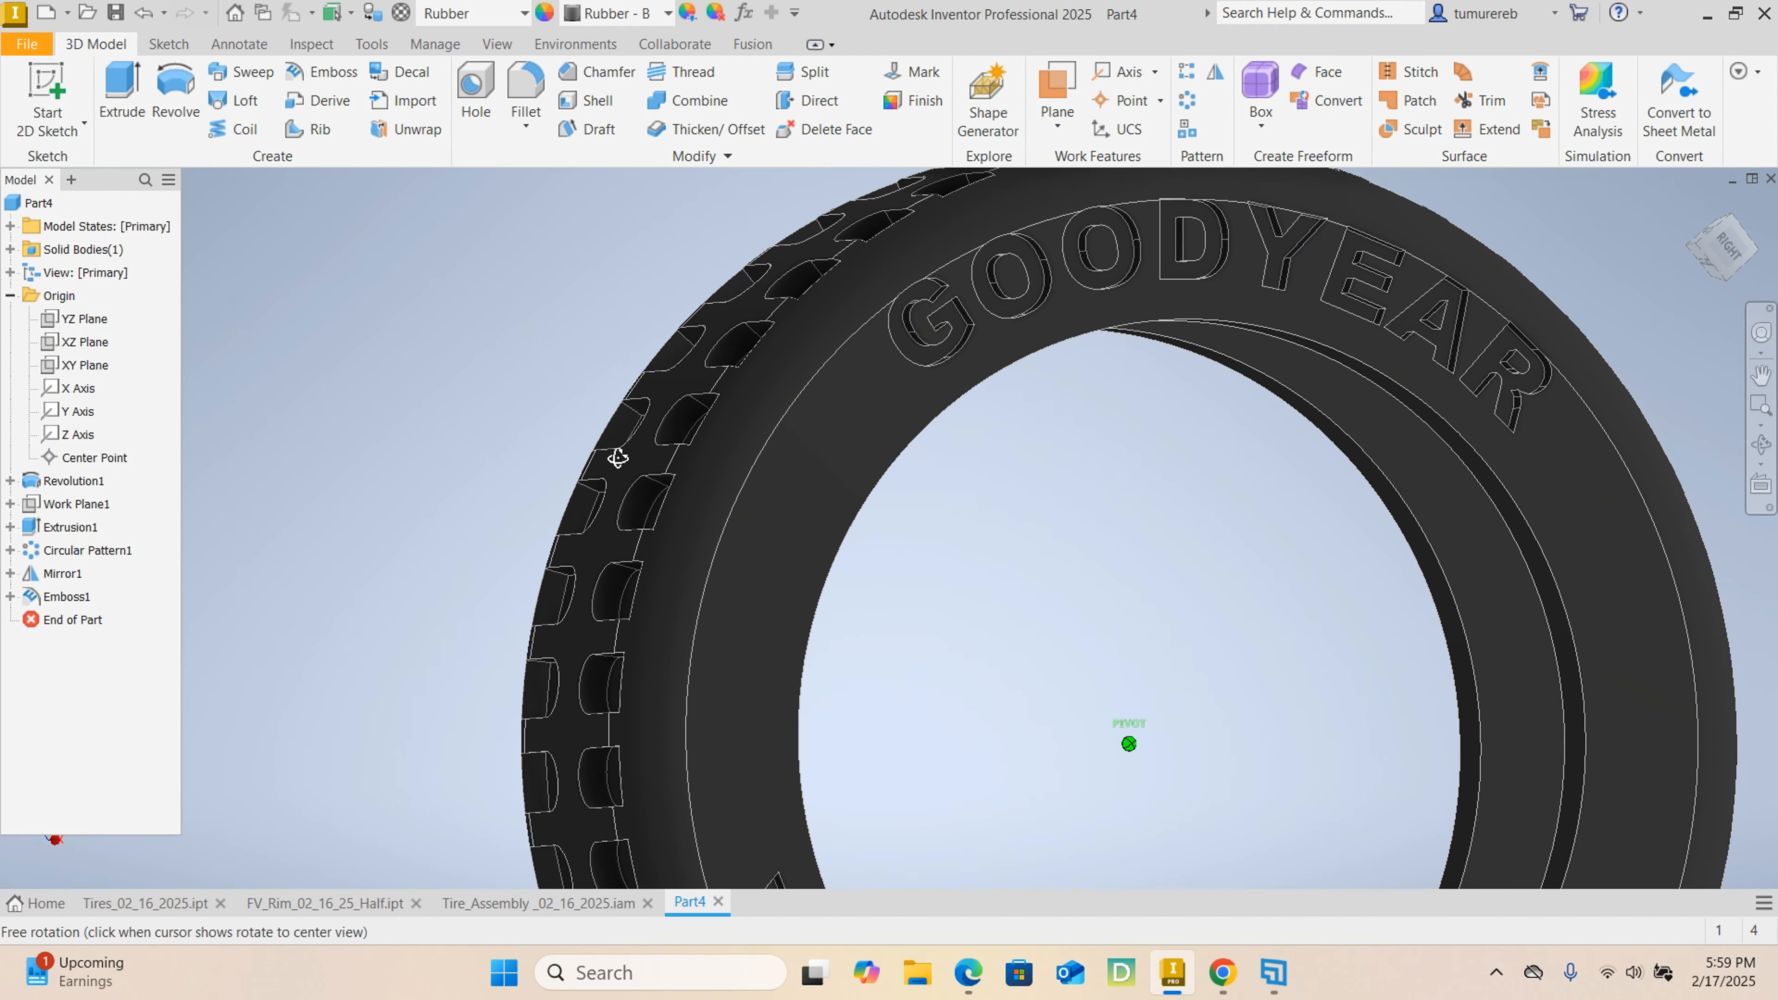
left_click(84, 599)
left_click(1203, 711)
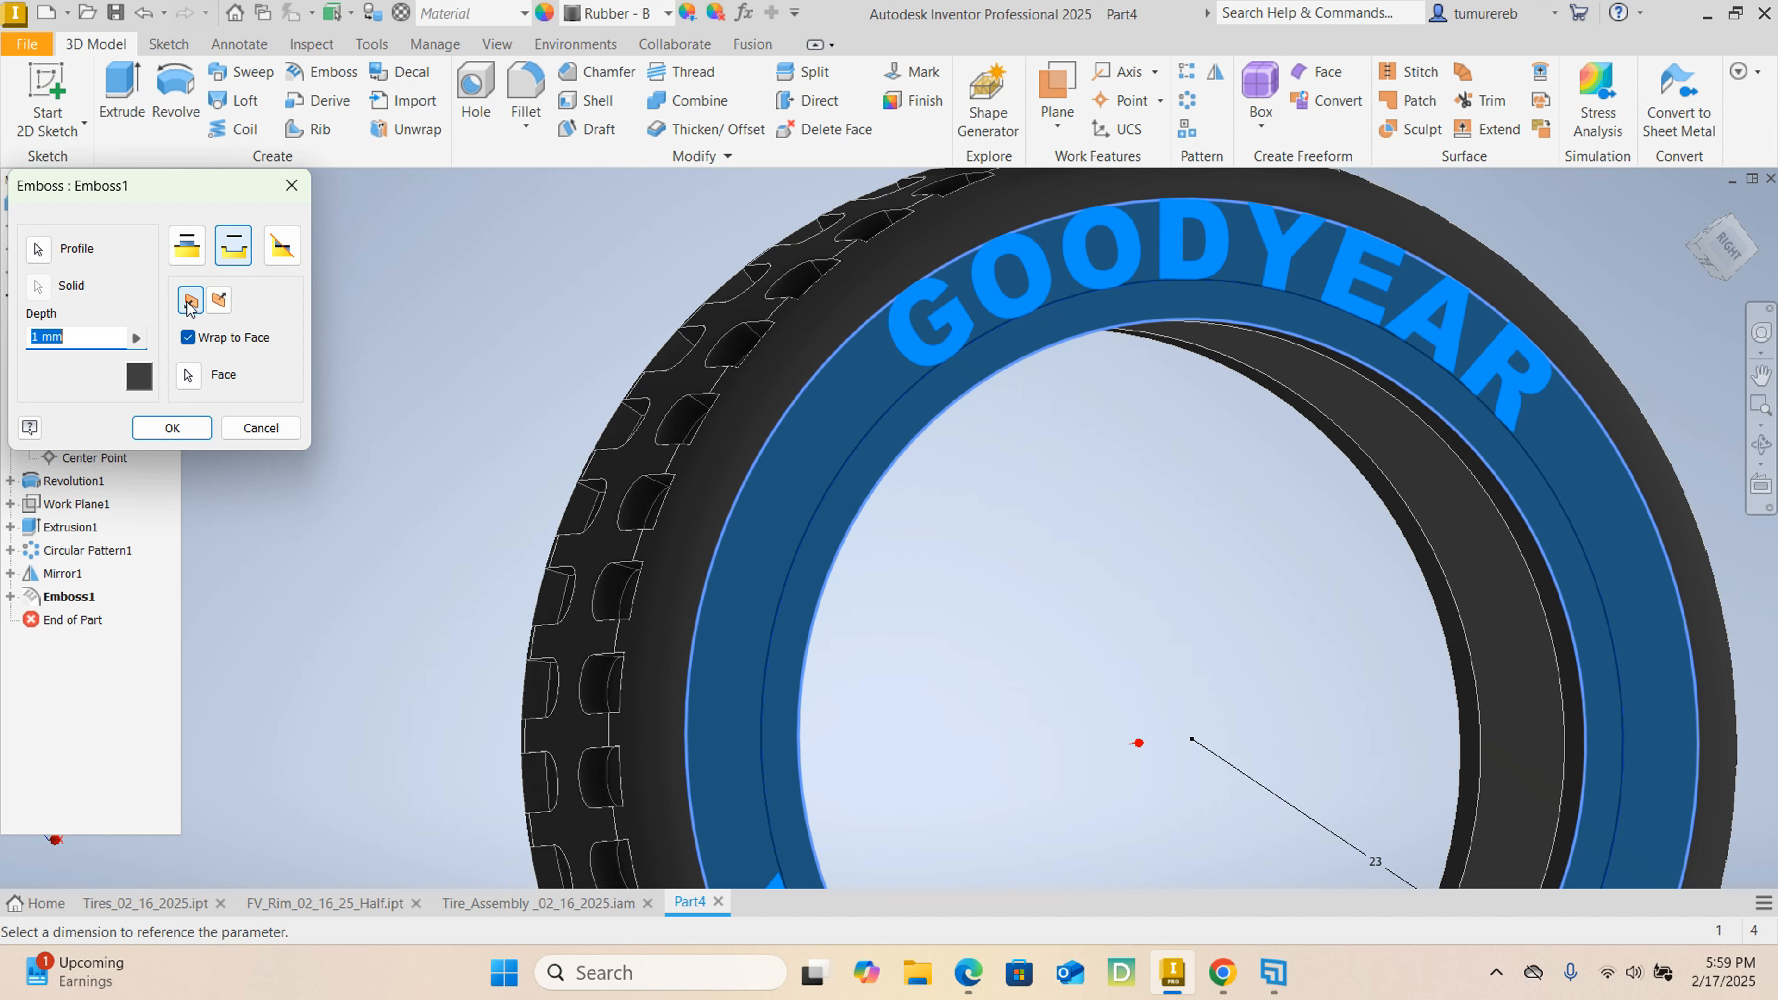
left_click(88, 346)
left_click(207, 439)
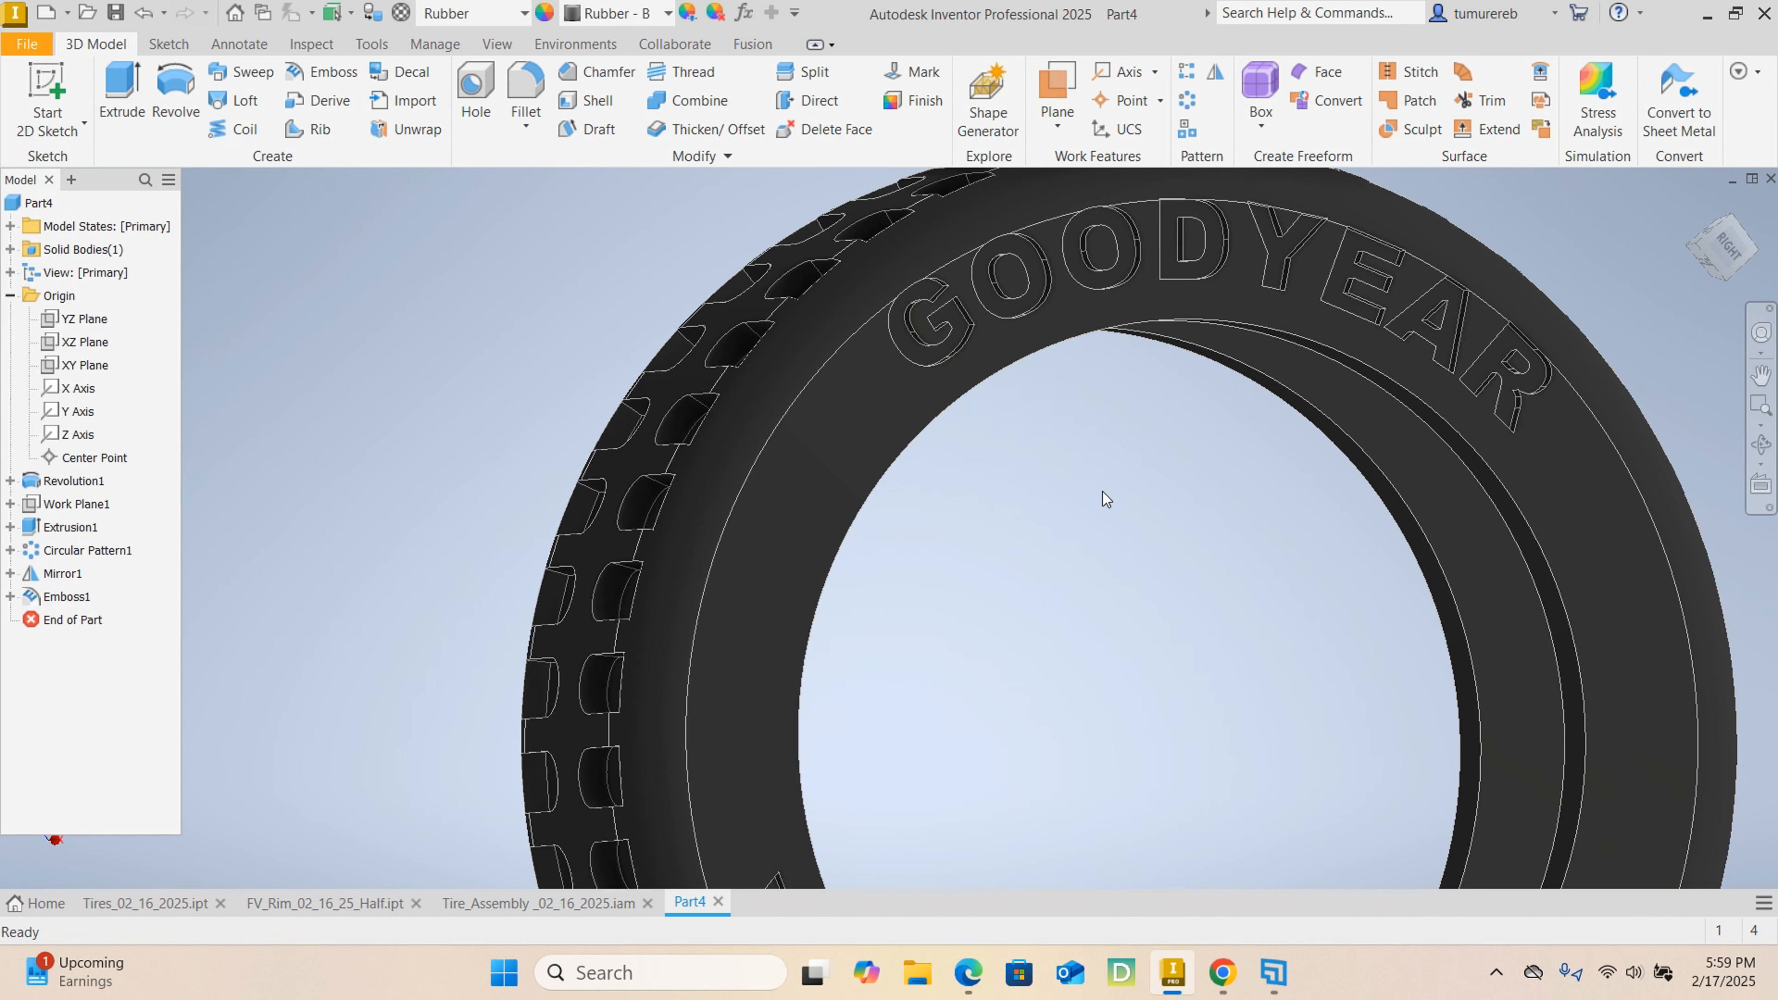
Apply the Smooth - White appearance from the Inventor Material Library to the embossed GOODYEAR WRANGLER lettering.
middle_click_drag(1113, 507, 964, 587, "shift")
middle_click_drag(1123, 279, 1143, 389, "shift")
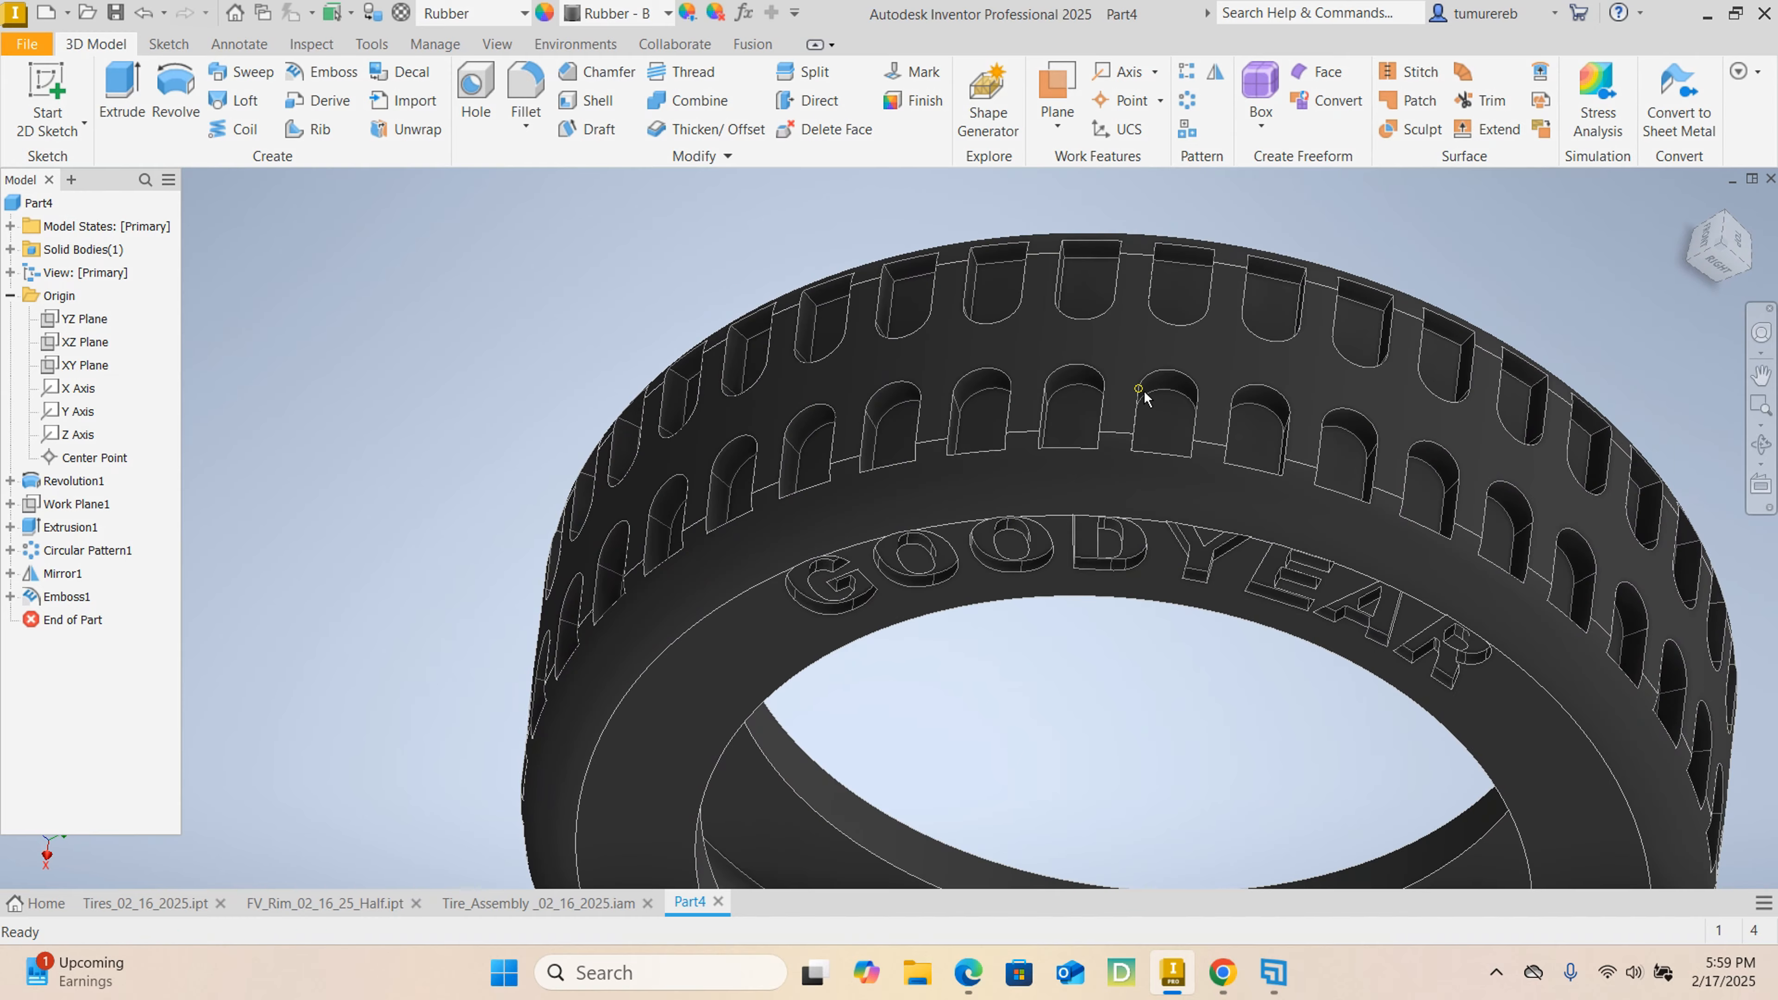
middle_click_drag(1045, 588, 1472, 635, "shift")
middle_click_drag(1084, 623, 1083, 539)
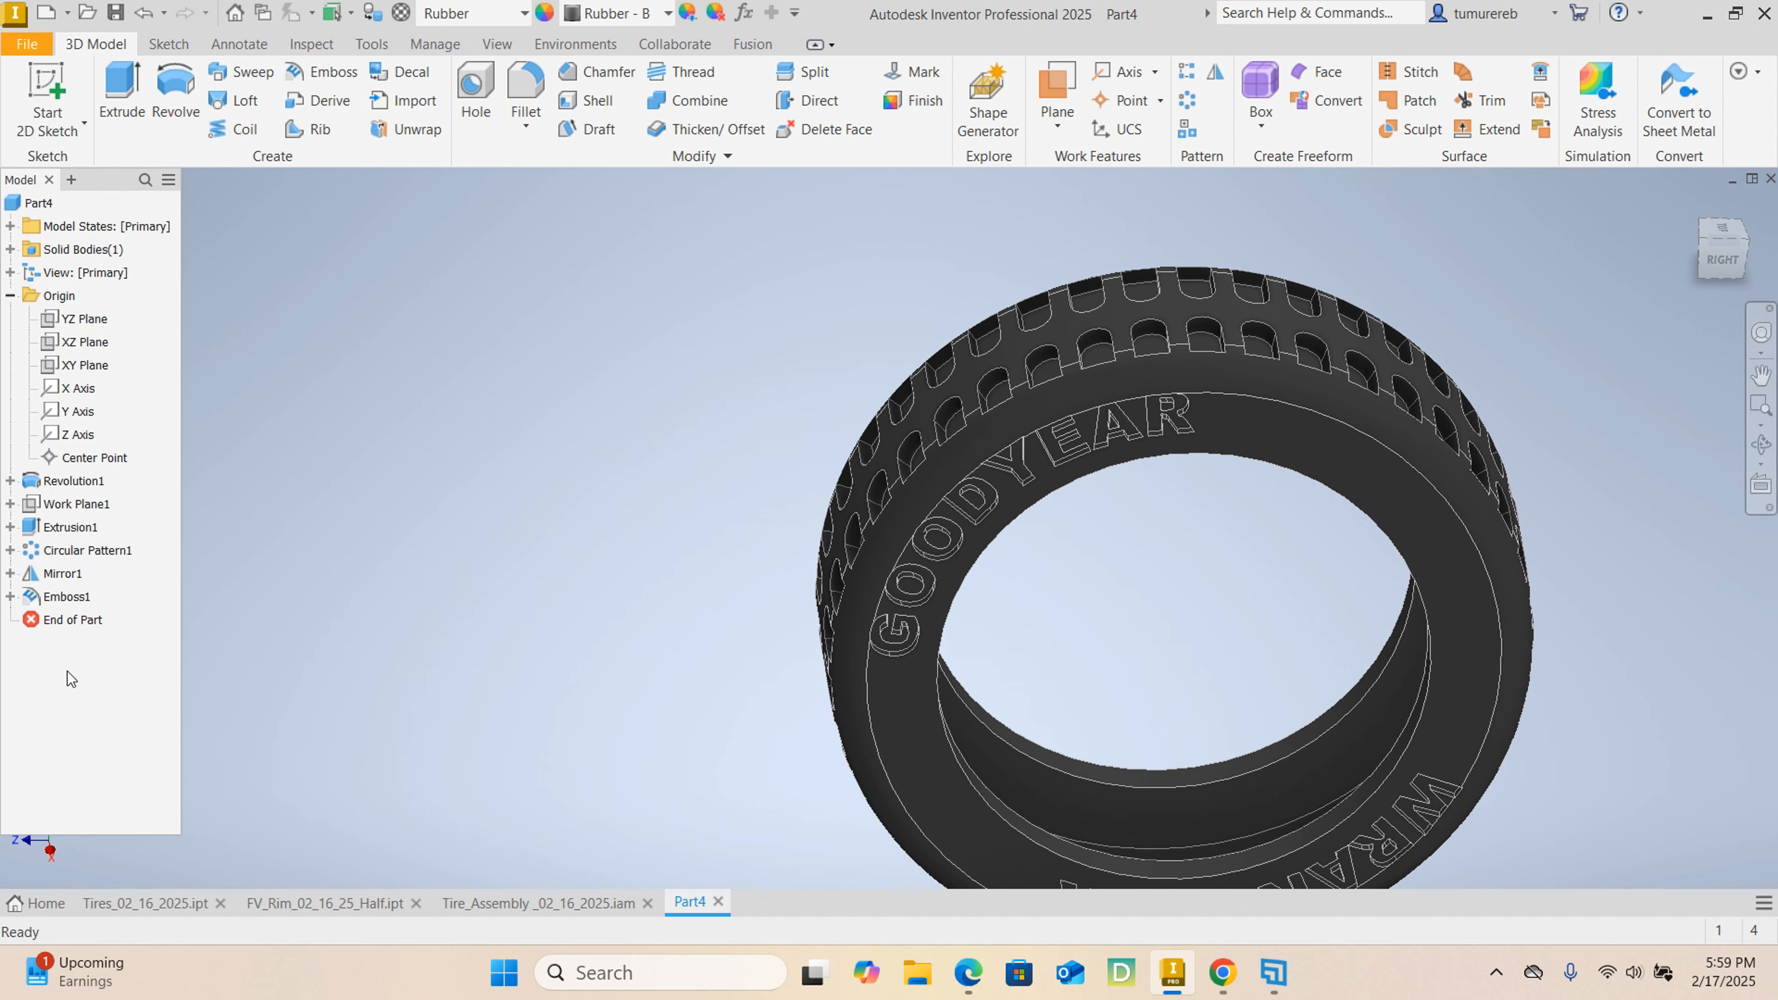
left_click(69, 601)
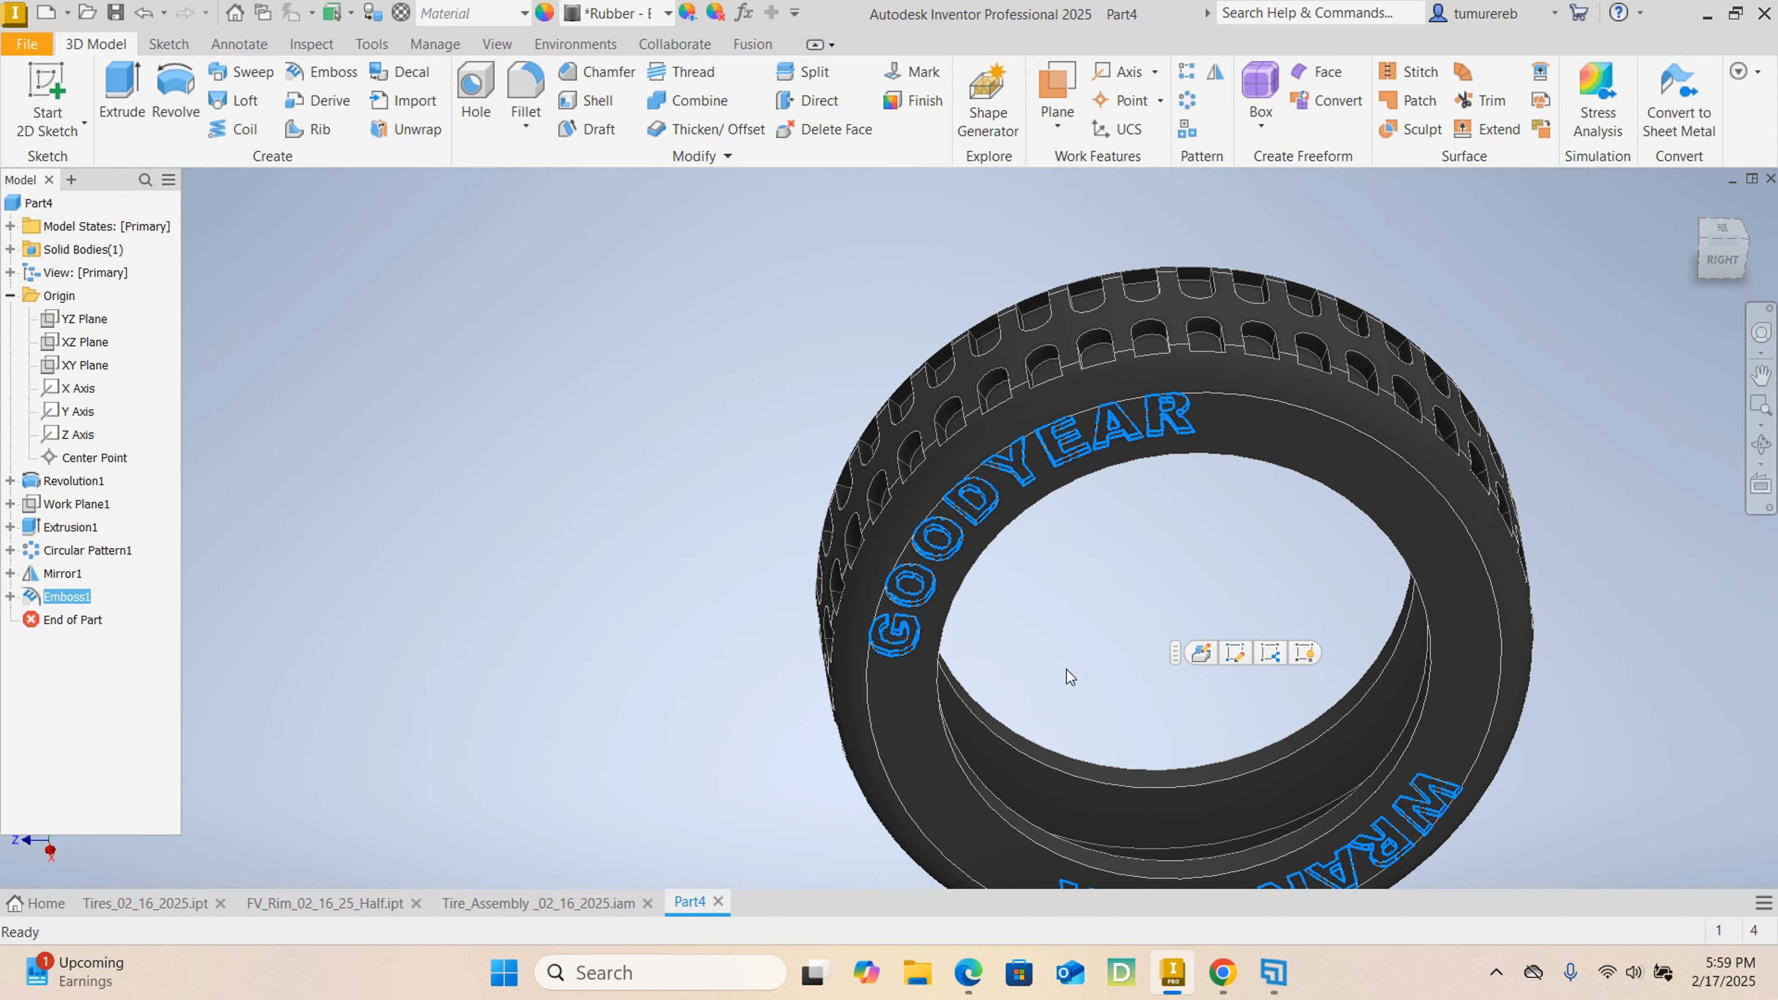
middle_click_drag(1066, 670, 906, 568)
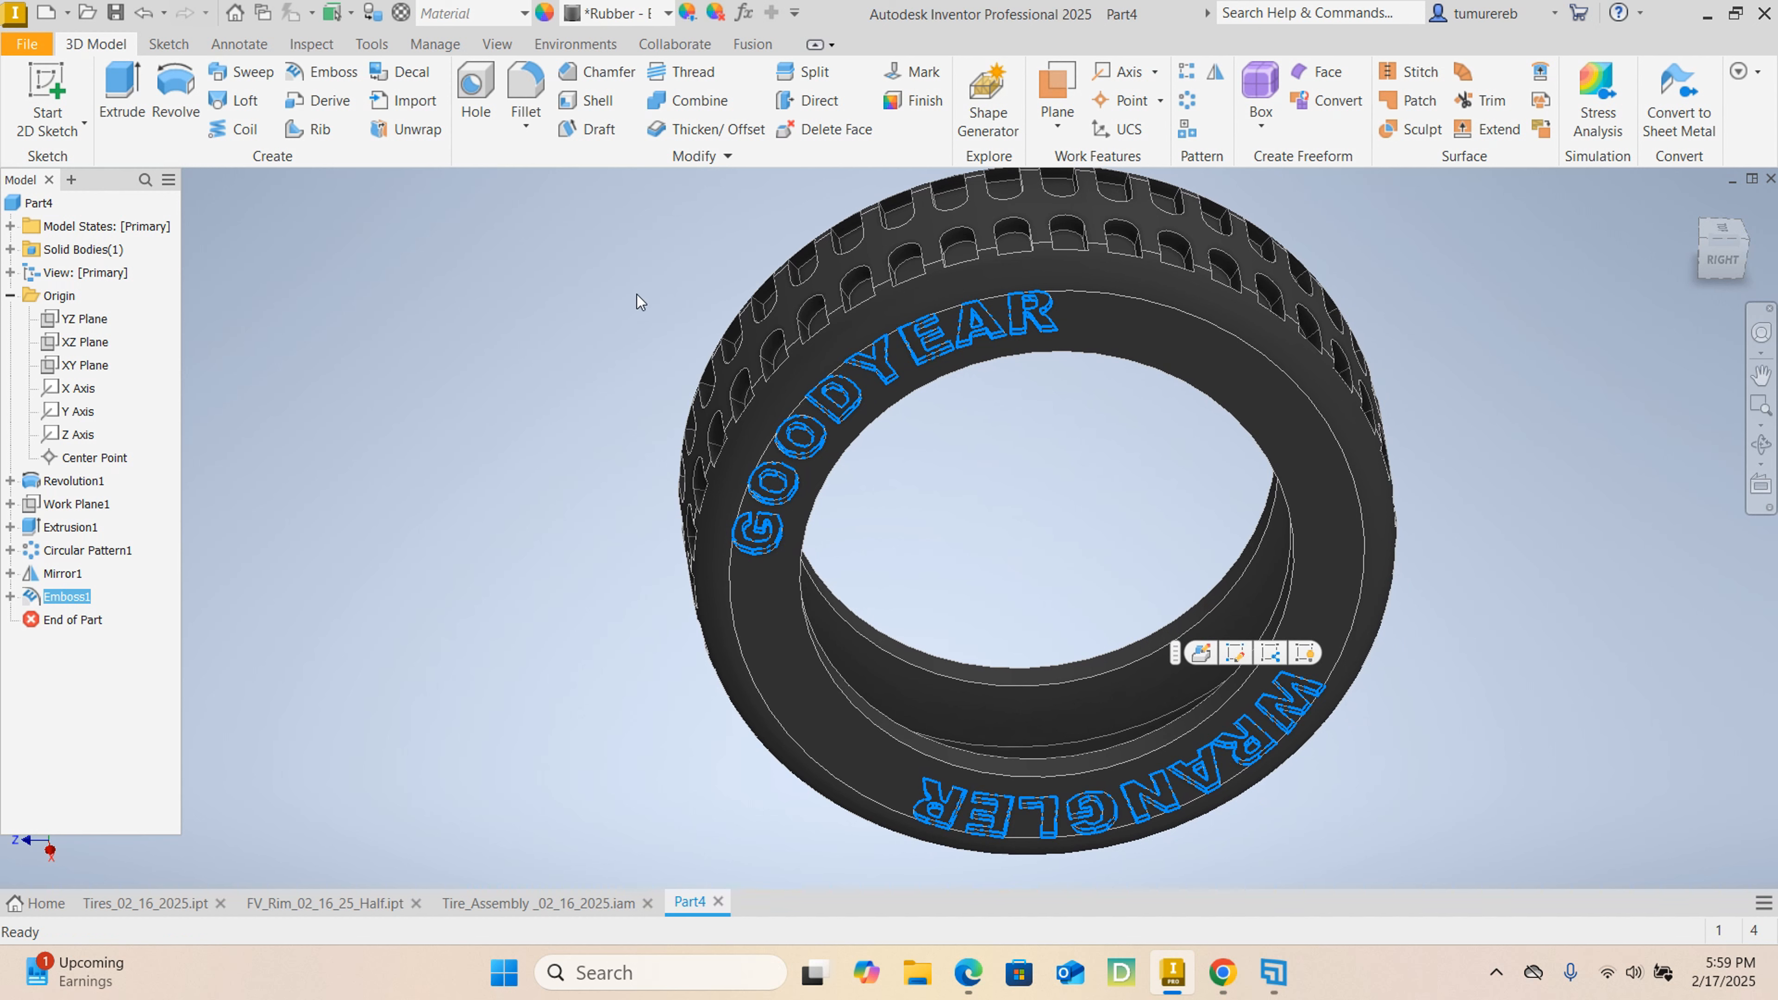
left_click(667, 14)
scroll(742, 583, "down", 3)
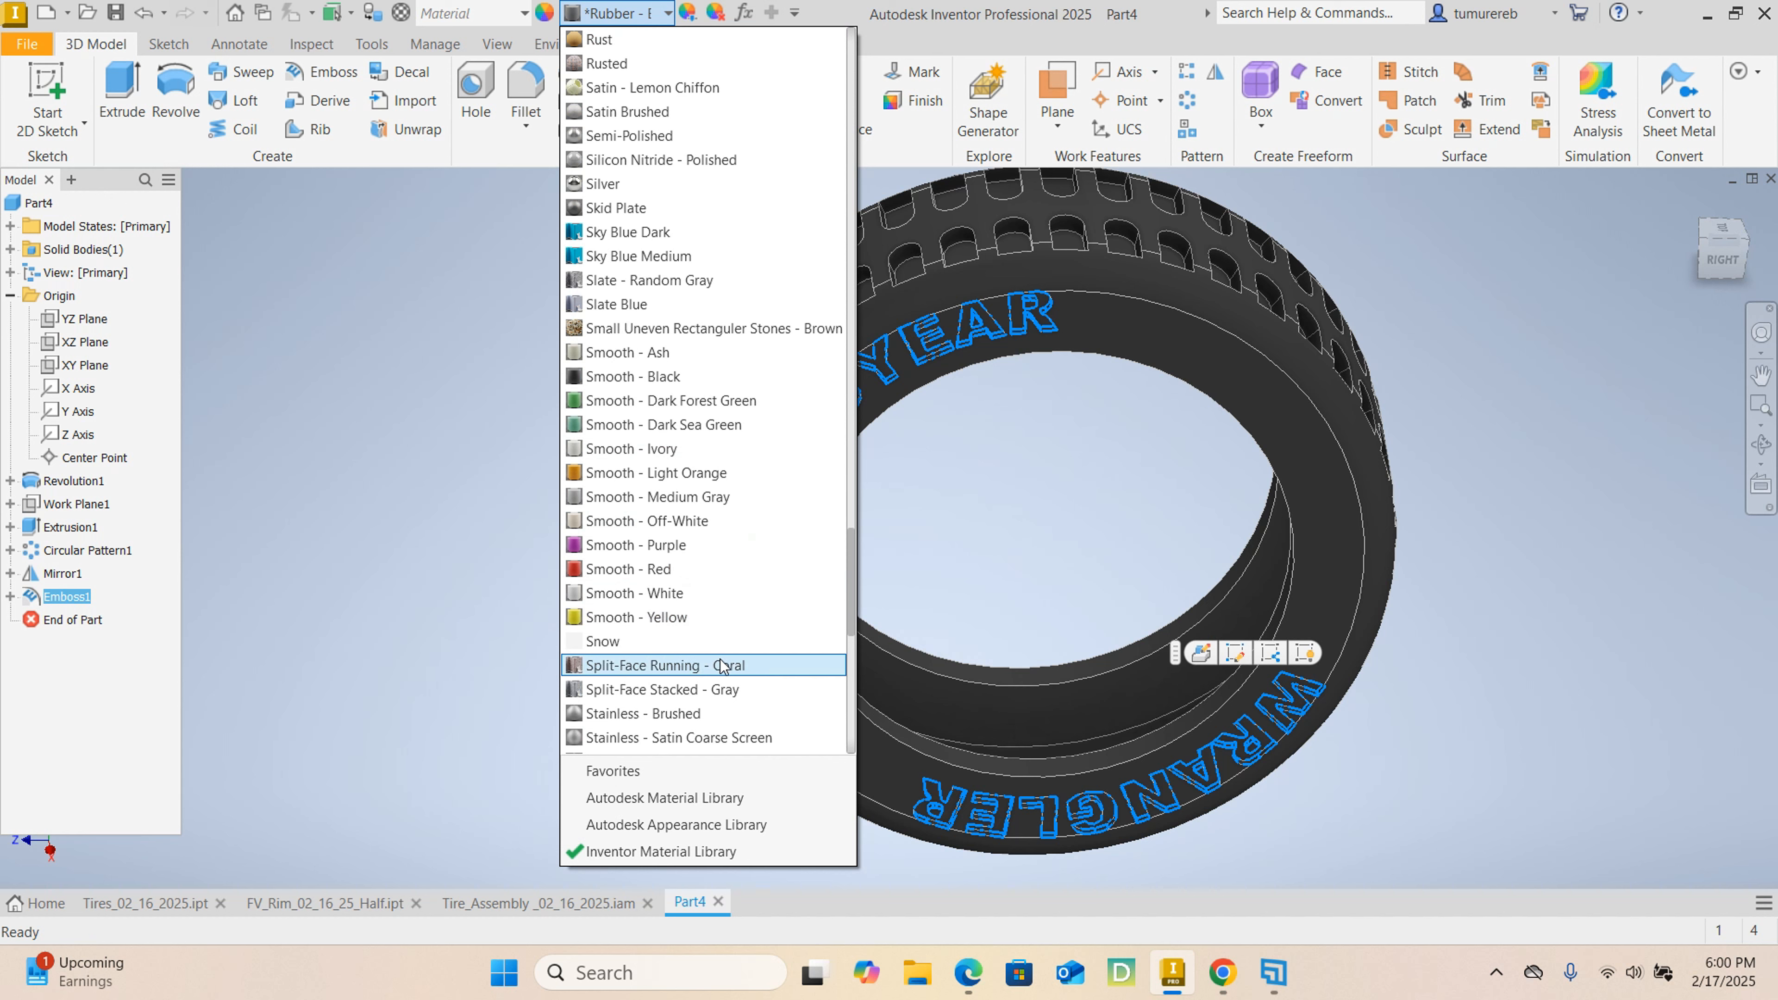
scroll(718, 657, "up", 2)
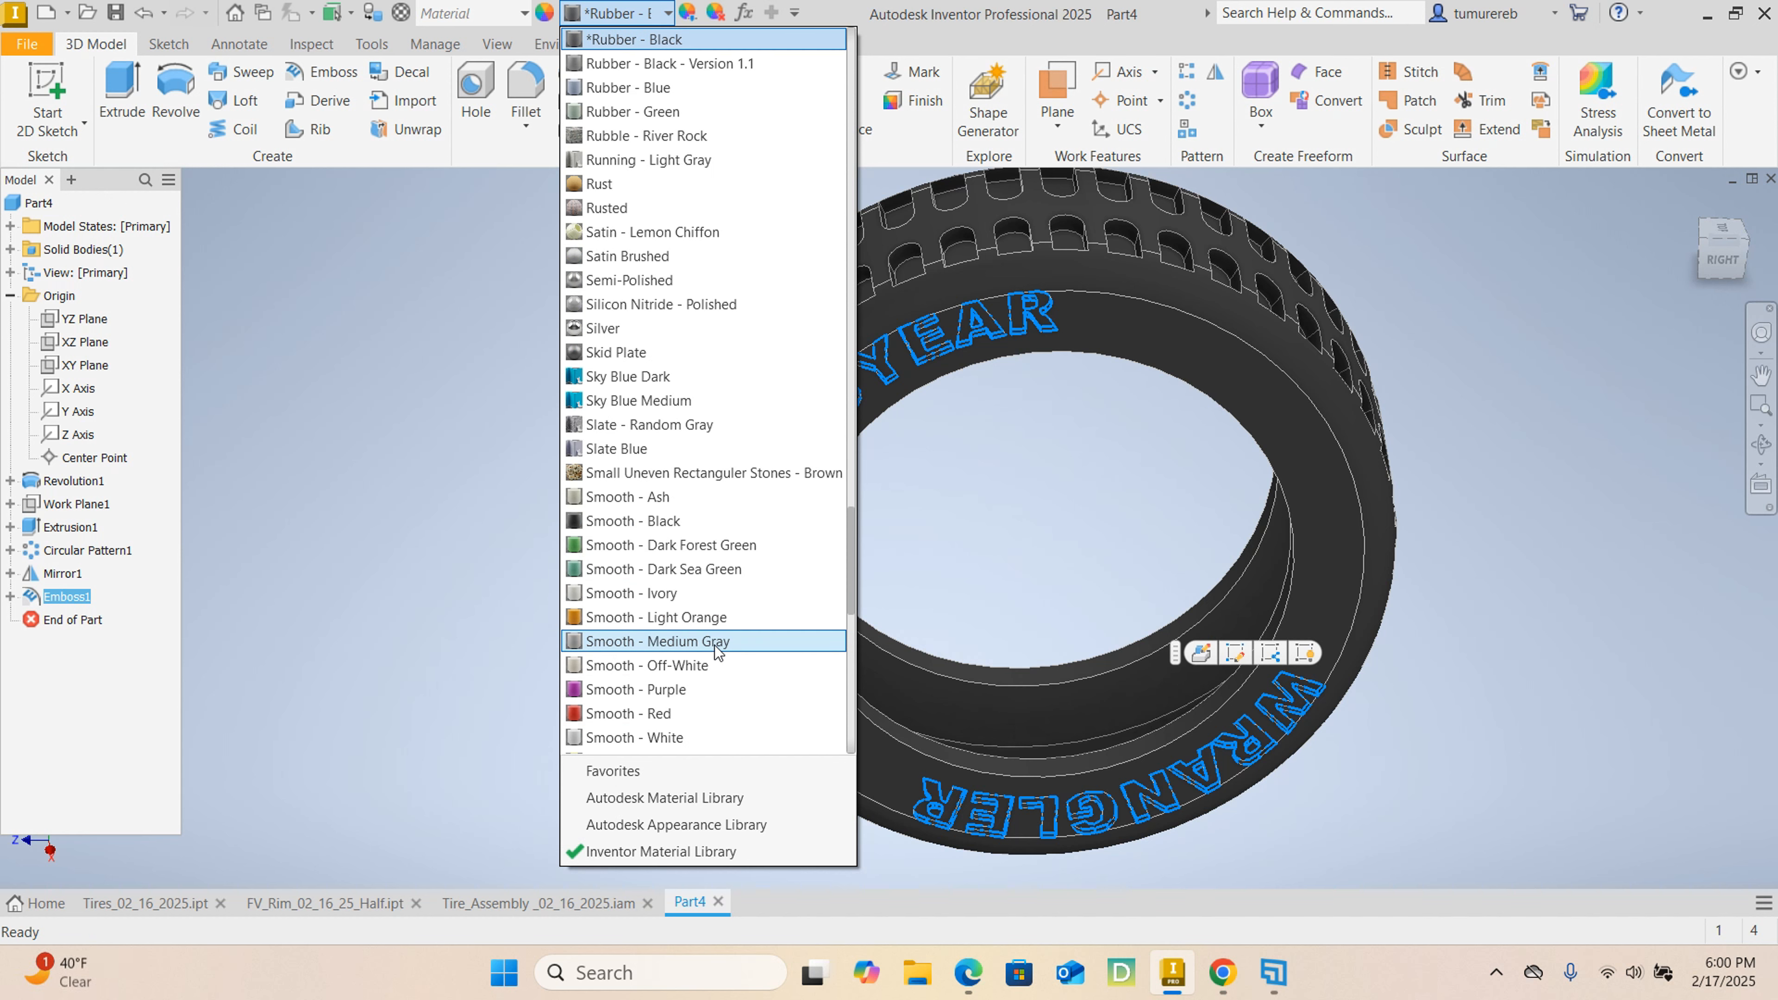
left_click(658, 739)
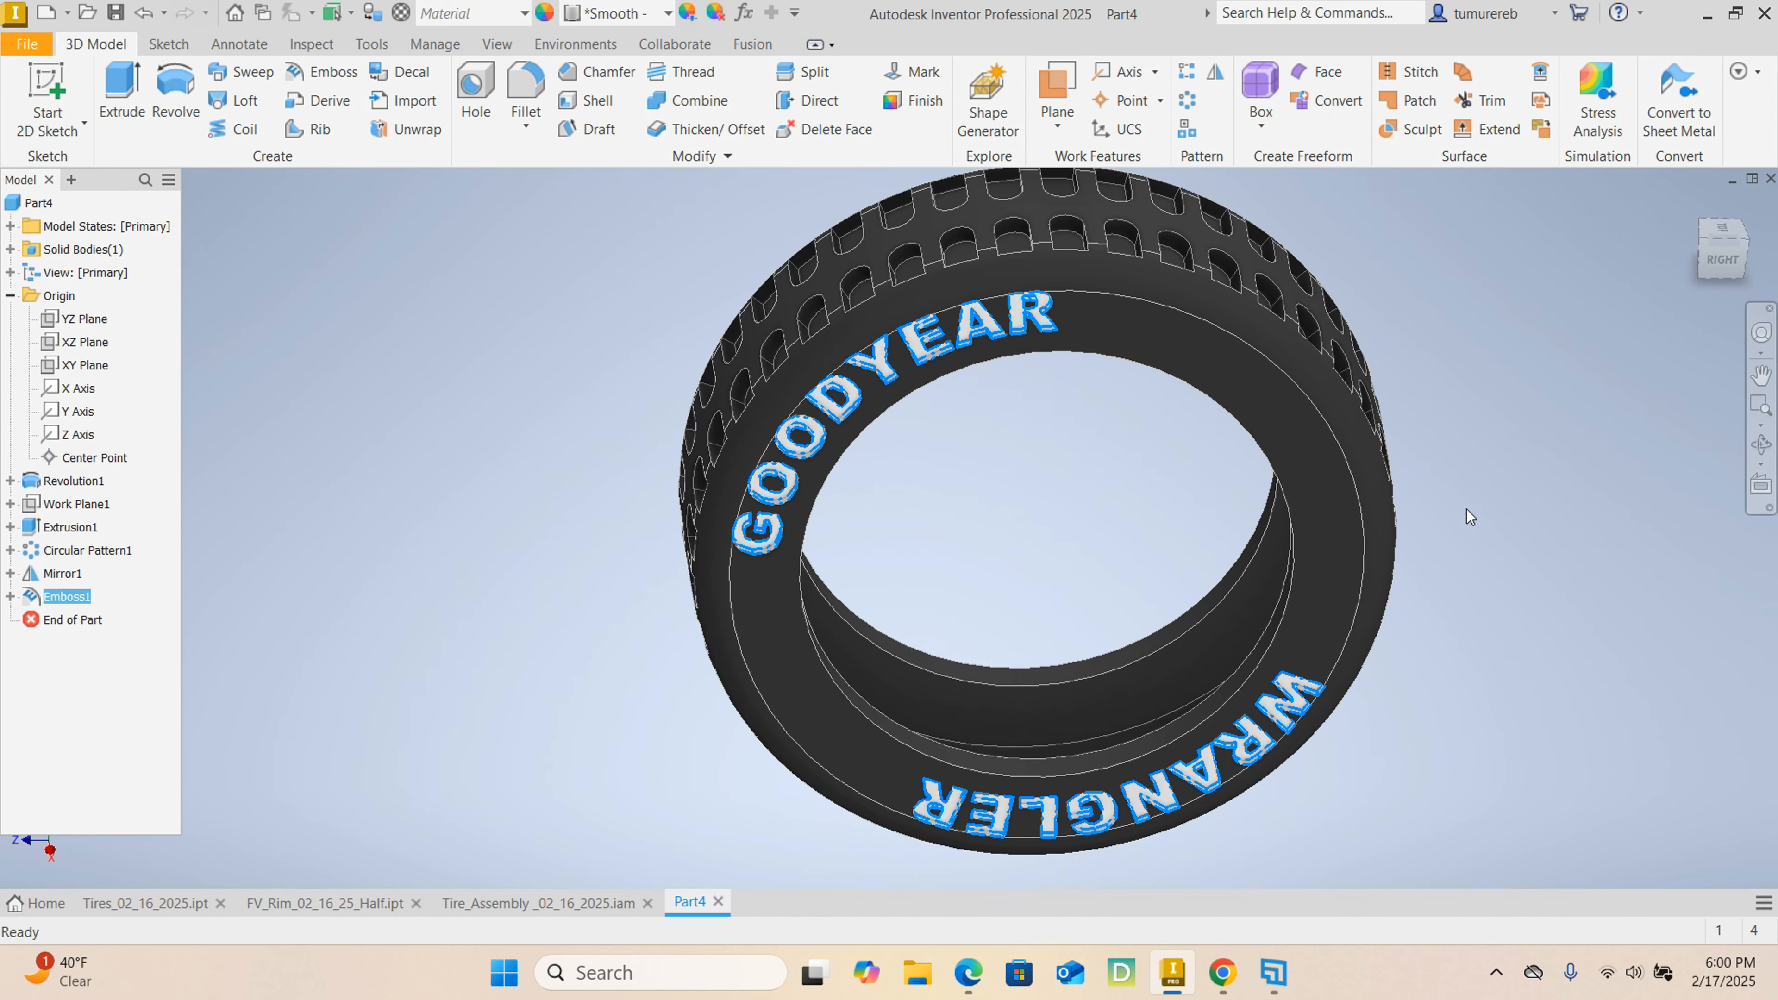
mouse_move(1474, 601)
middle_mouse_down("shift")
mouse_move(1448, 575)
mouse_move(1262, 604)
mouse_move(1395, 636)
mouse_move(1330, 616)
mouse_move(1307, 634)
mouse_move(616, 635)
mouse_move(721, 633)
mouse_move(717, 614)
middle_mouse_up("shift")
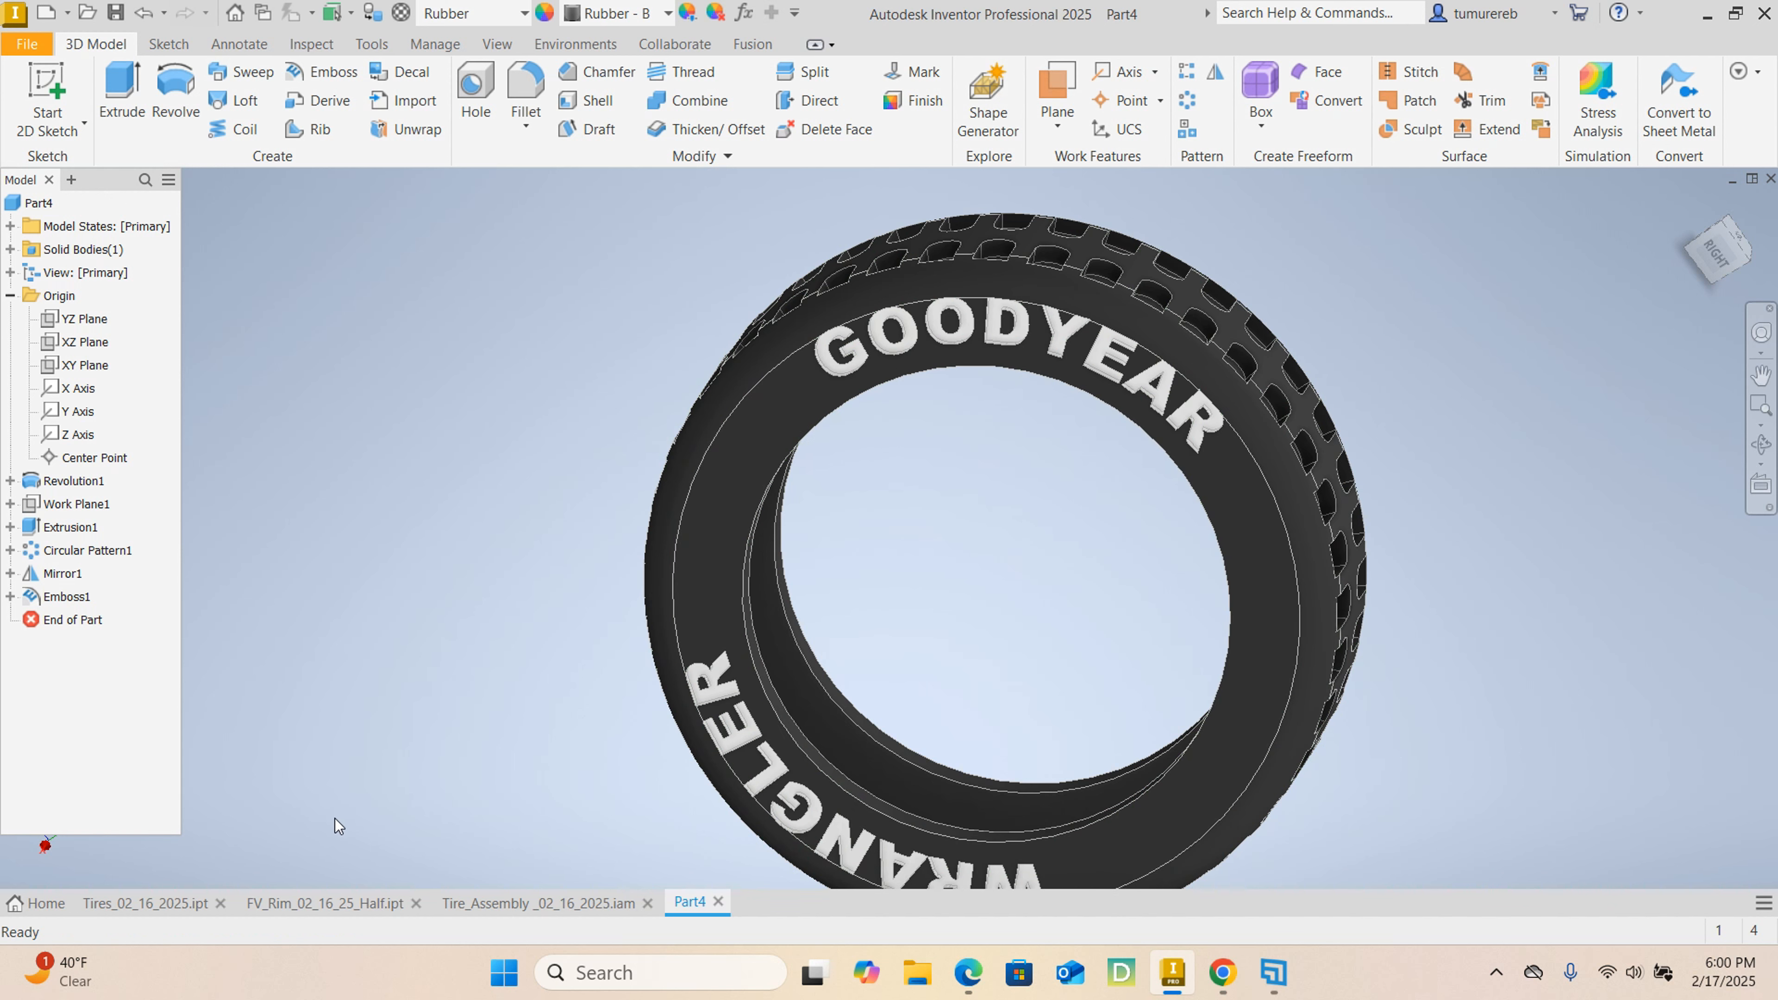
Review the finished rim part, the tire assembly and the finished tire part in their open documents.
left_click(316, 909)
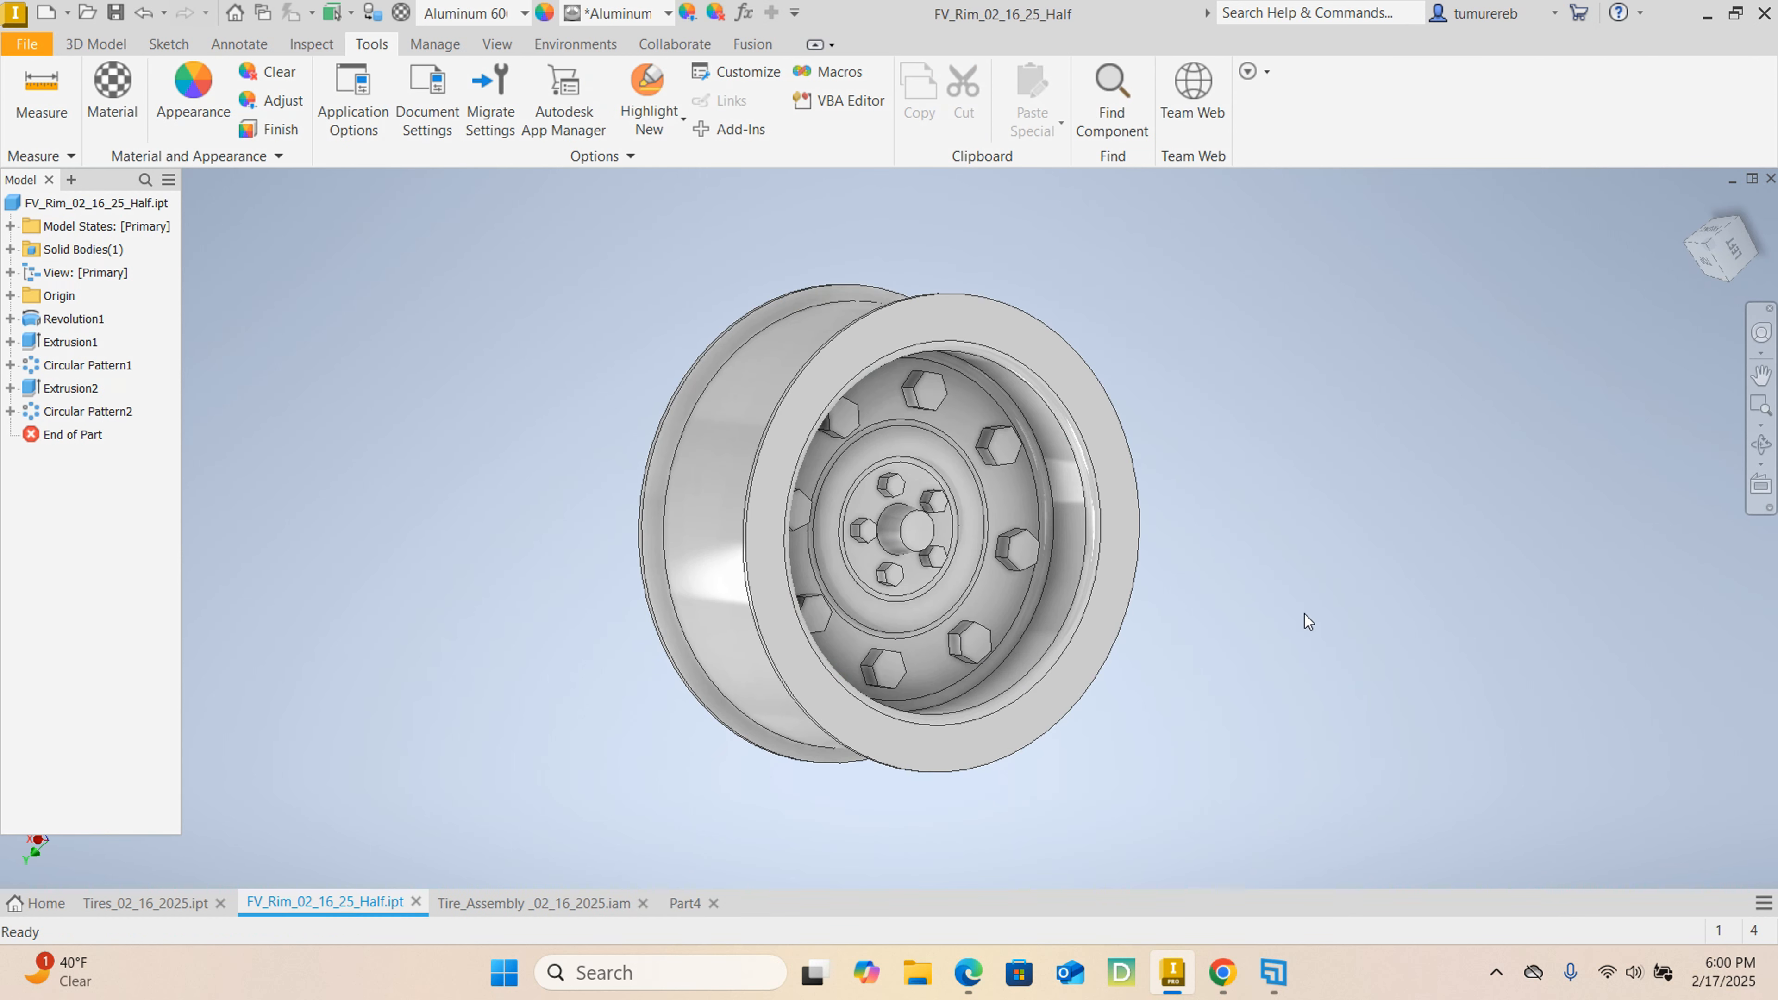
middle_click_drag(693, 455, 634, 490, "shift")
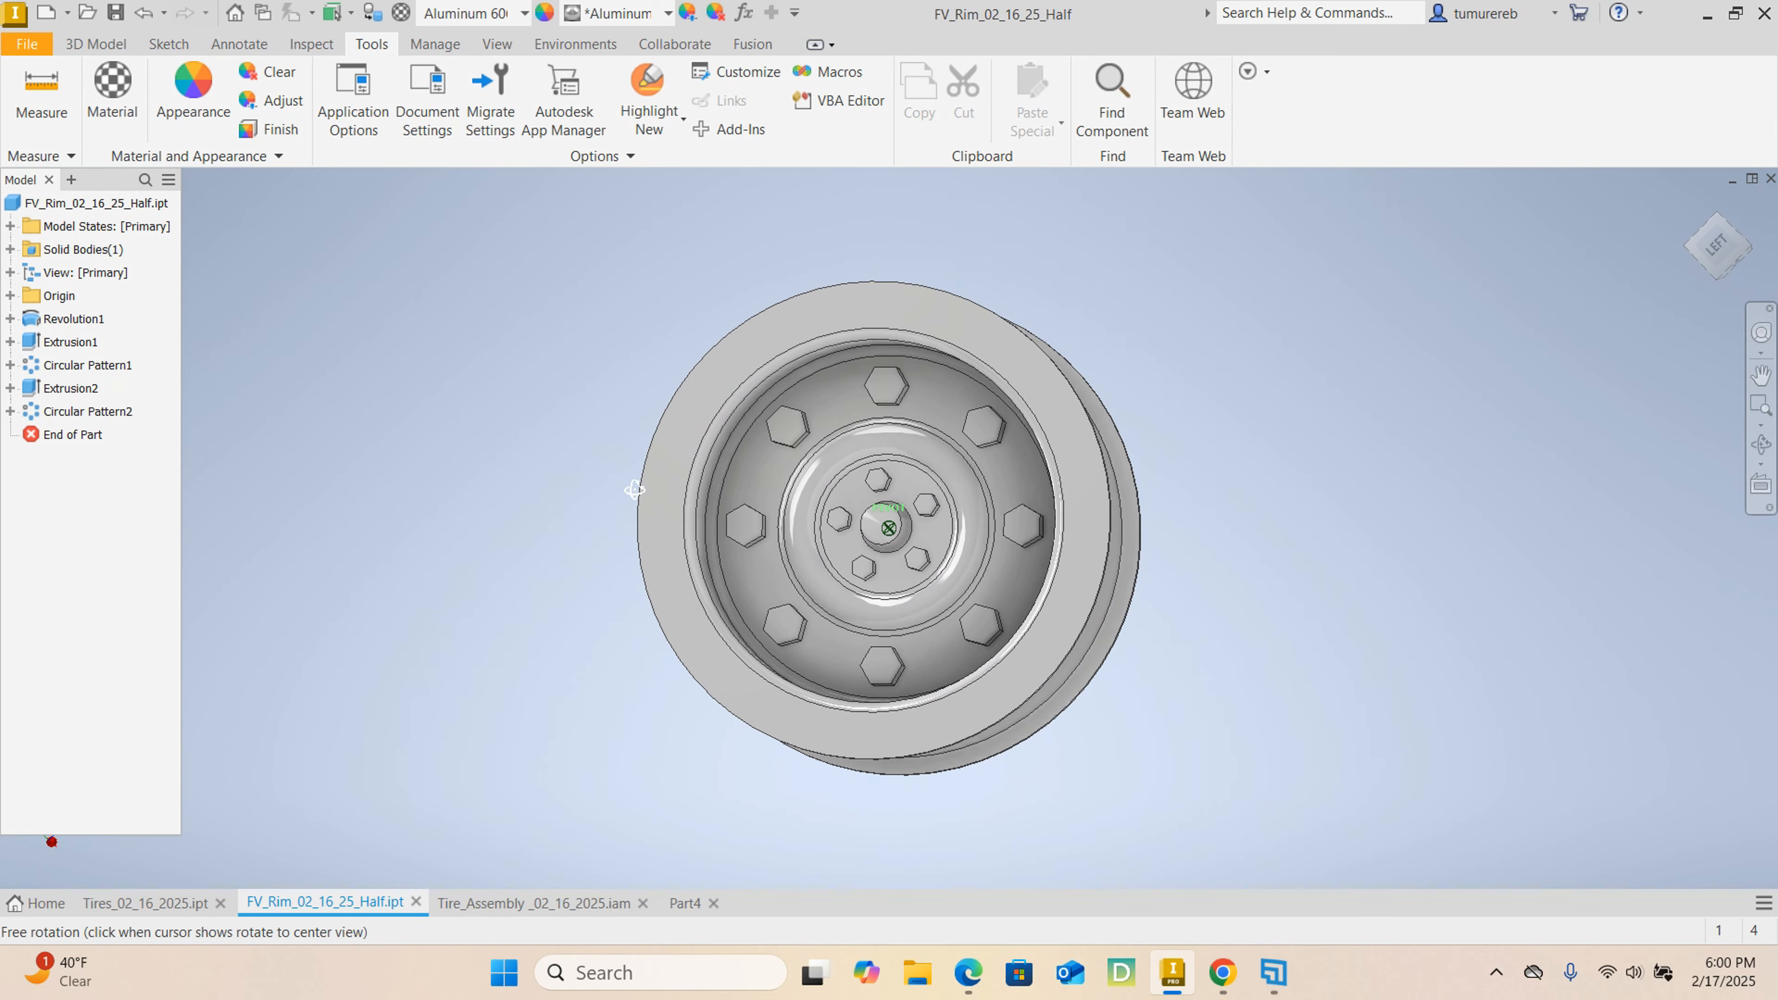
left_click(554, 902)
middle_click_drag(1269, 535, 1397, 635, "shift")
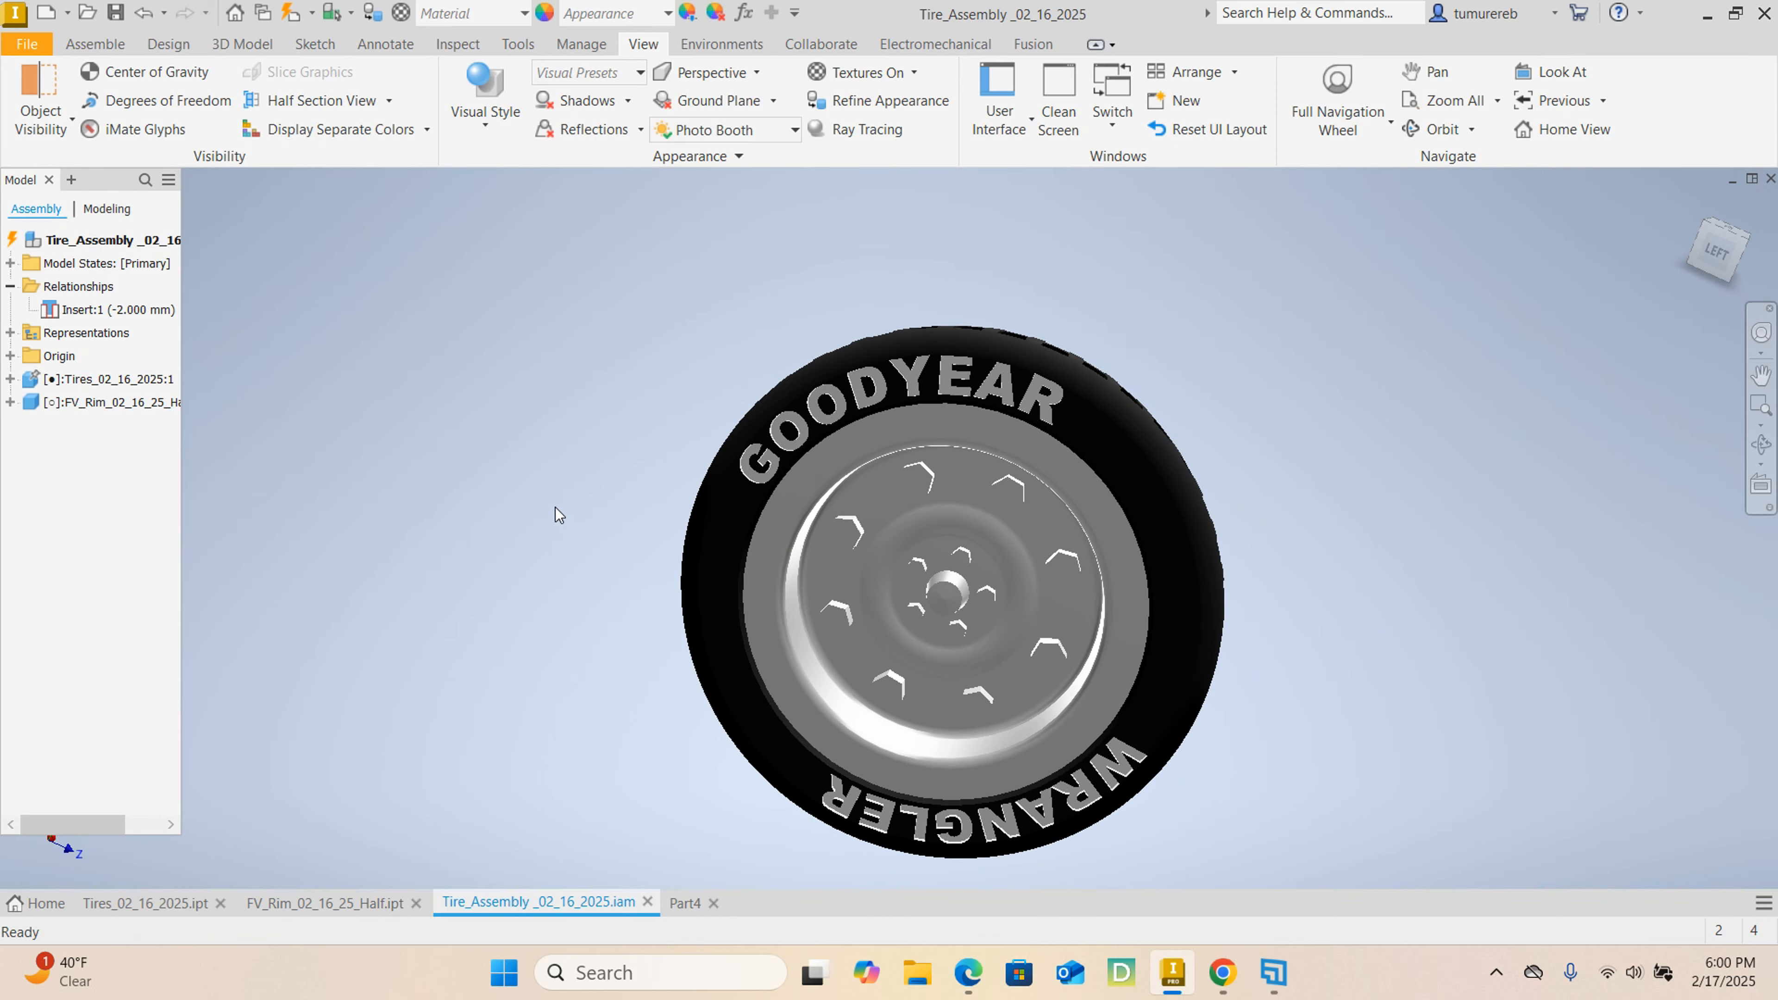
middle_click_drag(556, 512, 1294, 524, "shift")
middle_click_drag(635, 454, 756, 446, "shift")
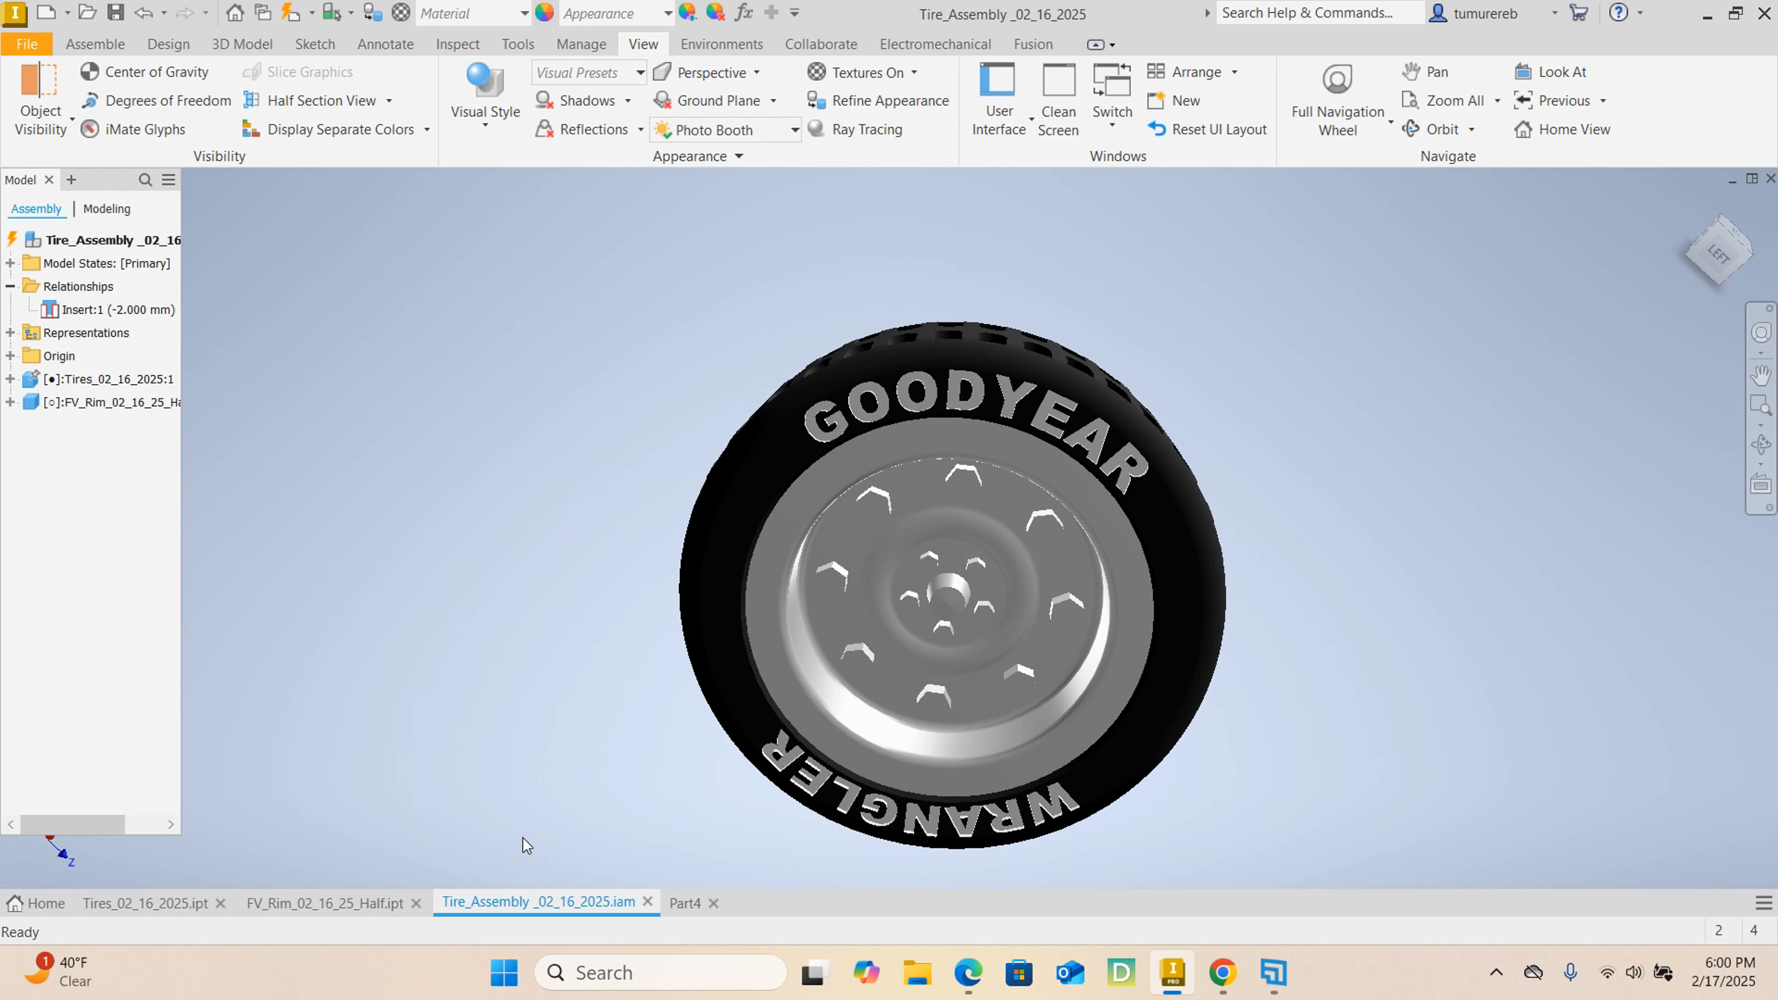
left_click(149, 904)
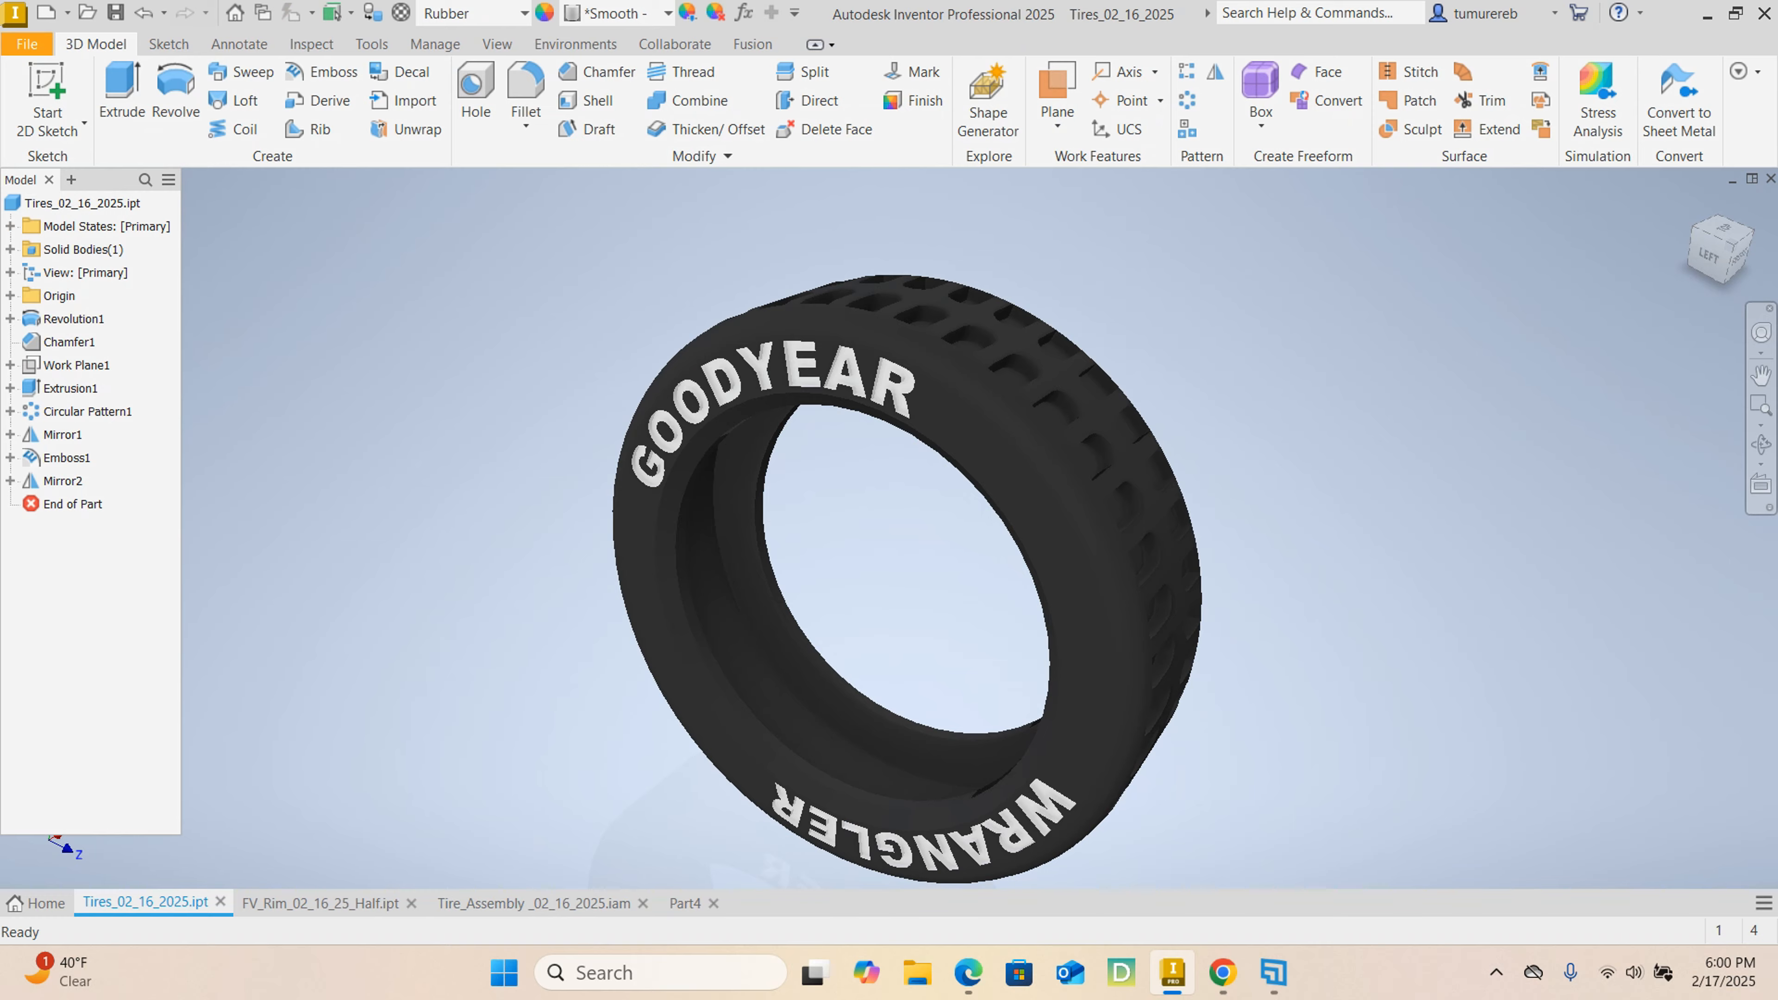
Switch to Chrome and browse the Student Portfolio PDF from its cover and tire project through to the whistle project.
left_click(1222, 972)
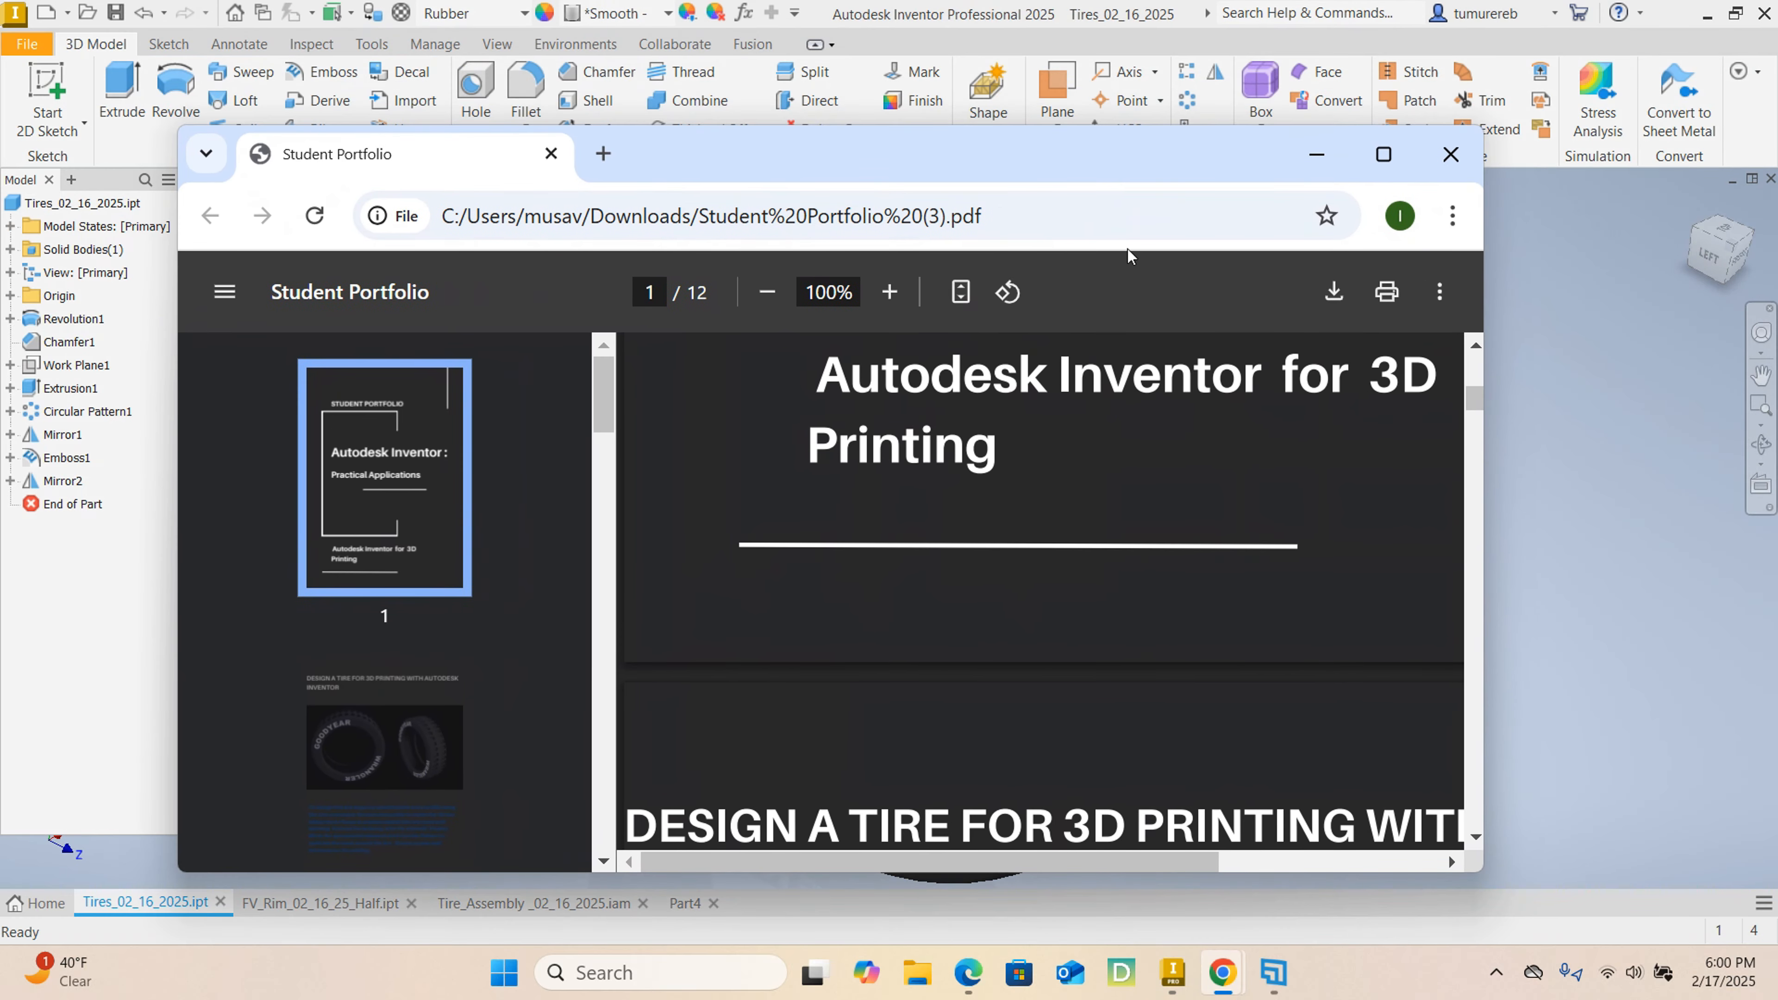
left_click(1386, 156)
scroll(965, 434, "down", 2)
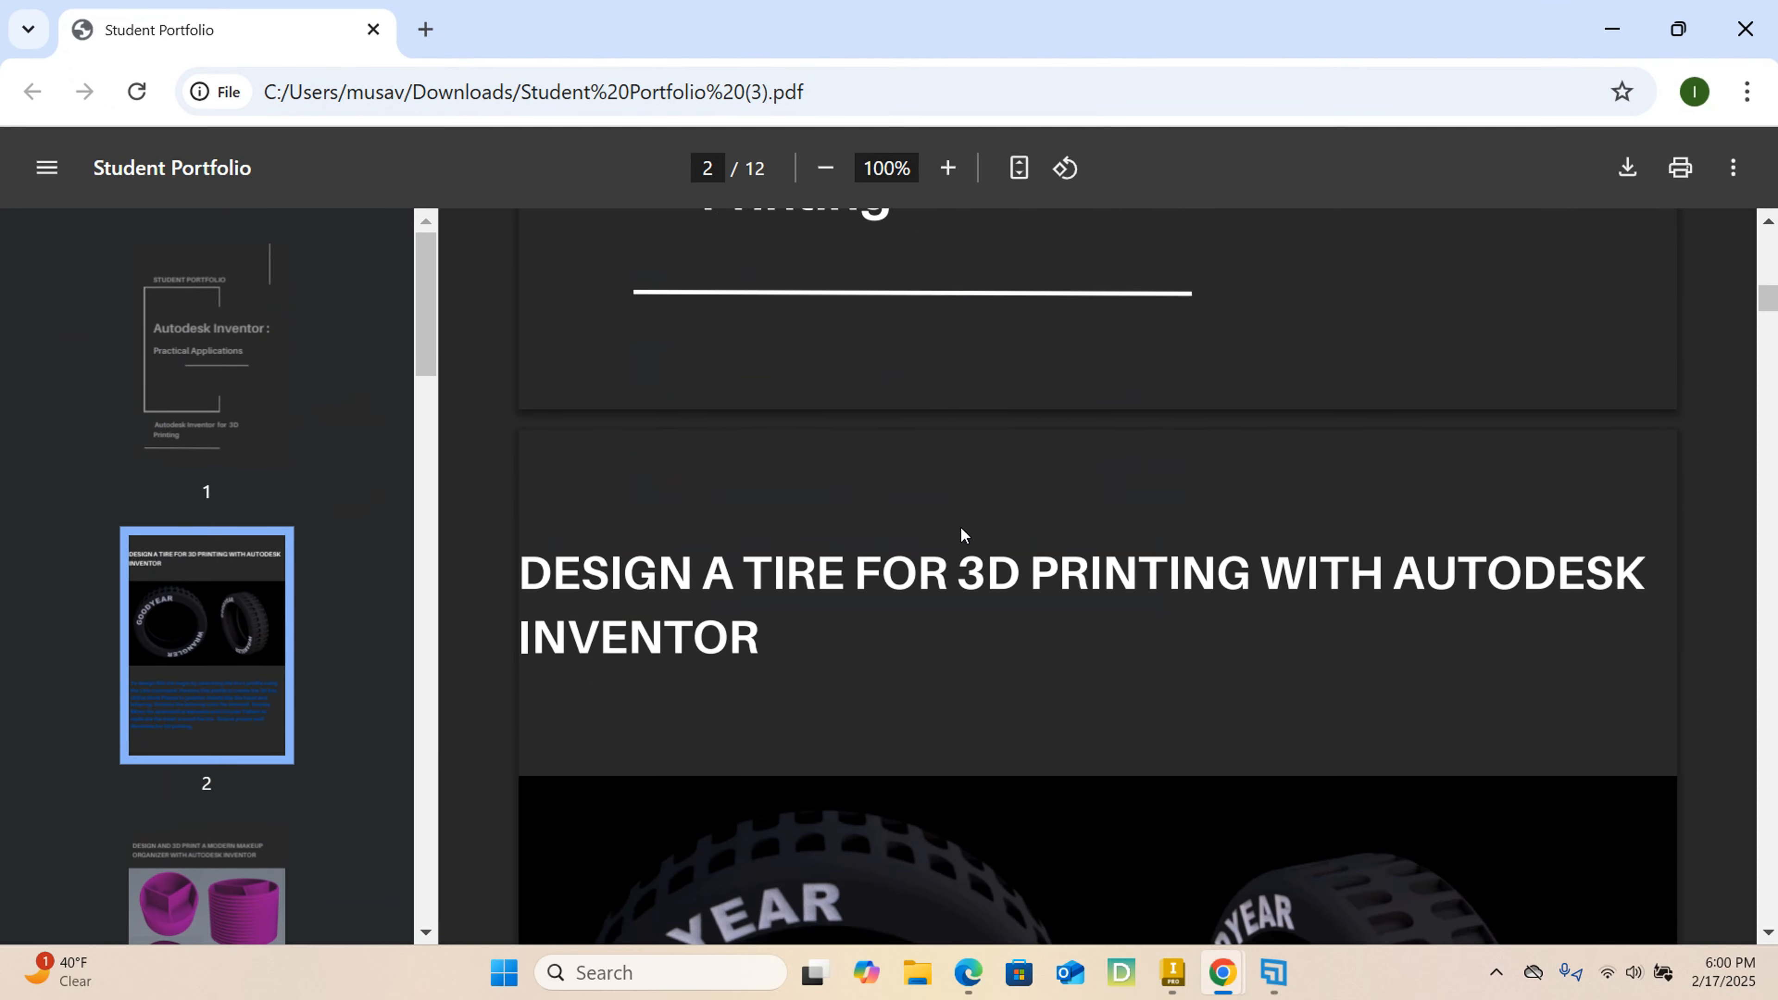
scroll(960, 525, "up", 10)
scroll(961, 519, "up", 3)
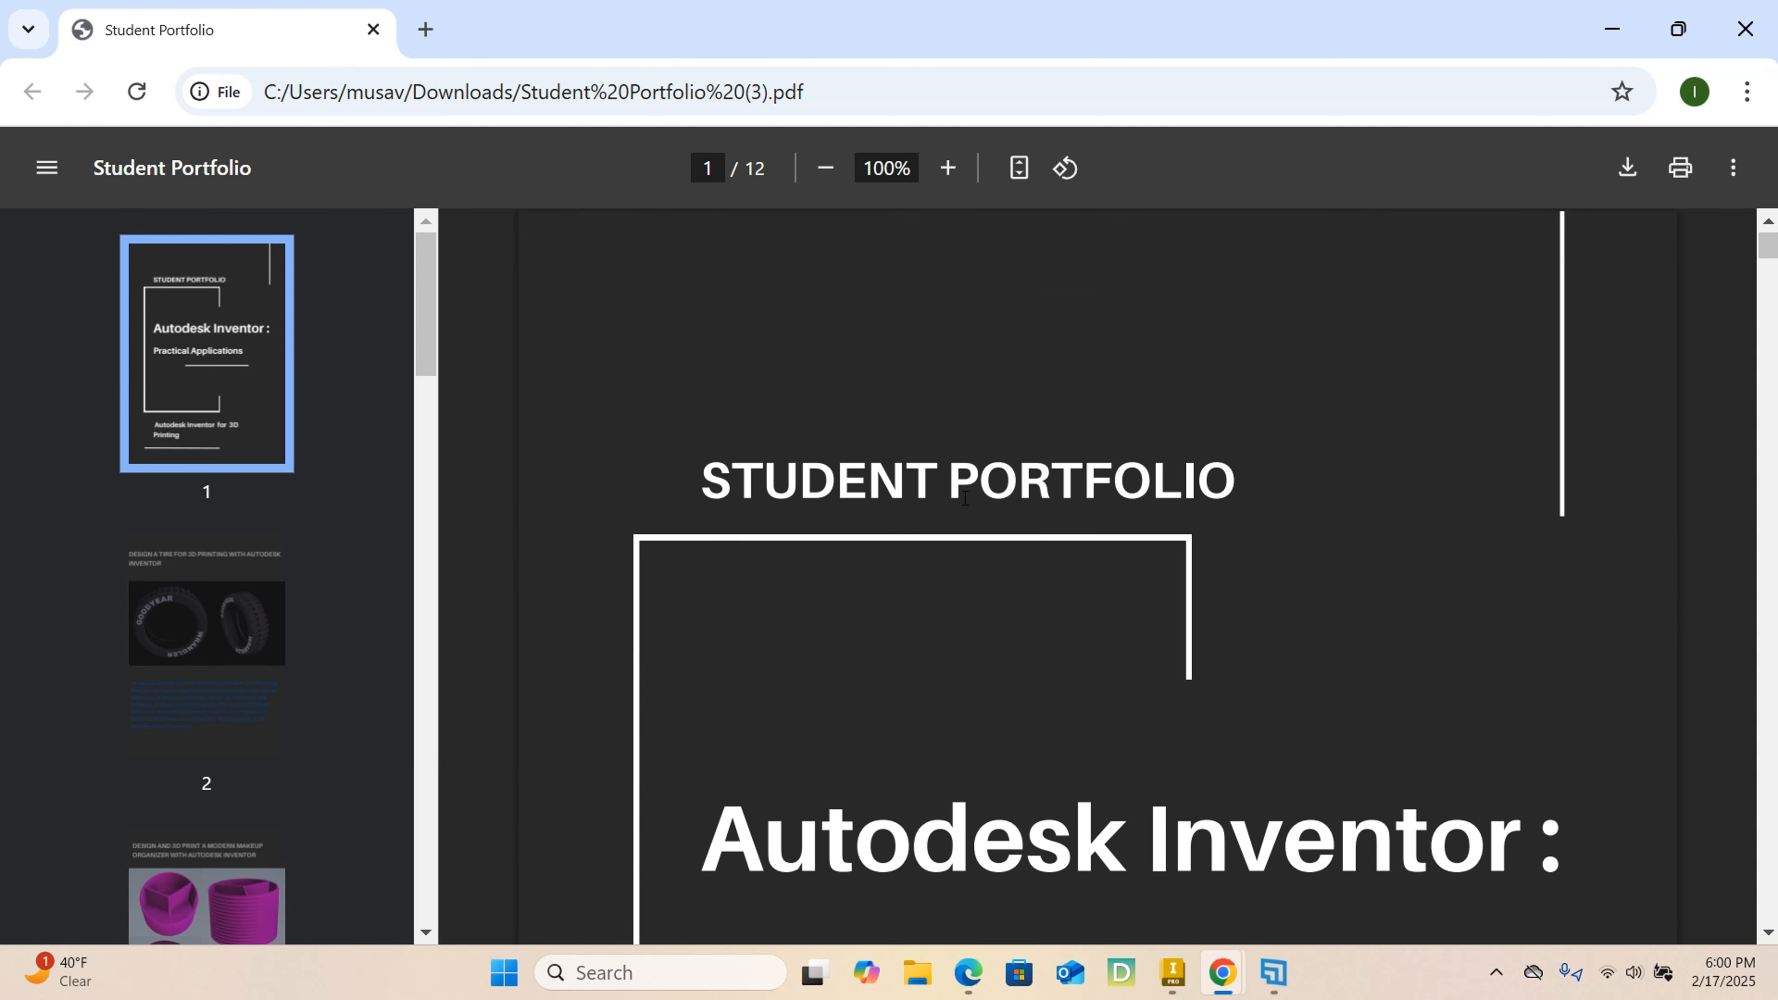
scroll(962, 504, "down", 15)
scroll(963, 497, "down", 8)
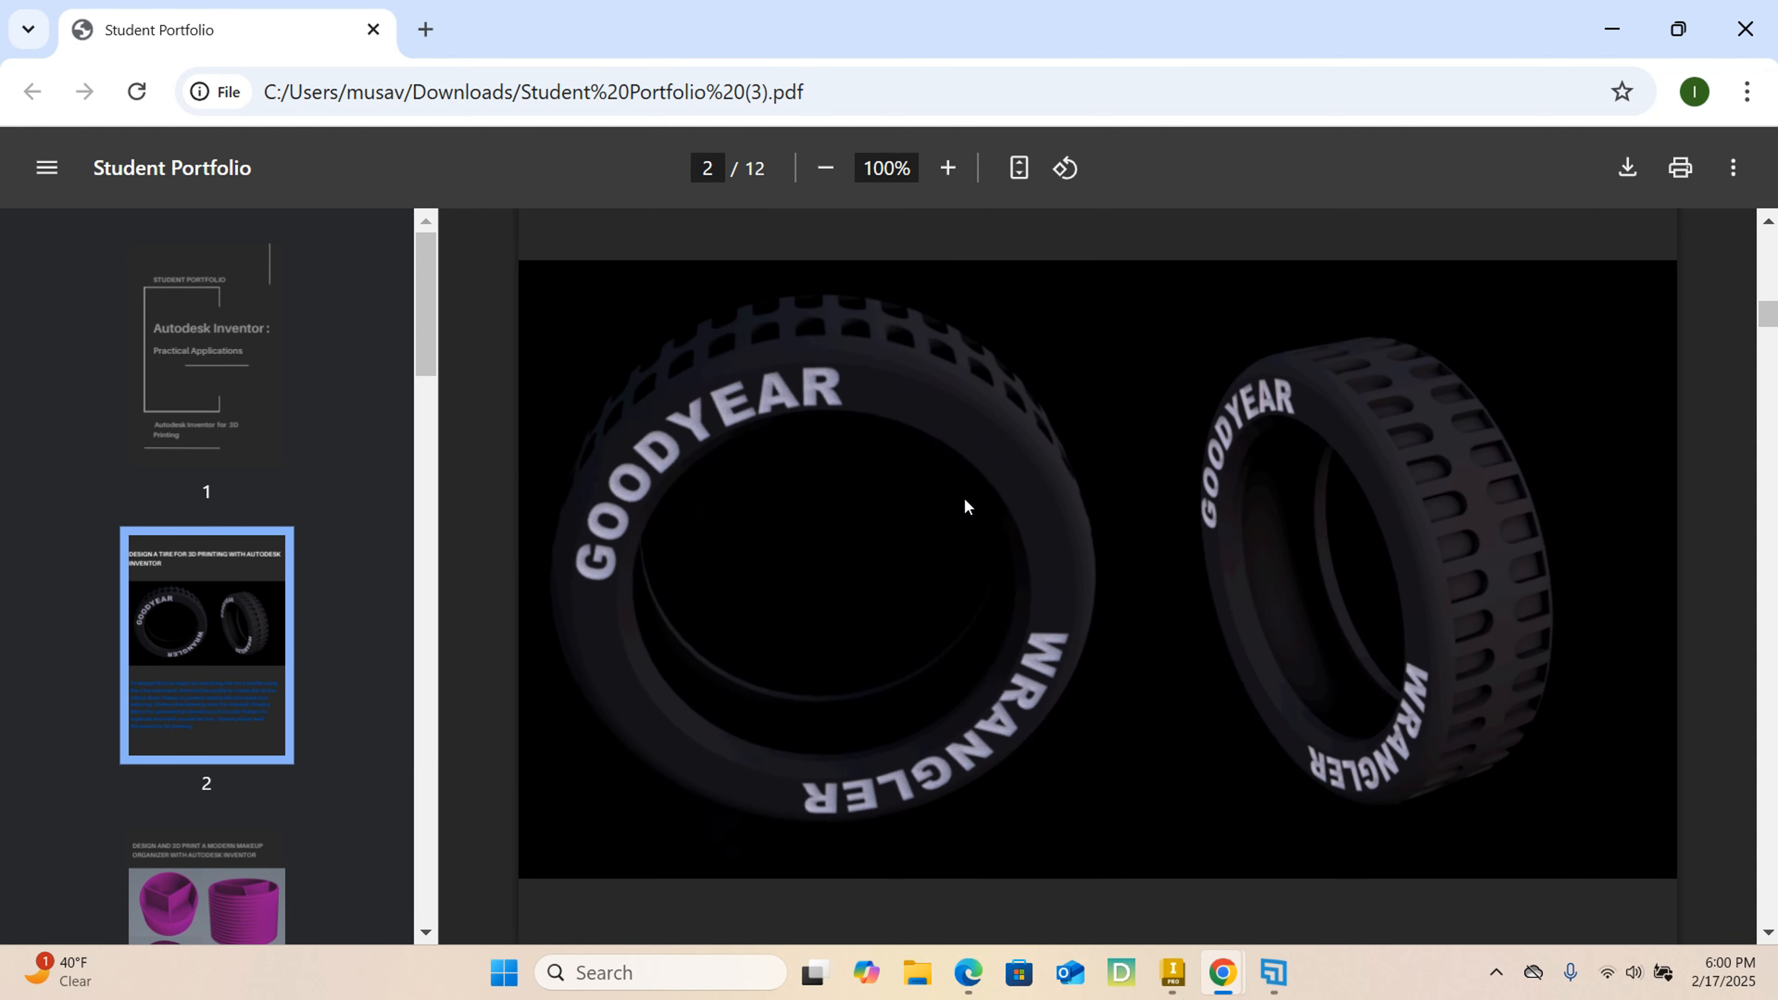
scroll(964, 498, "down", 20)
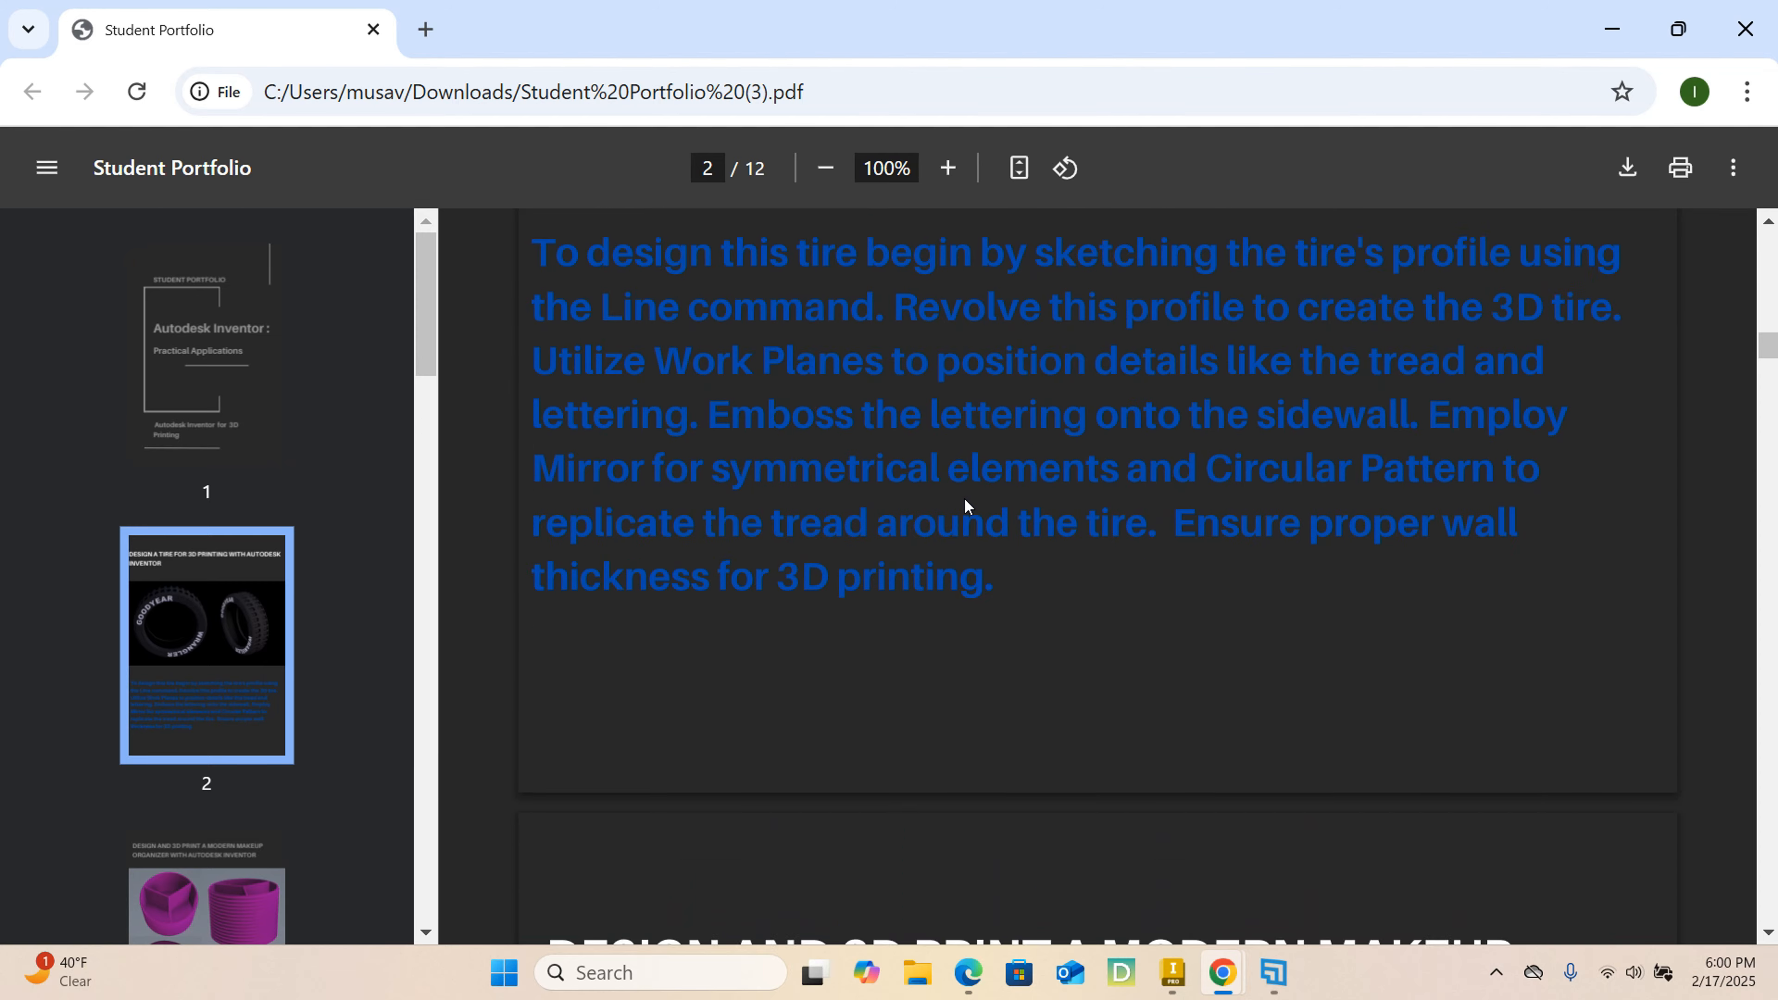
scroll(964, 498, "up", 4)
scroll(964, 498, "down", 6)
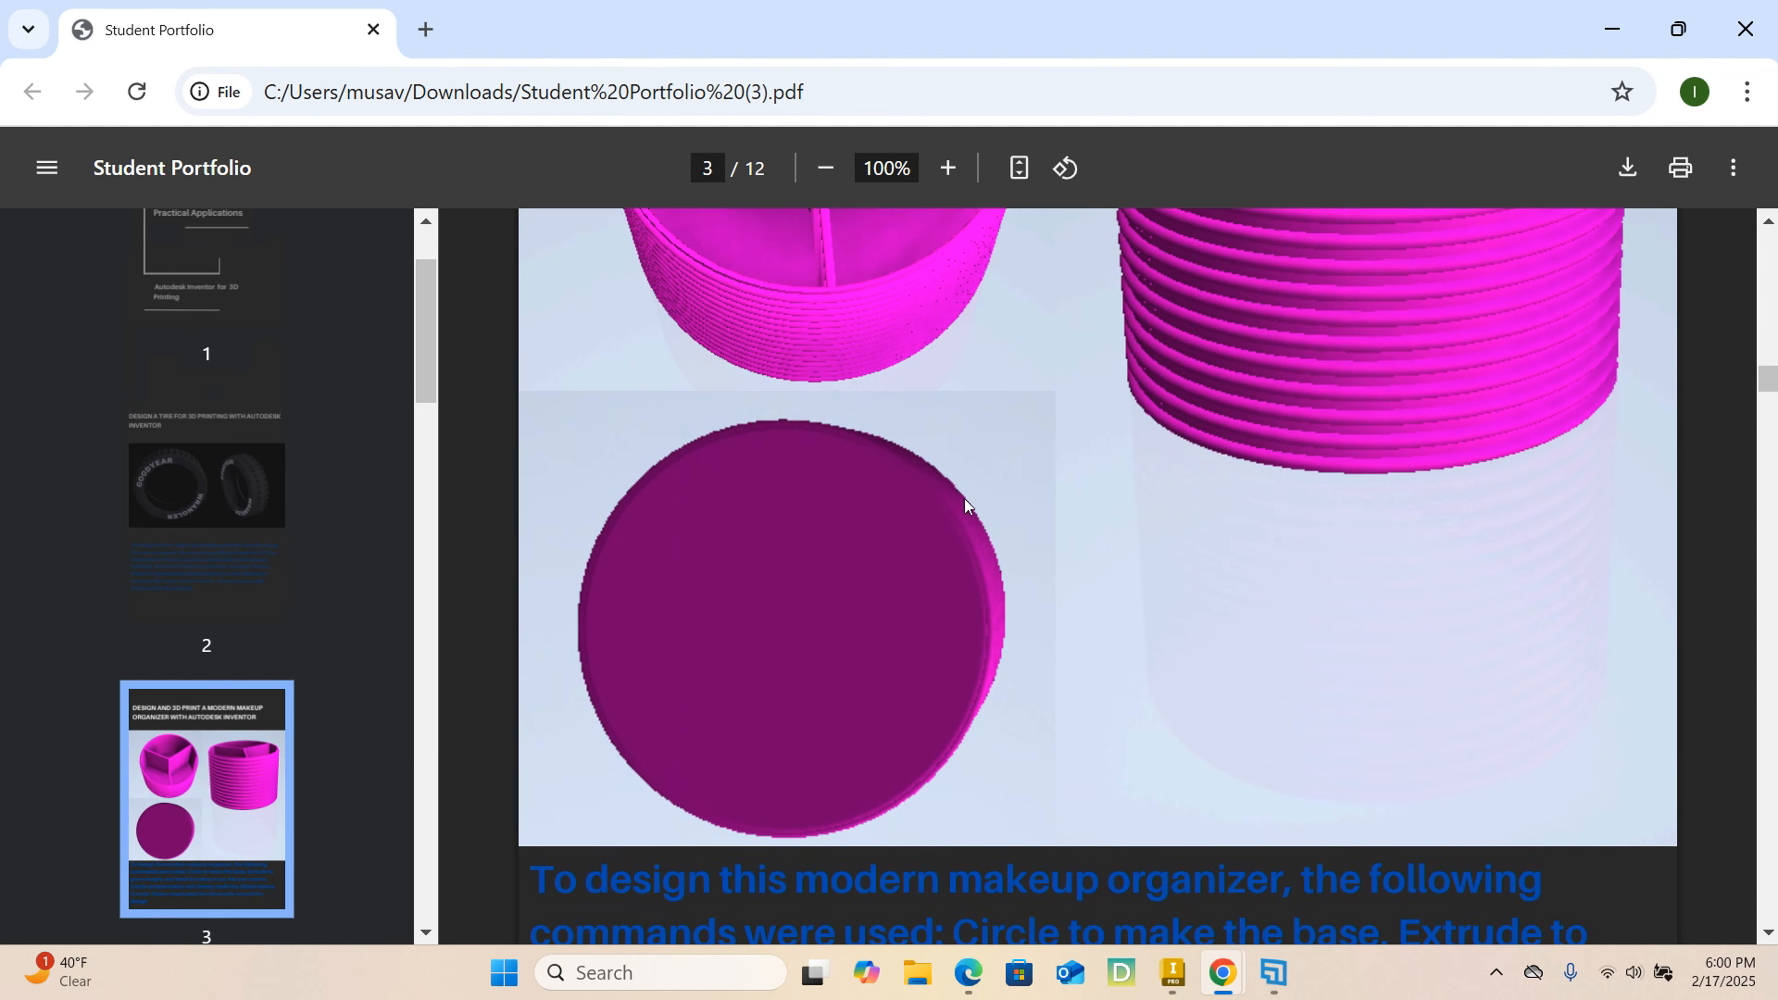
scroll(965, 490, "up", 6)
scroll(941, 497, "down", 20)
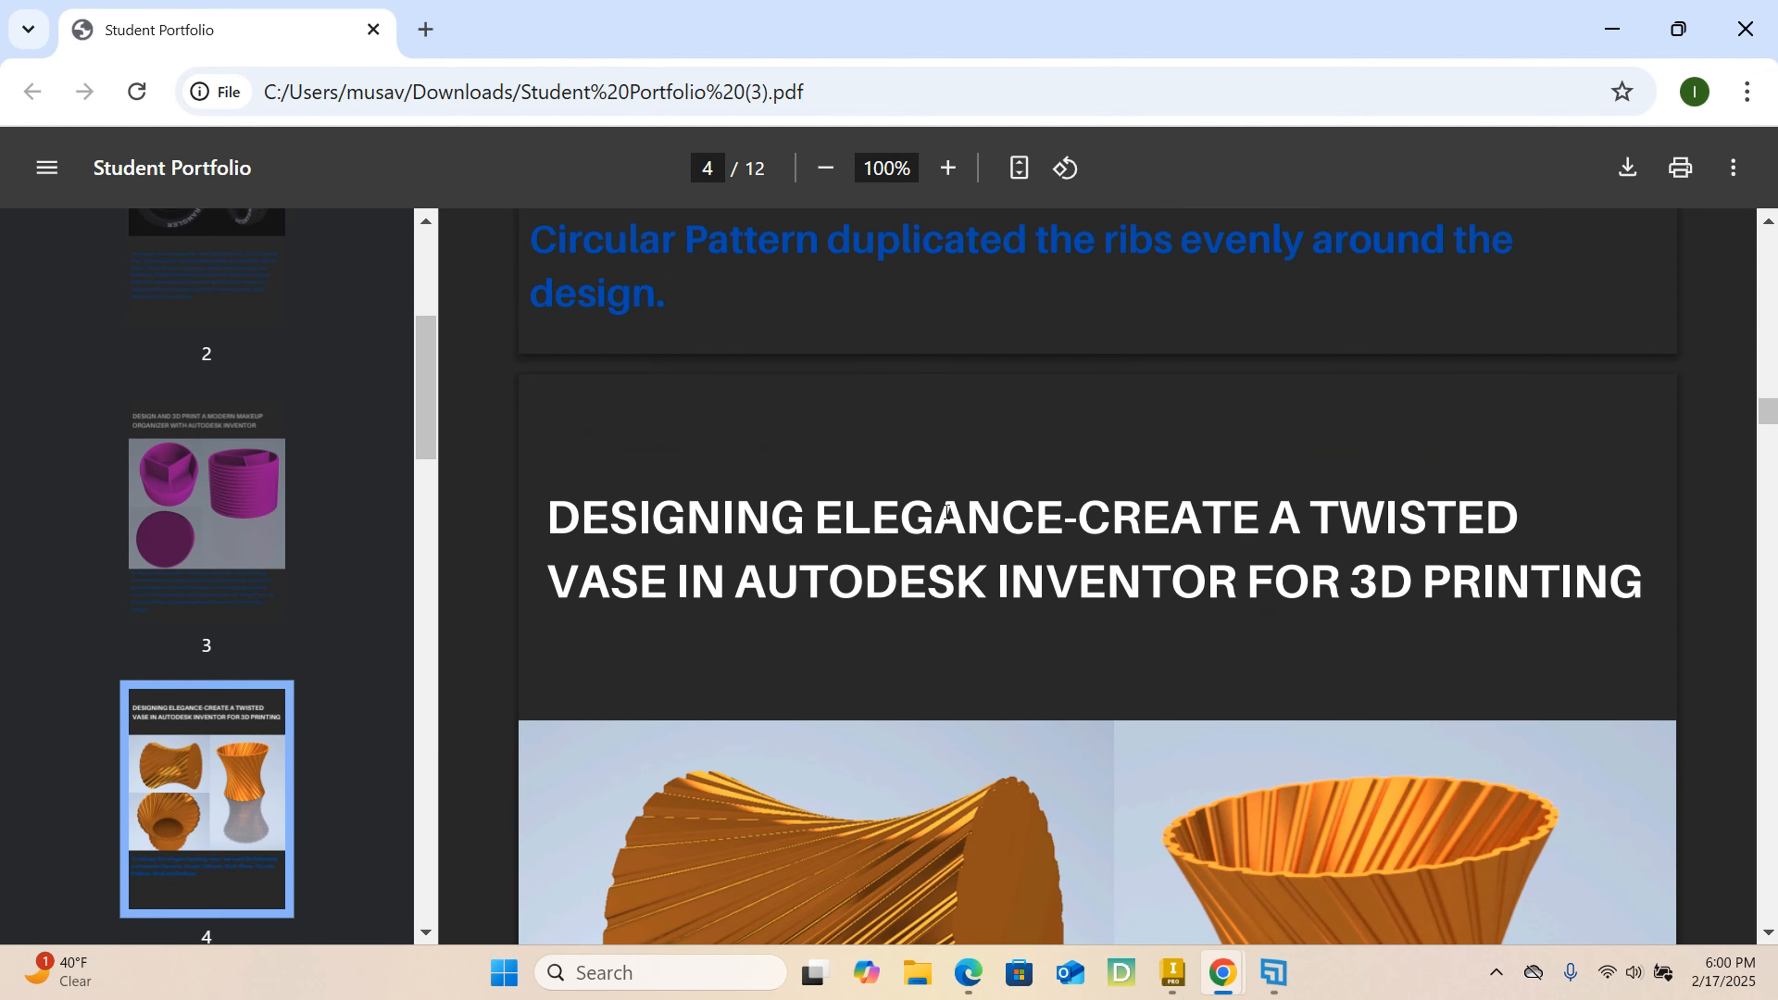
scroll(944, 504, "down", 20)
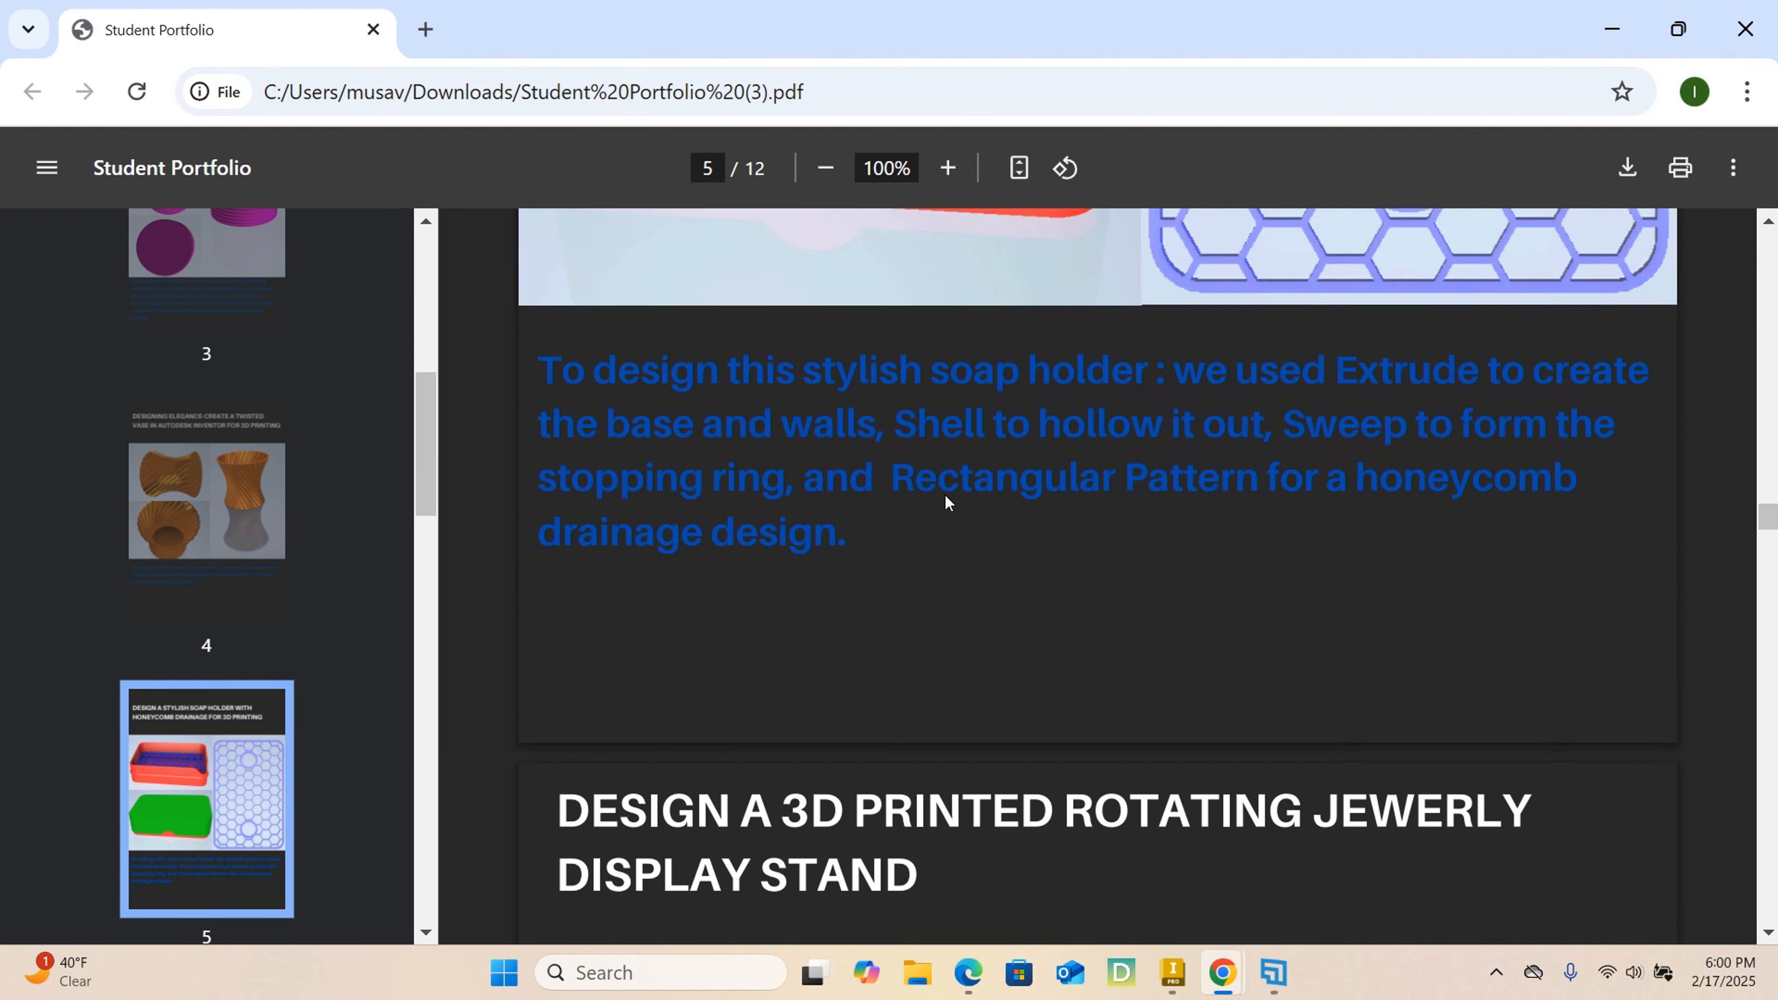
scroll(943, 494, "up", 20)
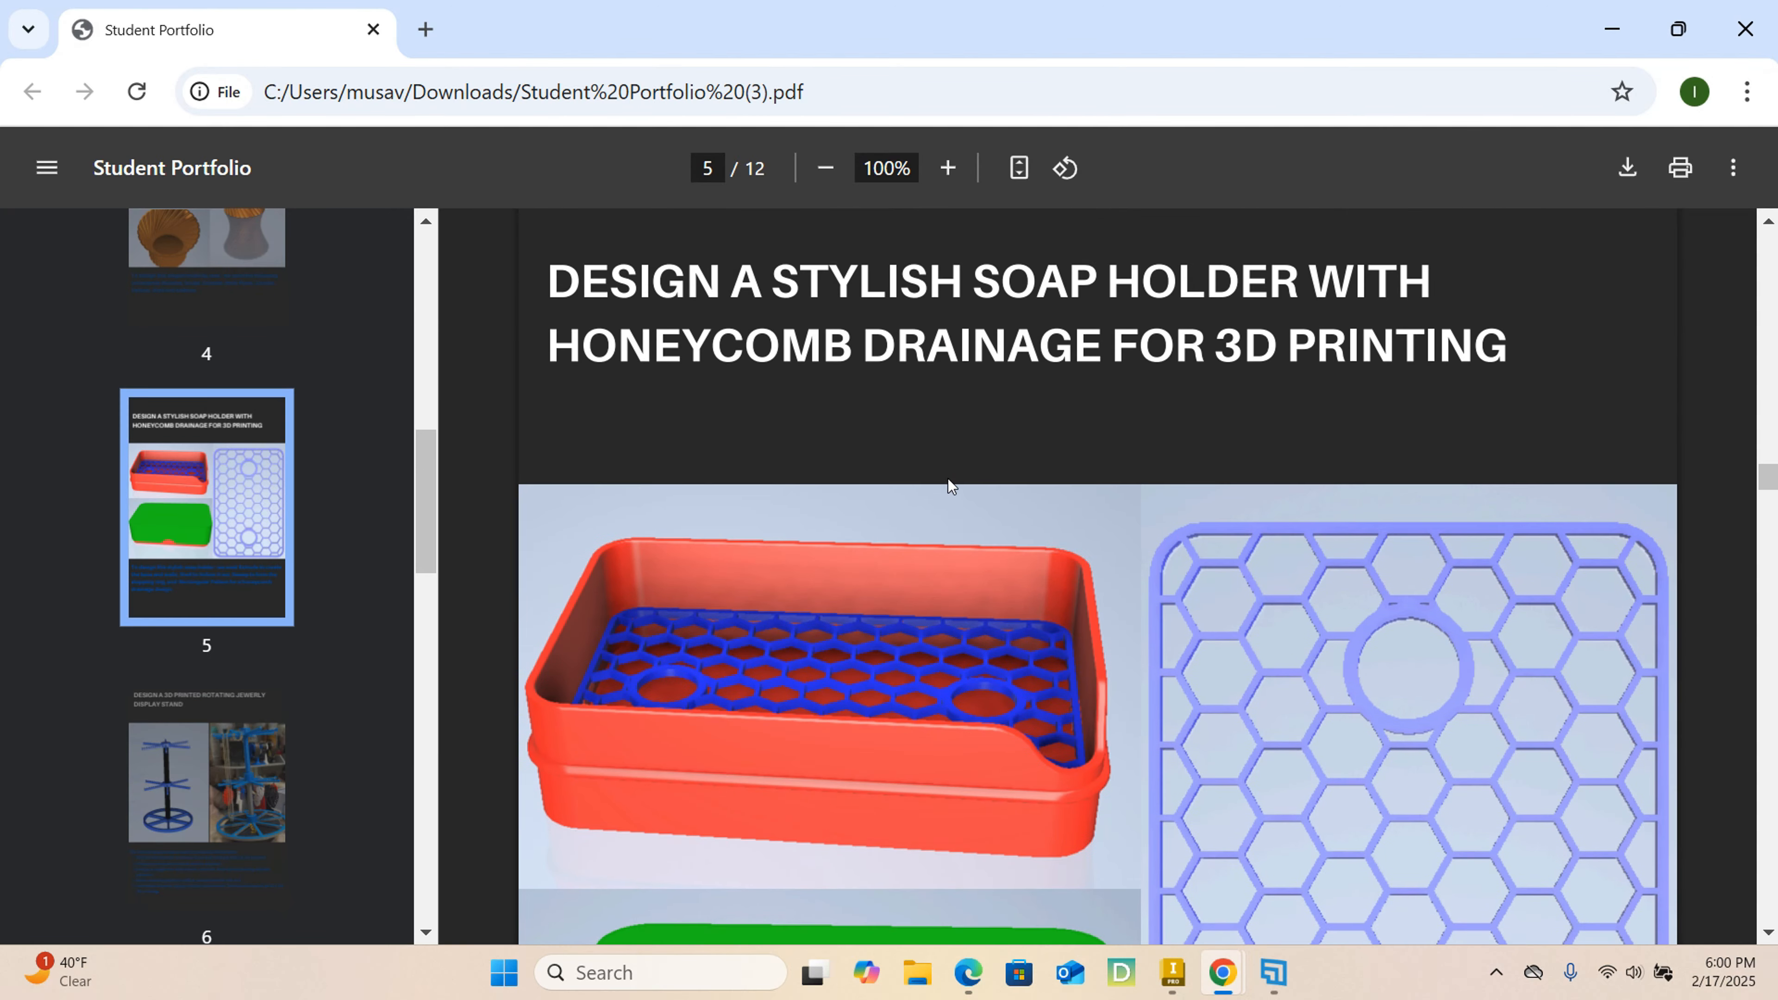
scroll(950, 486, "down", 8)
scroll(952, 492, "down", 20)
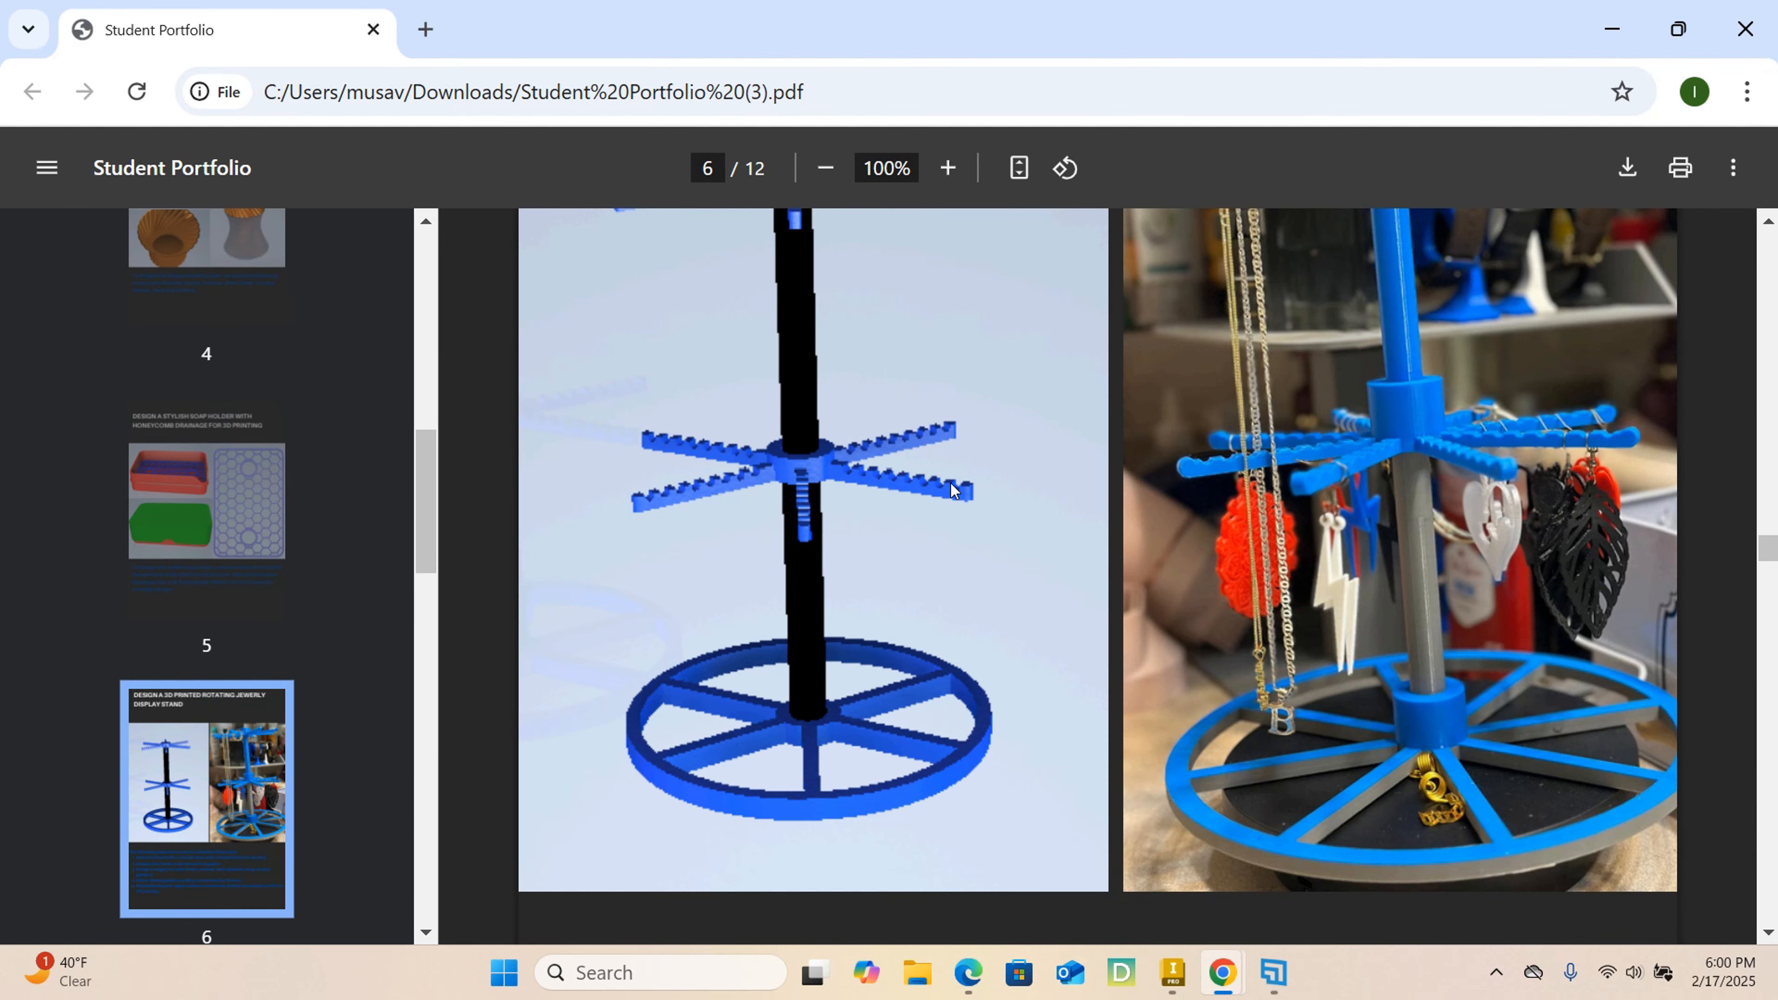
scroll(952, 487, "down", 15)
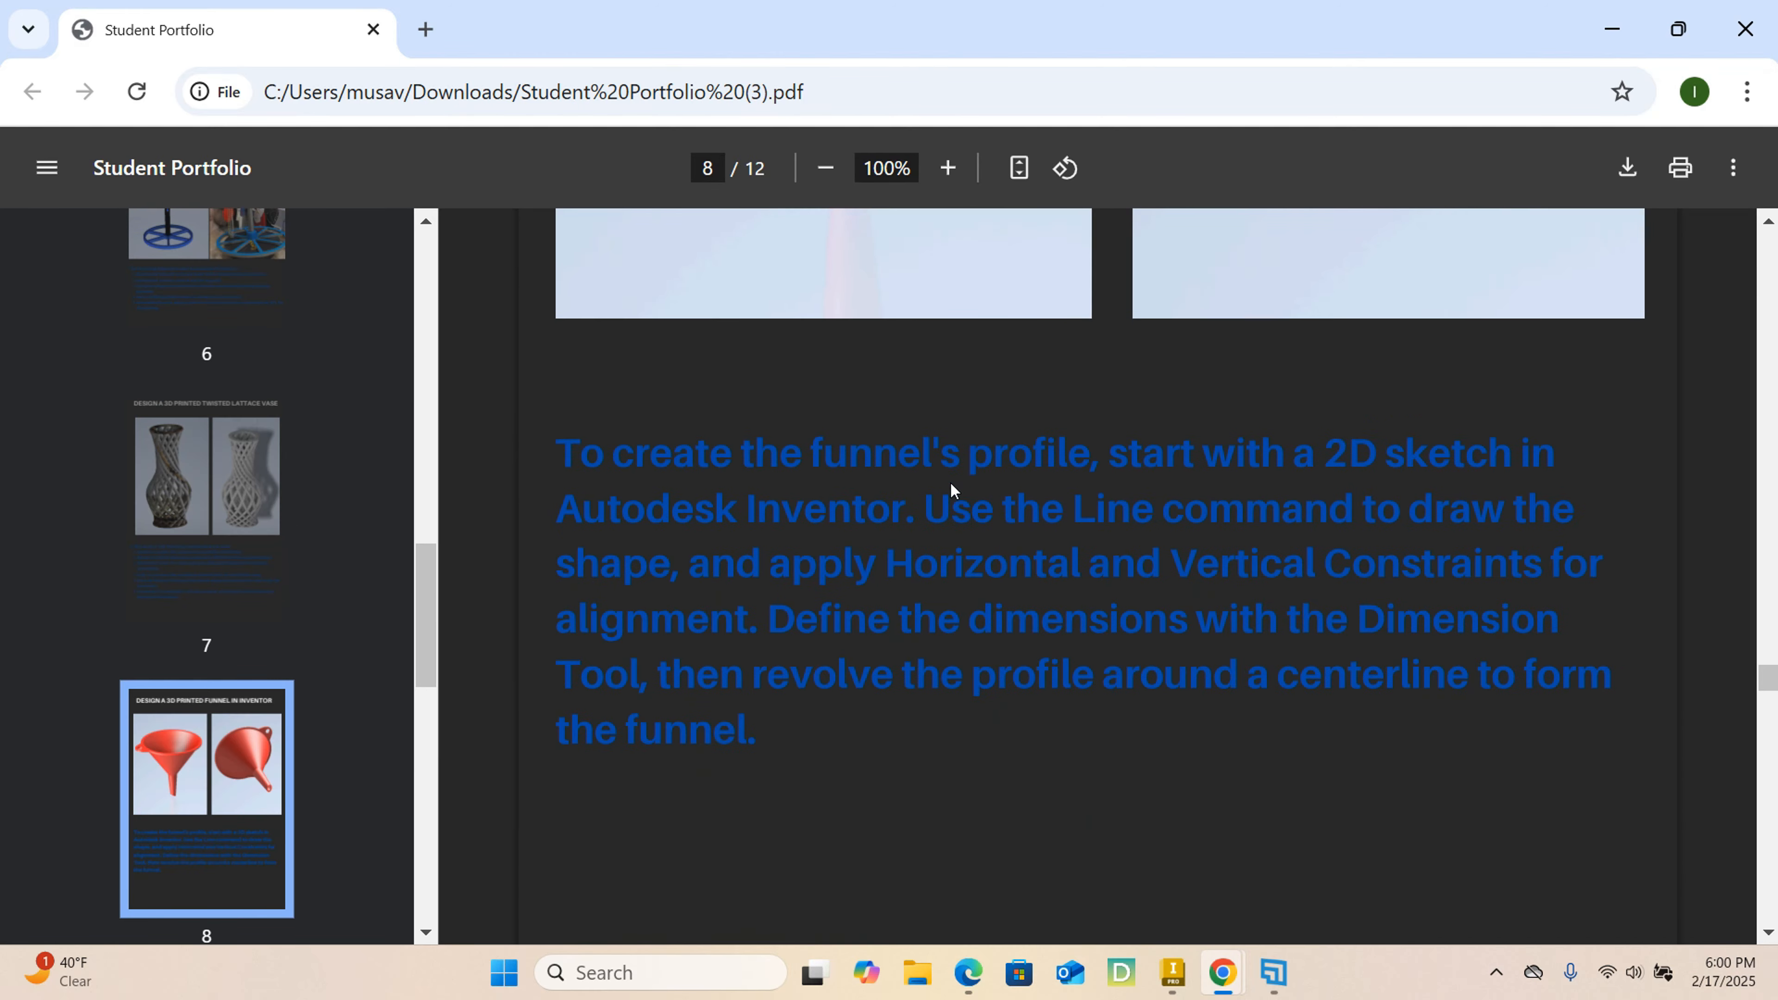
scroll(951, 482, "up", 8)
scroll(953, 485, "down", 20)
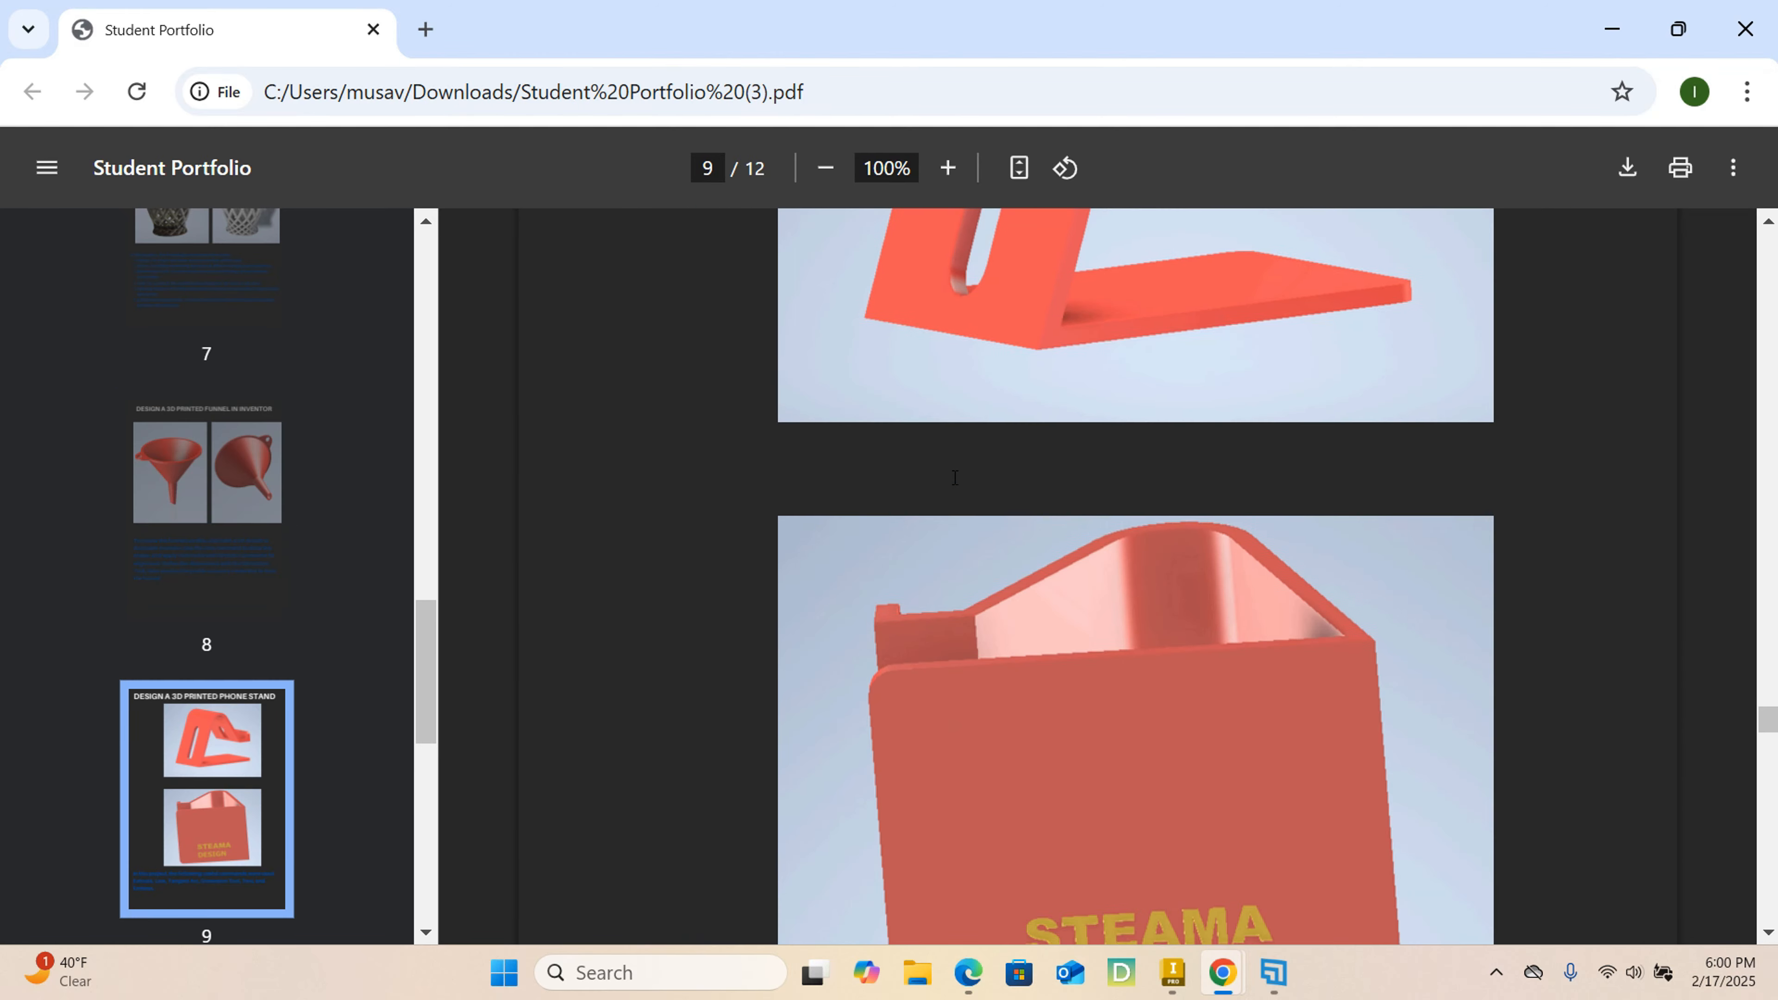
scroll(955, 482, "up", 2)
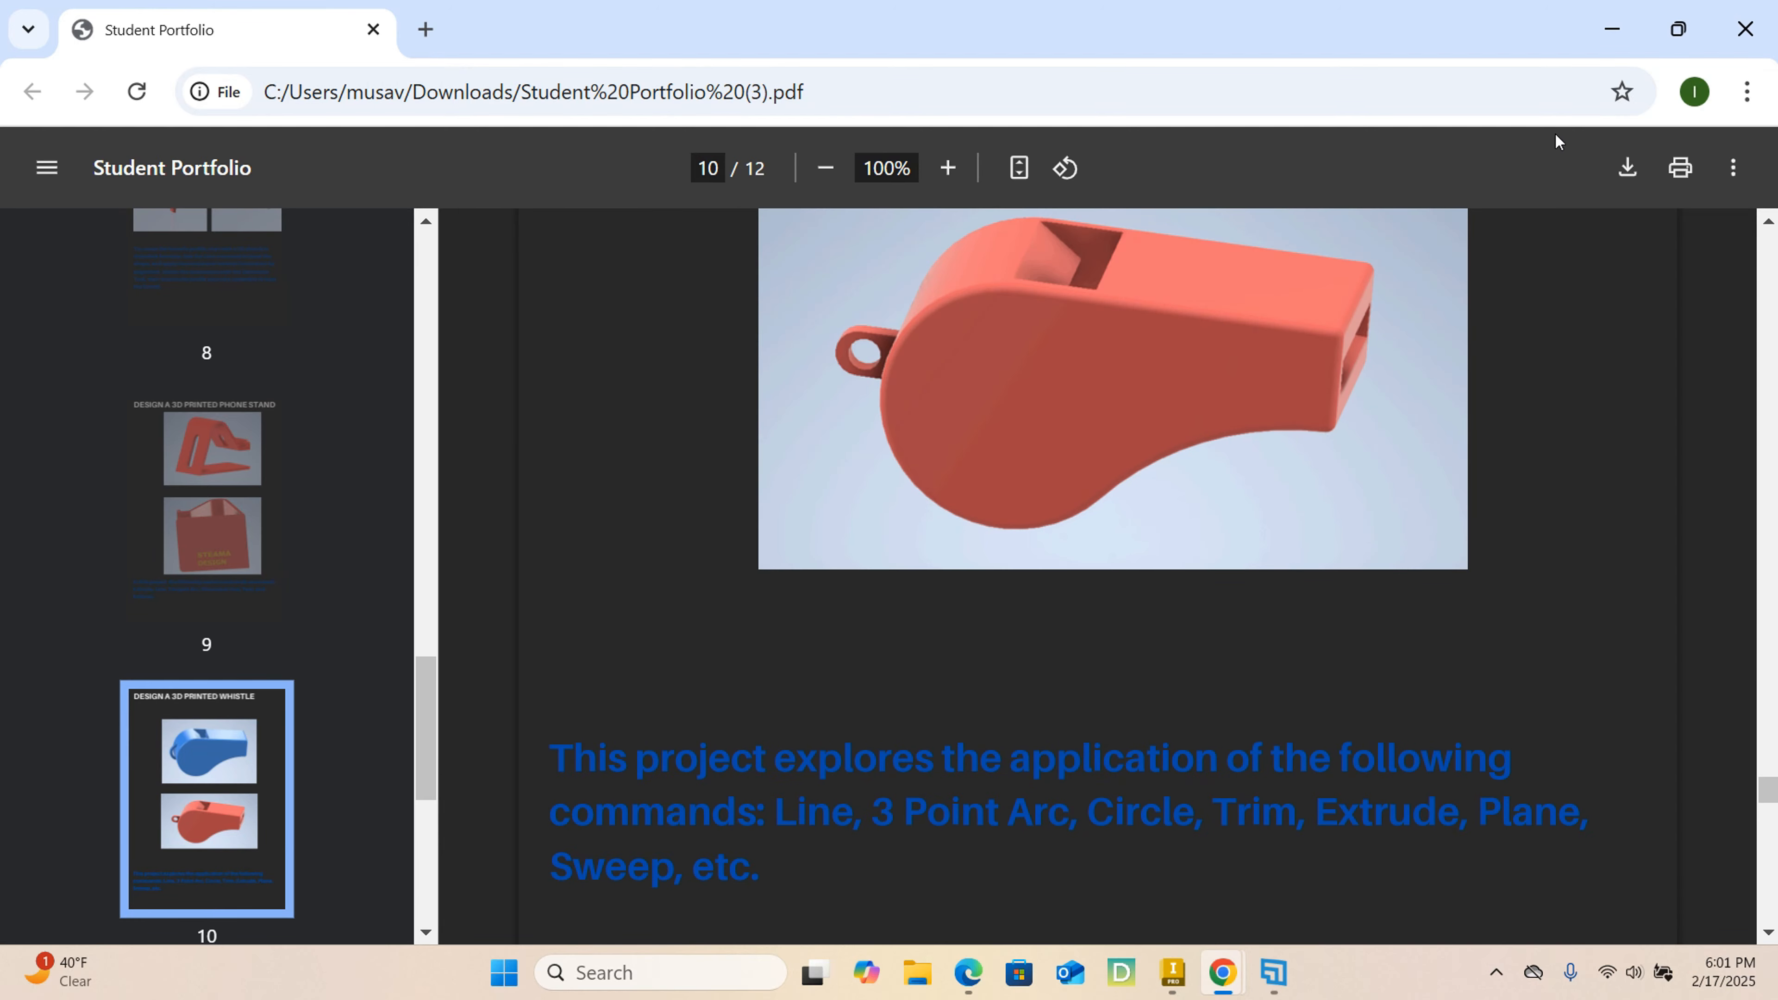
Return to the finished tire in Inventor and examine the lettering on both of its sidewalls.
left_click(1624, 26)
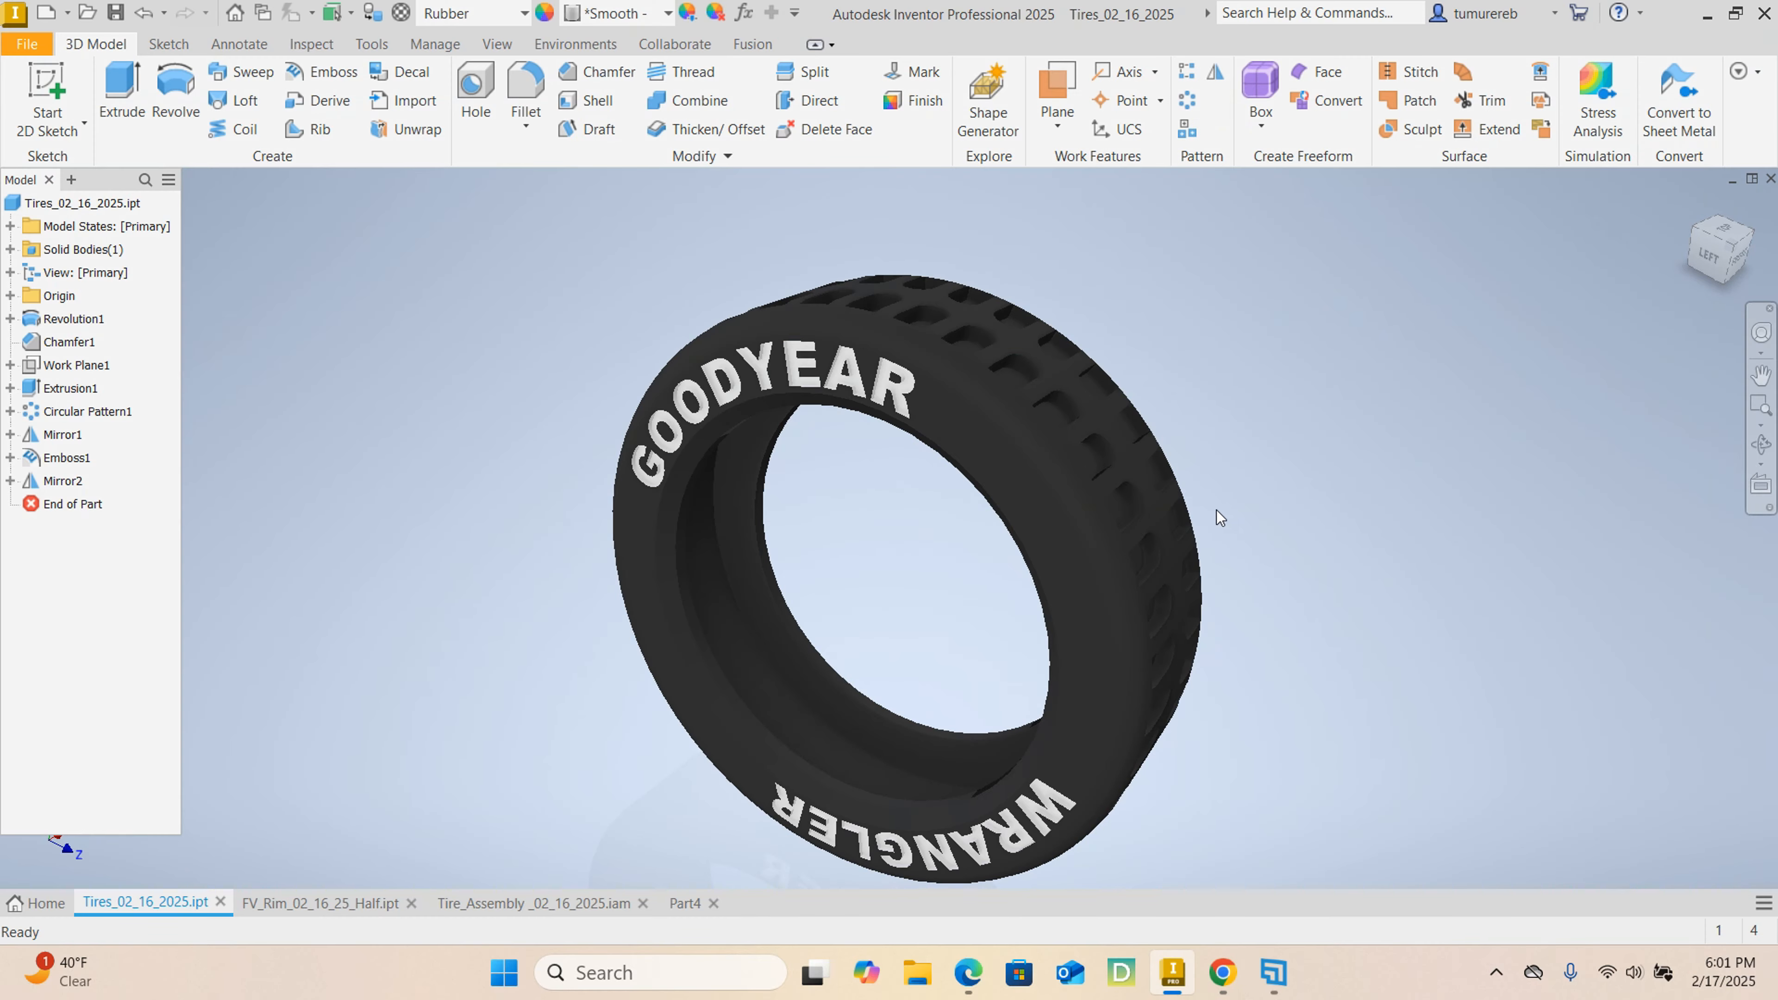
mouse_move(1309, 686)
middle_mouse_down("shift")
mouse_move(1321, 631)
mouse_move(976, 506)
mouse_move(1302, 591)
mouse_move(1406, 579)
middle_mouse_up("shift")
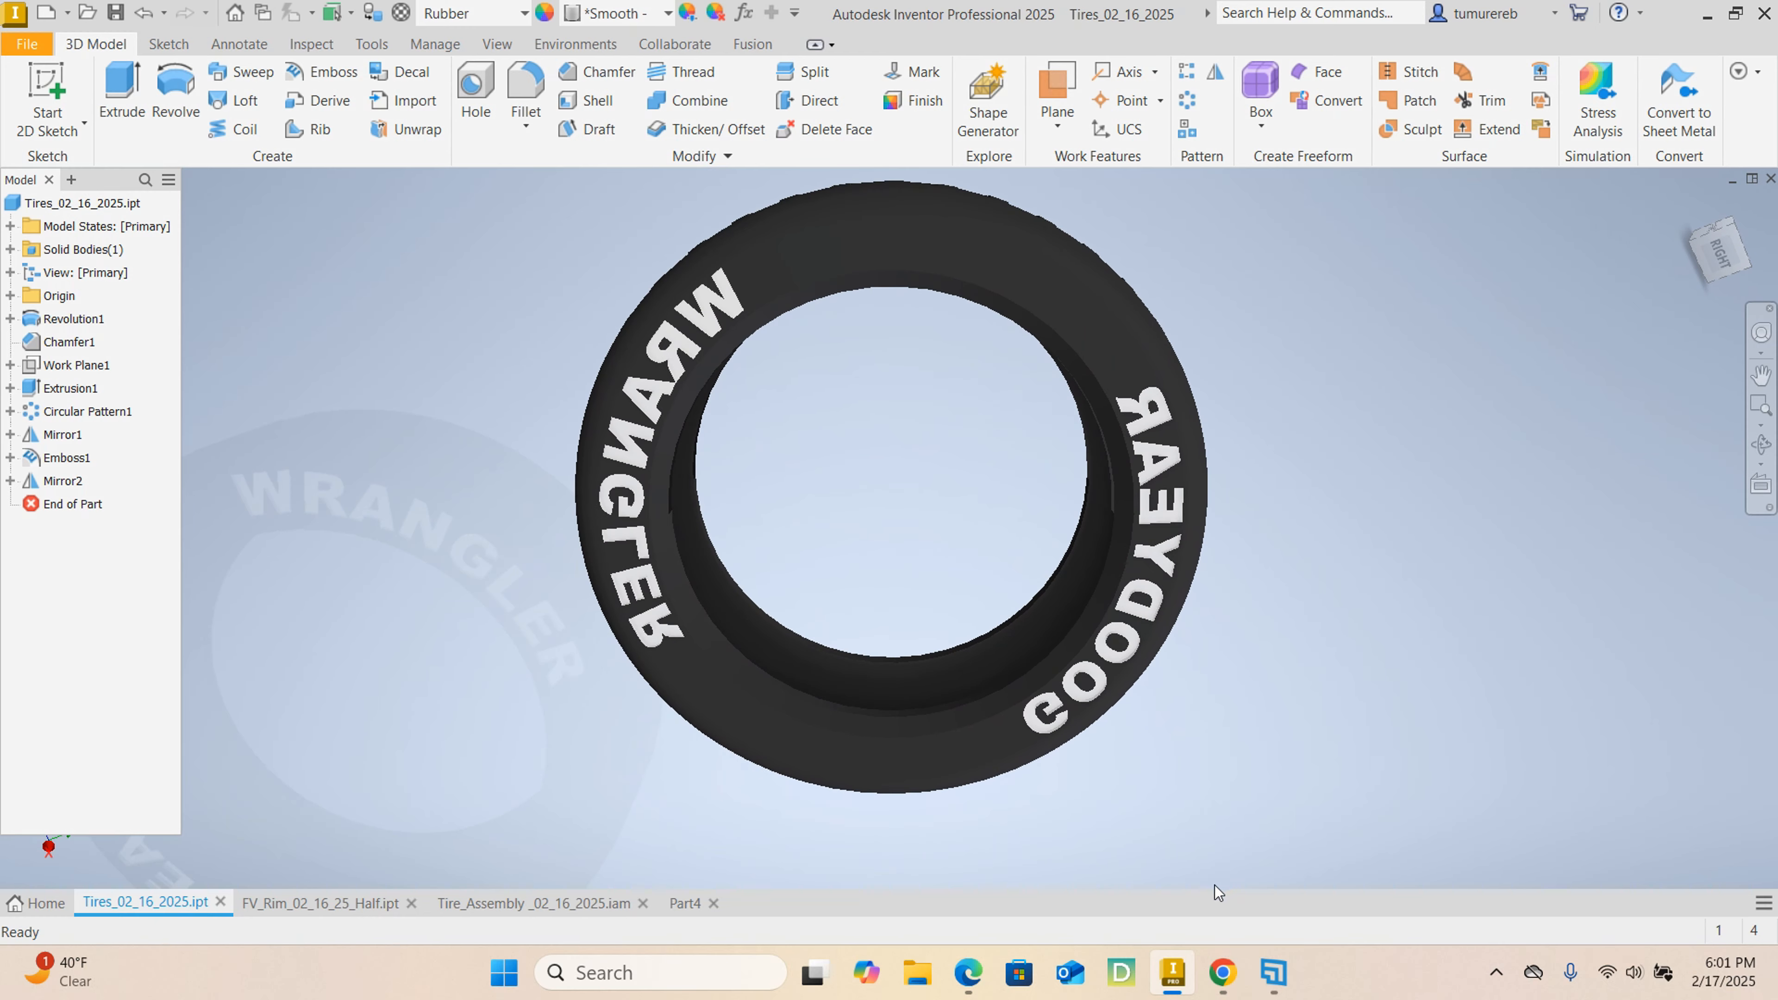
middle_click_drag(902, 723, 1345, 851, "shift")
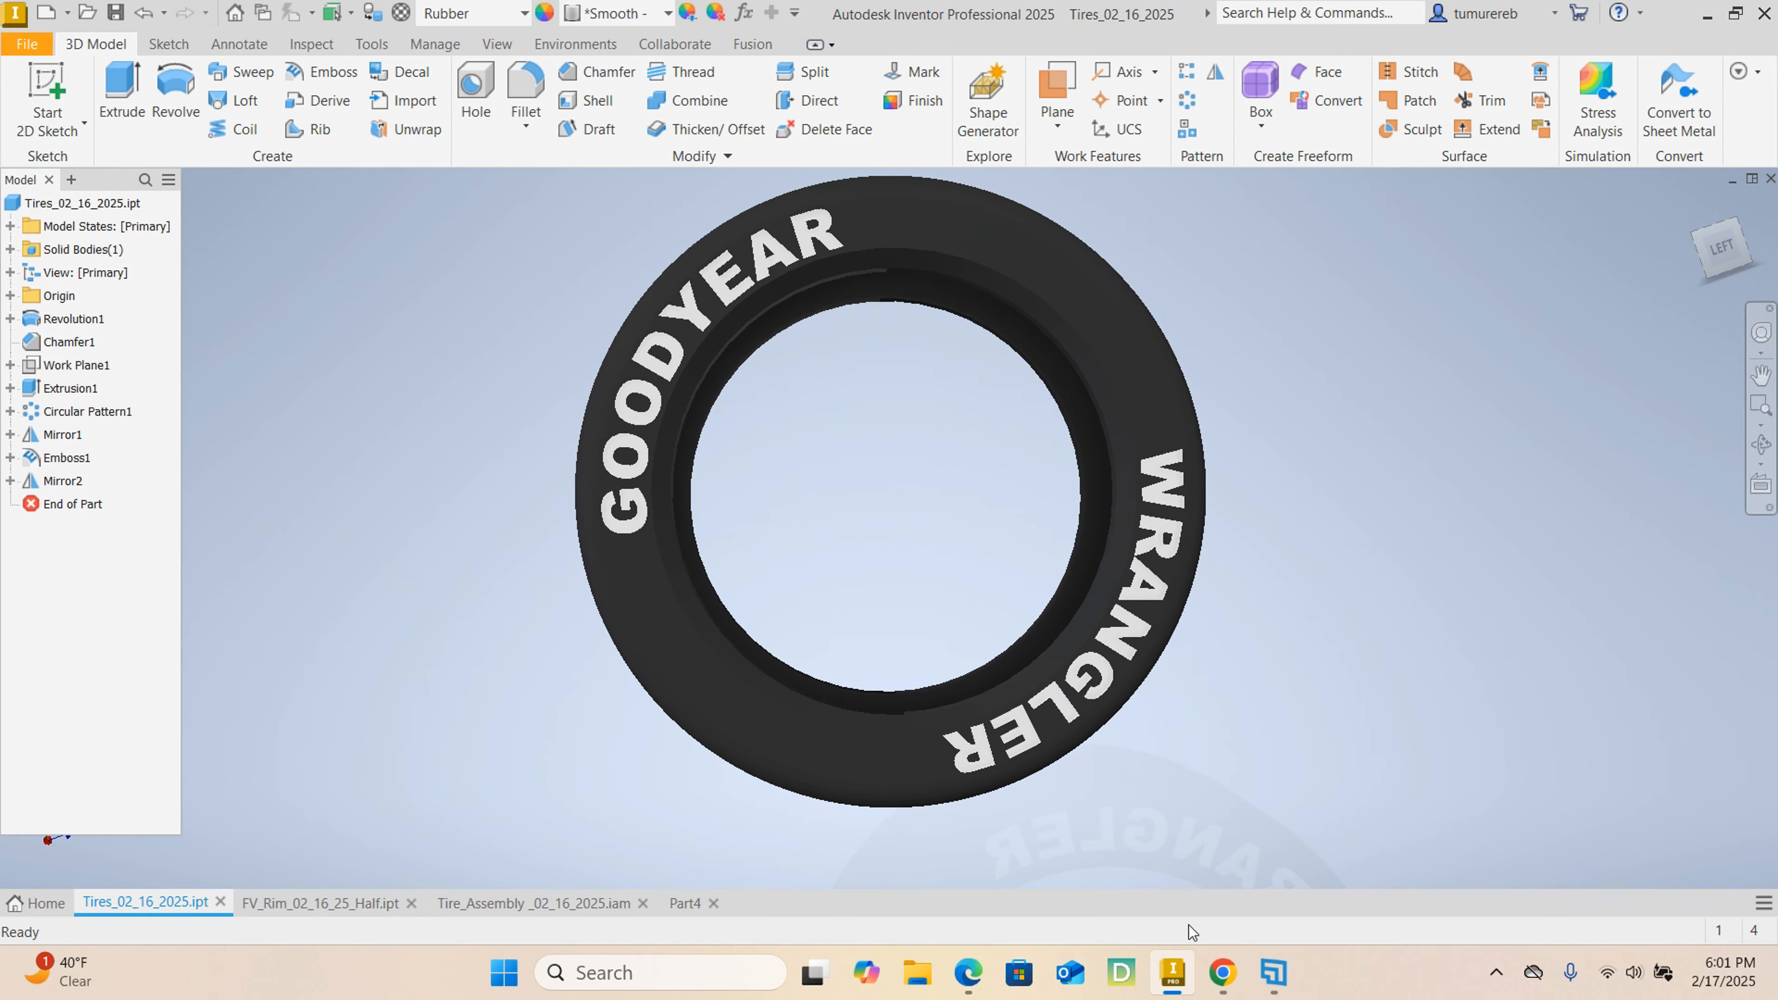